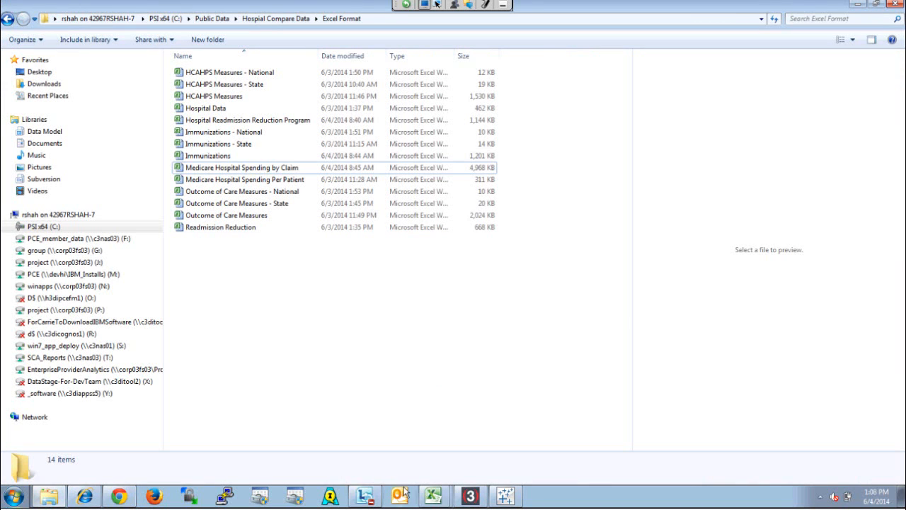
# Switch to the open Hospital Readmission Reduction Program workbook in Excel
pyautogui.click(435, 490)
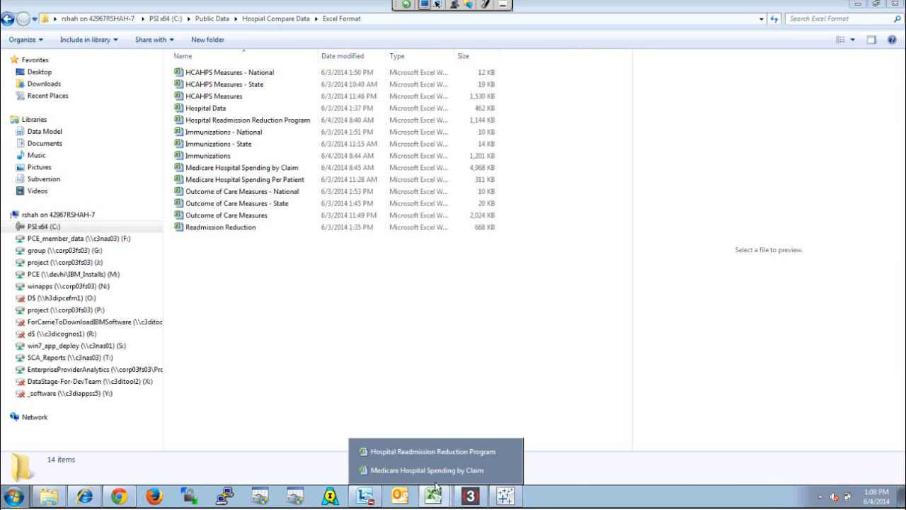
pyautogui.click(436, 493)
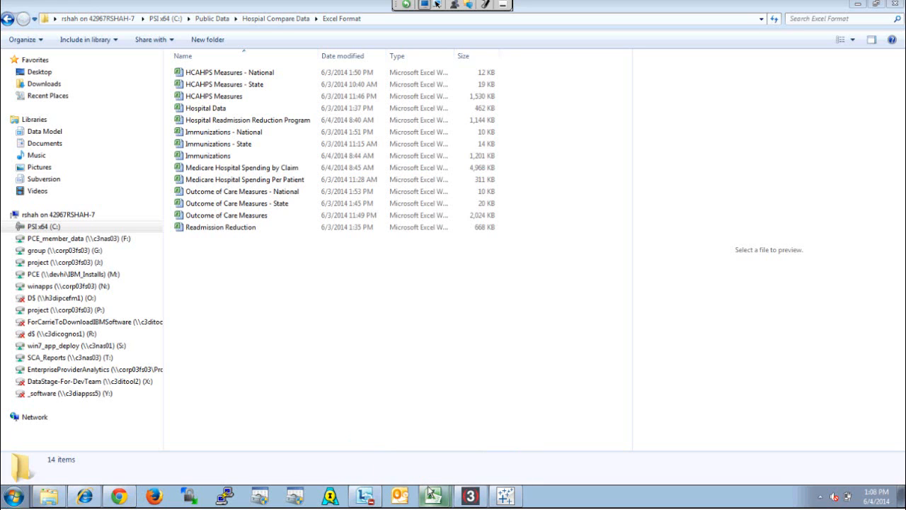
pyautogui.click(430, 491)
pyautogui.click(436, 449)
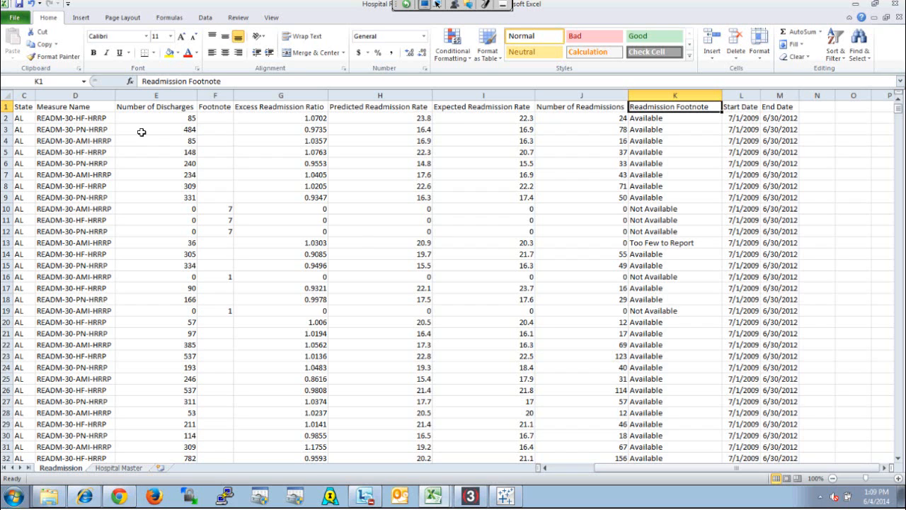
# Check the reporting period in the Start Date and End Date columns, and return to the Provider Number column
pyautogui.click(749, 122)
pyautogui.press('Right')
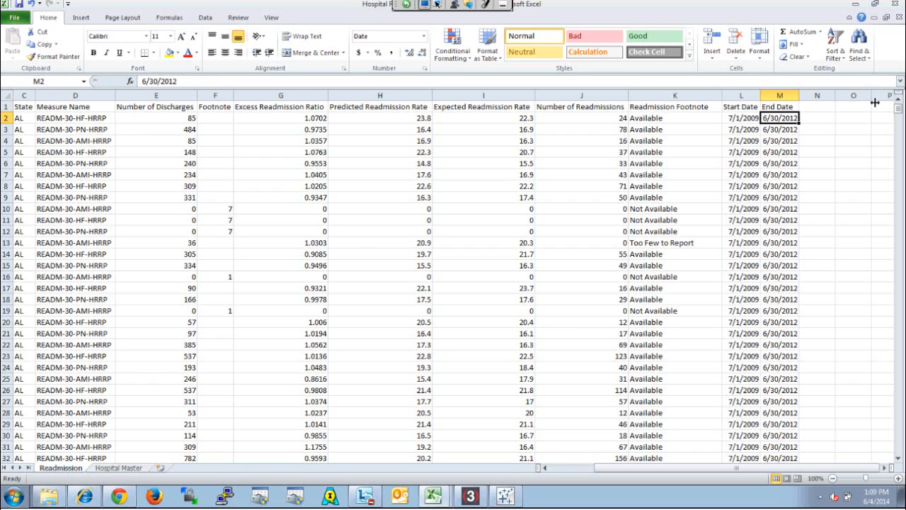
pyautogui.press('Left')
pyautogui.press('Left')
pyautogui.press('Left')
pyautogui.press('Left')
pyautogui.press('Left')
pyautogui.press('Left')
pyautogui.press('Left')
pyautogui.press('Left')
pyautogui.press('Left')
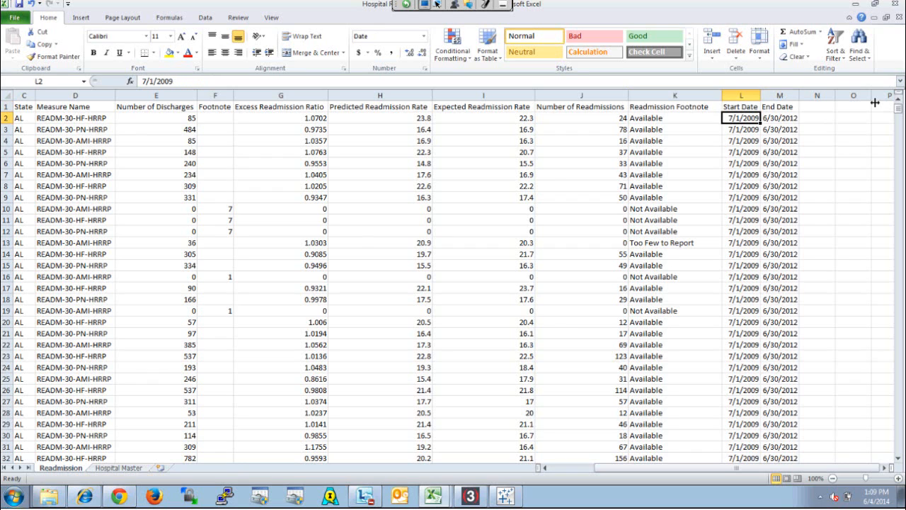
pyautogui.press('Left')
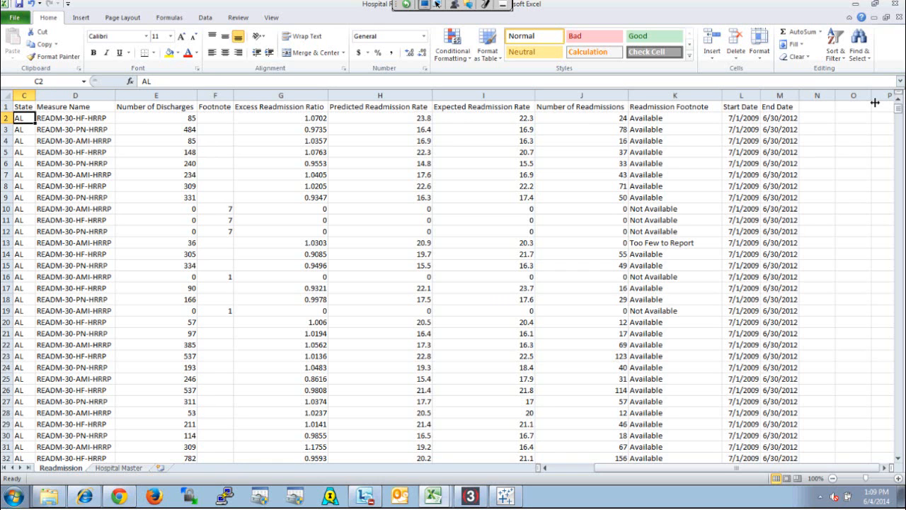
pyautogui.press('Left')
pyautogui.press('Left')
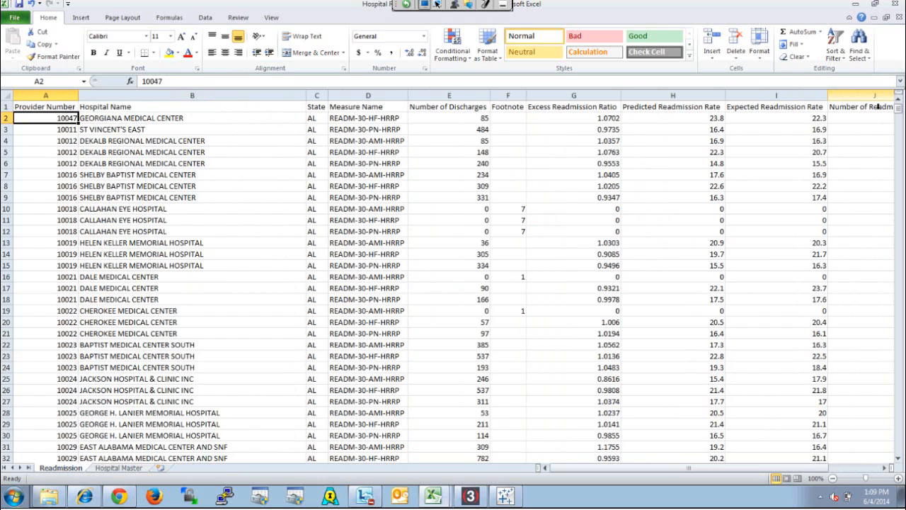
# Examine the Readmission sheet's discharge, readmission ratio, rate, readmission count and footnote columns across row 2
pyautogui.press('Right')
pyautogui.press('Right')
pyautogui.press('Right')
pyautogui.press('Right')
pyautogui.press('Right')
pyautogui.press('Left')
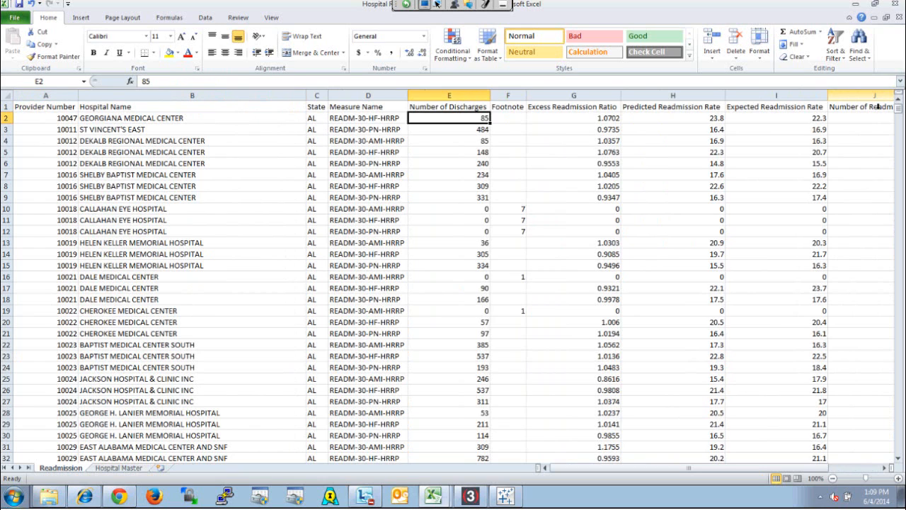
pyautogui.press('Right')
pyautogui.press('Right')
pyautogui.press('Right')
pyautogui.press('Right')
pyautogui.press('Right')
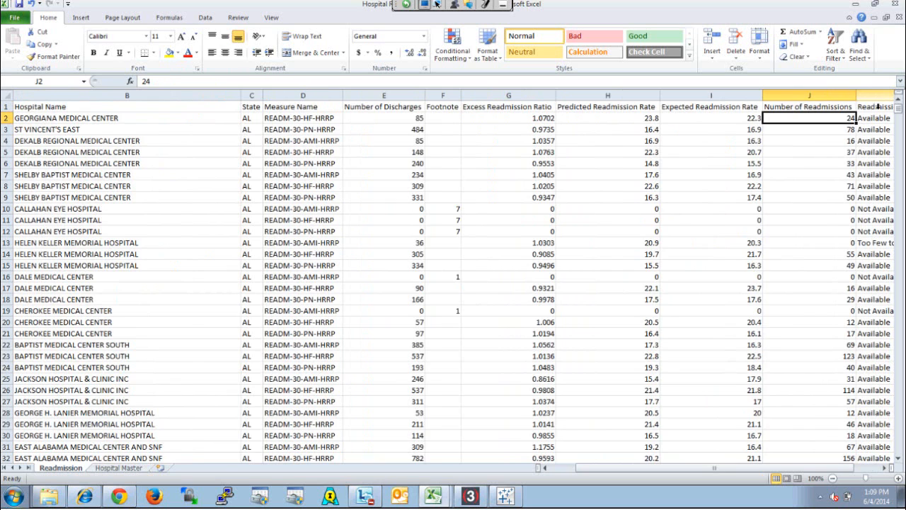
pyautogui.press('Right')
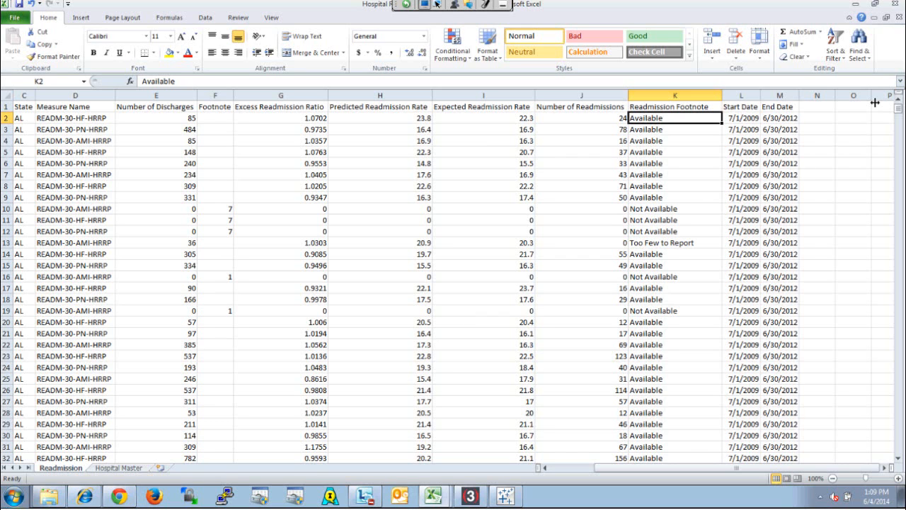
pyautogui.press('Left')
pyautogui.press('Left')
pyautogui.press('Left')
pyautogui.press('Left')
pyautogui.press('Left')
pyautogui.press('Left')
pyautogui.press('Left')
pyautogui.press('Left')
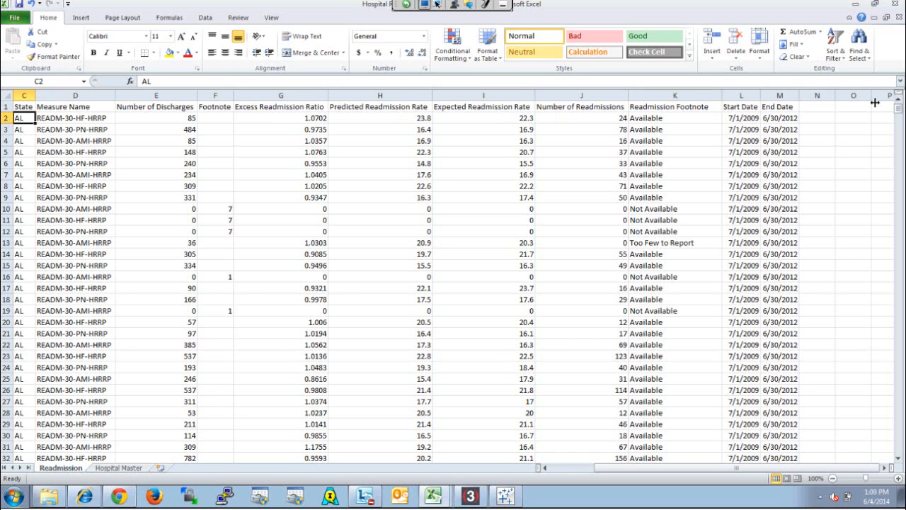
pyautogui.press('Left')
pyautogui.press('Left')
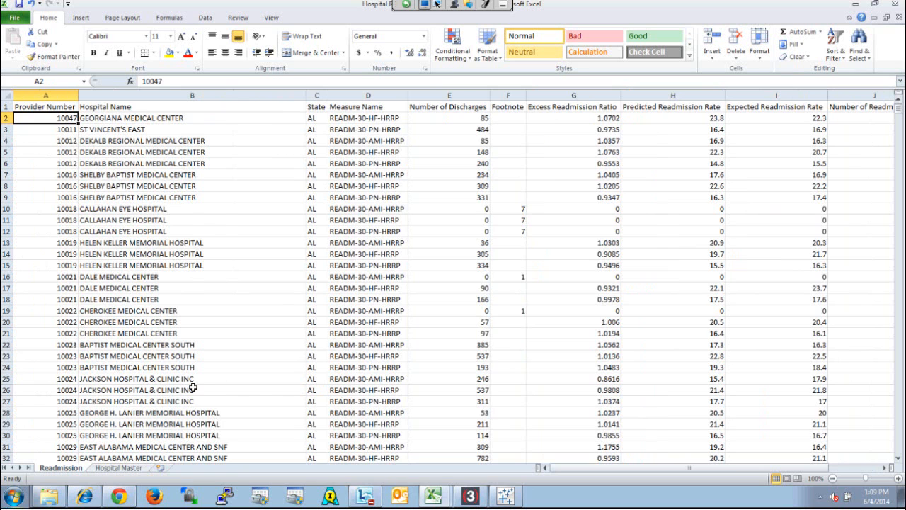
# Examine the hospital name, address and ownership columns on the Hospital Master sheet
pyautogui.click(112, 469)
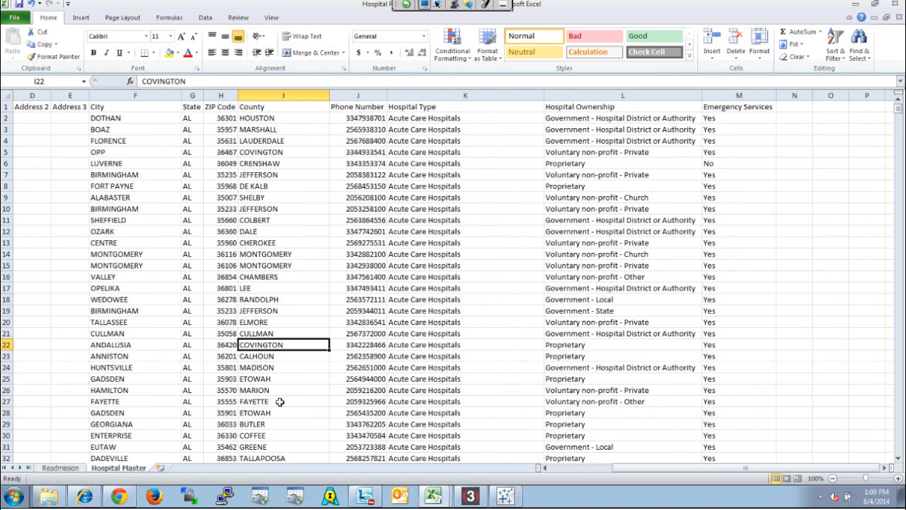
pyautogui.press('Left')
pyautogui.press('Left')
pyautogui.press('Left')
pyautogui.press('Left')
pyautogui.press('Left')
pyautogui.press('Left')
pyautogui.press('Left')
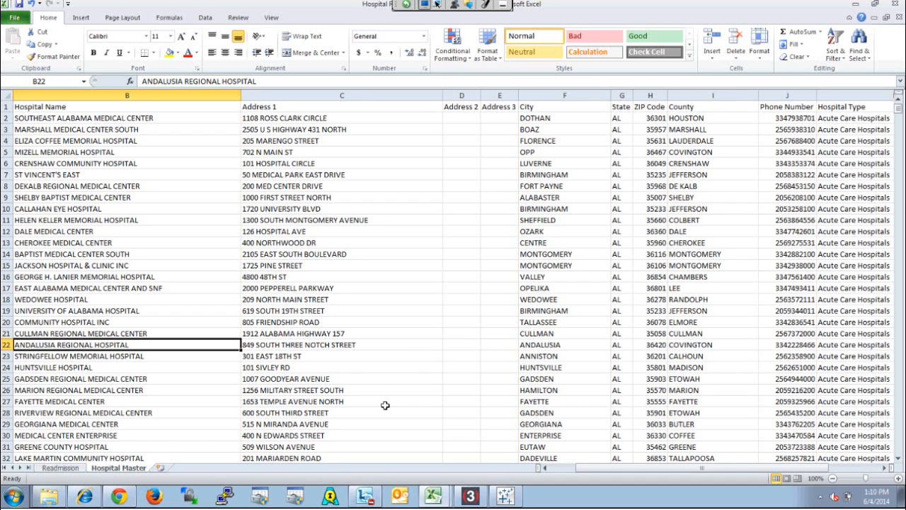
# Review the first Measure Name entries and Number of Discharges values on the Readmission sheet
pyautogui.click(60, 467)
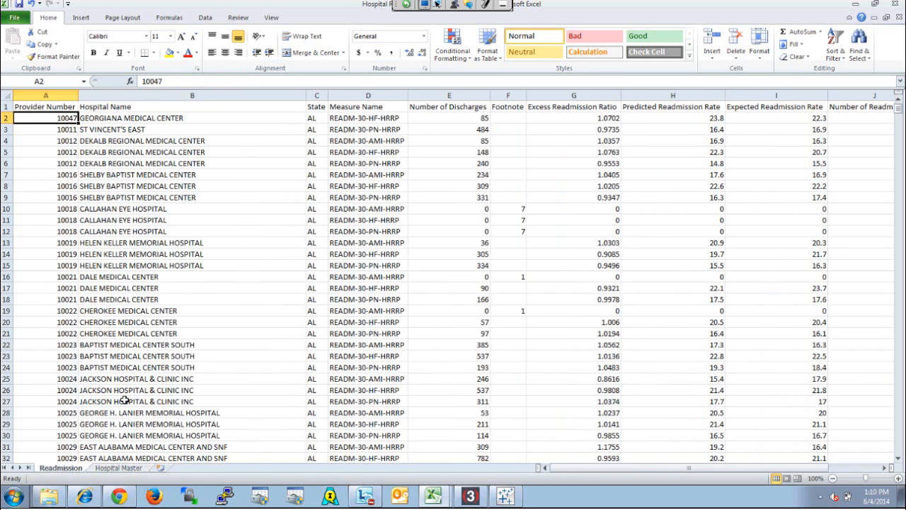
pyautogui.click(381, 118)
pyautogui.click(399, 130)
pyautogui.click(401, 139)
pyautogui.press('Up')
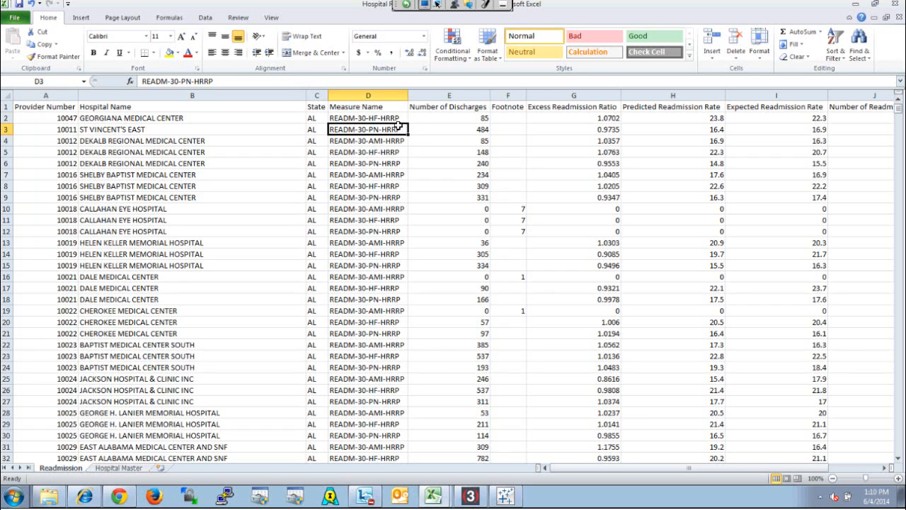
pyautogui.moveTo(460, 118); pyautogui.dragTo(460, 141)
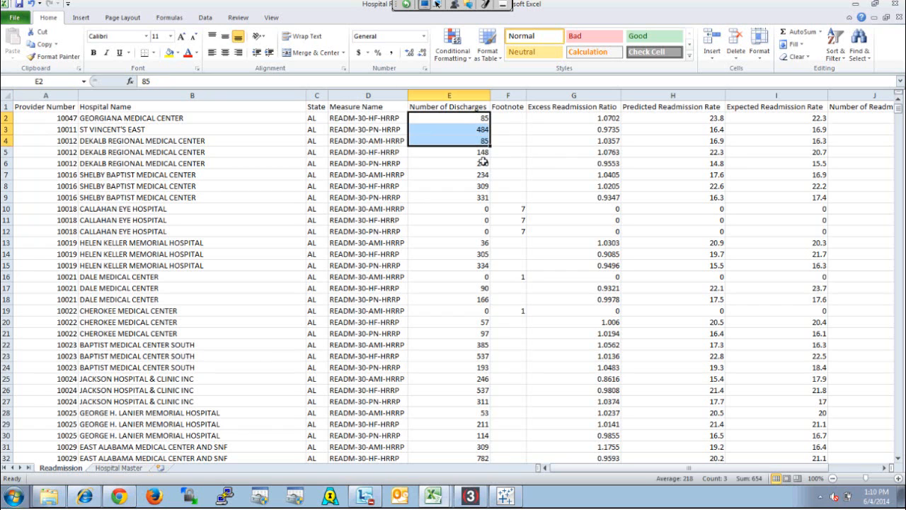
# In Tableau, connect to the Hospital Readmission Reduction Program workbook in C:\Public Data\Hospial Compare Data\Excel Format and select its Readmission worksheet
pyautogui.click(505, 496)
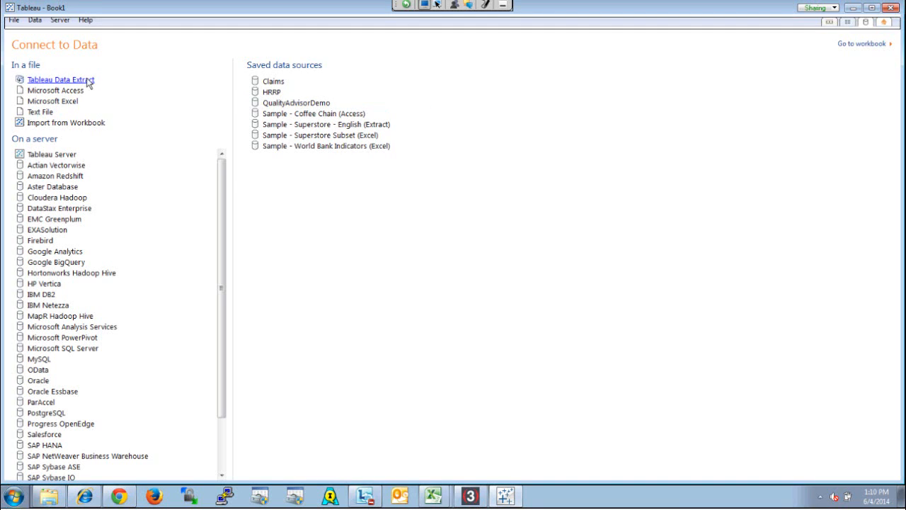
pyautogui.click(73, 105)
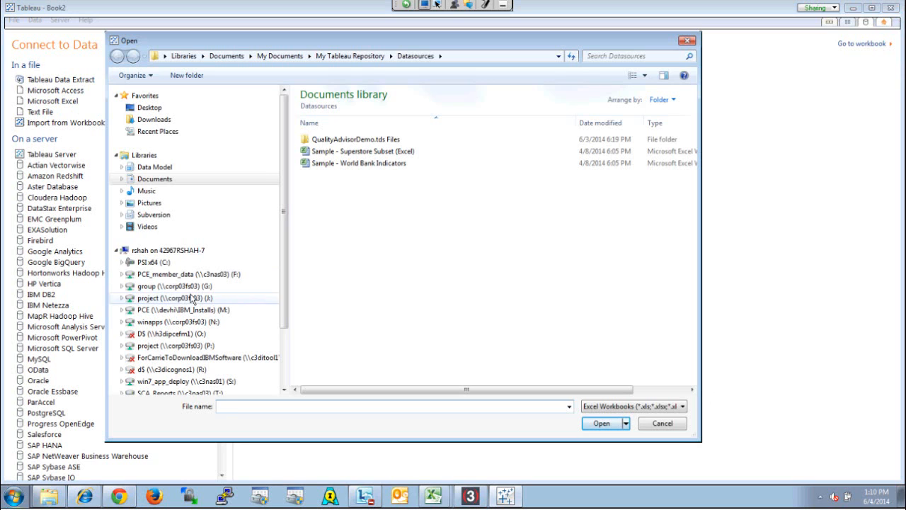
pyautogui.click(162, 264)
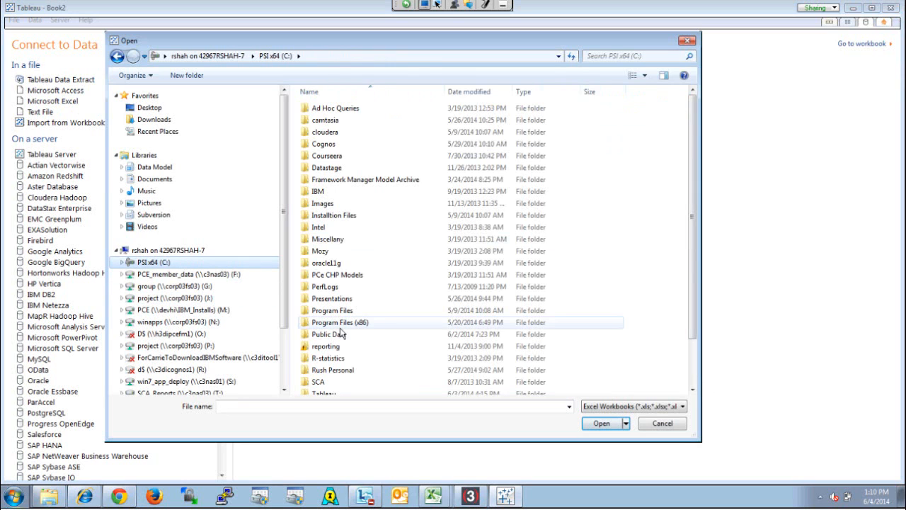
pyautogui.doubleClick(337, 336)
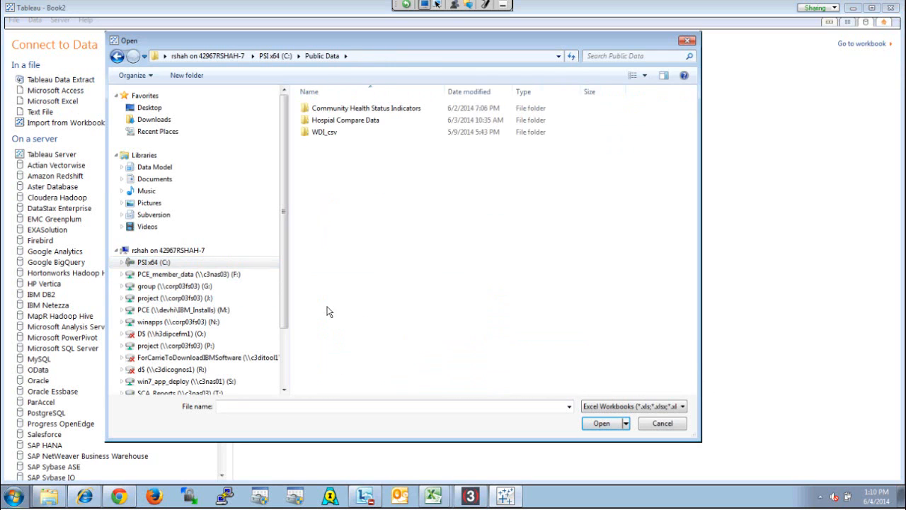
pyautogui.doubleClick(357, 121)
pyautogui.doubleClick(345, 111)
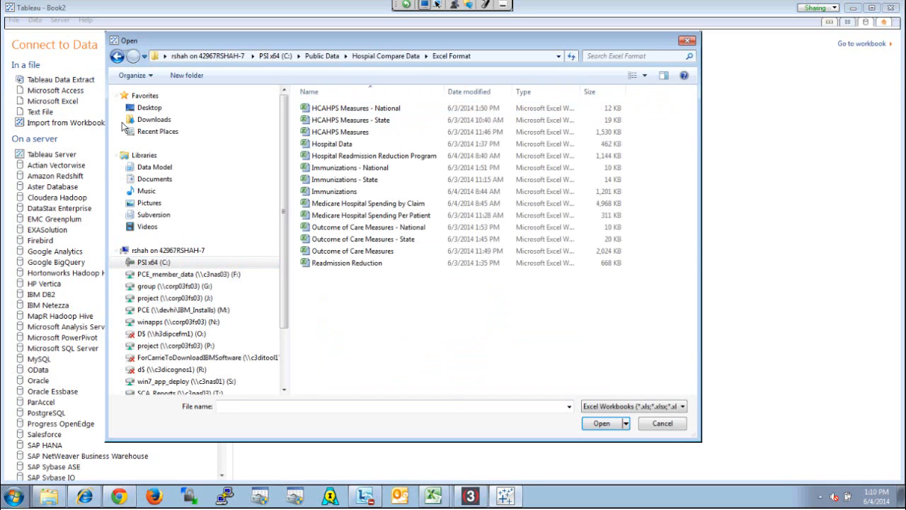
pyautogui.click(380, 157)
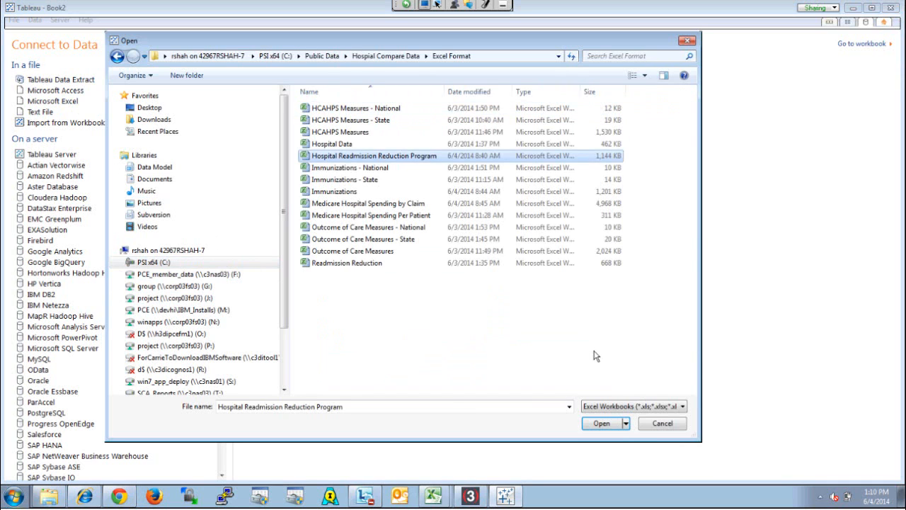
pyautogui.click(597, 424)
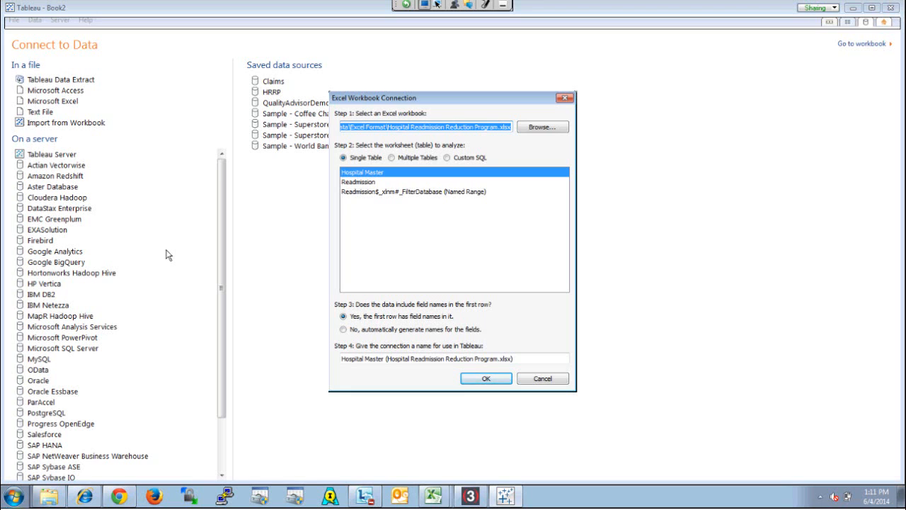
pyautogui.click(373, 182)
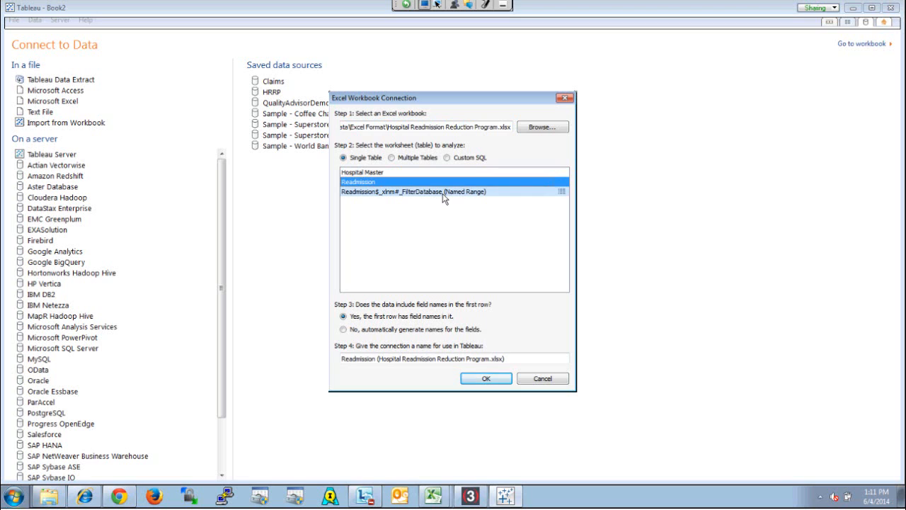
# View the Multiple Tables and Custom SQL connection options for the Readmission worksheet, and return to Single Table
pyautogui.click(391, 157)
pyautogui.click(403, 183)
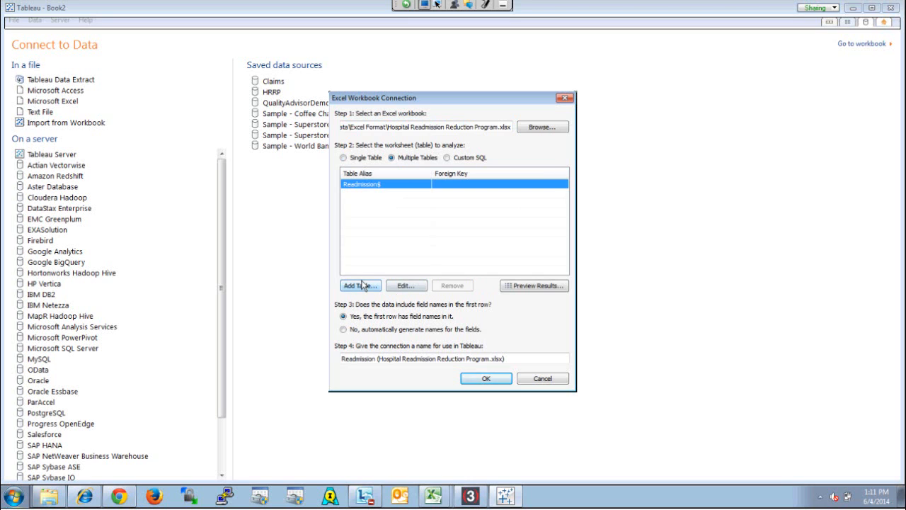
pyautogui.click(449, 158)
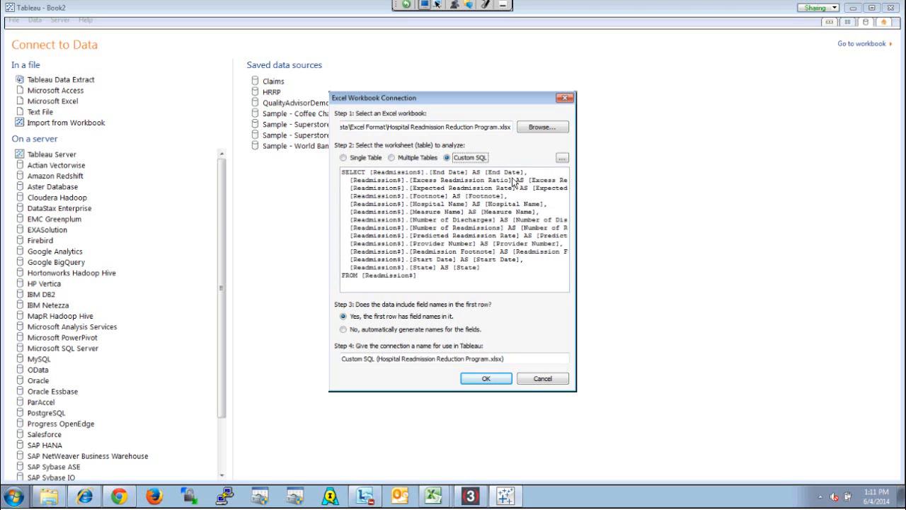
pyautogui.click(346, 158)
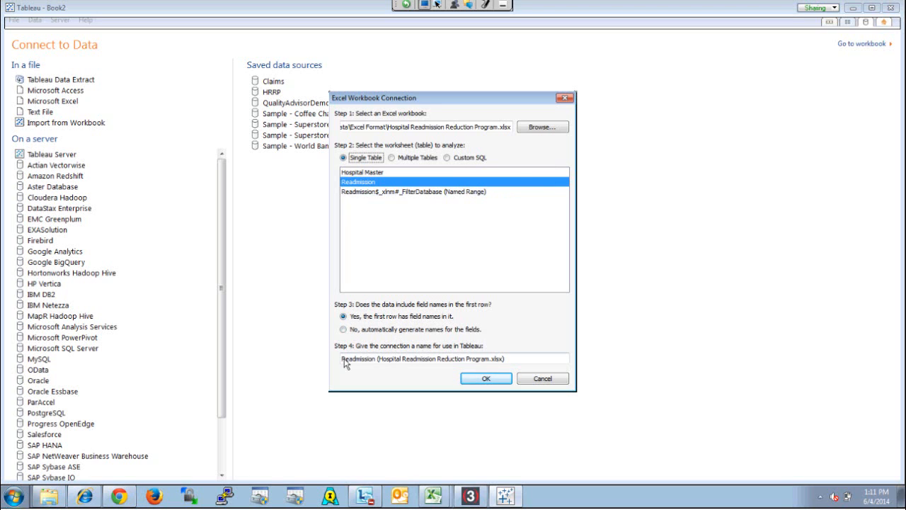
# Name the connection Medicare HRRP and connect live to the data
pyautogui.click(521, 359)
pyautogui.tripleClick(521, 359)
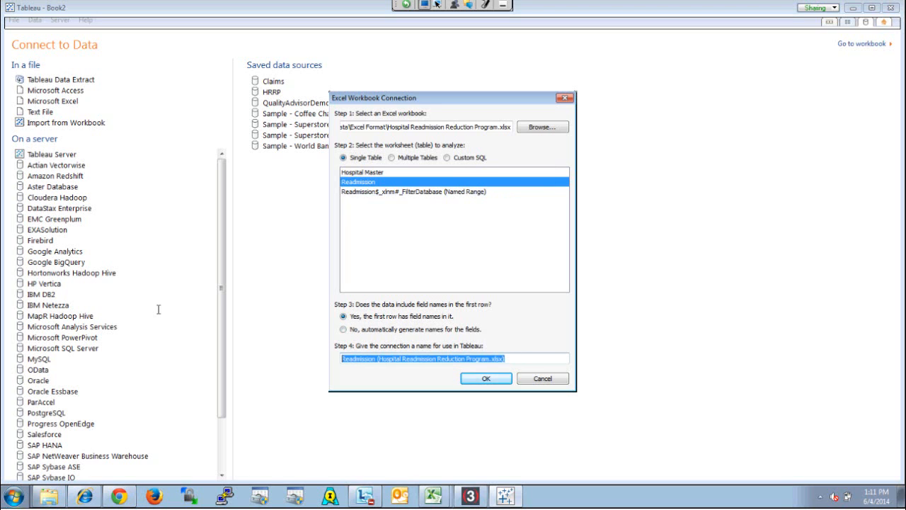
pyautogui.write('HRRP ')
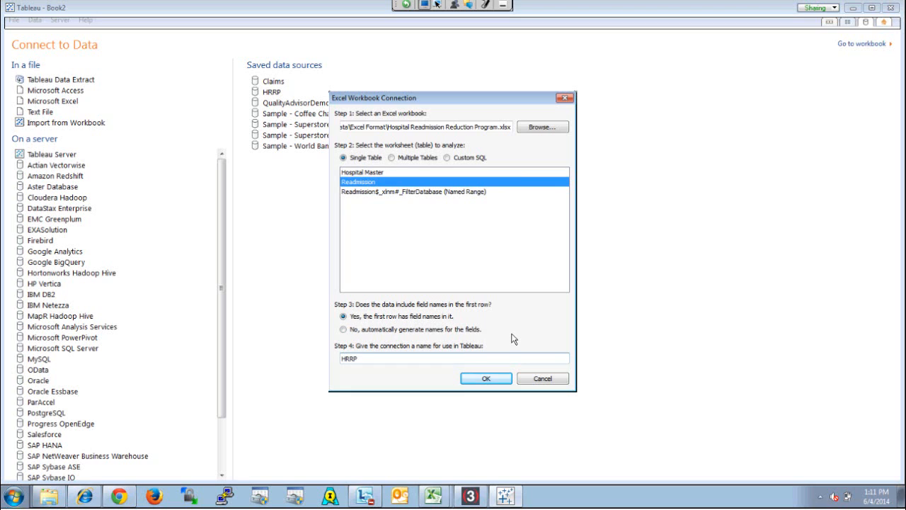
pyautogui.write('Medicare')
pyautogui.click(486, 379)
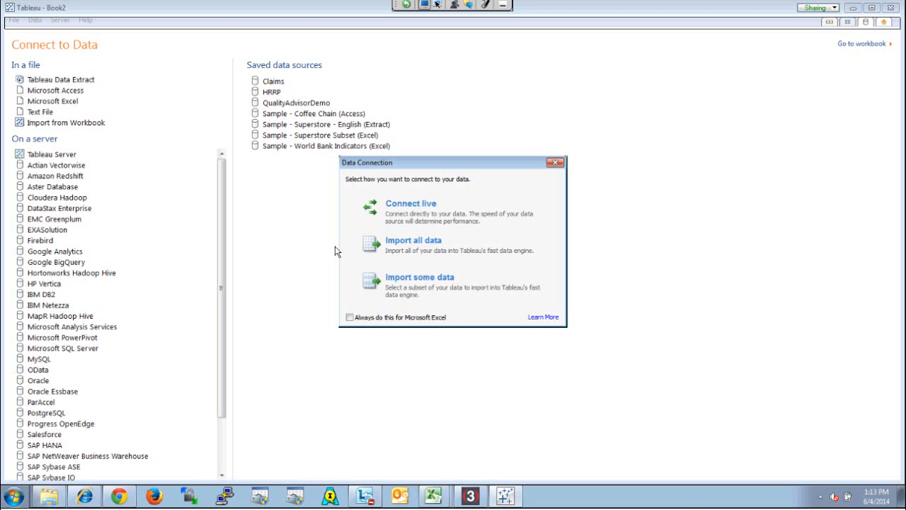
pyautogui.click(420, 220)
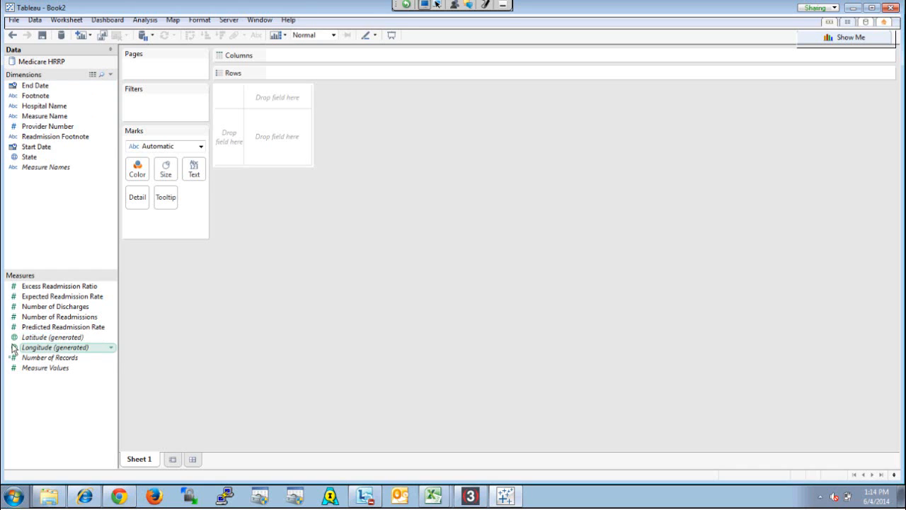
# Try moving the Excess Readmission Ratio field from Measures to Dimensions, and undo the move
pyautogui.moveTo(13, 349)
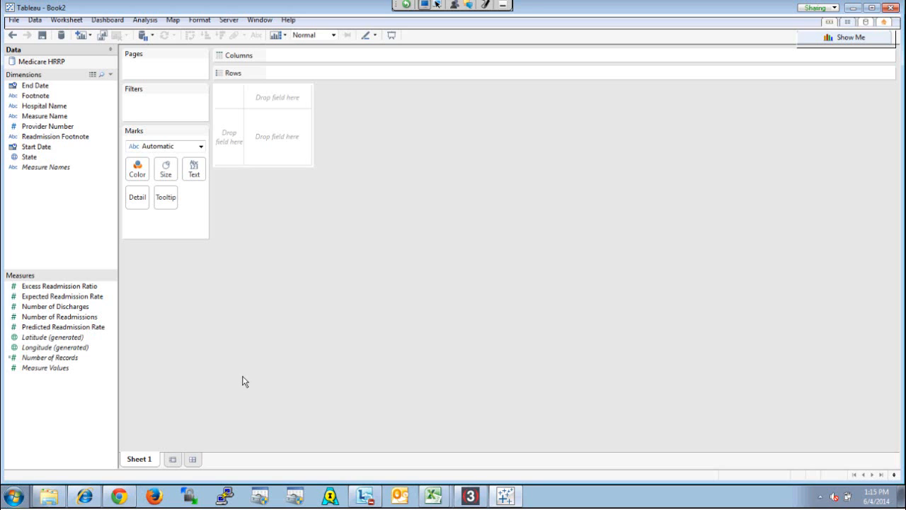
pyautogui.moveTo(76, 291); pyautogui.dragTo(65, 204)
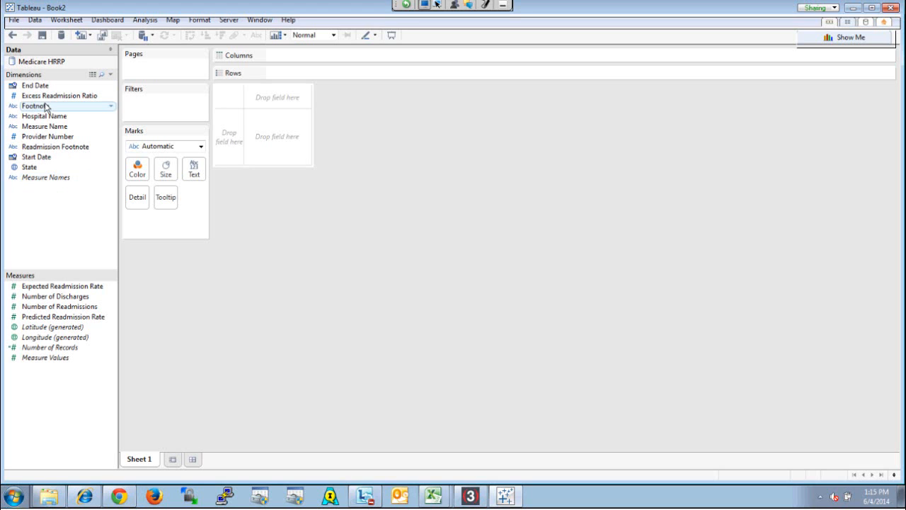
pyautogui.click(11, 37)
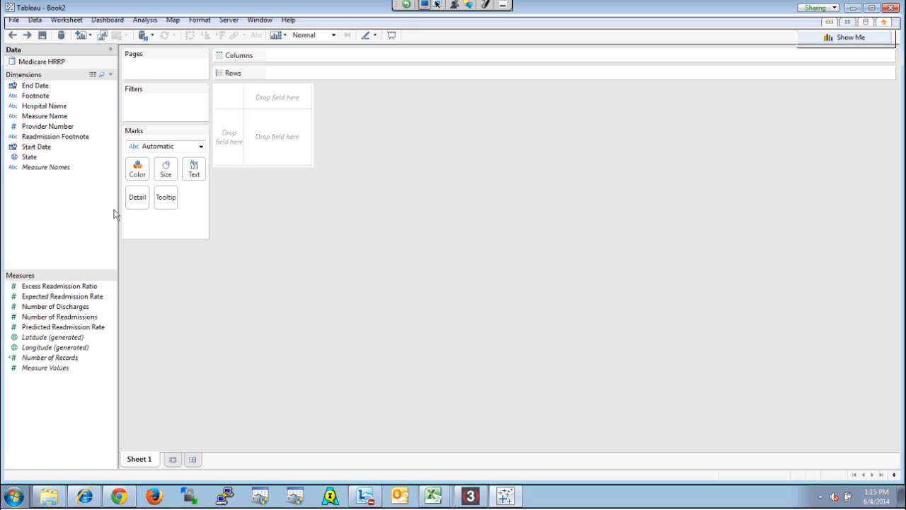
# Widen the Data pane and add the Measure Names field to the sheet so that all measure values are listed
pyautogui.moveTo(118, 214); pyautogui.dragTo(137, 214)
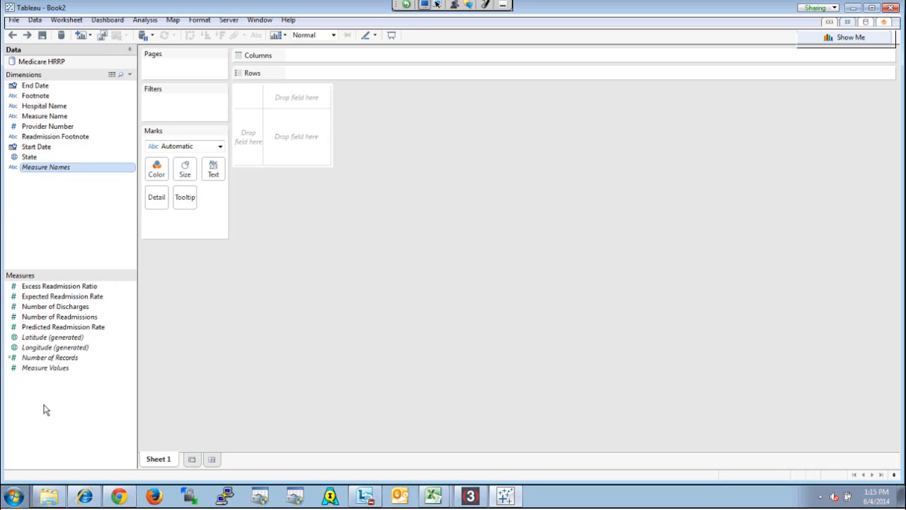
pyautogui.click(55, 370)
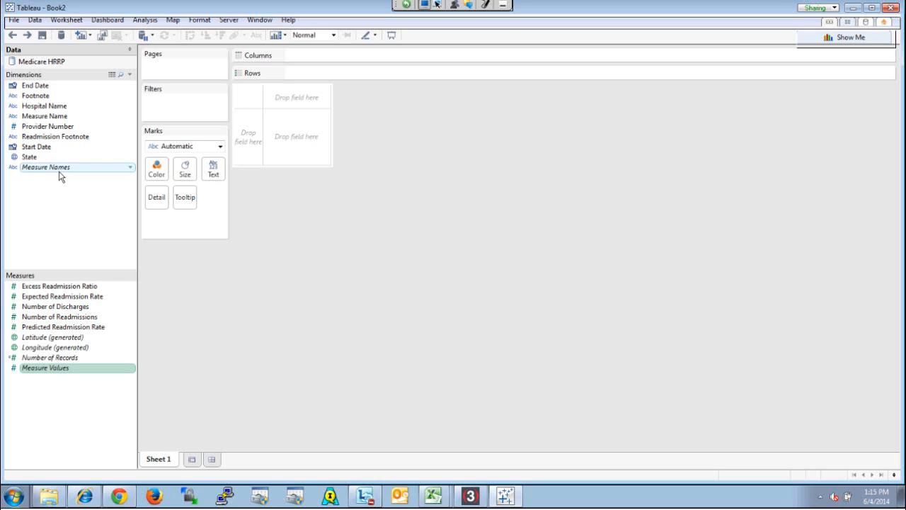
pyautogui.moveTo(60, 174)
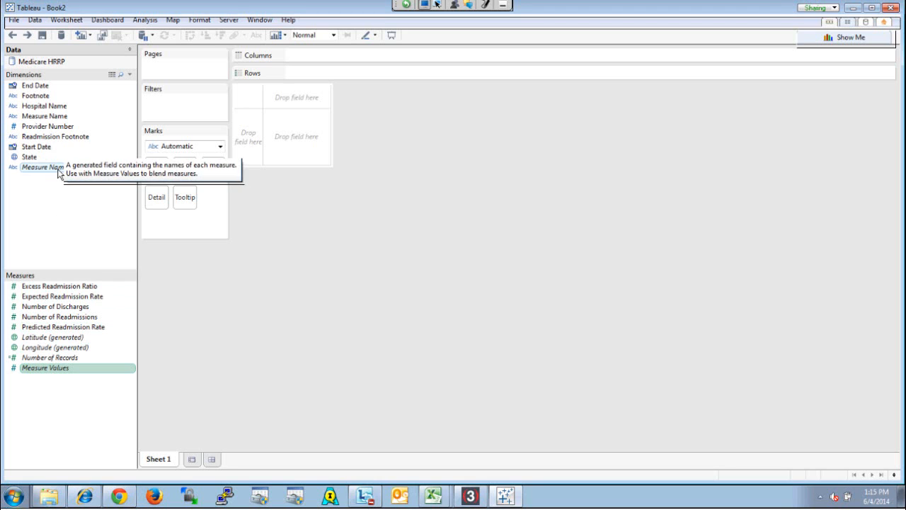
pyautogui.doubleClick(57, 171)
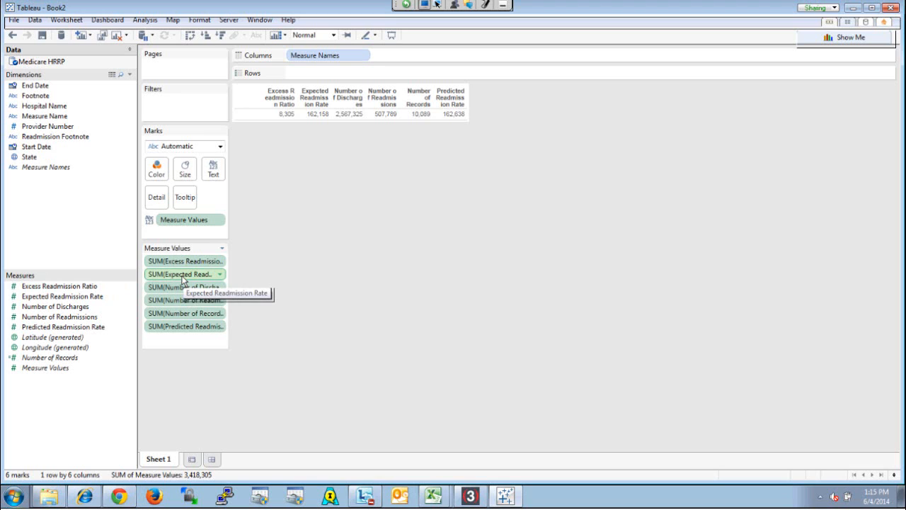
# Move Measure Names from Columns to Filters and remove it from there
pyautogui.moveTo(324, 53); pyautogui.dragTo(183, 103)
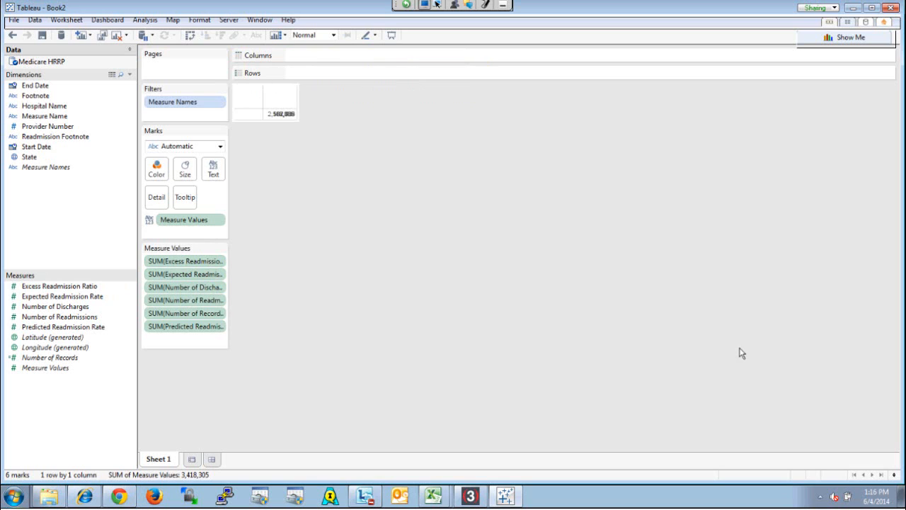
pyautogui.click(188, 103)
pyautogui.press('Delete')
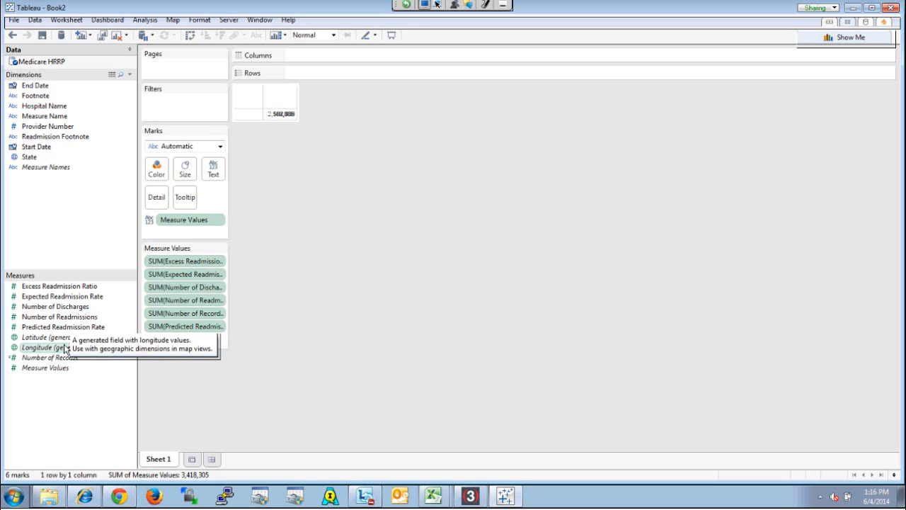
# Try assigning the County geographic role to the State field, and restore the State/Province role
pyautogui.rightClick(34, 162)
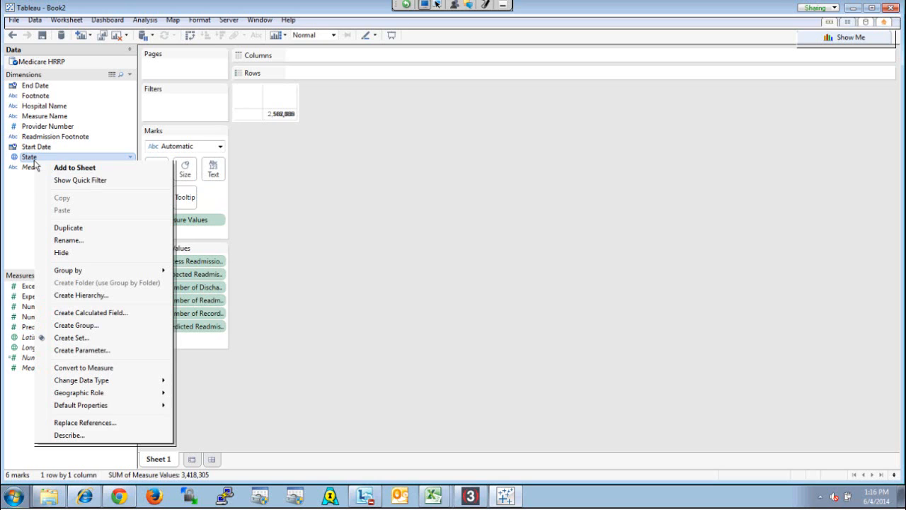
pyautogui.moveTo(116, 396)
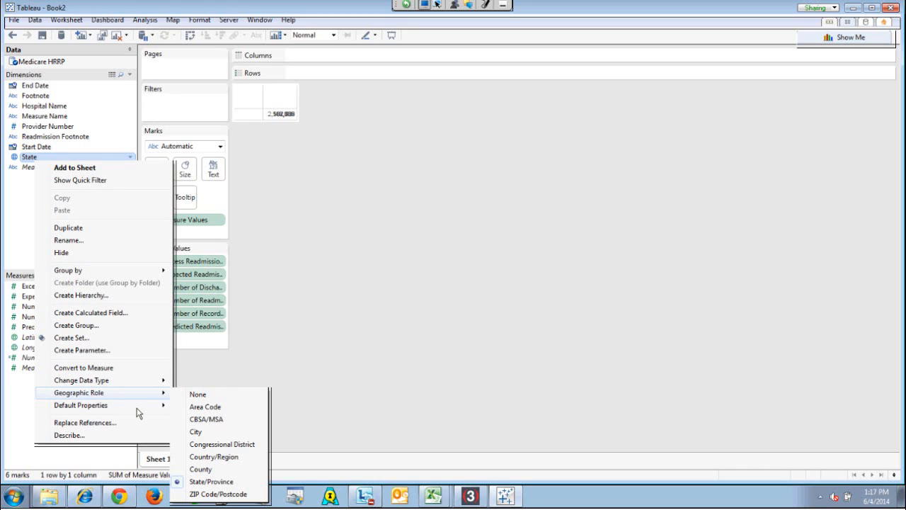
pyautogui.moveTo(140, 410)
pyautogui.click(195, 469)
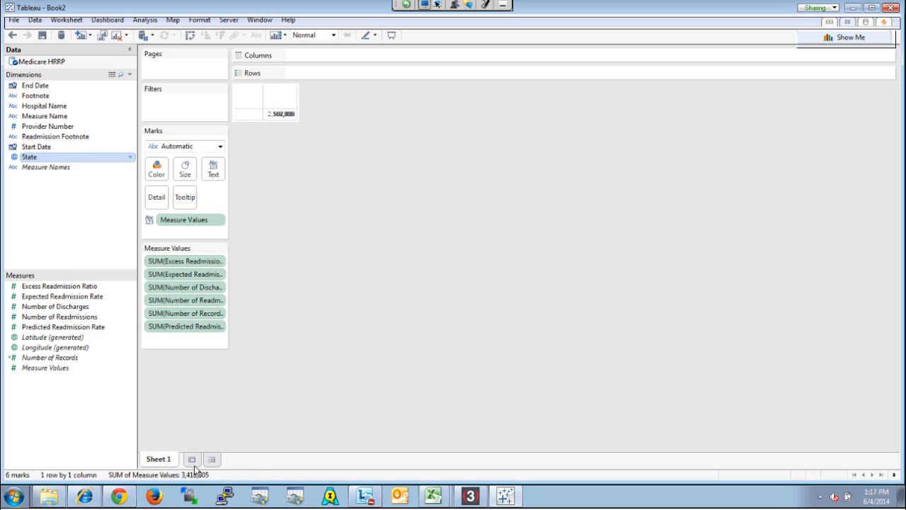
pyautogui.rightClick(48, 160)
pyautogui.moveTo(177, 390)
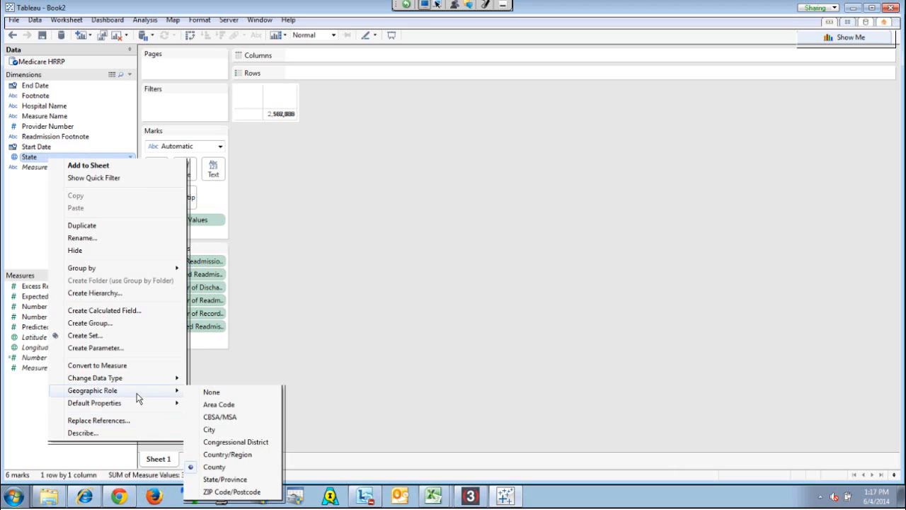
pyautogui.click(211, 478)
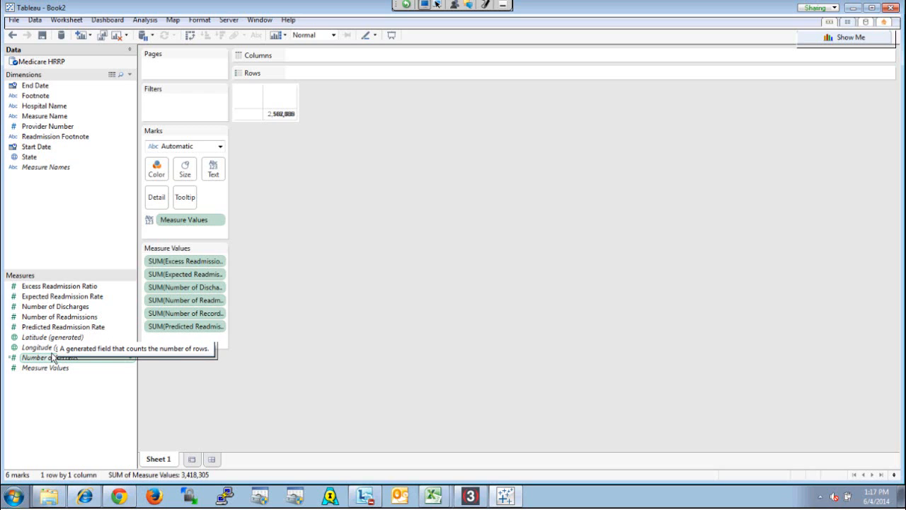
# Extract all rows of the Medicare HRRP data source, with no filters, aggregation or incremental refresh
pyautogui.rightClick(71, 61)
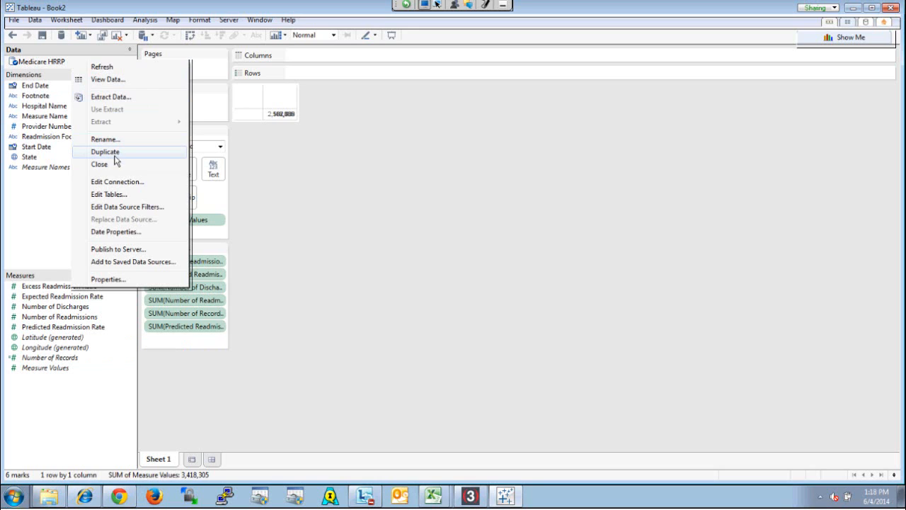
pyautogui.click(109, 97)
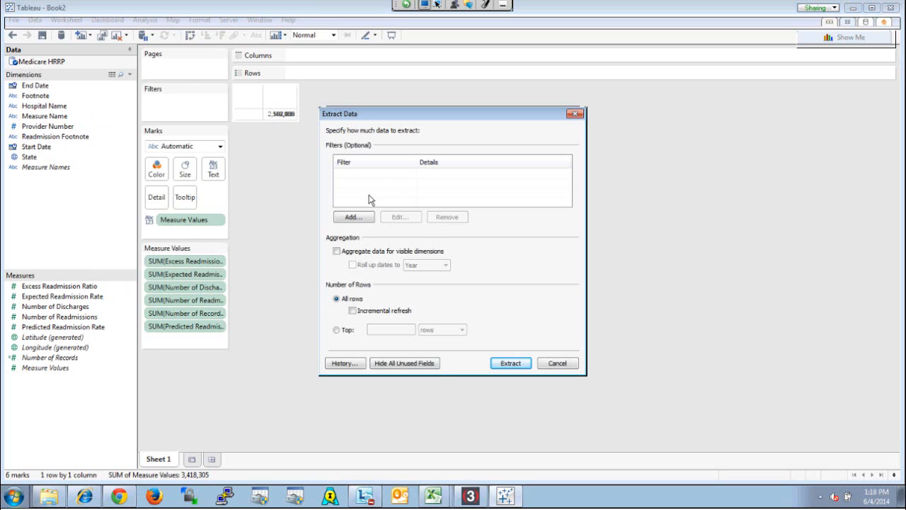
pyautogui.click(352, 310)
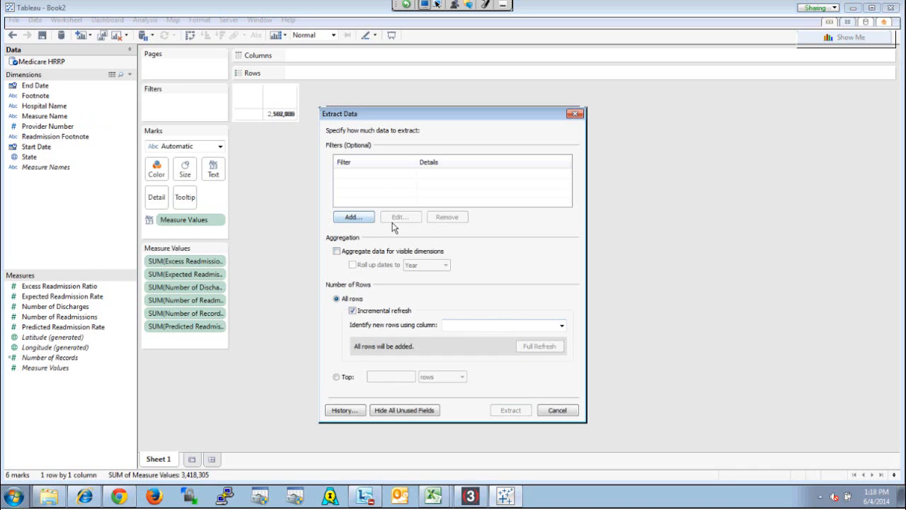
pyautogui.click(337, 378)
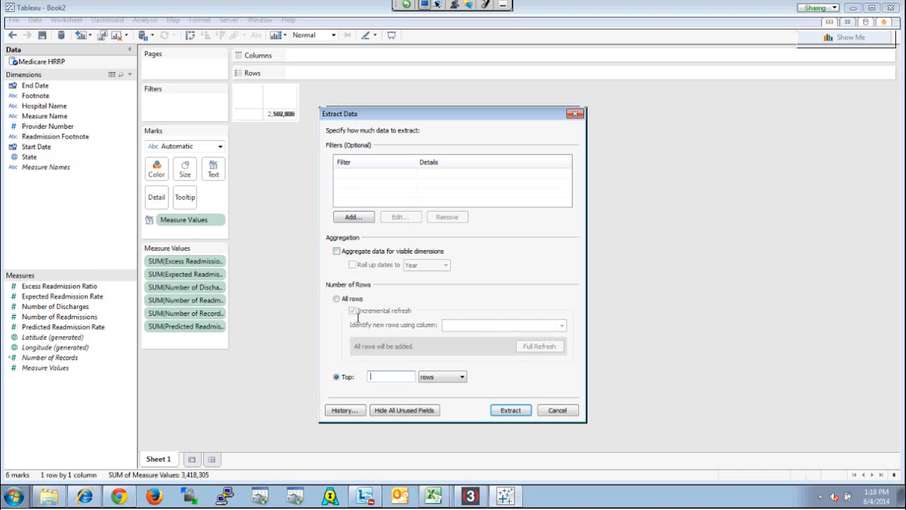
pyautogui.click(344, 299)
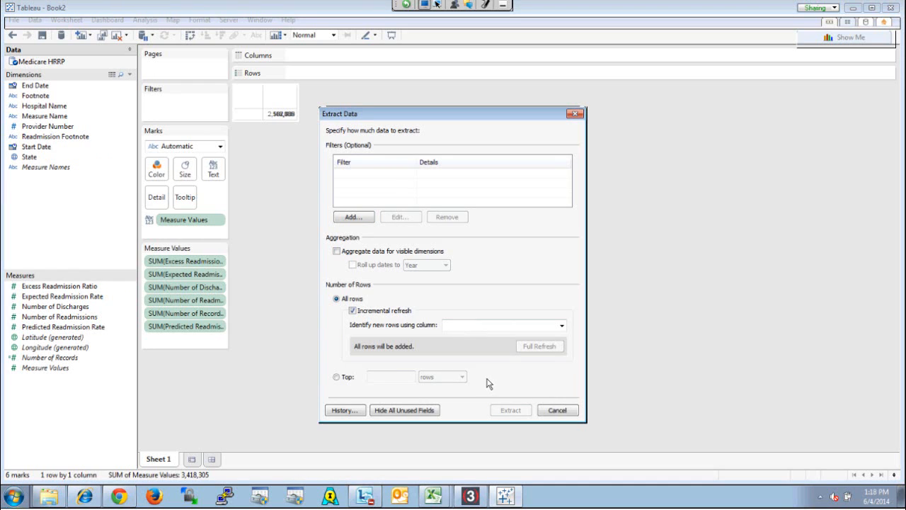
pyautogui.click(356, 310)
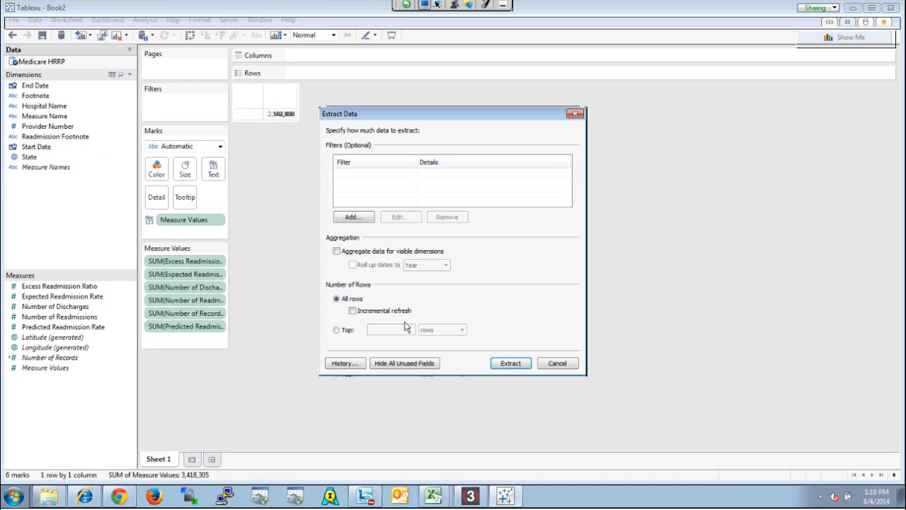
pyautogui.click(500, 365)
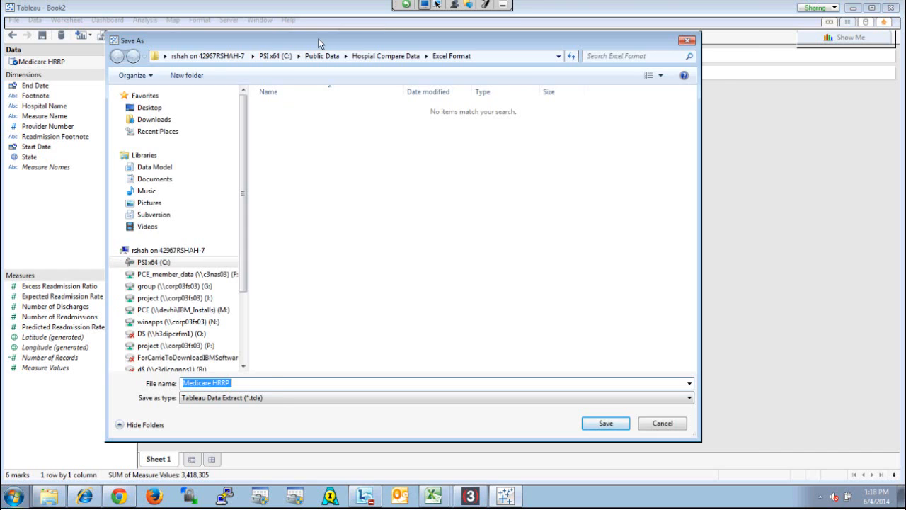
# Save the extract as Medicare HRRP in the Datasources folder of My Tableau Repository
pyautogui.moveTo(318, 41); pyautogui.dragTo(378, 60)
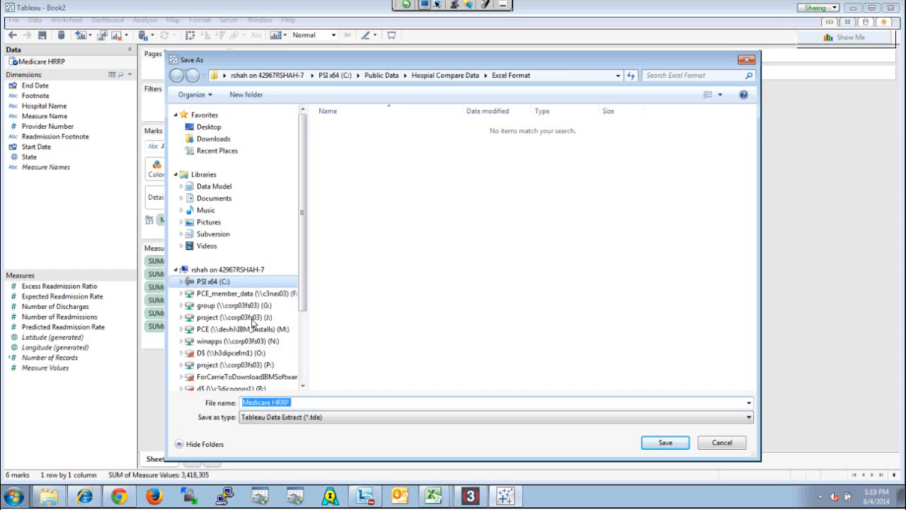
pyautogui.click(235, 204)
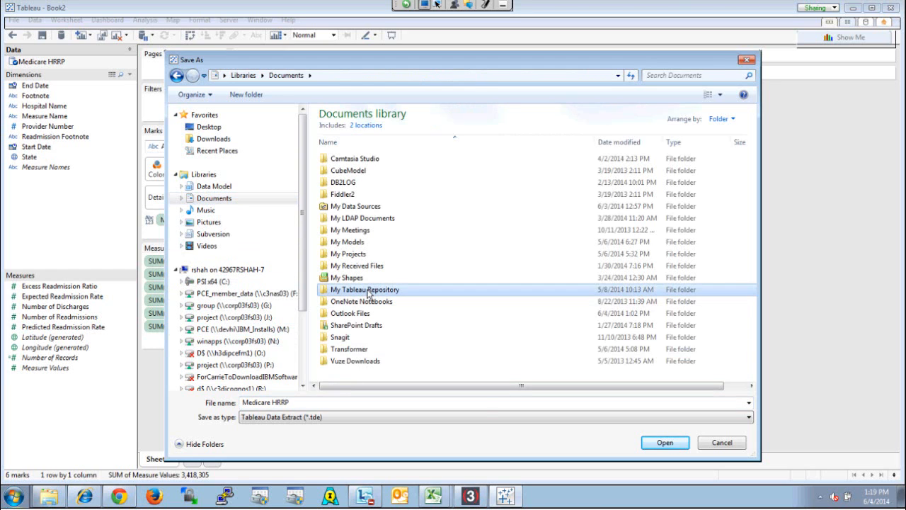
pyautogui.doubleClick(370, 290)
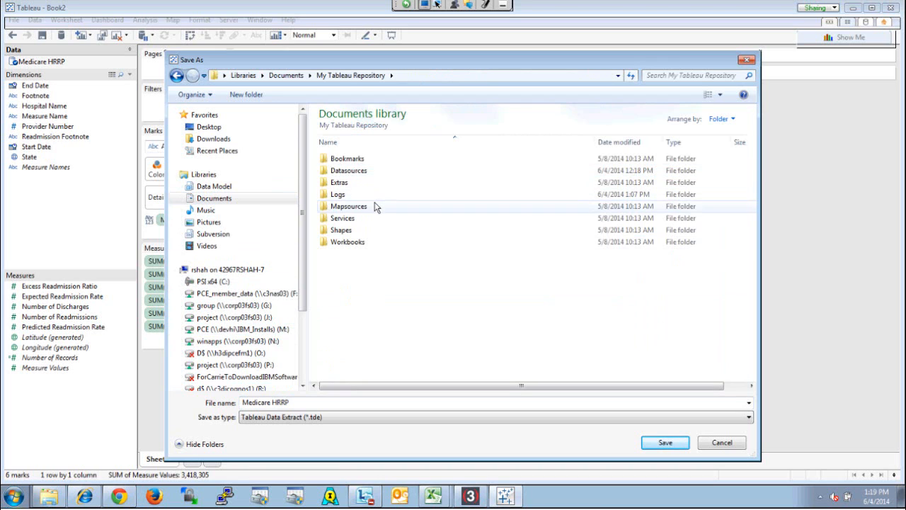
pyautogui.doubleClick(365, 175)
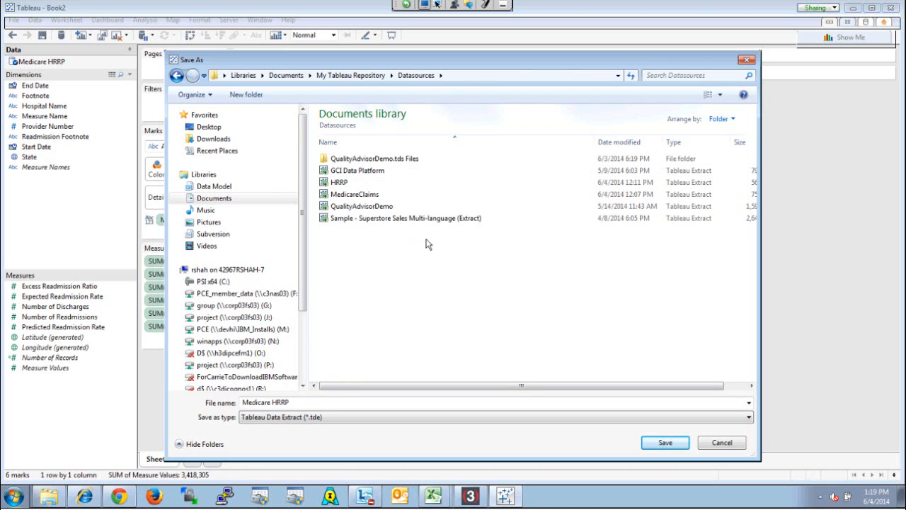
pyautogui.click(305, 403)
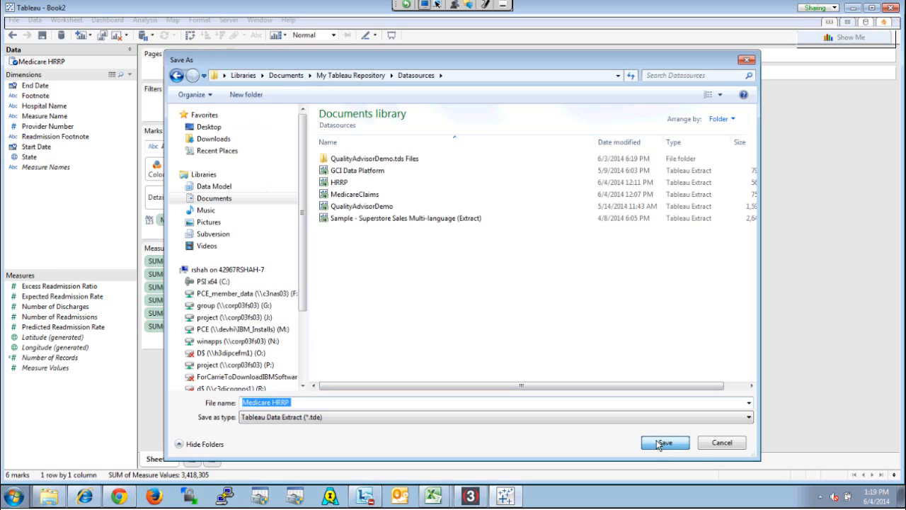
pyautogui.press('Return')
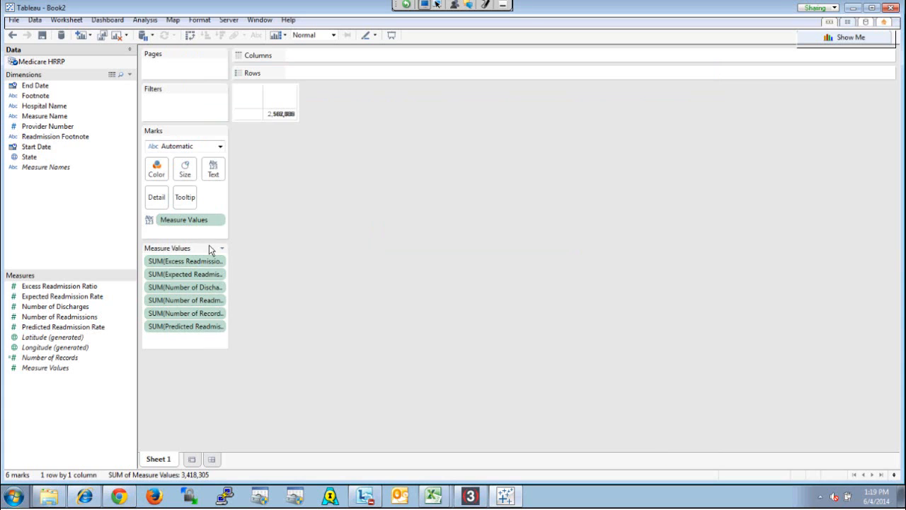
# Clear the sheet by removing Measure Values from the marks and Measure Names from the filters
pyautogui.moveTo(204, 220); pyautogui.dragTo(30, 272)
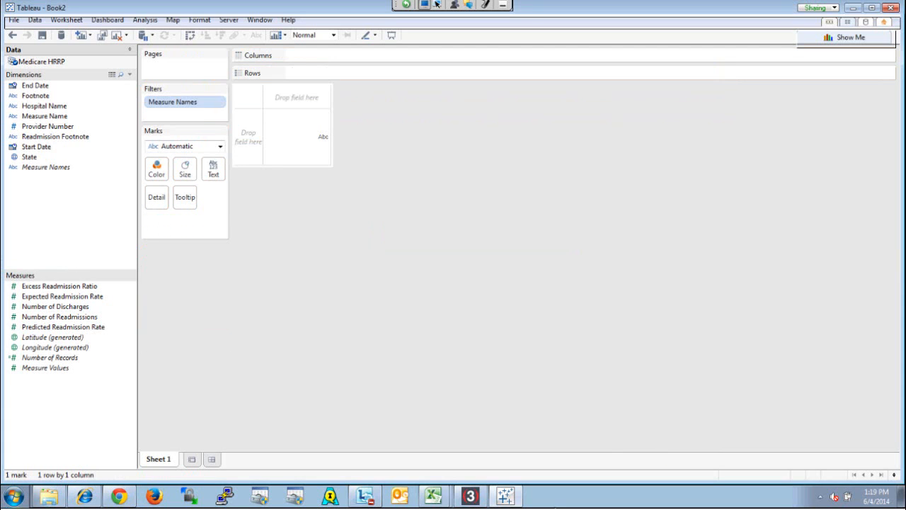
pyautogui.moveTo(182, 102); pyautogui.dragTo(95, 225)
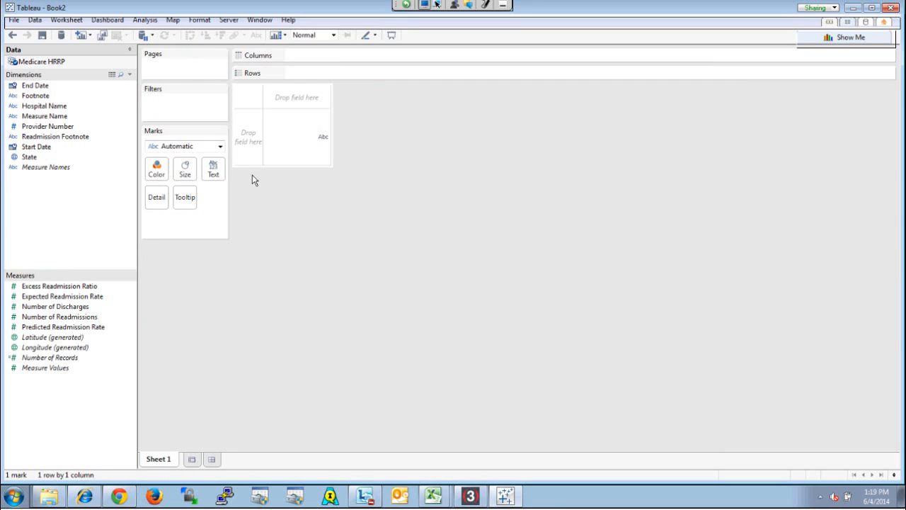
# Edit the tables of the Medicare HRRP data source and change the Readmission$ table's alias to Readmission
pyautogui.rightClick(83, 62)
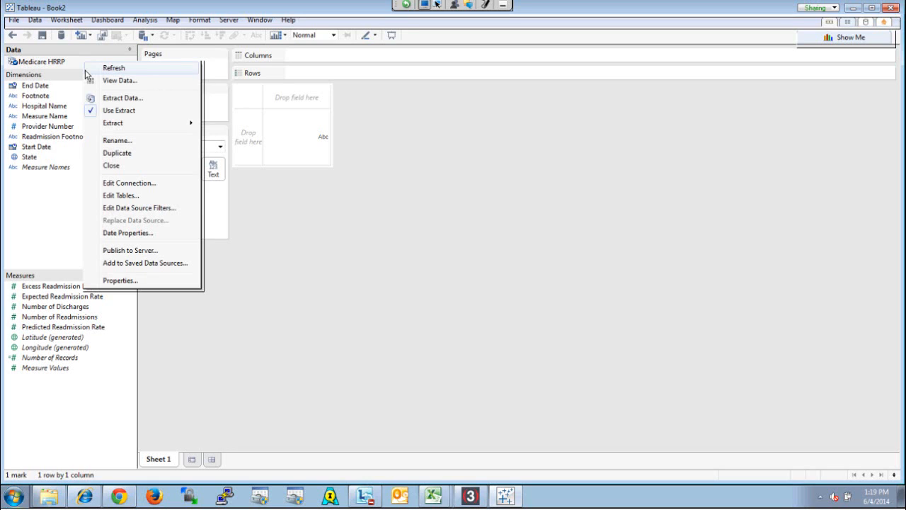
pyautogui.click(129, 196)
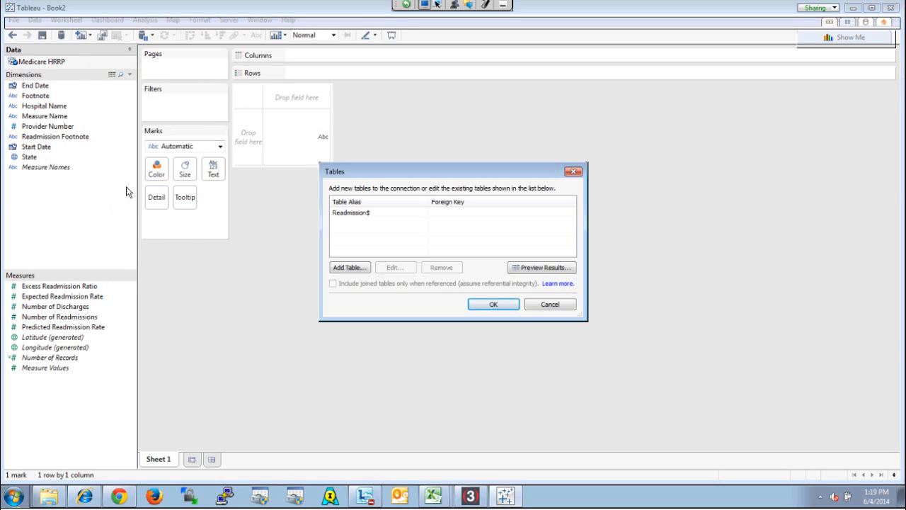
pyautogui.click(368, 216)
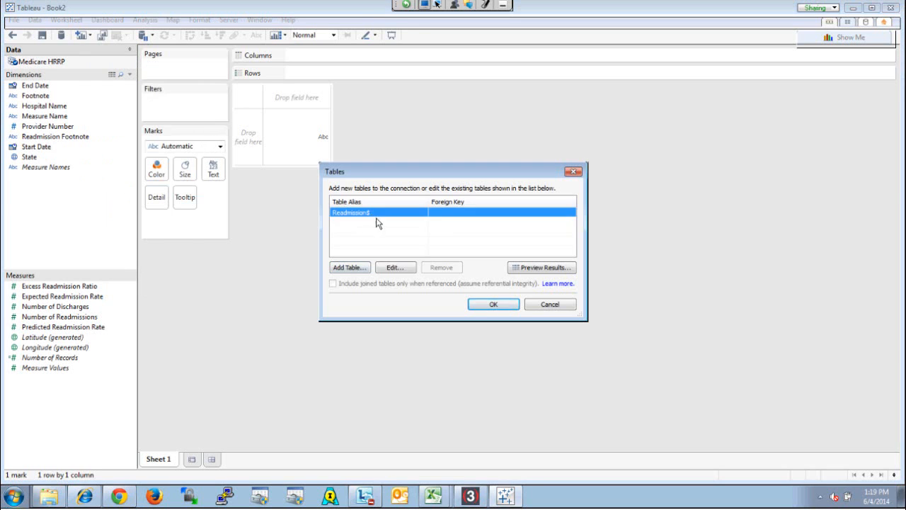
pyautogui.click(391, 269)
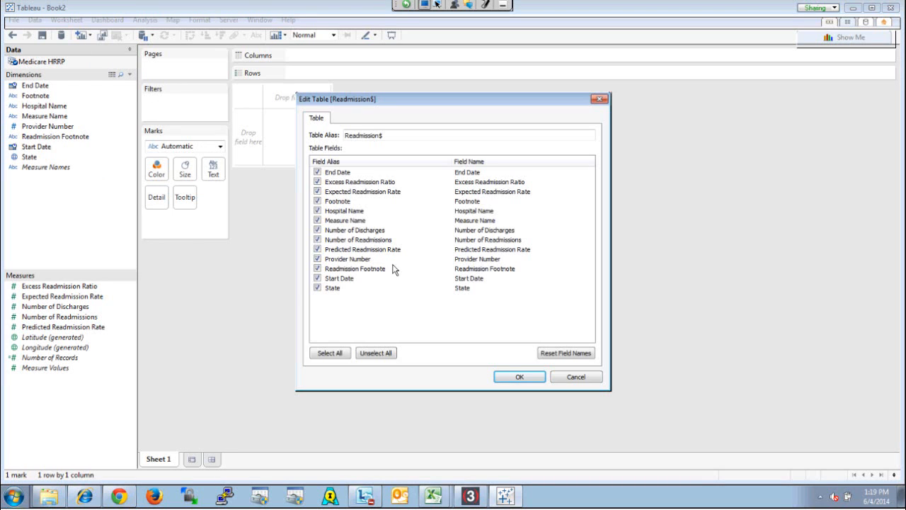
pyautogui.click(390, 136)
pyautogui.press('BackSpace')
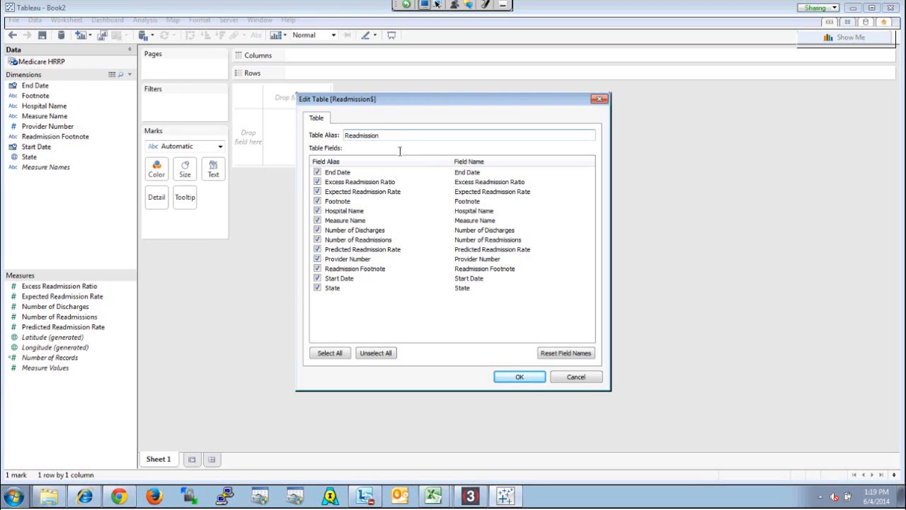
pyautogui.click(510, 376)
# Add the Hospital Master table to the data source connection and set its table alias to Hospital Master
pyautogui.click(351, 267)
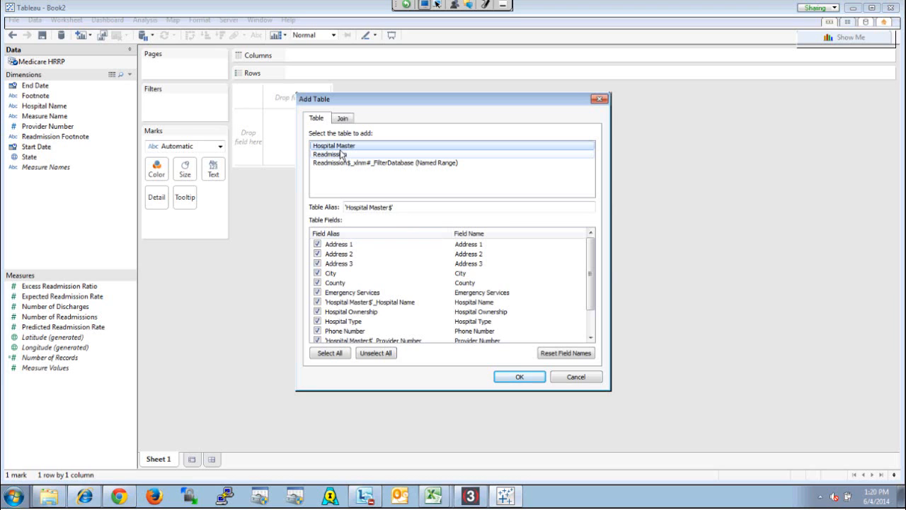
pyautogui.click(440, 213)
pyautogui.press('BackSpace')
pyautogui.press('BackSpace')
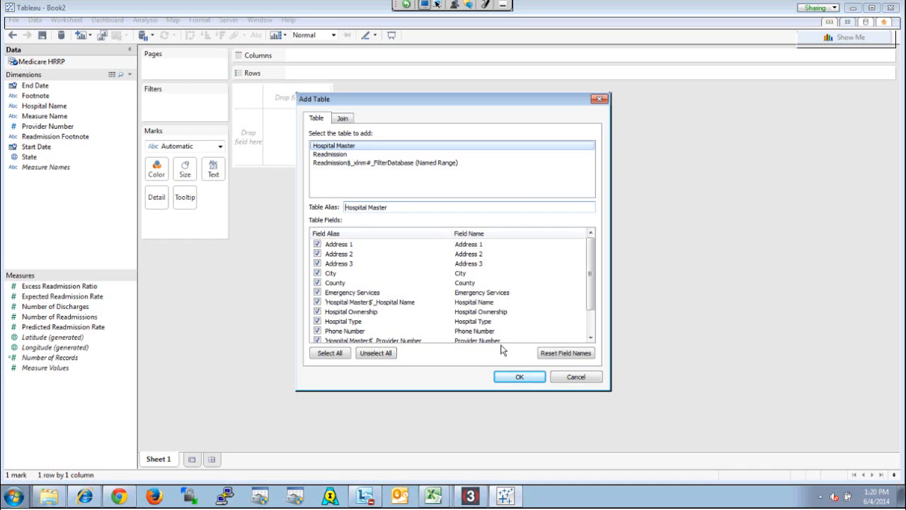
# Review the Hospital Master table's field aliases and reset the field names to their defaults
pyautogui.click(590, 280)
pyautogui.moveTo(590, 280); pyautogui.dragTo(591, 318)
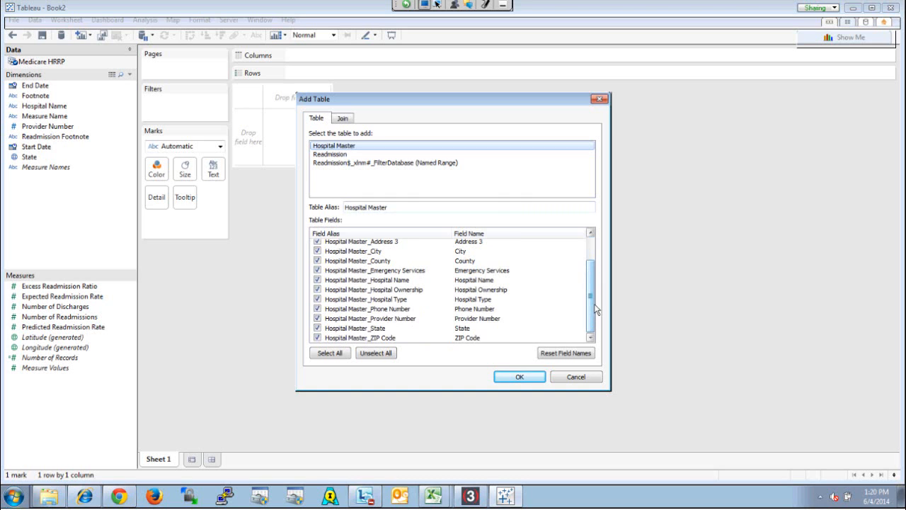
pyautogui.scroll(1, 594, 310)
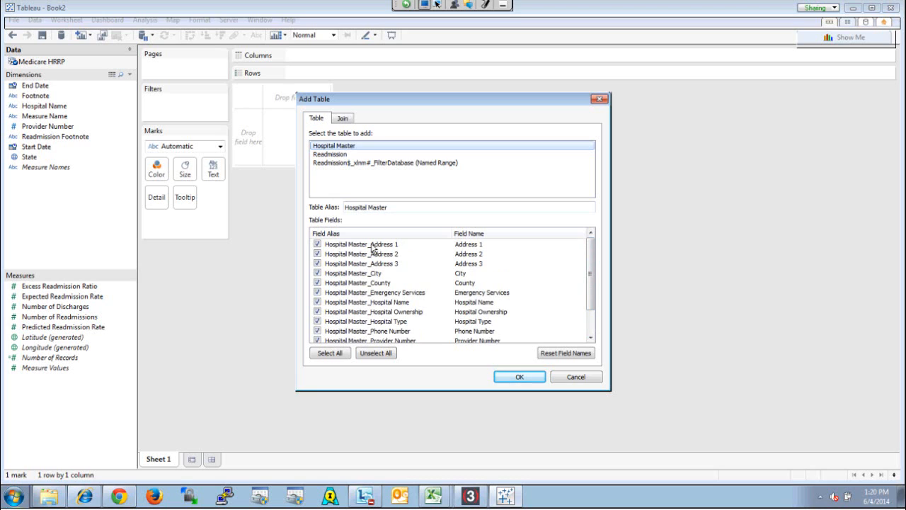
pyautogui.click(572, 354)
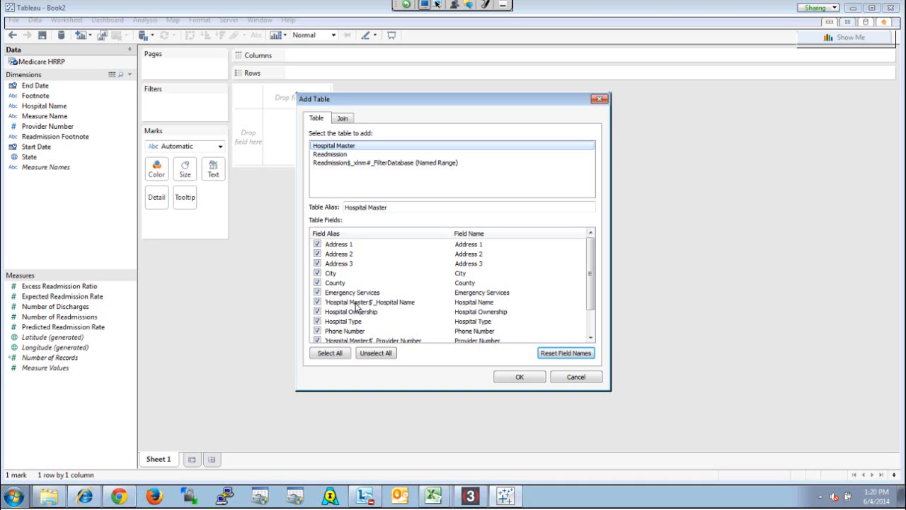
# Exclude the duplicate Hospital Name, Provider Number and State fields from the Hospital Master table
pyautogui.click(318, 302)
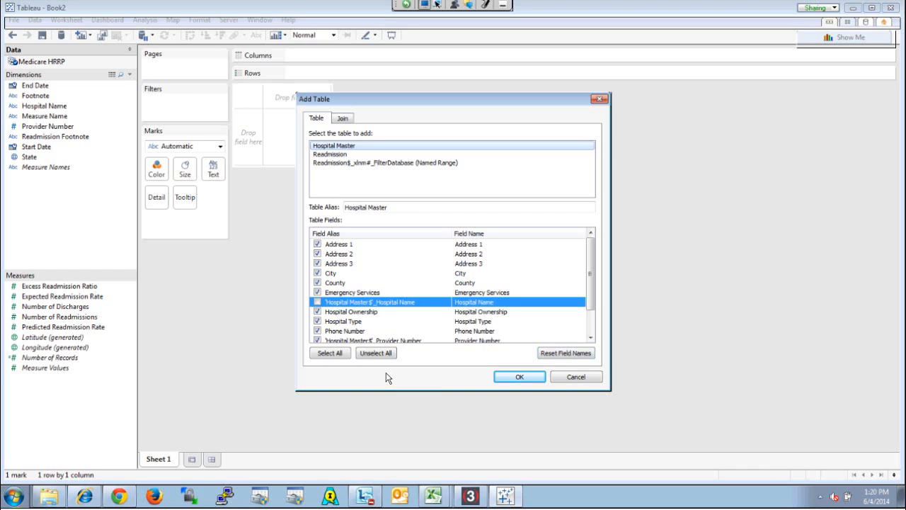
pyautogui.scroll(-1, 309, 304)
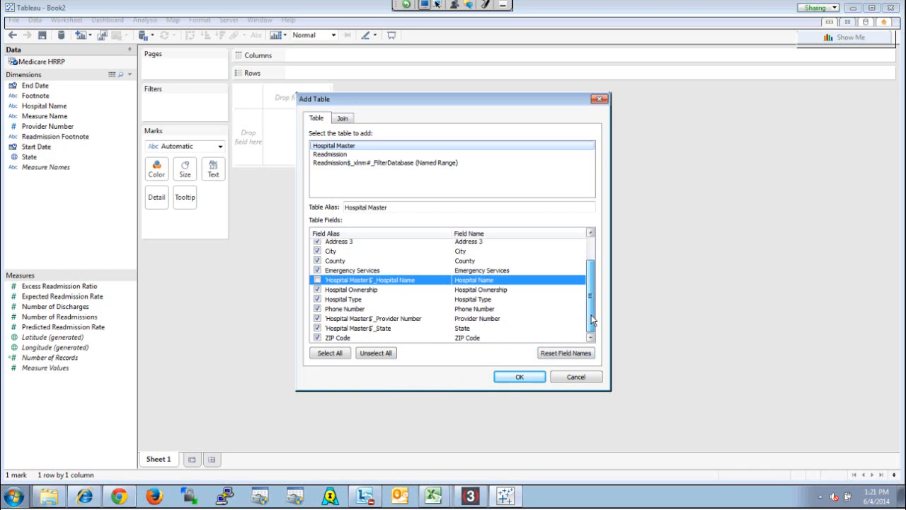
pyautogui.click(318, 318)
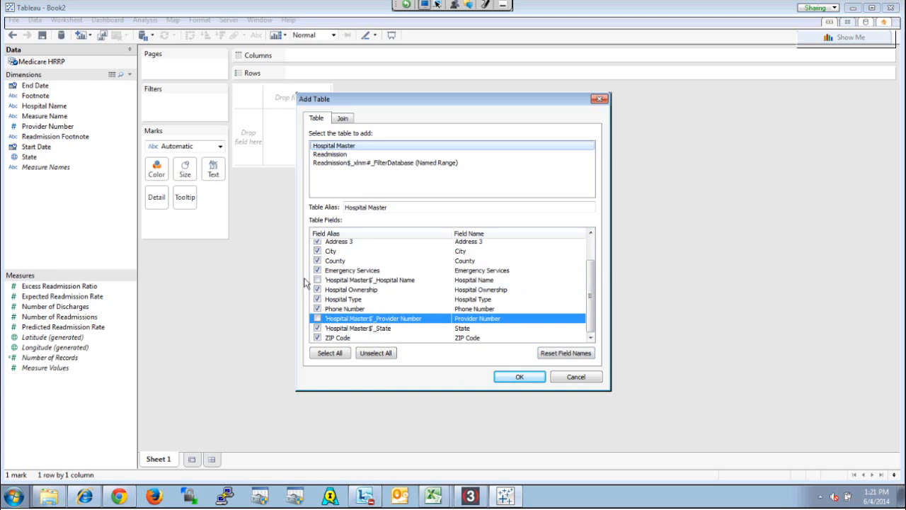
pyautogui.click(316, 328)
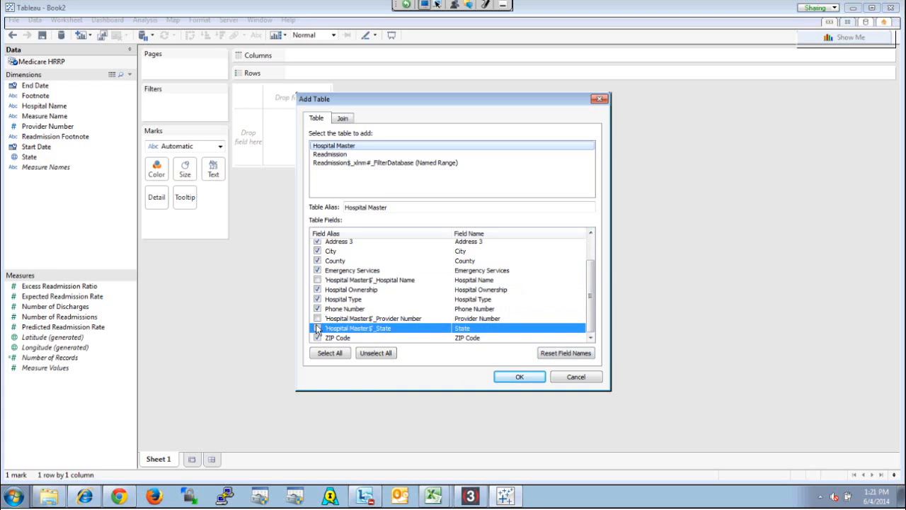
# Replace the Hospital Name join clause with an inner join on Readmission Provider Number equal to Hospital Master Provider Number
pyautogui.click(344, 119)
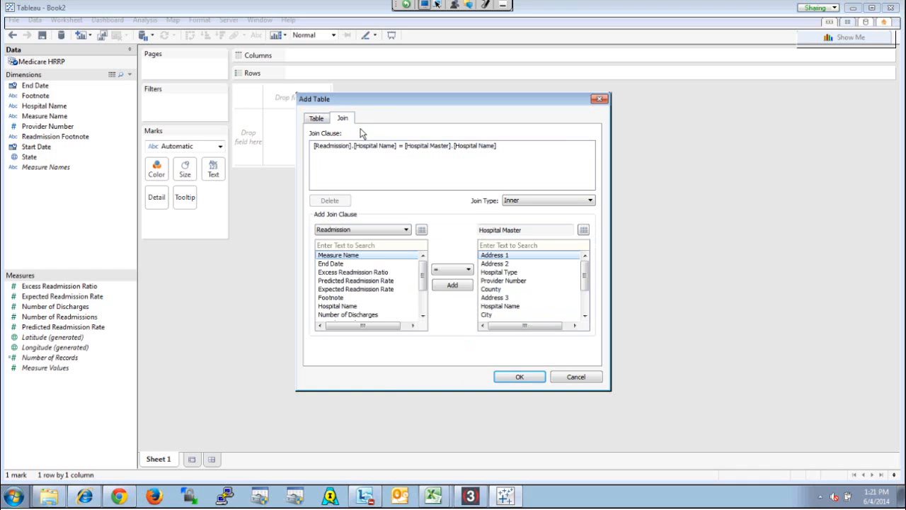
pyautogui.click(394, 153)
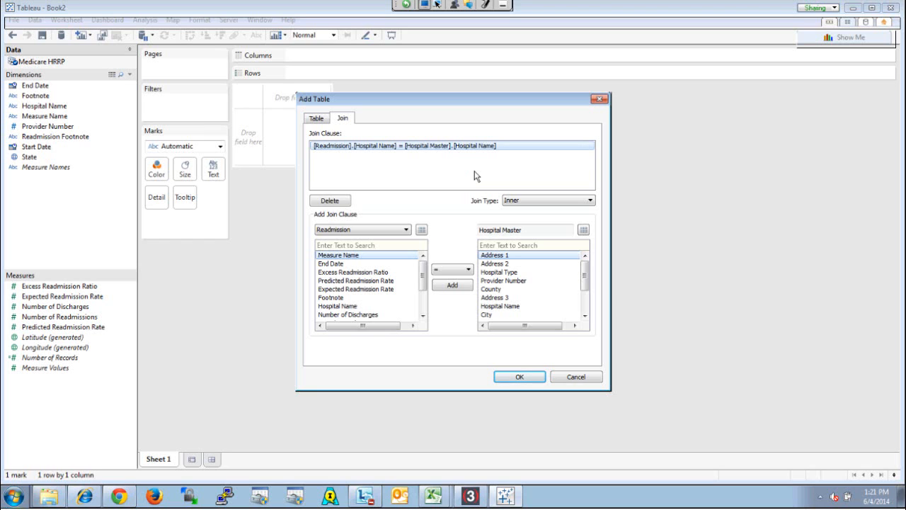
pyautogui.click(328, 201)
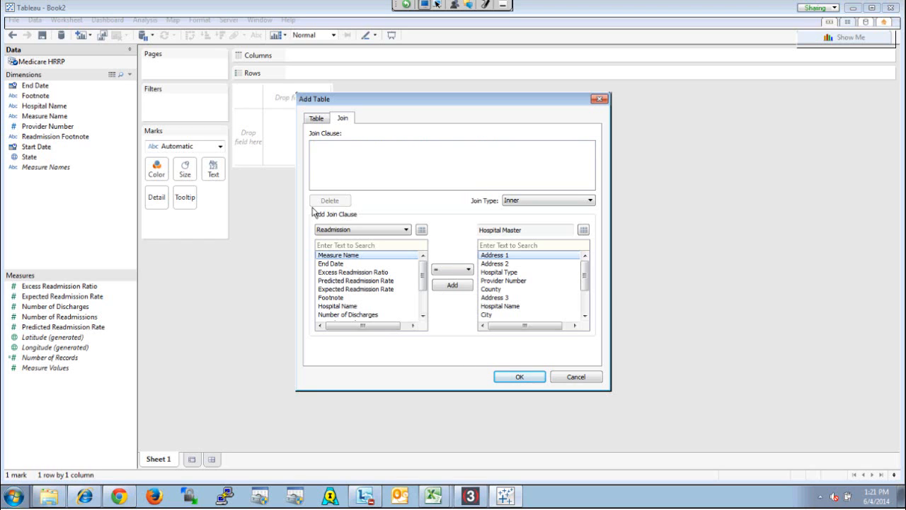
pyautogui.scroll(-1, 368, 290)
pyautogui.click(351, 306)
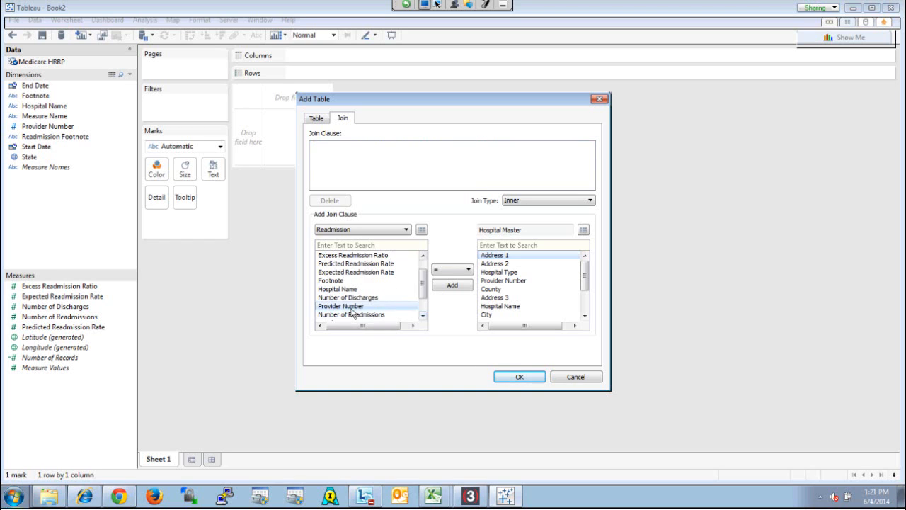
pyautogui.click(524, 280)
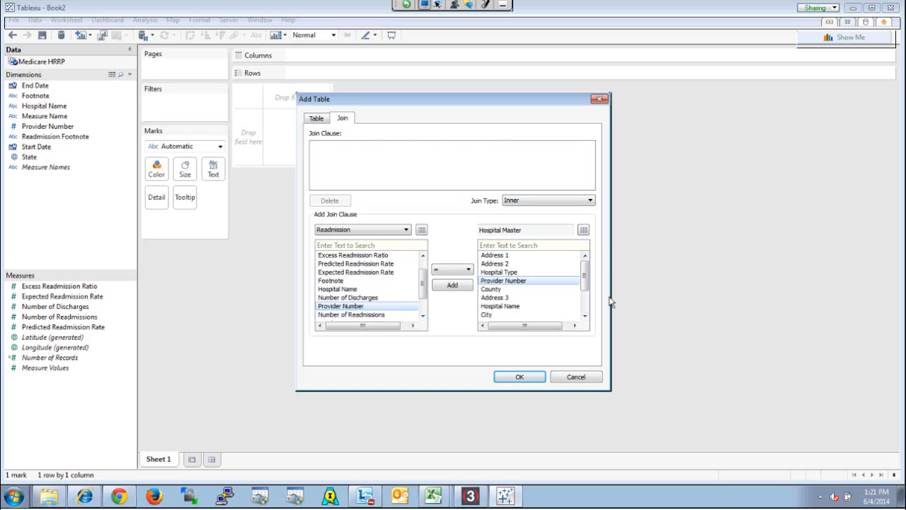
pyautogui.click(452, 285)
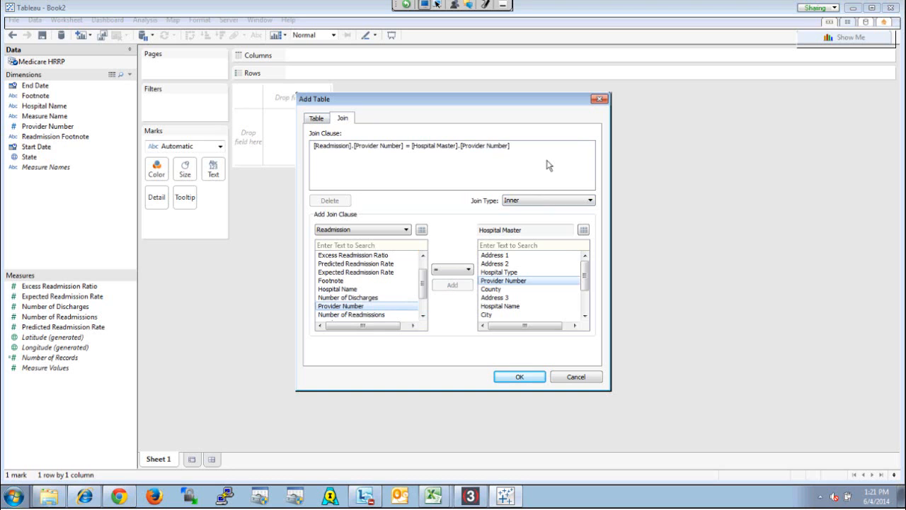
pyautogui.click(519, 377)
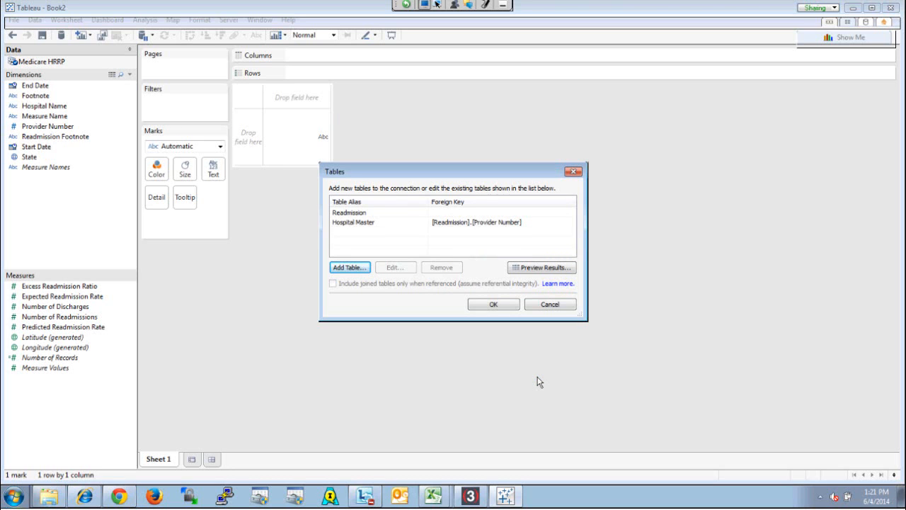
# Apply the table changes to the data source and regenerate the active data extract
pyautogui.click(502, 304)
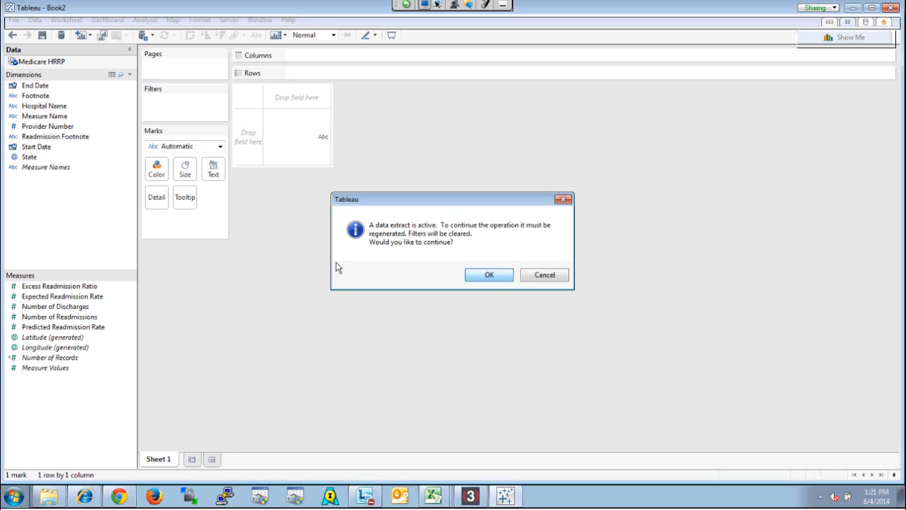
pyautogui.hotkey('alt', 'Tab')
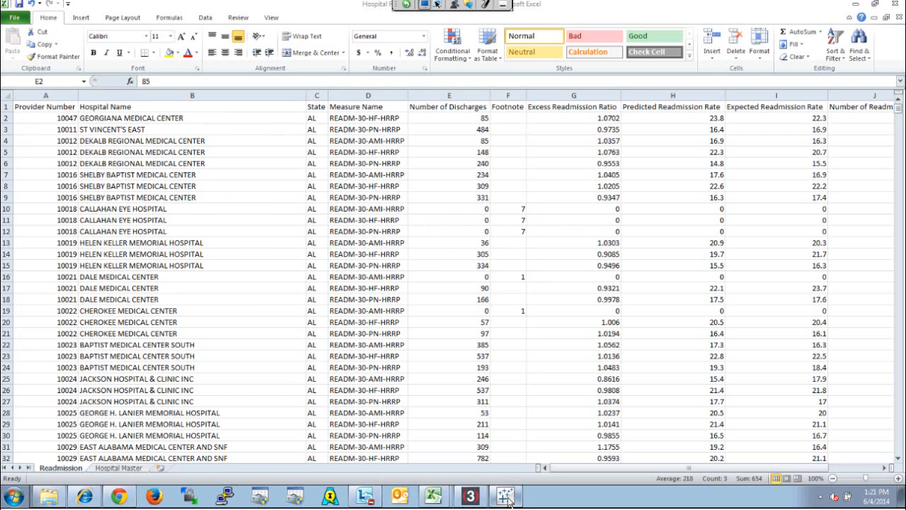
pyautogui.click(856, 4)
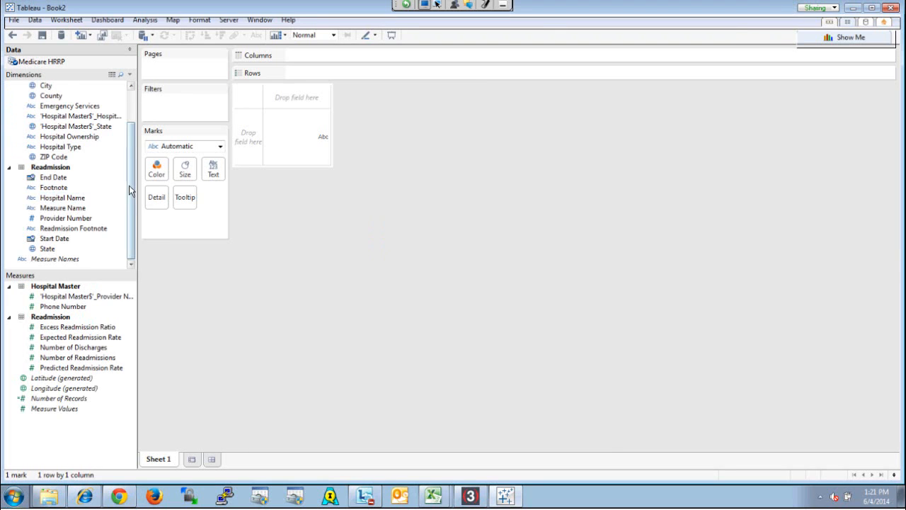
# Examine the dimensions grouped under the Hospital Master and Readmission tables and the options available for them
pyautogui.scroll(3, 131, 134)
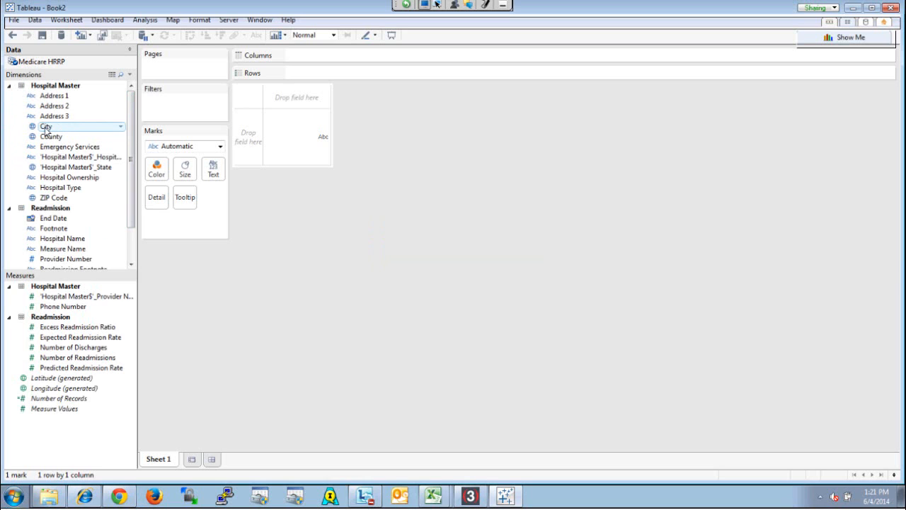
pyautogui.click(9, 85)
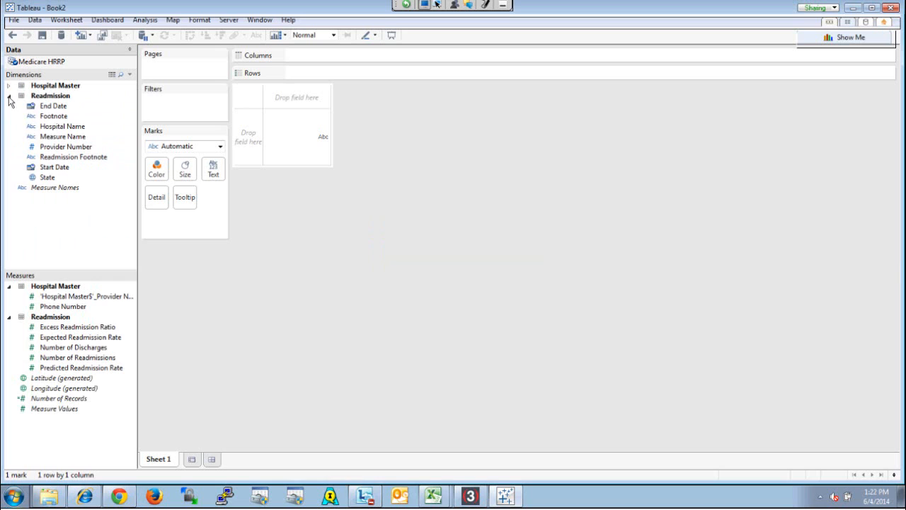
pyautogui.click(9, 97)
pyautogui.rightClick(59, 132)
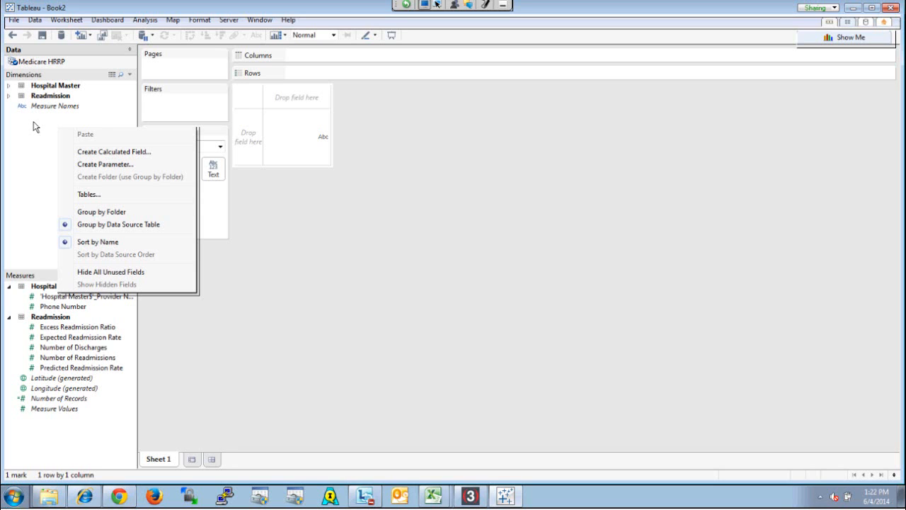
pyautogui.click(45, 134)
pyautogui.click(9, 96)
pyautogui.click(9, 86)
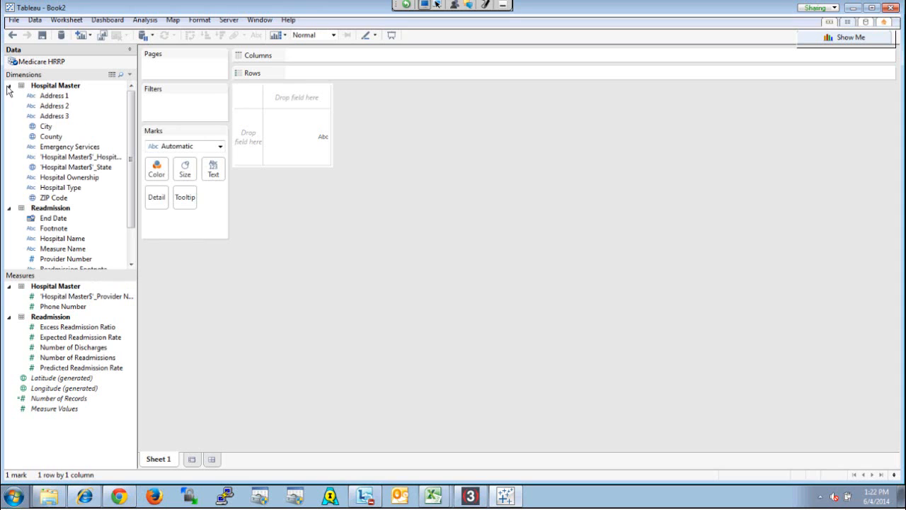
pyautogui.rightClick(82, 100)
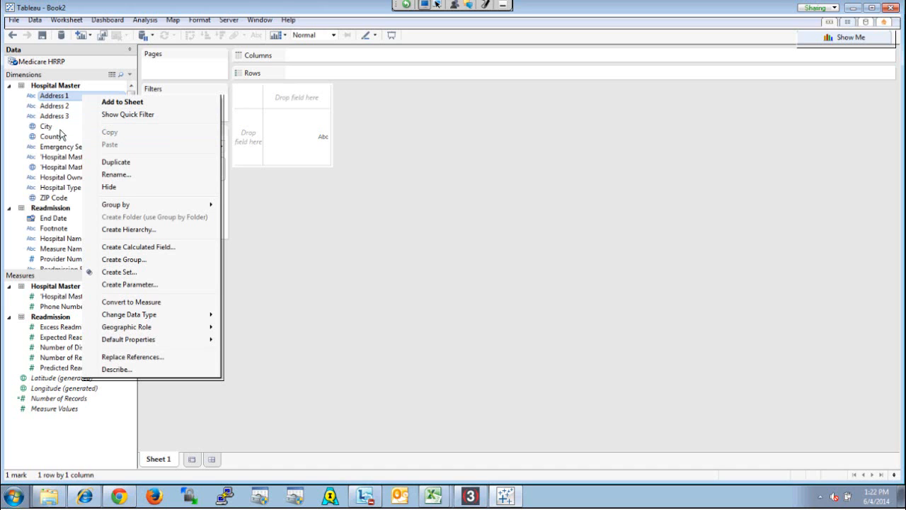
pyautogui.click(9, 96)
pyautogui.click(9, 86)
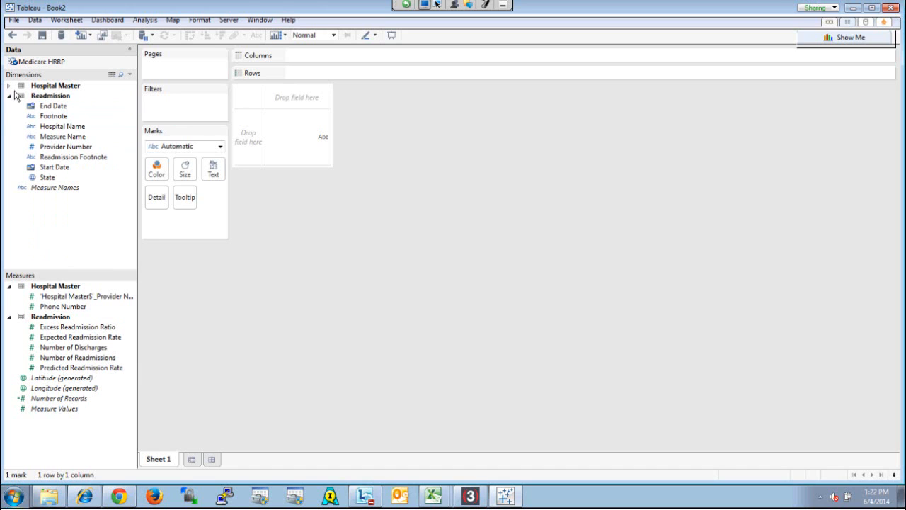
# Group the data source's fields by folder instead of by data source table
pyautogui.rightClick(99, 201)
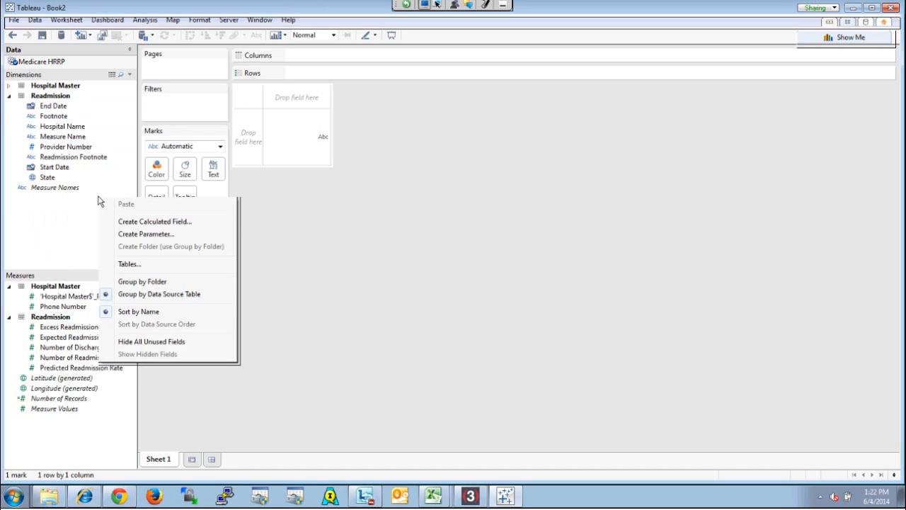
pyautogui.click(138, 281)
pyautogui.click(131, 264)
pyautogui.click(131, 264)
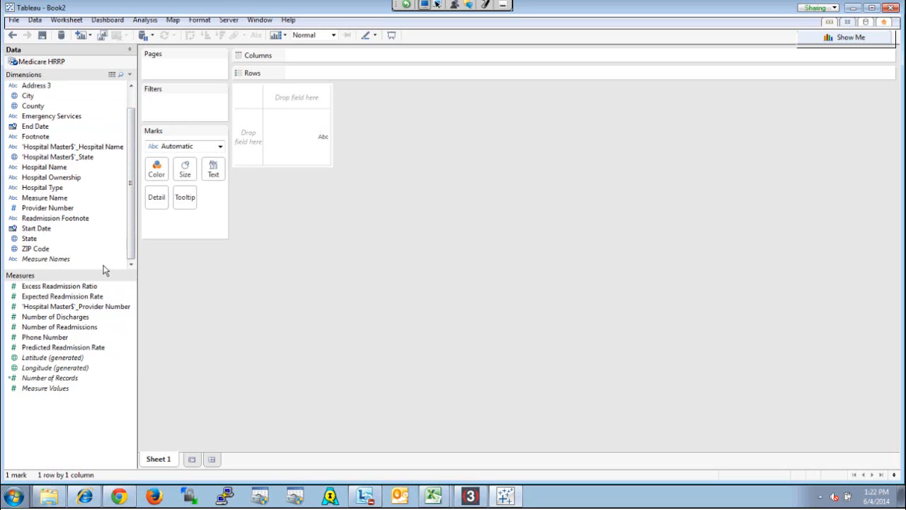
# Create a dimensions folder named Hospital Information
pyautogui.rightClick(105, 269)
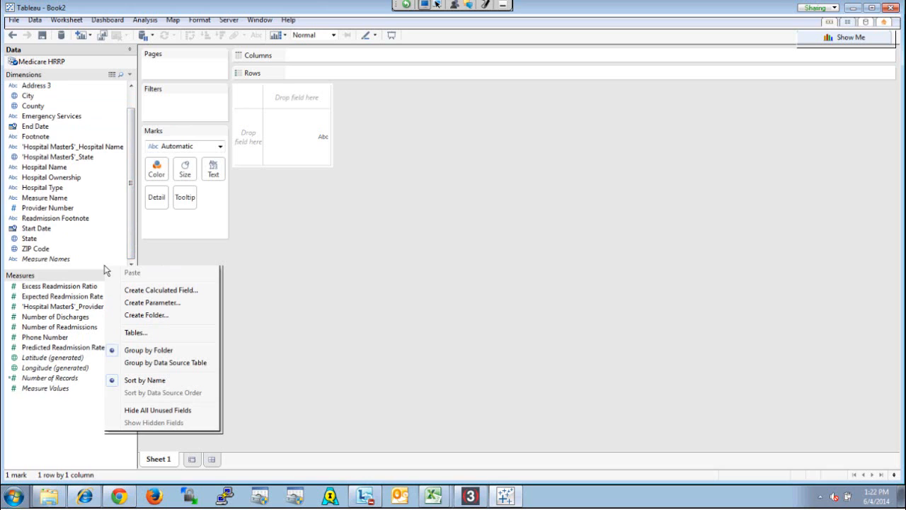
pyautogui.click(150, 316)
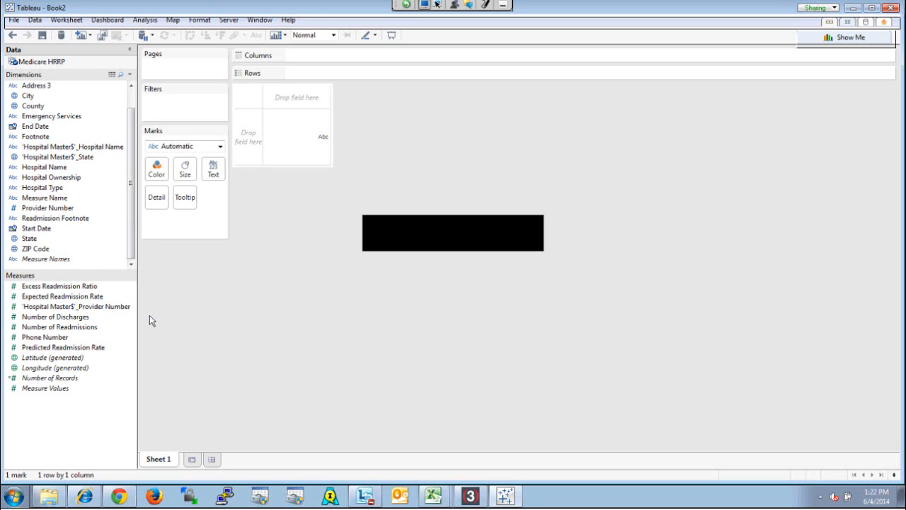
pyautogui.write('Hospital In')
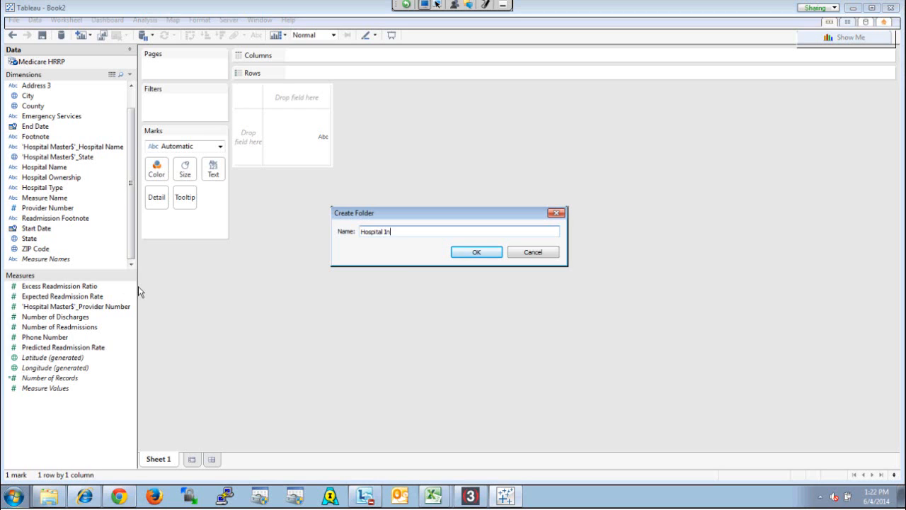
pyautogui.write('formation')
pyautogui.click(476, 253)
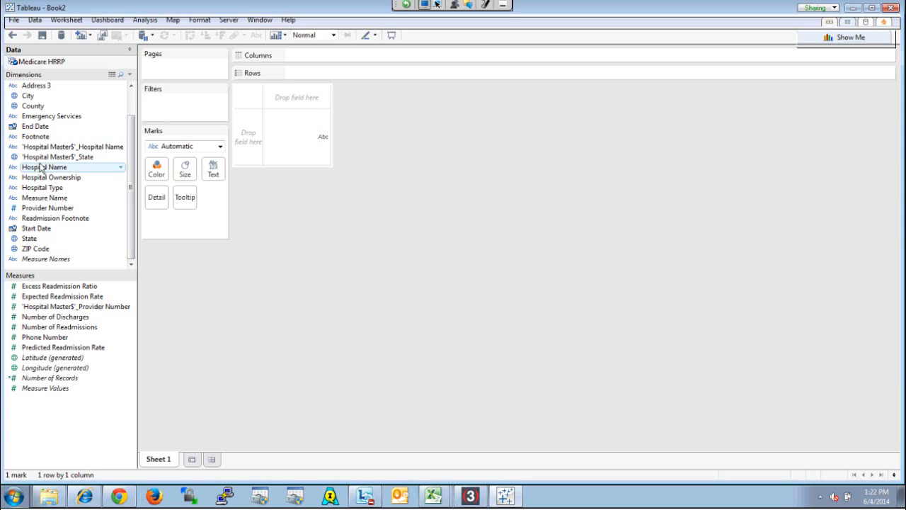
# Move Address 1–3, City, County, Emergency Services, End Date, Footnote, Hospital Name, Hospital Type and Provider Number into the Hospital Information folder, then collapse it
pyautogui.scroll(1, 130, 213)
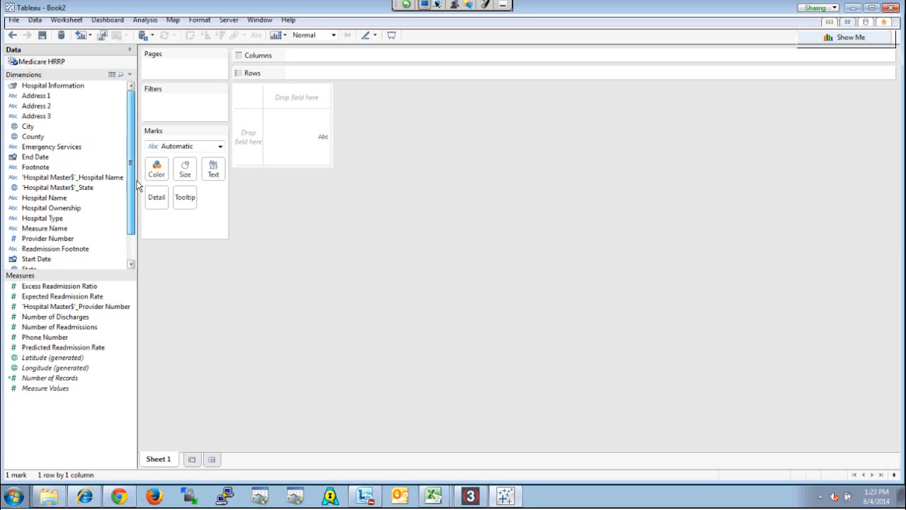
pyautogui.click(35, 96)
pyautogui.keyDown('shift'); pyautogui.click(36, 136); pyautogui.keyUp('shift')
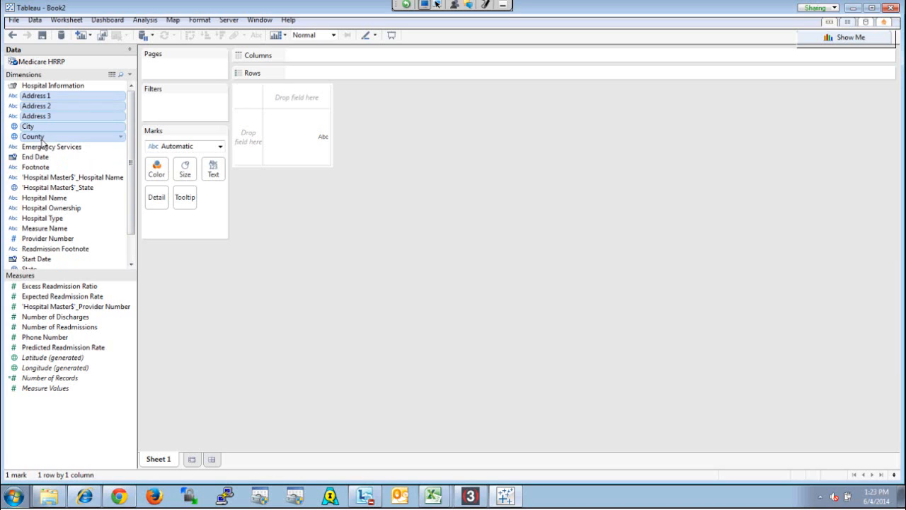
pyautogui.keyDown('shift'); pyautogui.click(58, 199); pyautogui.keyUp('shift')
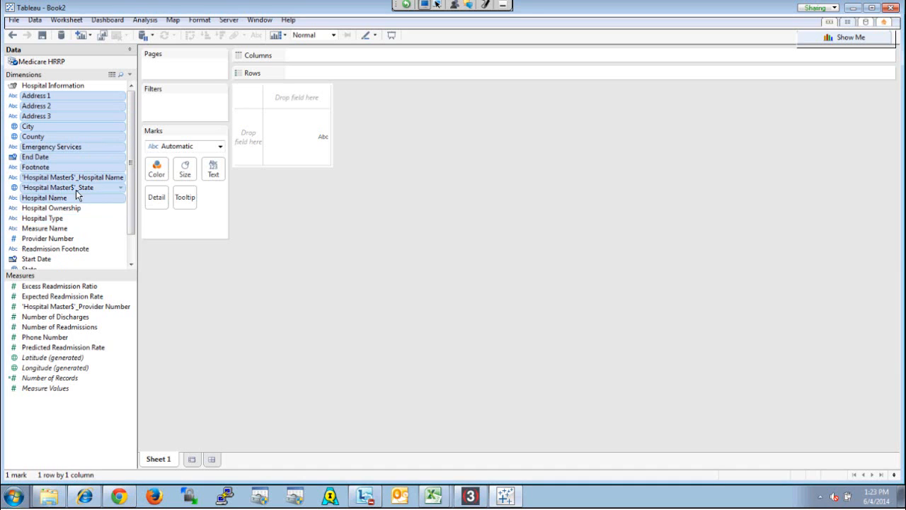
pyautogui.keyDown('ctrl'); pyautogui.click(76, 188); pyautogui.keyUp('ctrl')
pyautogui.keyDown('ctrl'); pyautogui.click(90, 177); pyautogui.keyUp('ctrl')
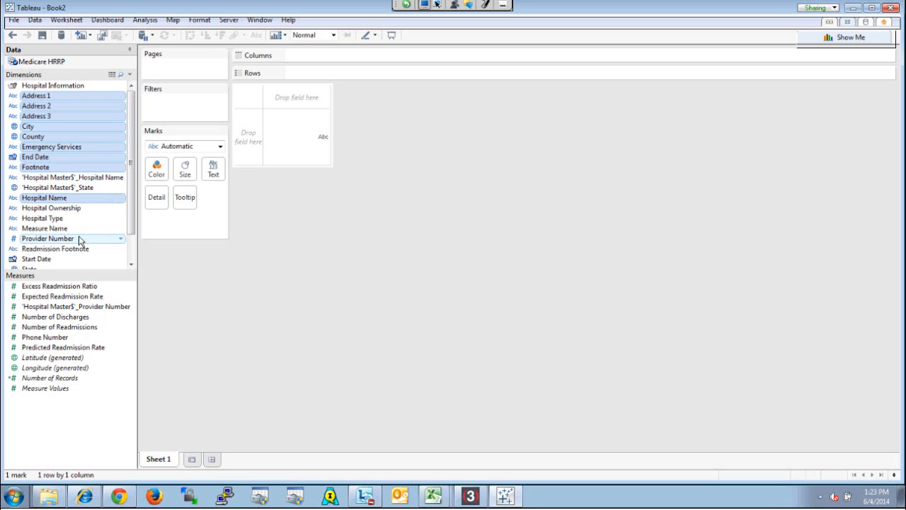
pyautogui.keyDown('ctrl'); pyautogui.click(70, 219); pyautogui.keyUp('ctrl')
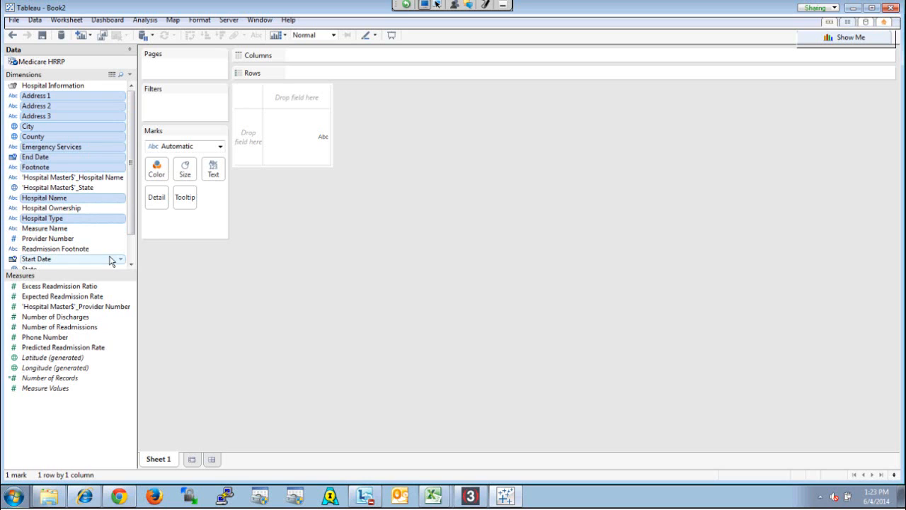
pyautogui.keyDown('ctrl'); pyautogui.click(71, 240); pyautogui.keyUp('ctrl')
pyautogui.moveTo(91, 238); pyautogui.dragTo(67, 88)
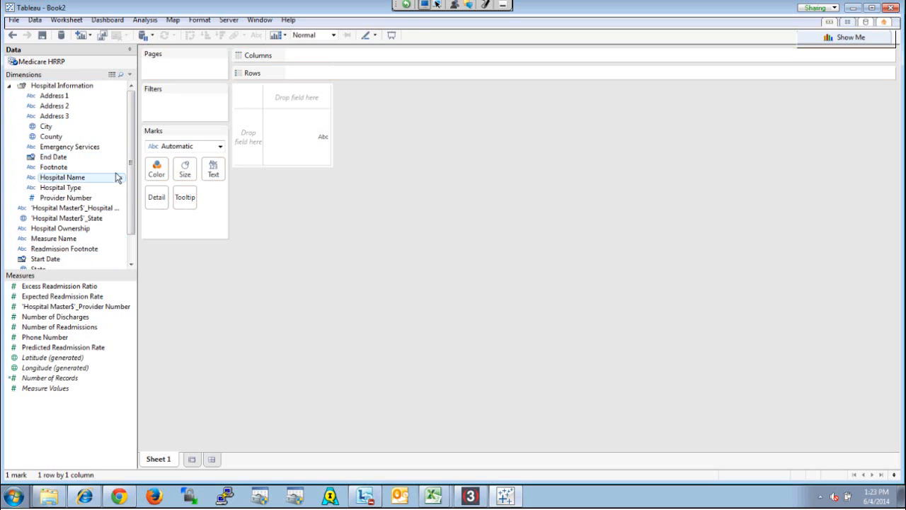
pyautogui.click(9, 86)
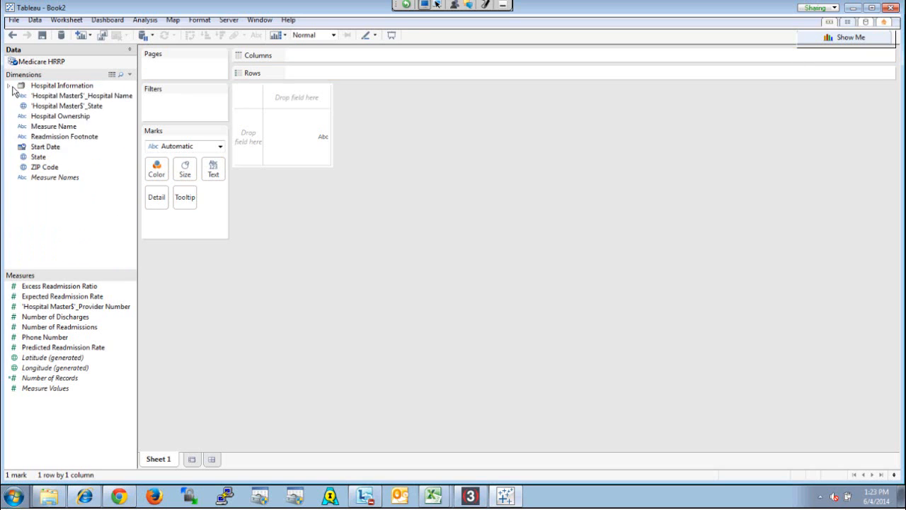
# Hide the duplicate Hospital Name and State dimensions that are prefixed with 'Hospital Master$'
pyautogui.rightClick(86, 102)
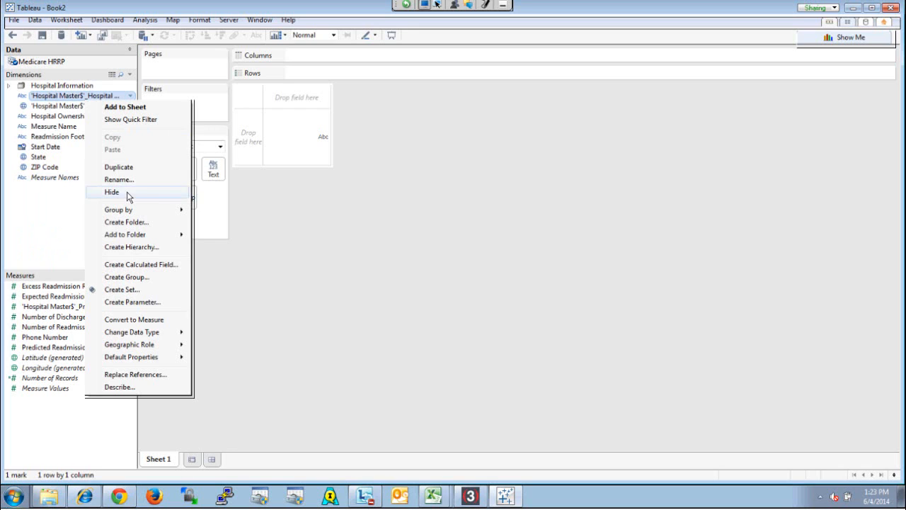
pyautogui.click(112, 192)
pyautogui.rightClick(76, 97)
pyautogui.click(101, 191)
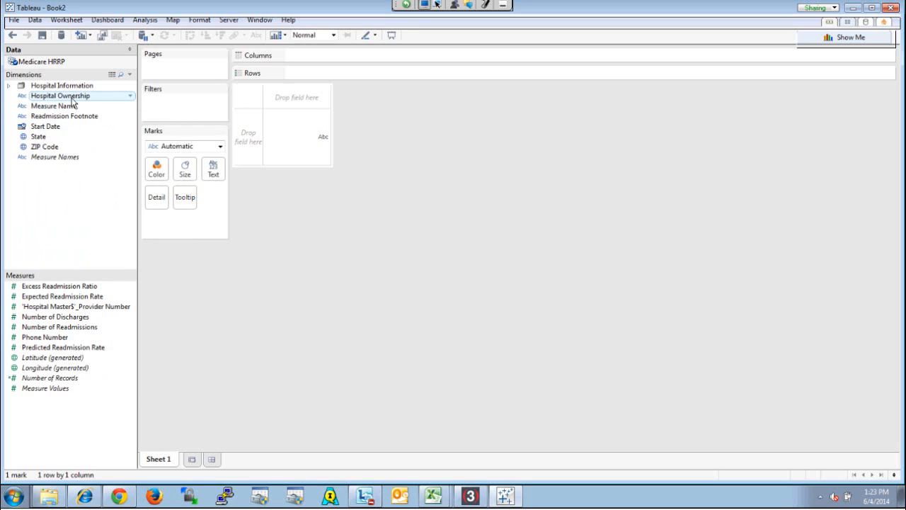
# Create a second dimensions folder named HRRP Information
pyautogui.rightClick(50, 186)
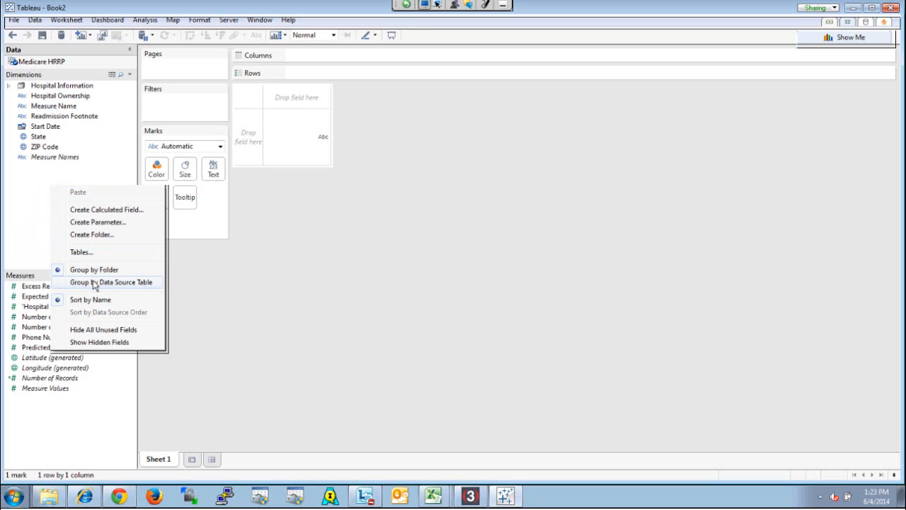
pyautogui.click(100, 235)
pyautogui.write('Othe')
pyautogui.press('BackSpace')
pyautogui.press('BackSpace')
pyautogui.press('BackSpace')
pyautogui.press('BackSpace')
pyautogui.write('HRRR')
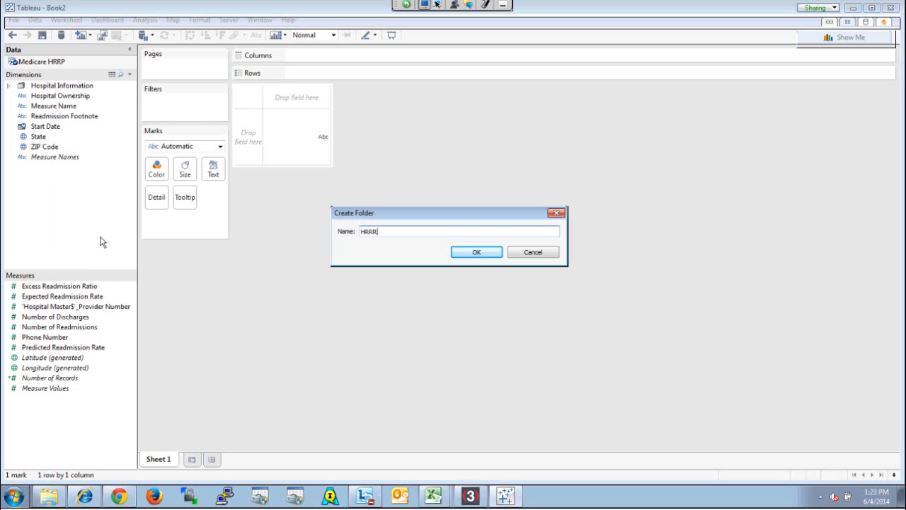
pyautogui.press('BackSpace')
pyautogui.write('P Information')
pyautogui.click(498, 256)
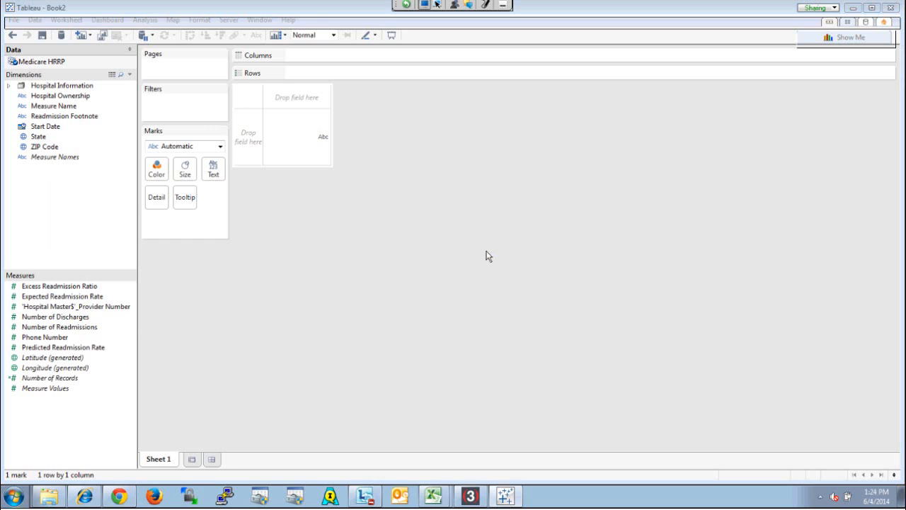
# Move Hospital Ownership, State and ZIP Code into Hospital Information, and Measure Name, Readmission Footnote and Start Date into HRRP Information
pyautogui.moveTo(75, 107); pyautogui.dragTo(67, 93)
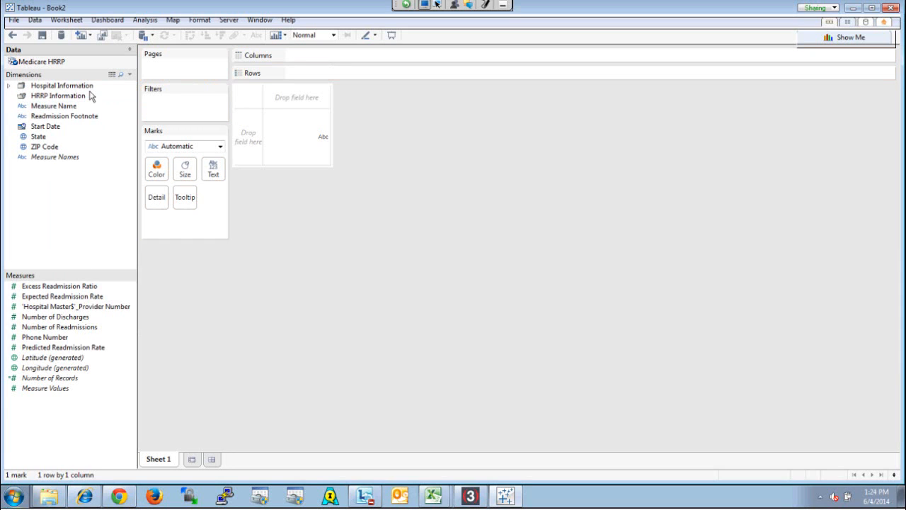
pyautogui.moveTo(60, 107); pyautogui.dragTo(61, 99)
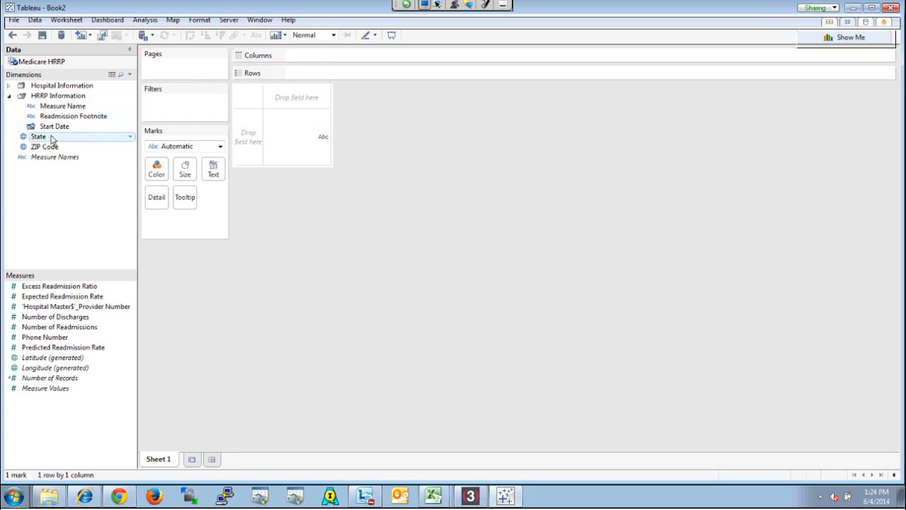
pyautogui.keyDown('ctrl'); pyautogui.click(50, 146); pyautogui.keyUp('ctrl')
pyautogui.moveTo(70, 141); pyautogui.dragTo(64, 85)
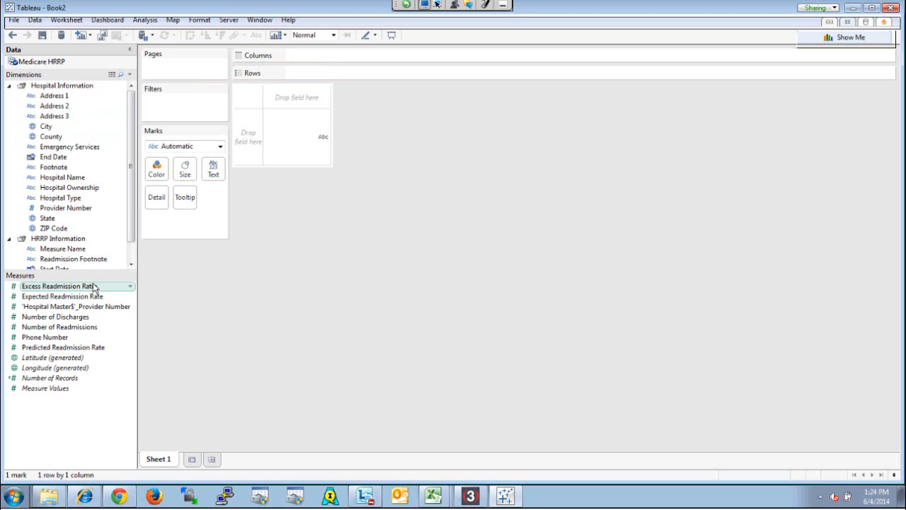
# Move End Date from the Hospital Information folder to HRRP Information and collapse both folders
pyautogui.moveTo(131, 210); pyautogui.dragTo(132, 220)
pyautogui.moveTo(58, 150); pyautogui.dragTo(61, 230)
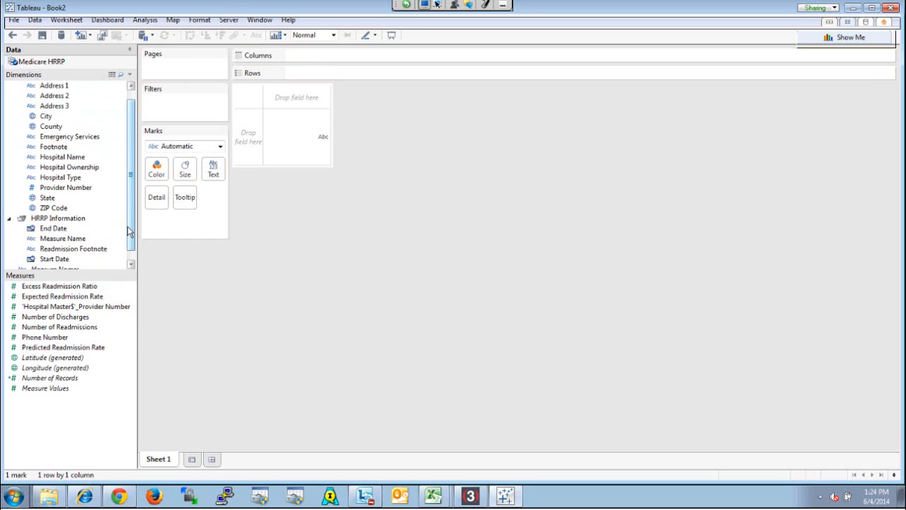
pyautogui.moveTo(129, 228); pyautogui.dragTo(129, 248)
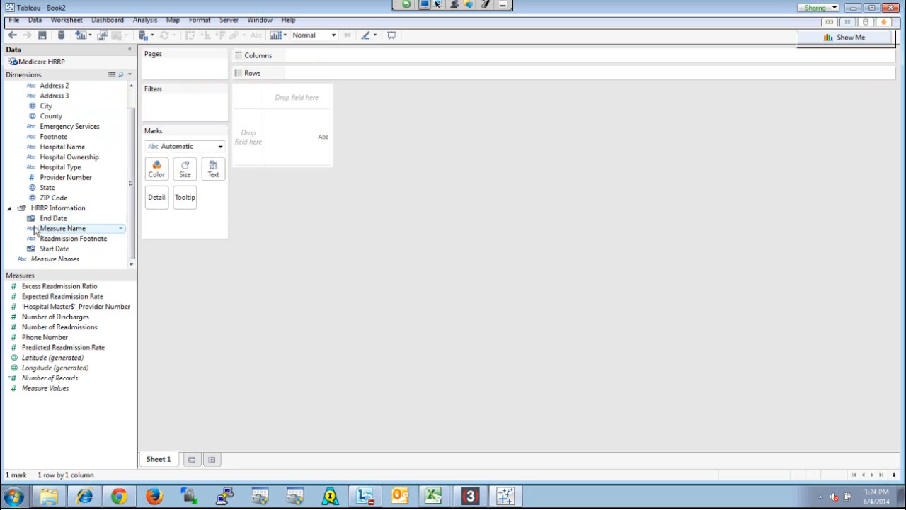
pyautogui.moveTo(131, 223); pyautogui.dragTo(131, 201)
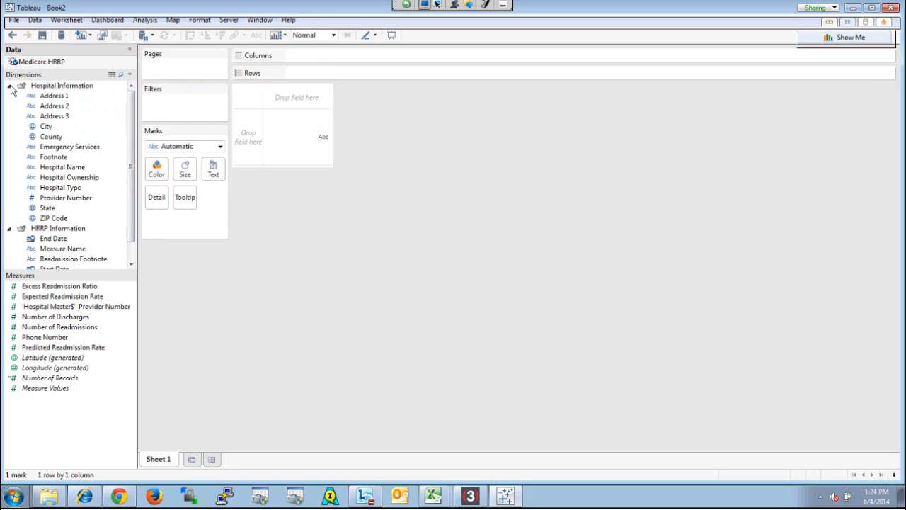
pyautogui.click(9, 85)
pyautogui.click(9, 96)
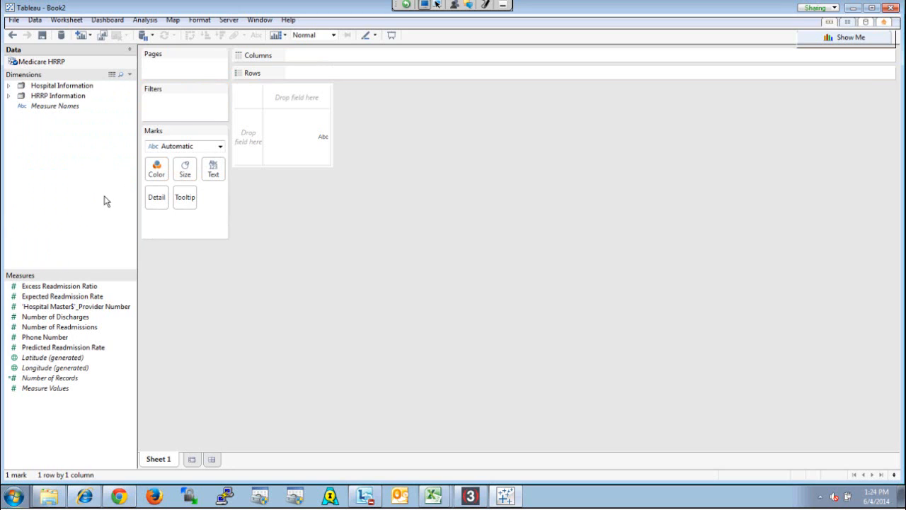
# Switch to the Hospital Readmission Reduction Program workbook in Excel and examine the different Readmission Footnote values on the Readmission sheet
pyautogui.click(434, 494)
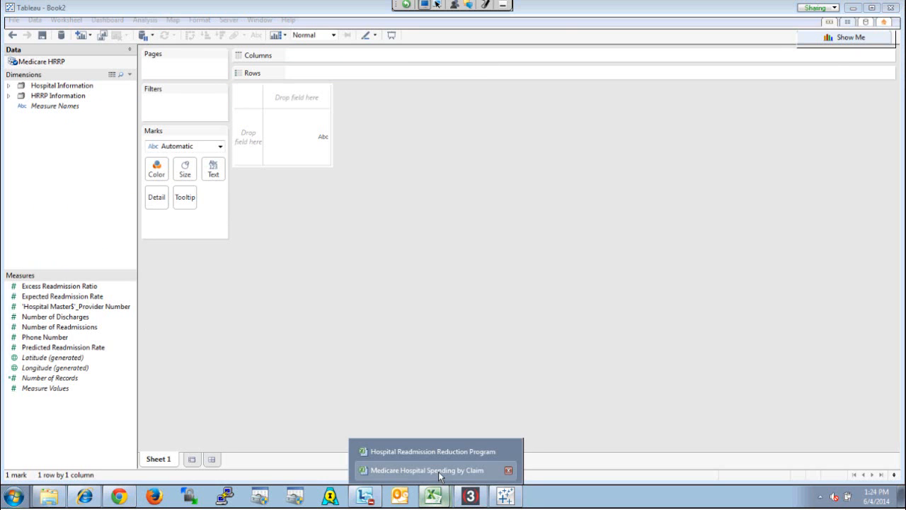
pyautogui.click(446, 452)
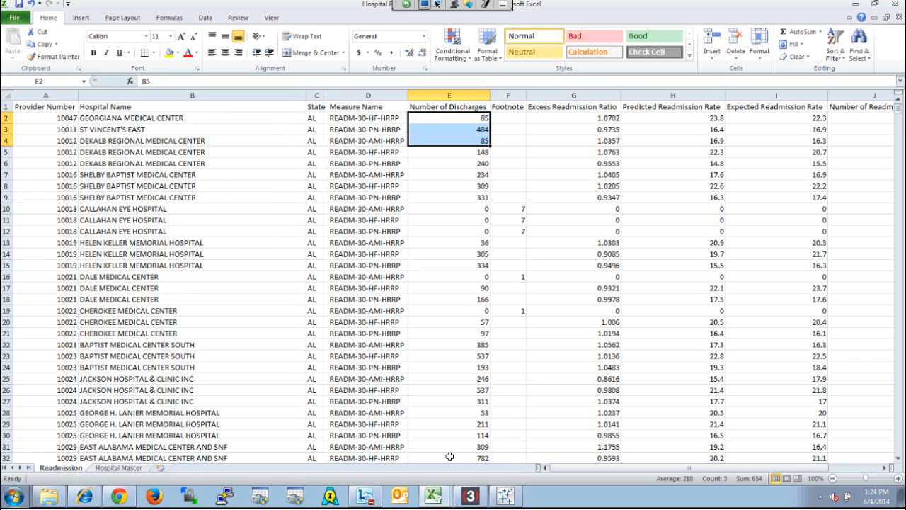
pyautogui.moveTo(688, 468); pyautogui.dragTo(737, 468)
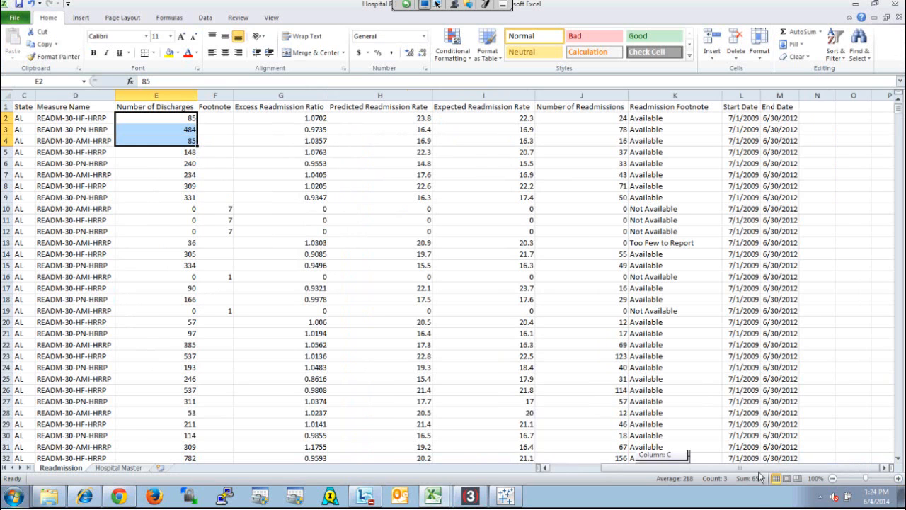
pyautogui.click(676, 118)
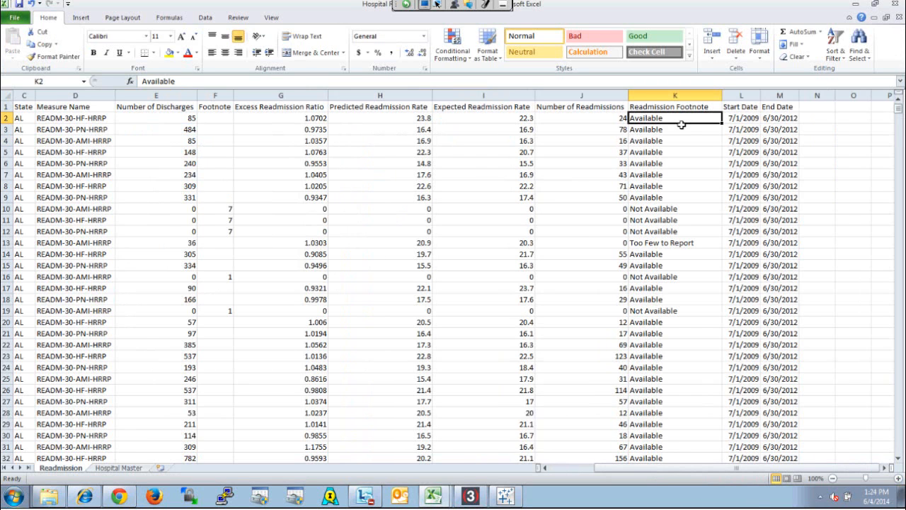
pyautogui.click(678, 210)
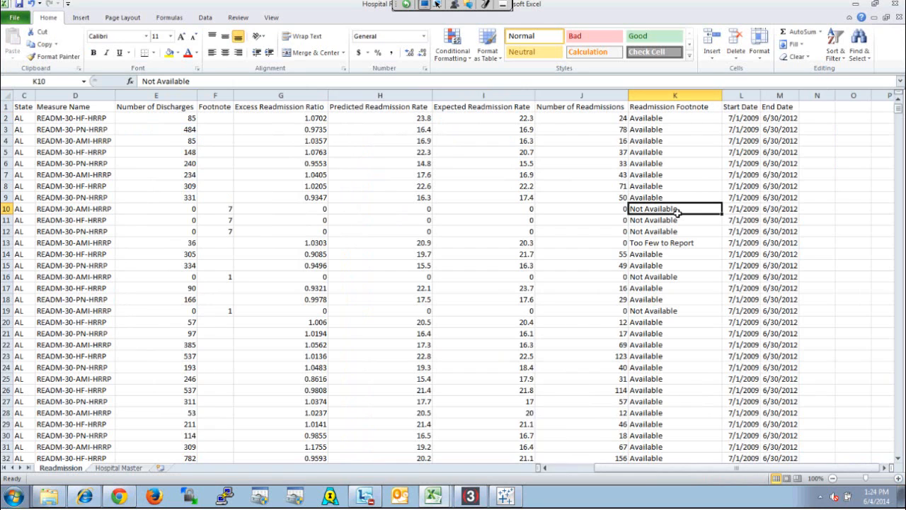
pyautogui.click(677, 243)
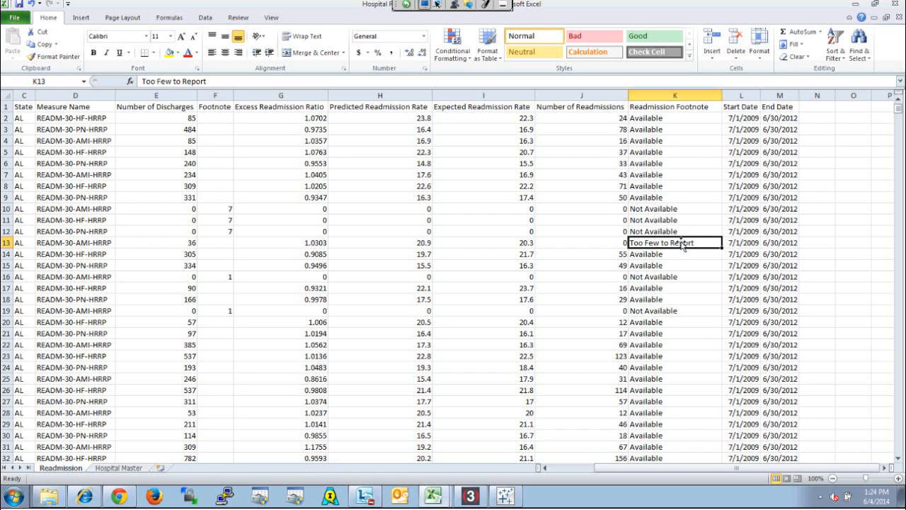
# Add filters to the Readmission sheet's header row and filter Readmission Footnote to only Available
pyautogui.click(697, 107)
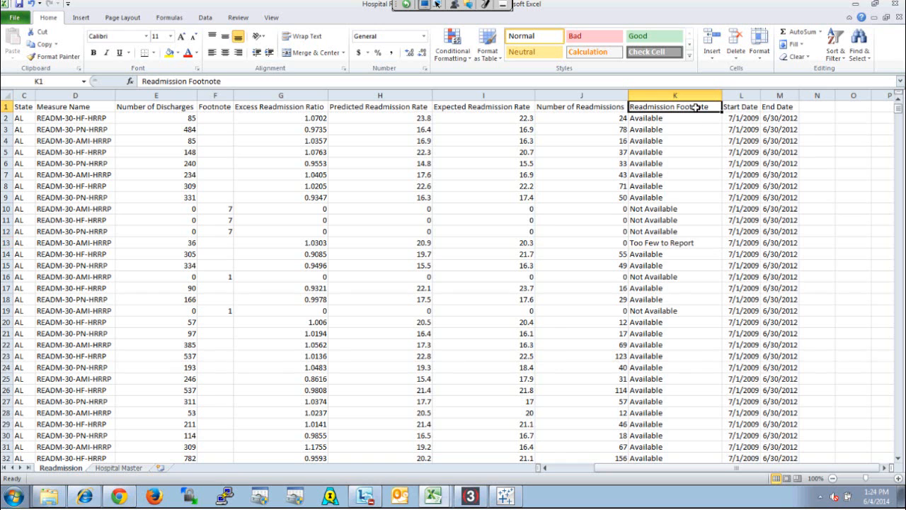
pyautogui.click(835, 54)
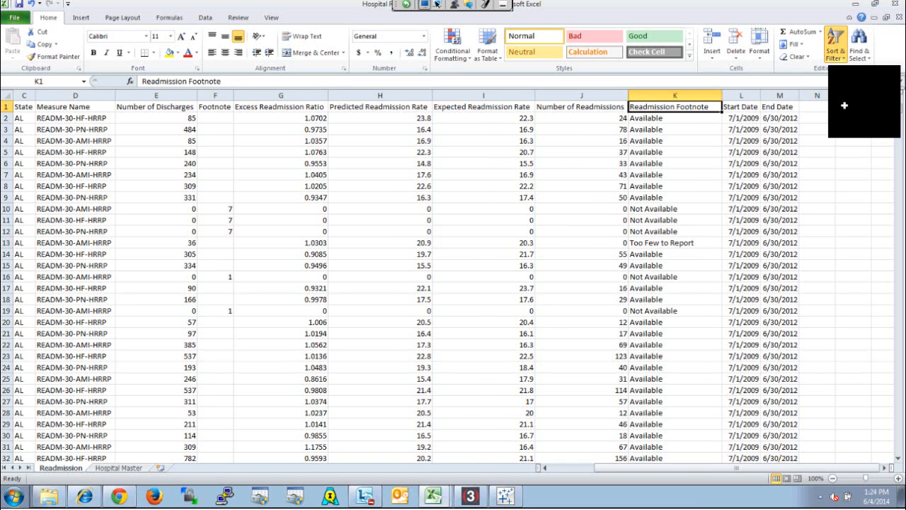
pyautogui.click(846, 121)
pyautogui.moveTo(690, 468); pyautogui.dragTo(816, 468)
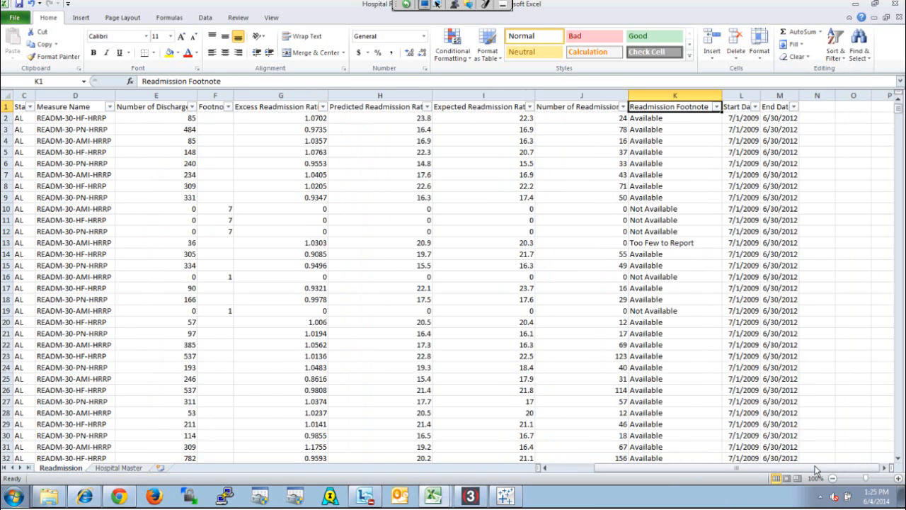
pyautogui.click(717, 106)
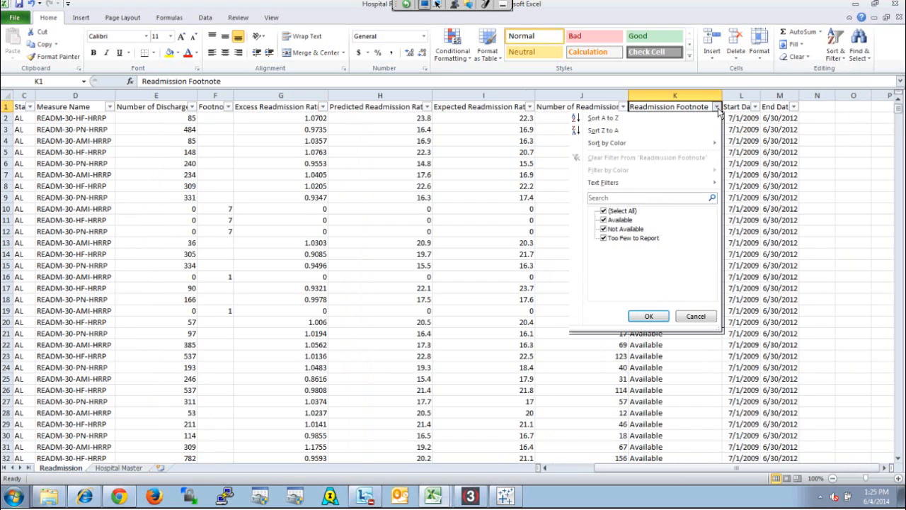
pyautogui.click(607, 211)
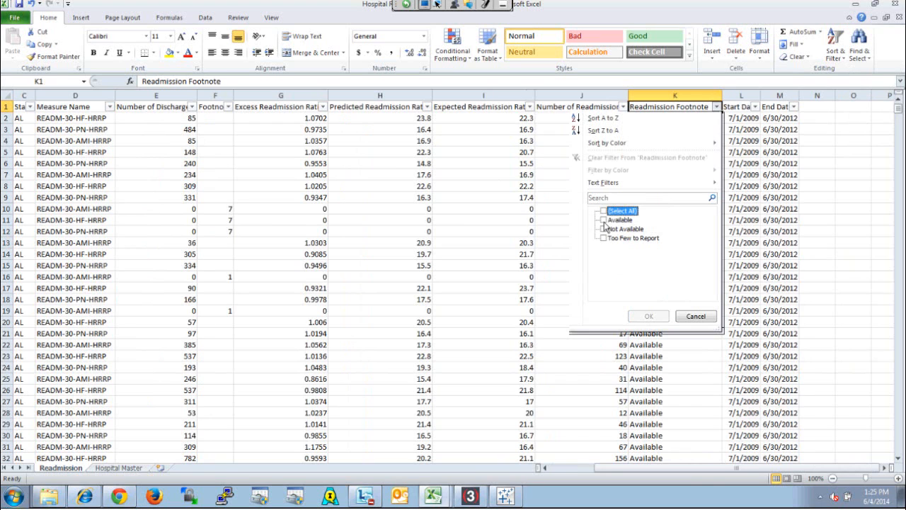
pyautogui.click(605, 220)
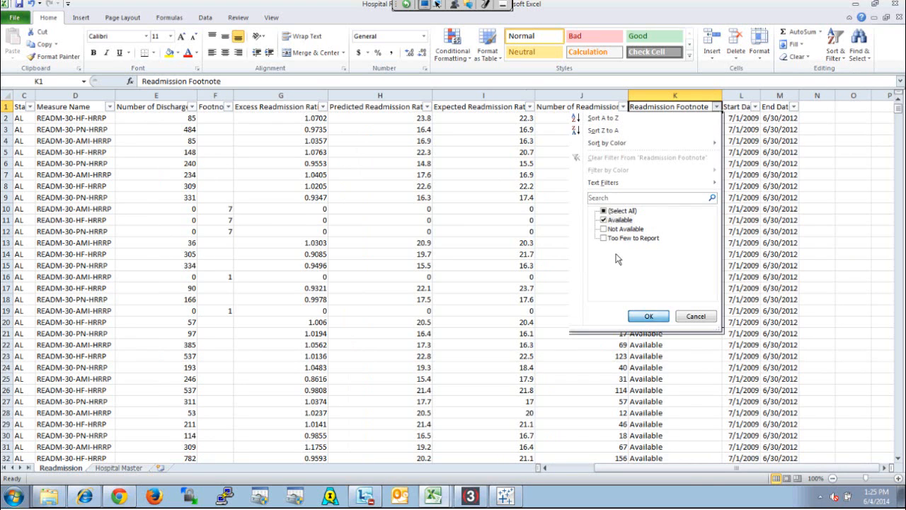
pyautogui.click(649, 316)
# Switch to Tableau, add a Medicare HRRP data source filter keeping only Available in Readmission Footnote, and refresh the data source
pyautogui.click(504, 496)
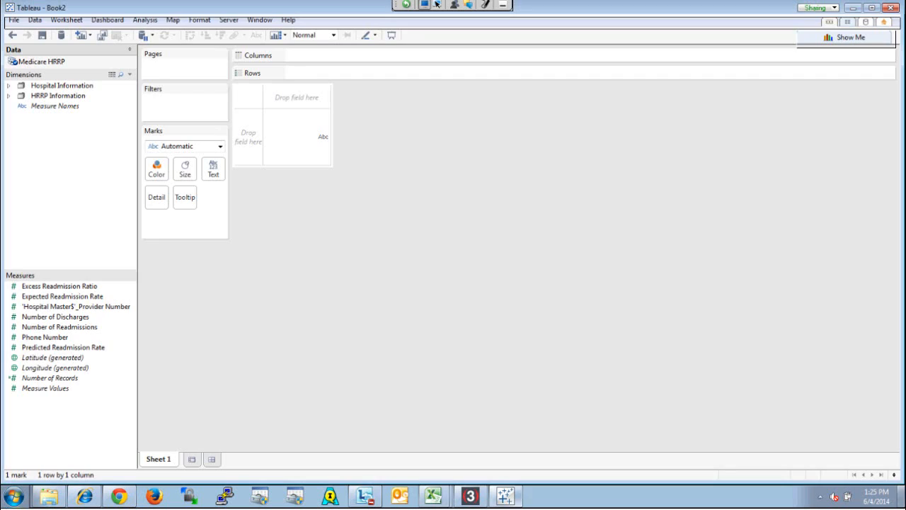
pyautogui.rightClick(90, 65)
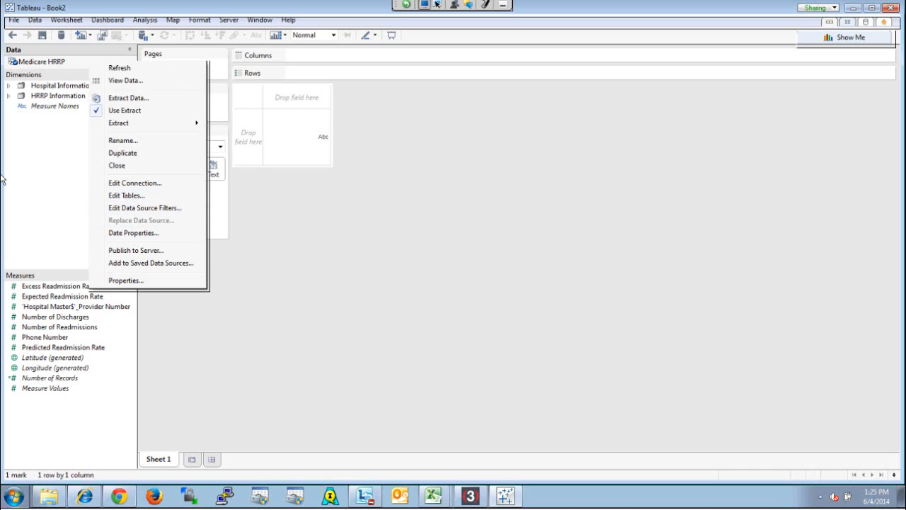
pyautogui.click(30, 177)
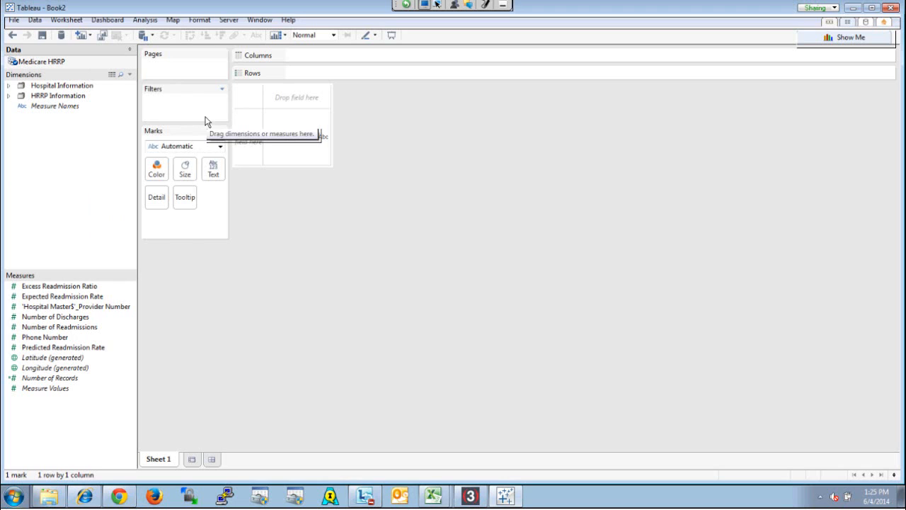
pyautogui.rightClick(110, 61)
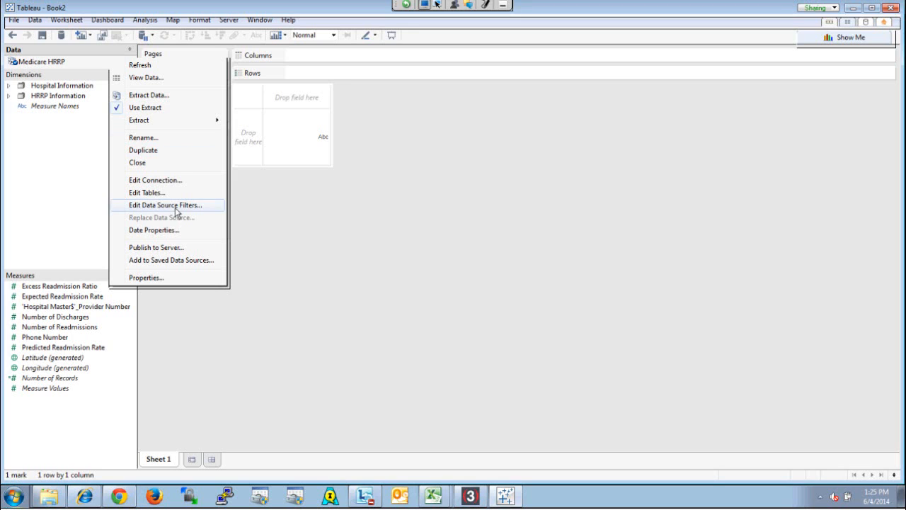
pyautogui.moveTo(199, 128)
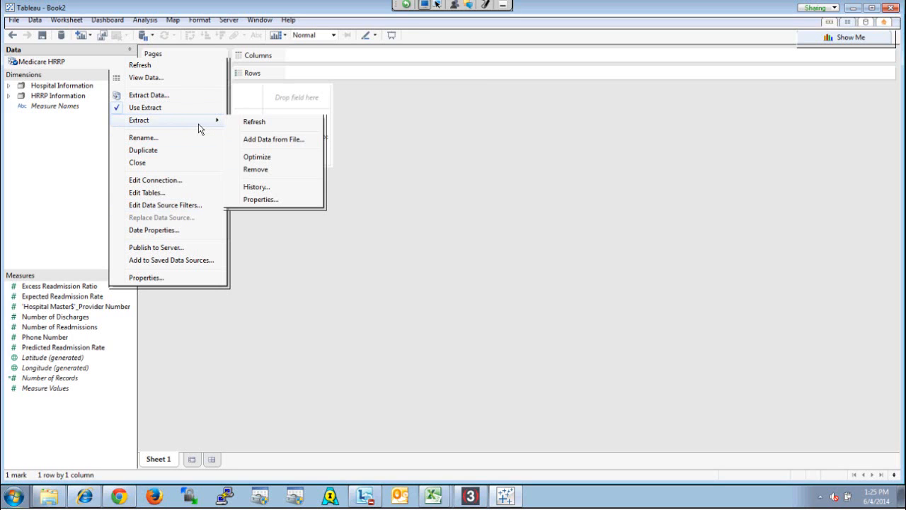
pyautogui.click(186, 205)
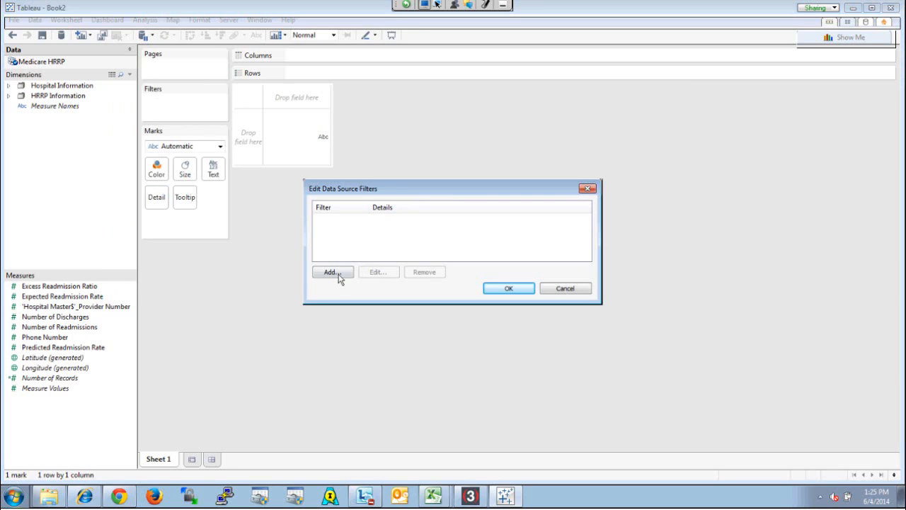
pyautogui.click(330, 272)
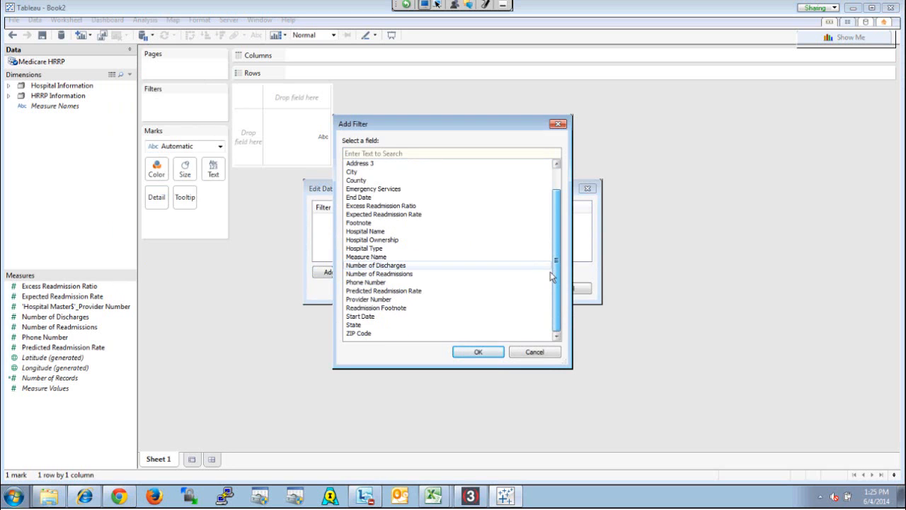
pyautogui.doubleClick(415, 308)
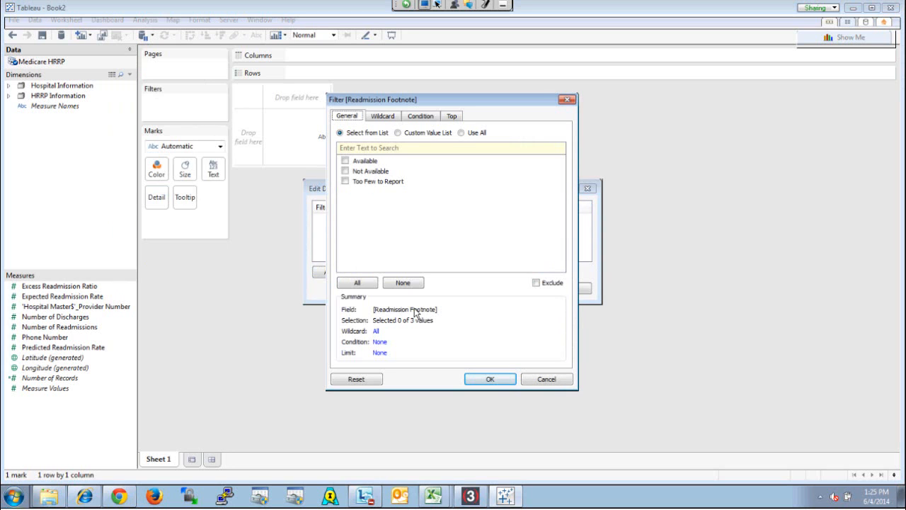
pyautogui.moveTo(403, 97); pyautogui.dragTo(507, 106)
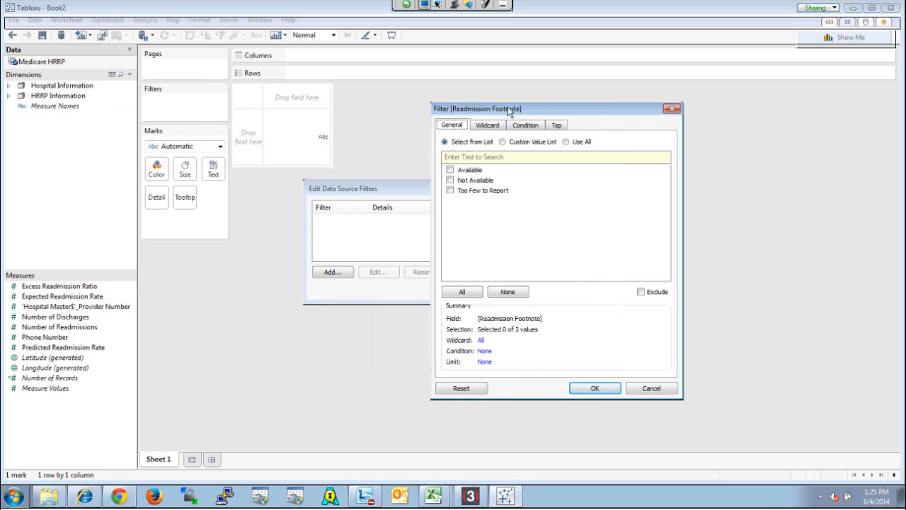
pyautogui.click(451, 171)
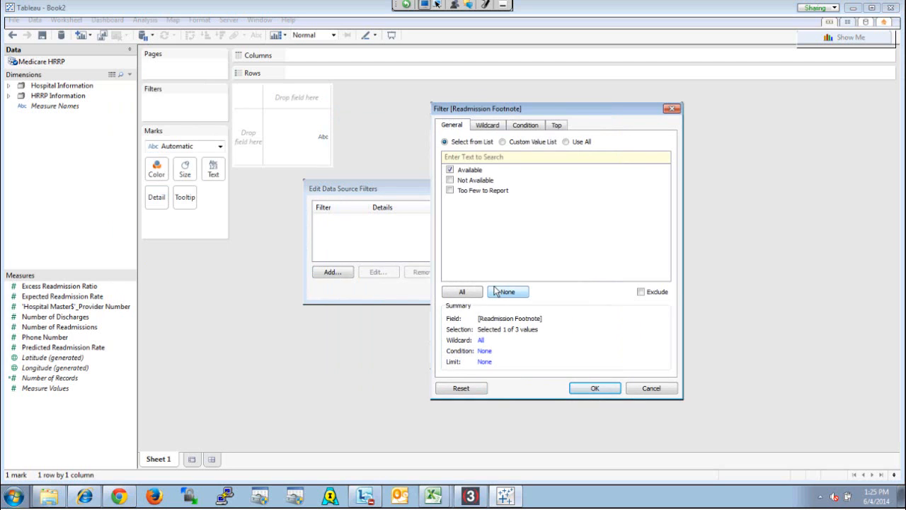
pyautogui.click(586, 388)
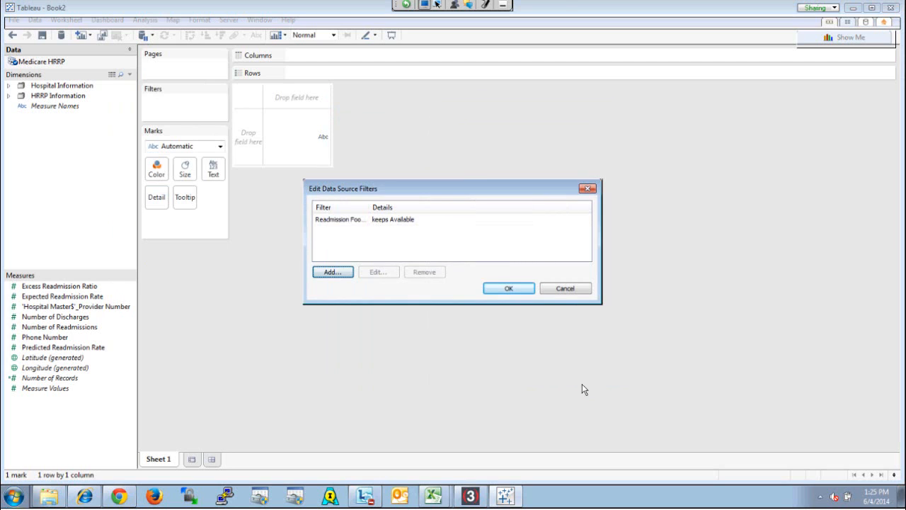
pyautogui.click(509, 290)
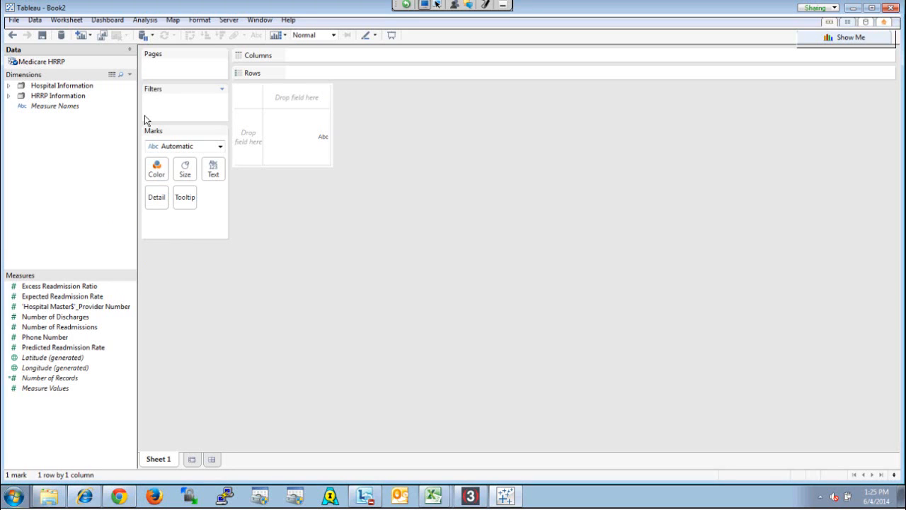
pyautogui.rightClick(57, 67)
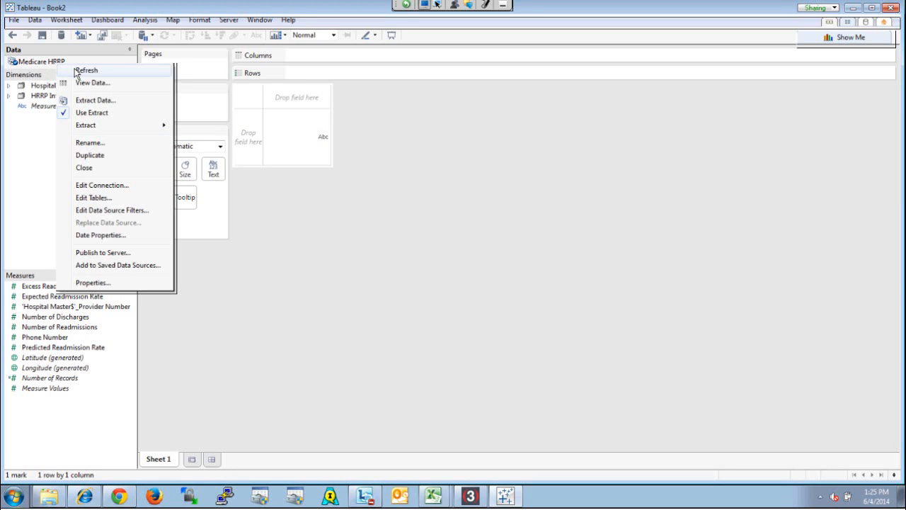
pyautogui.click(78, 70)
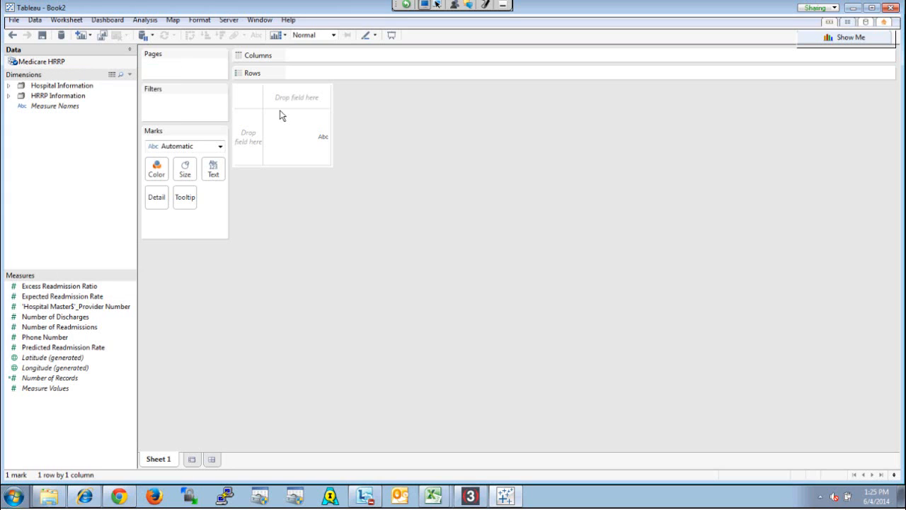
# Check the values of Readmission Footnote by placing it on Rows, and remove it from the view again
pyautogui.click(8, 98)
pyautogui.moveTo(74, 127); pyautogui.dragTo(334, 73)
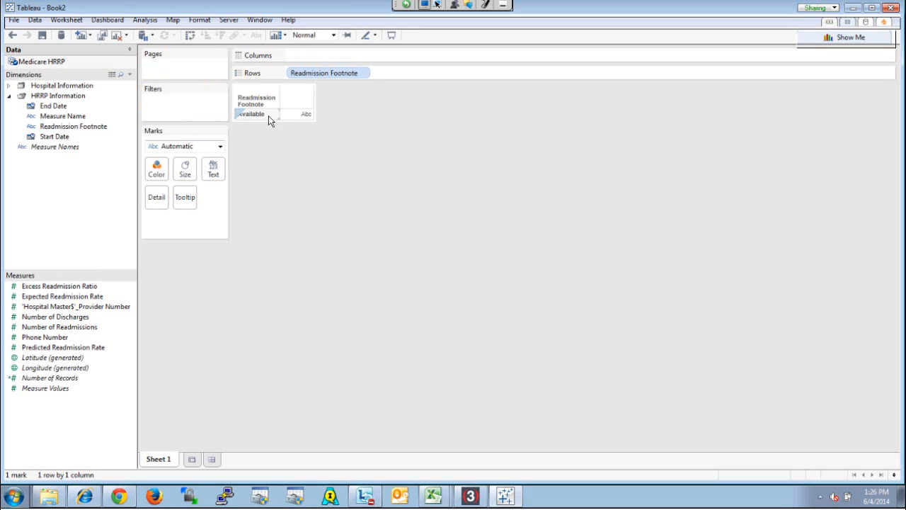
pyautogui.moveTo(337, 77); pyautogui.dragTo(50, 209)
pyautogui.click(9, 97)
# Switch to the readmission workbook in Excel and examine the Measure Name codes on the filtered Readmission sheet
pyautogui.click(440, 498)
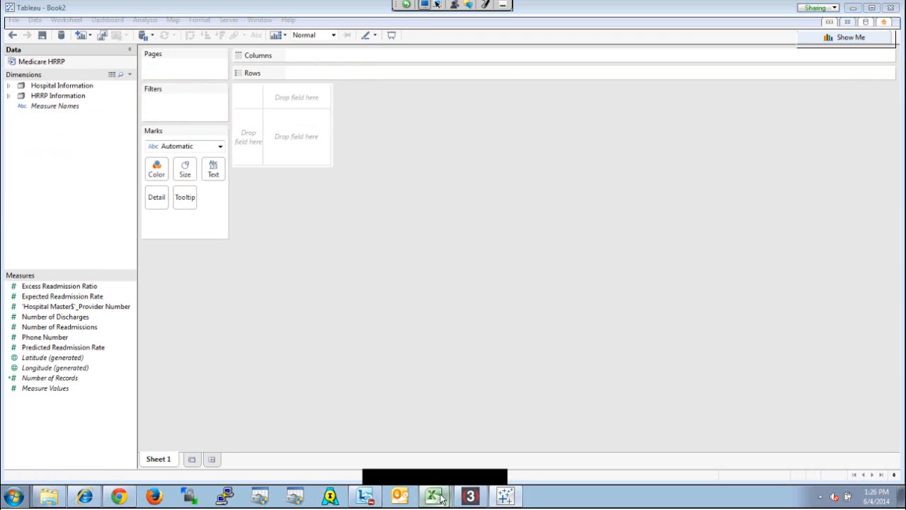
pyautogui.click(477, 450)
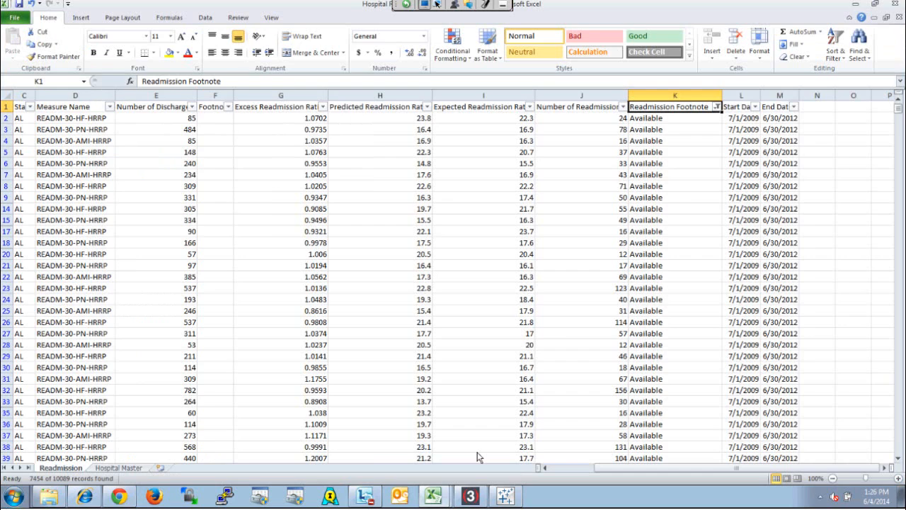
pyautogui.click(74, 119)
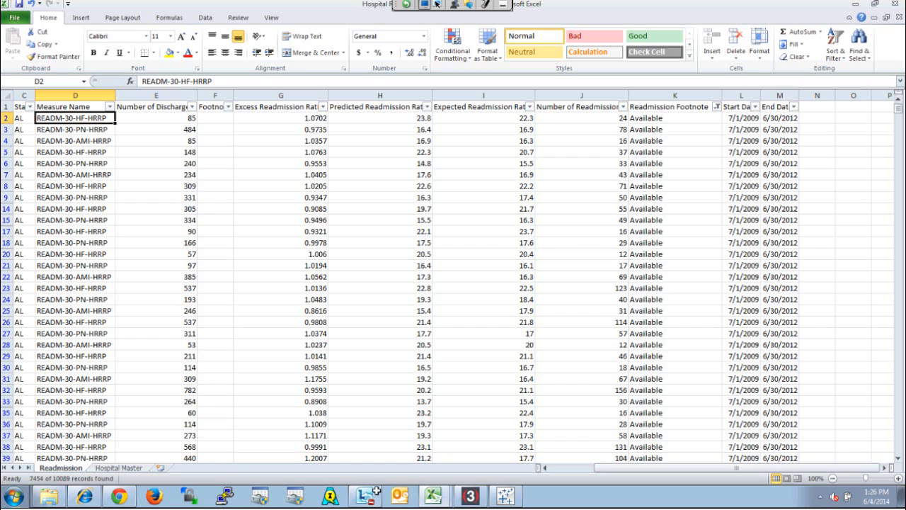
# Switch back to Tableau and filter the worksheet by Measure Name, keeping only READM-30-AMI-HRRP
pyautogui.click(508, 498)
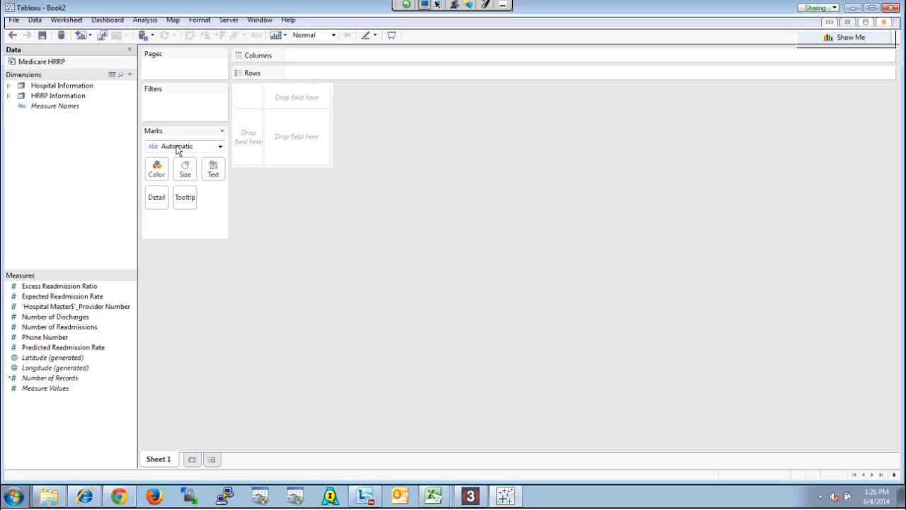
pyautogui.click(7, 98)
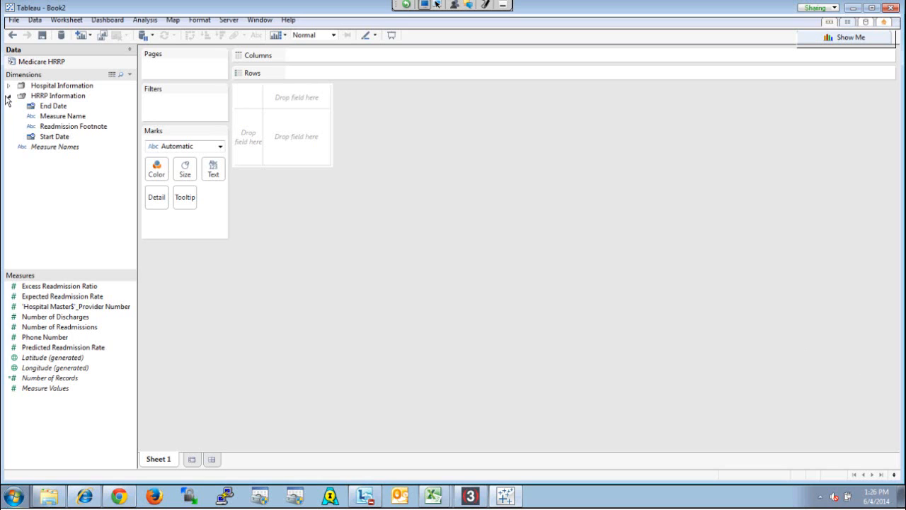
pyautogui.moveTo(80, 118); pyautogui.dragTo(84, 118)
pyautogui.rightClick(85, 119)
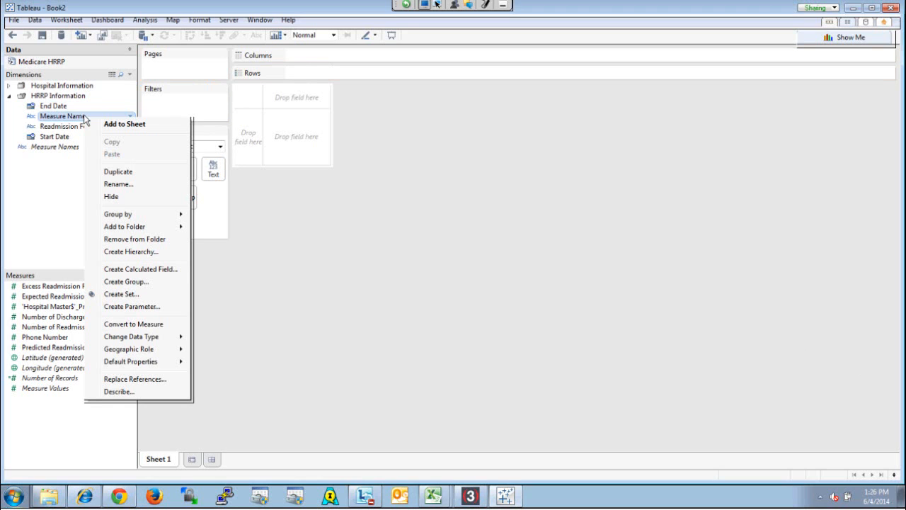
pyautogui.moveTo(94, 337)
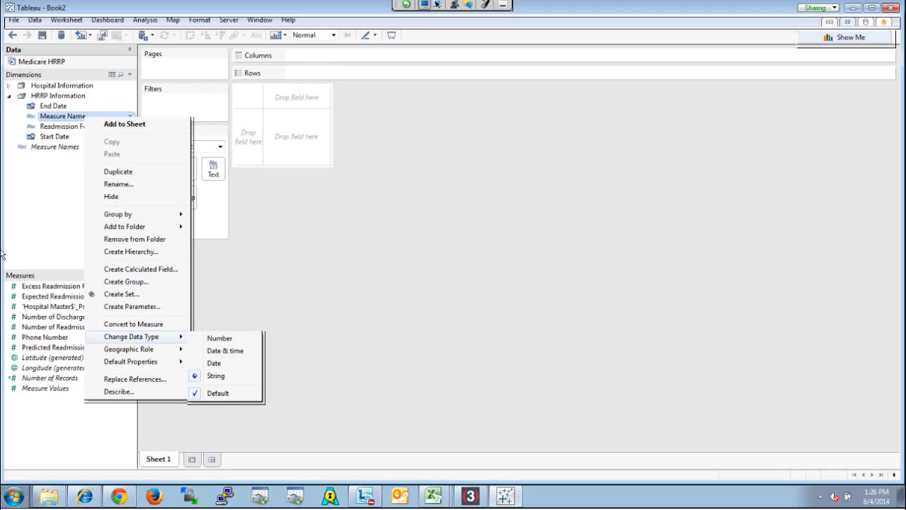
pyautogui.click(67, 118)
pyautogui.moveTo(71, 116); pyautogui.dragTo(189, 112)
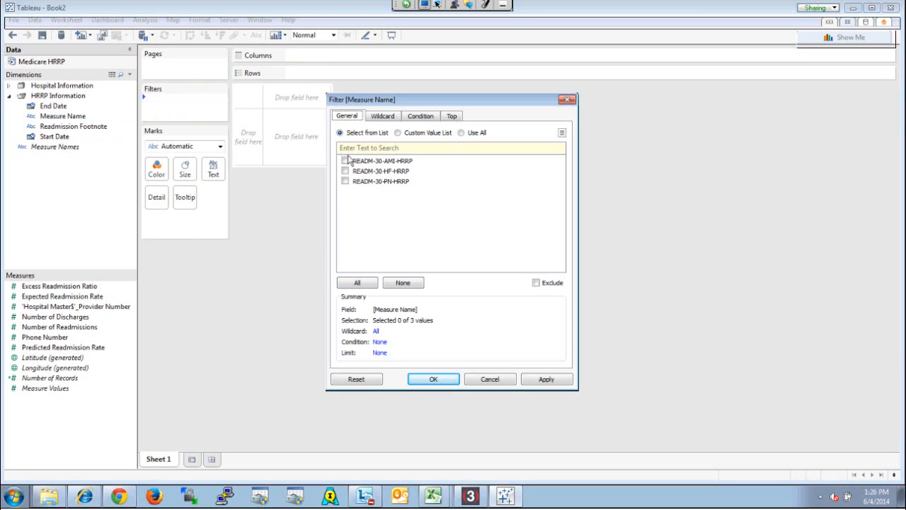
pyautogui.click(345, 160)
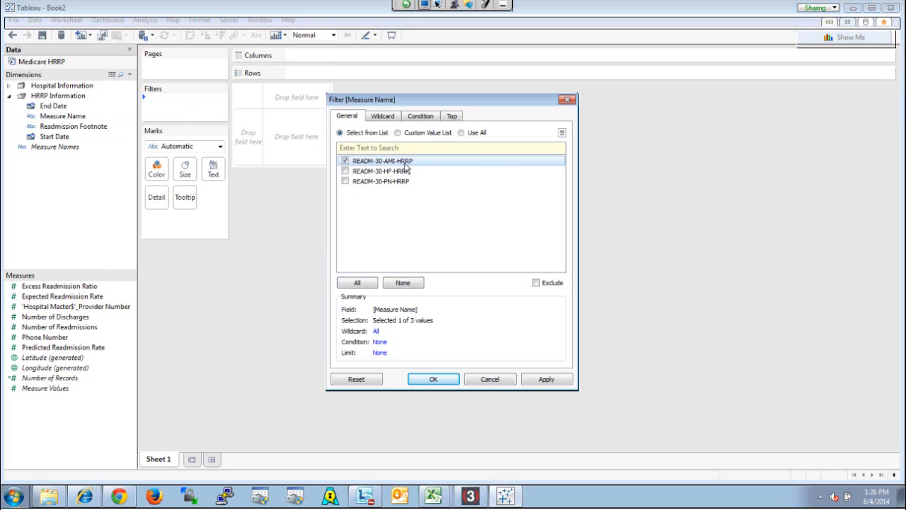
pyautogui.click(430, 381)
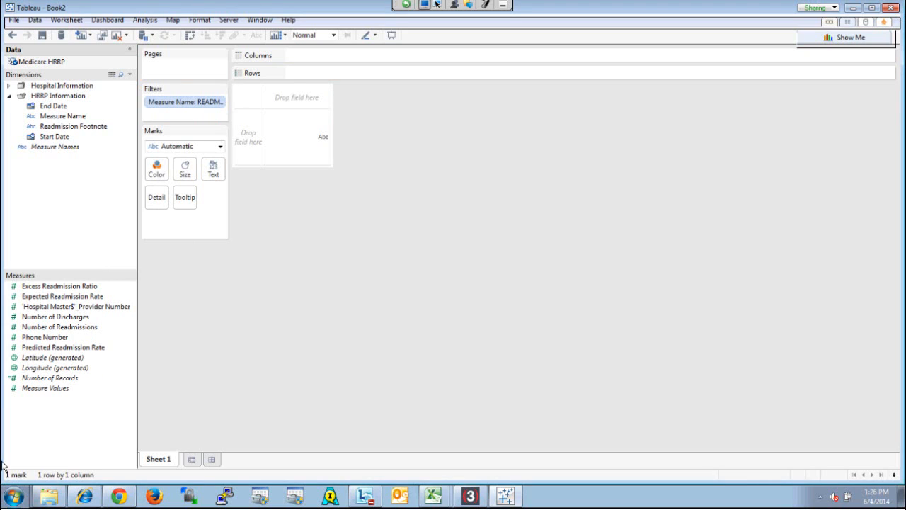
# Hide the duplicate 'Hospital Master$'_Provider Number field in the measures
pyautogui.rightClick(98, 309)
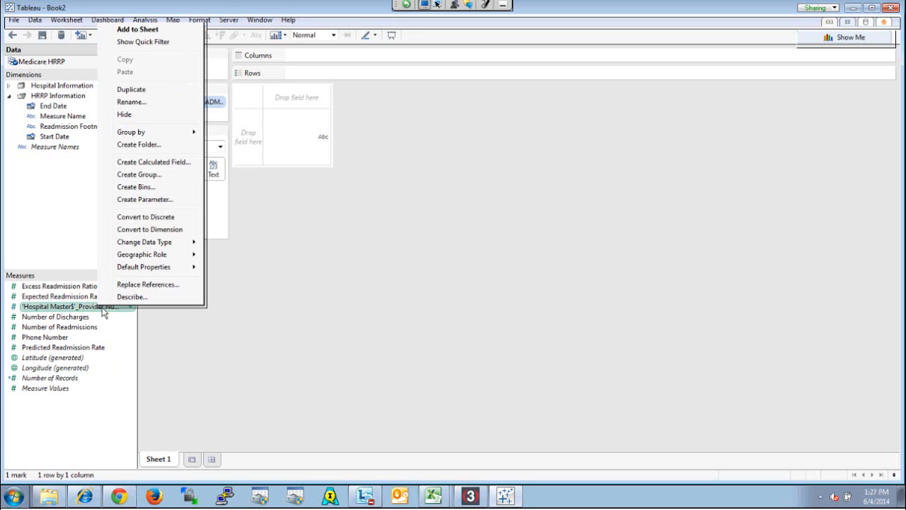
pyautogui.click(142, 114)
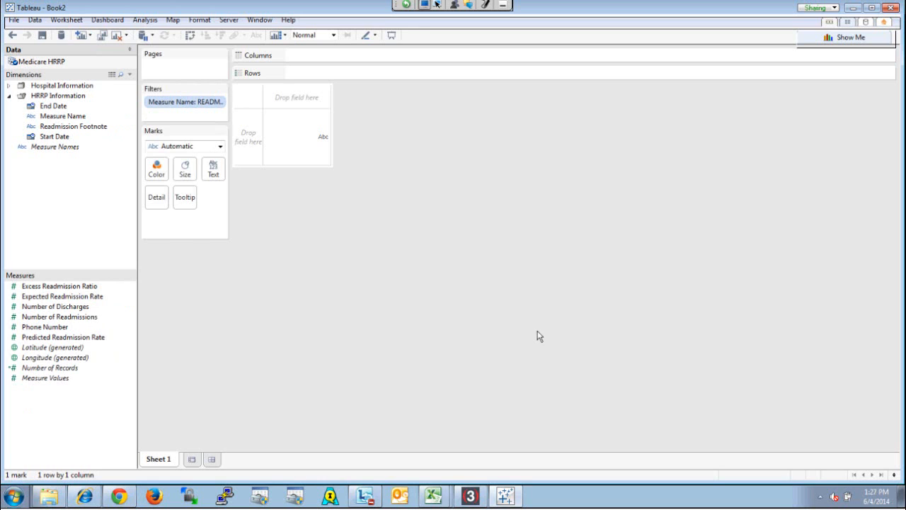
# Plot Number of Discharges against Number of Readmissions as a scatter plot with one mark per Hospital Name
pyautogui.doubleClick(74, 311)
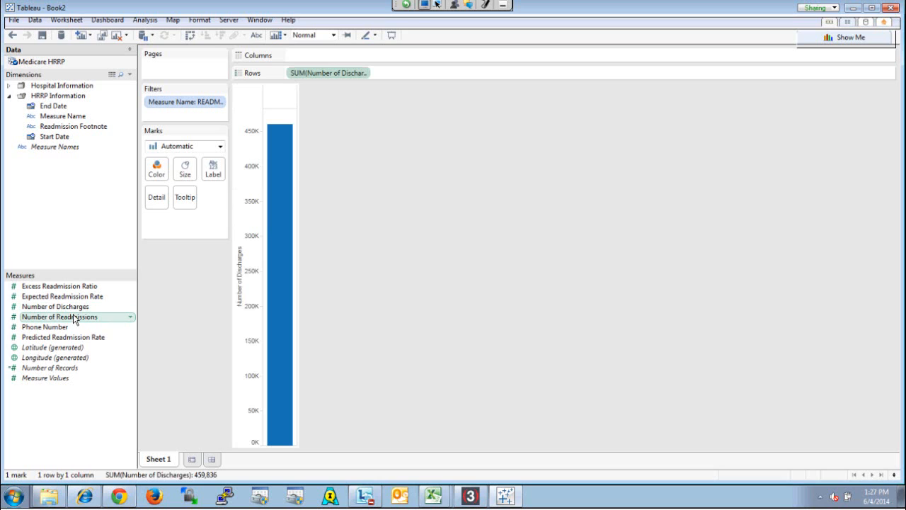
pyautogui.doubleClick(75, 317)
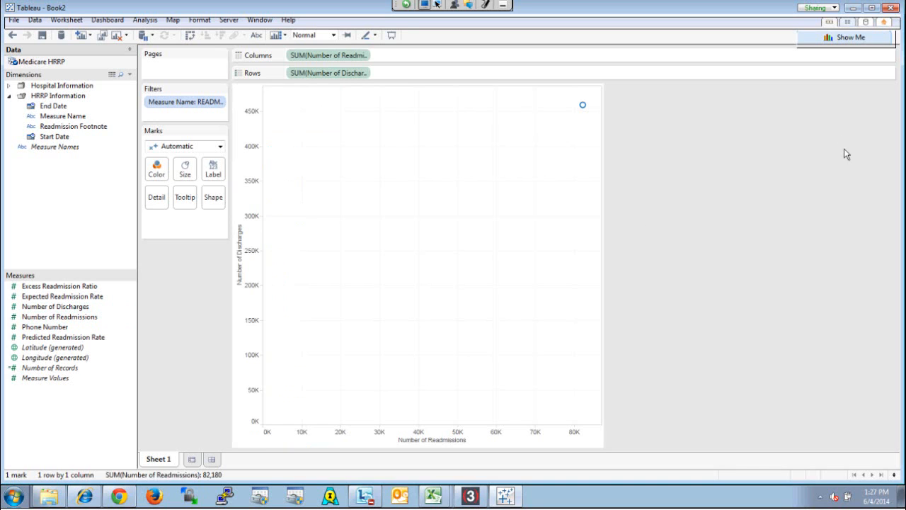
pyautogui.click(836, 37)
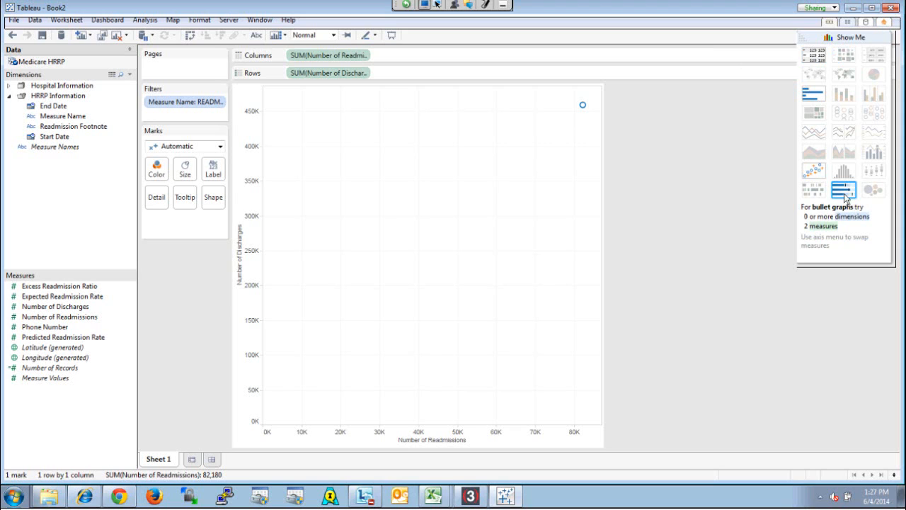
pyautogui.click(9, 85)
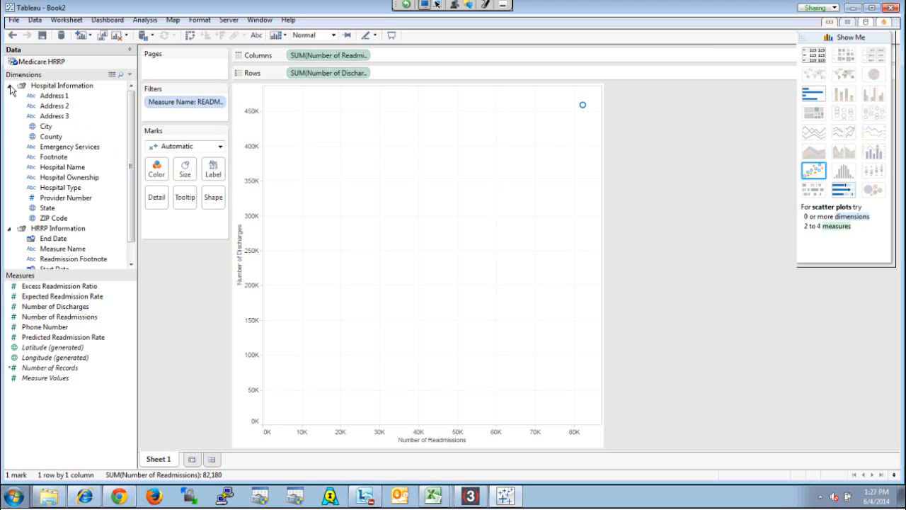
pyautogui.doubleClick(49, 170)
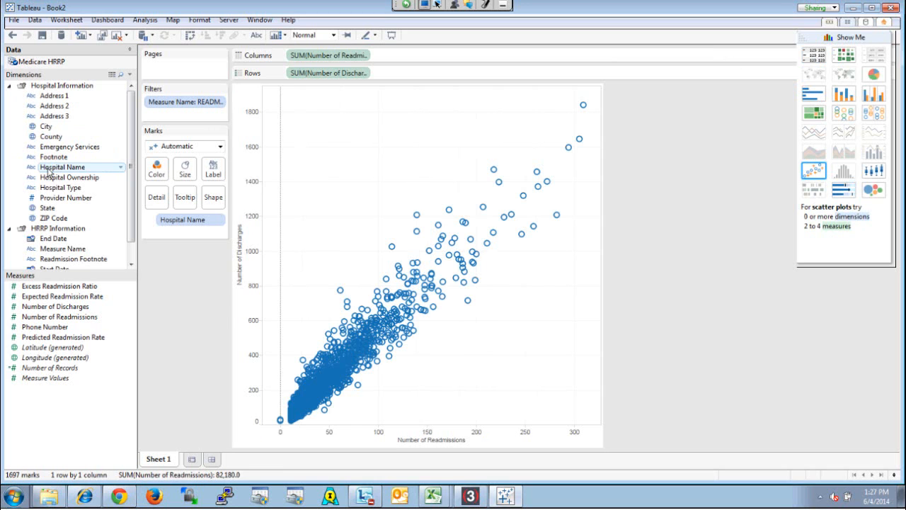
# Convert the scatter plot to a bullet graph and sort the hospitals in descending order by Number of Discharges
pyautogui.click(842, 192)
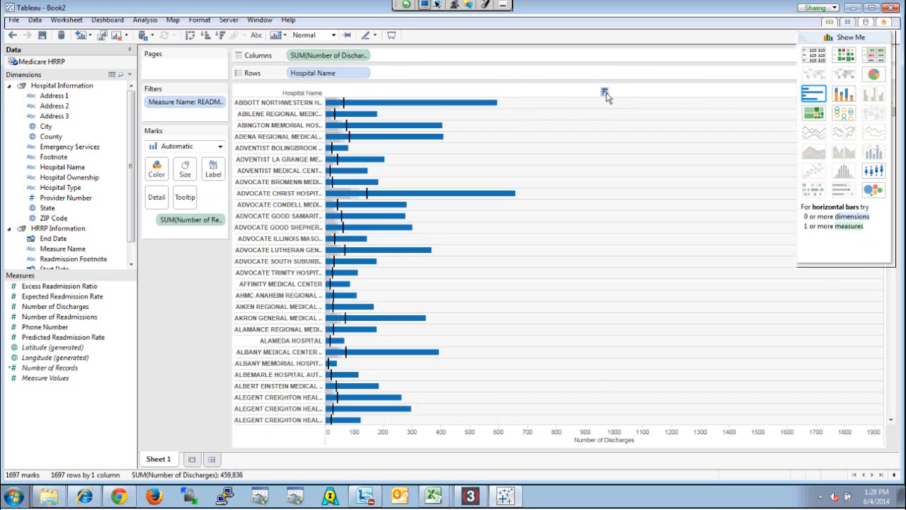
pyautogui.click(604, 93)
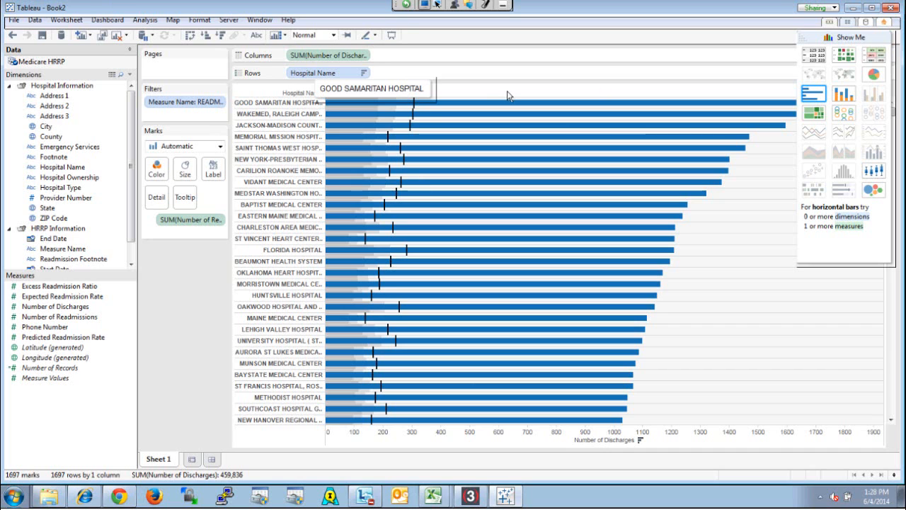
pyautogui.moveTo(328, 56); pyautogui.dragTo(441, 69)
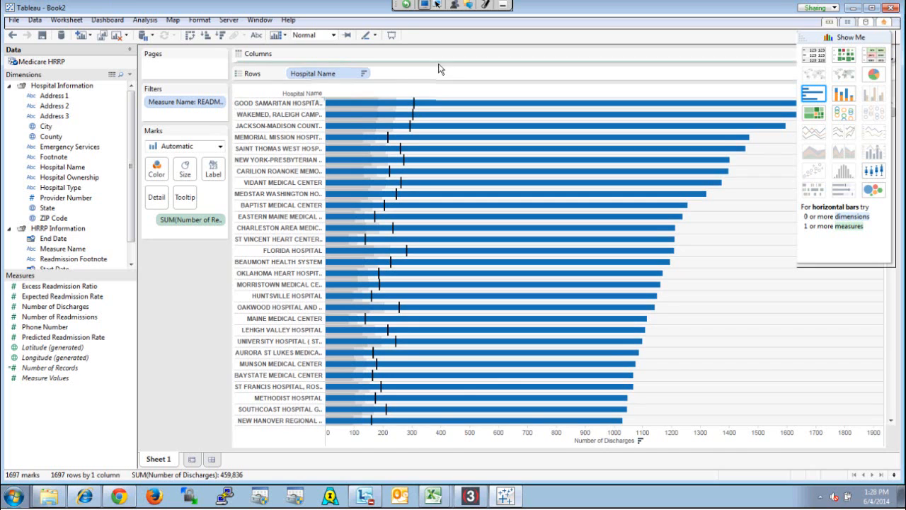
pyautogui.moveTo(414, 104)
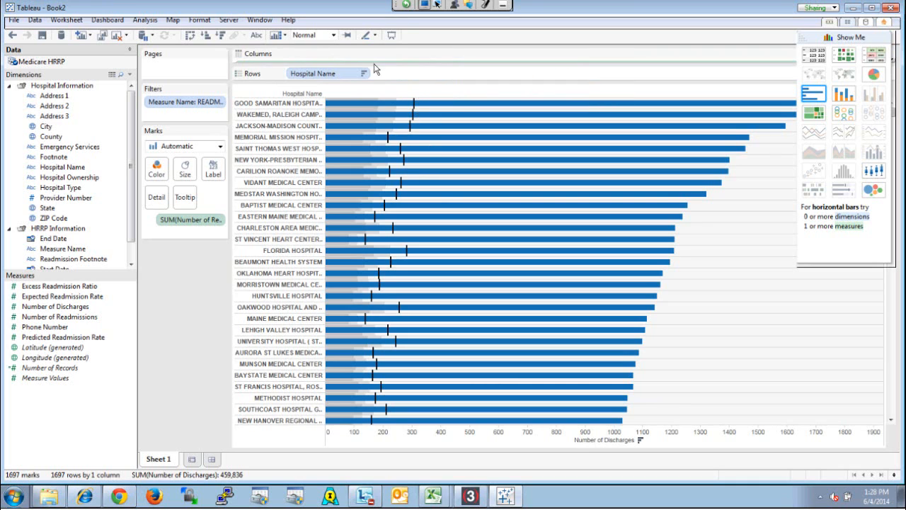
# Make the Columns shelf tall enough to show its field and move the Show Me palette beneath the Marks card
pyautogui.moveTo(375, 65); pyautogui.dragTo(377, 81)
pyautogui.moveTo(414, 120)
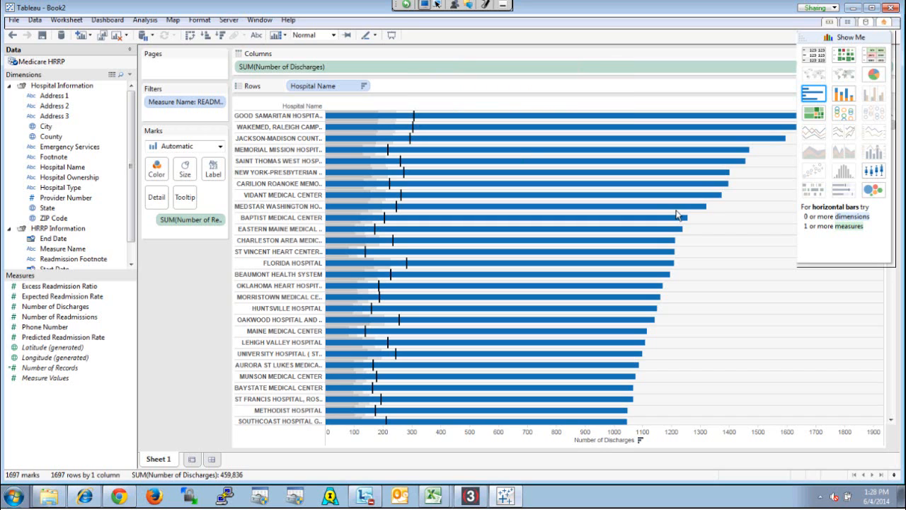
pyautogui.click(363, 87)
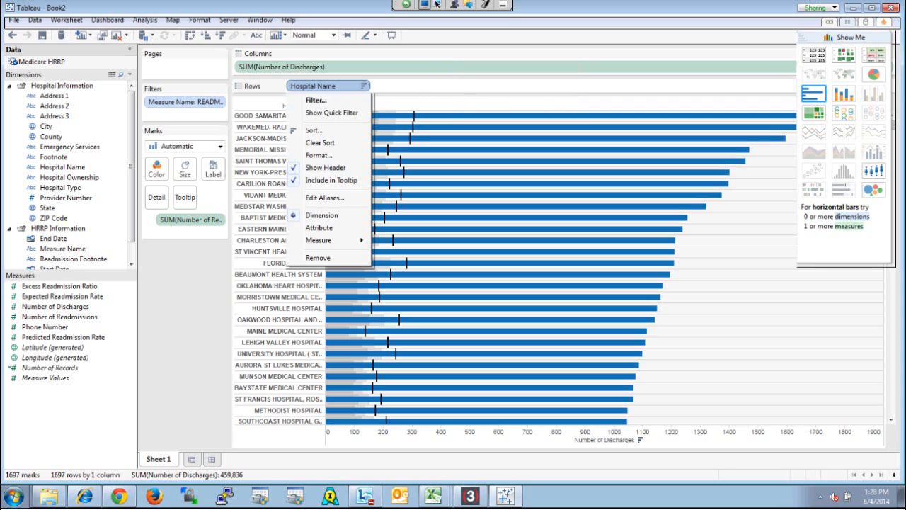
pyautogui.moveTo(853, 47); pyautogui.dragTo(90, 267)
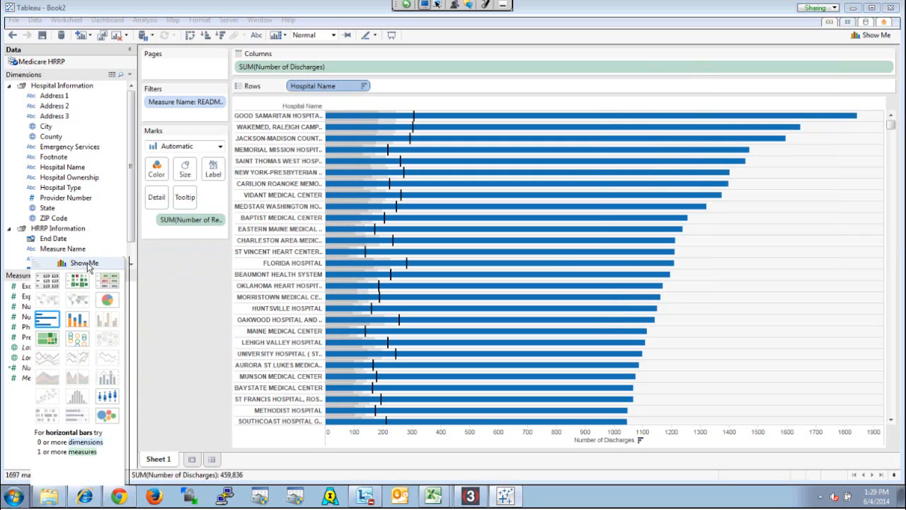
pyautogui.click(873, 35)
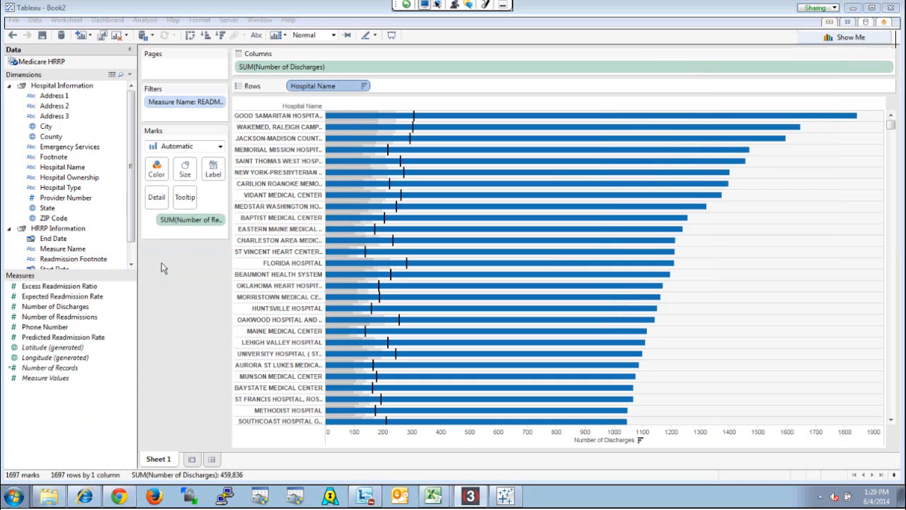
pyautogui.rightClick(55, 402)
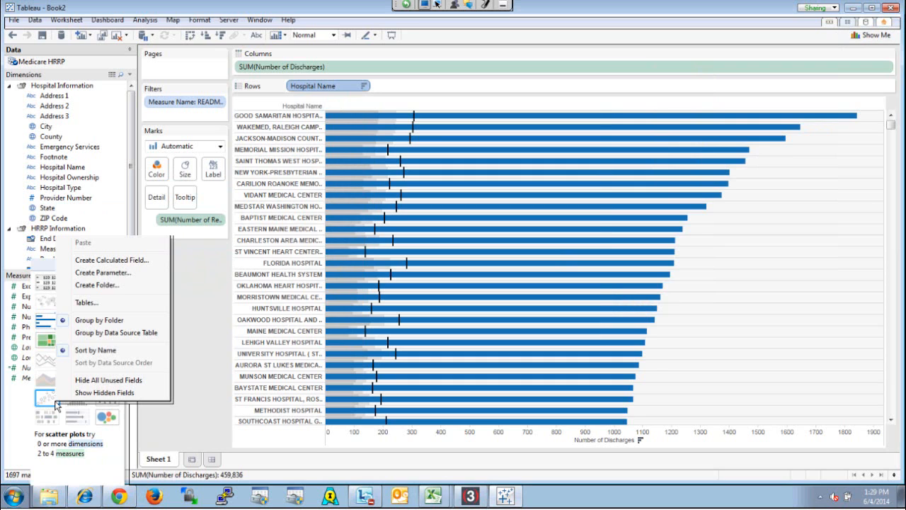
pyautogui.press('Escape')
pyautogui.moveTo(86, 266); pyautogui.dragTo(201, 291)
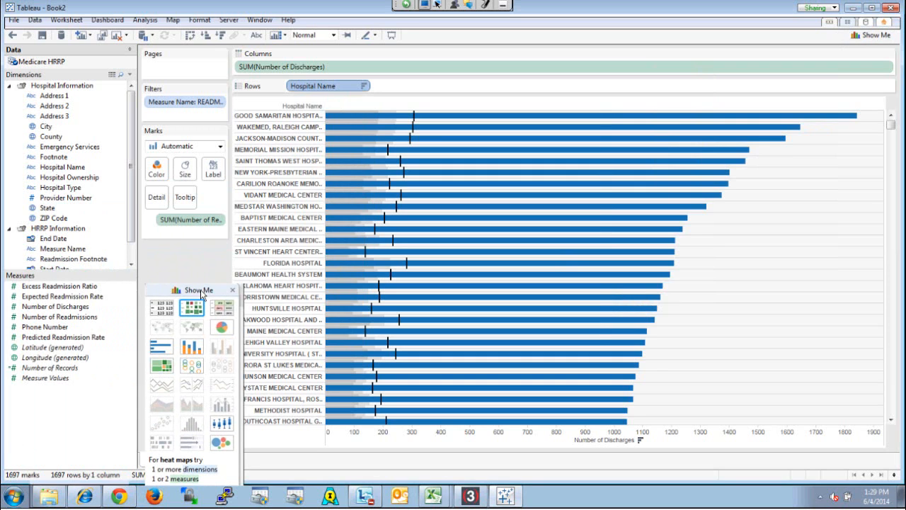
# Start a new calculated field among the measures and name it Readmit Rate
pyautogui.rightClick(70, 417)
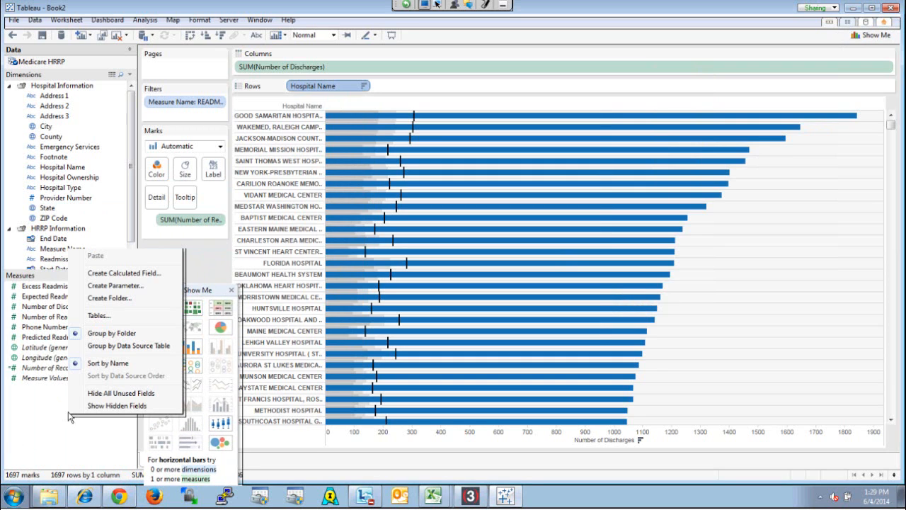
pyautogui.click(124, 272)
pyautogui.click(293, 157)
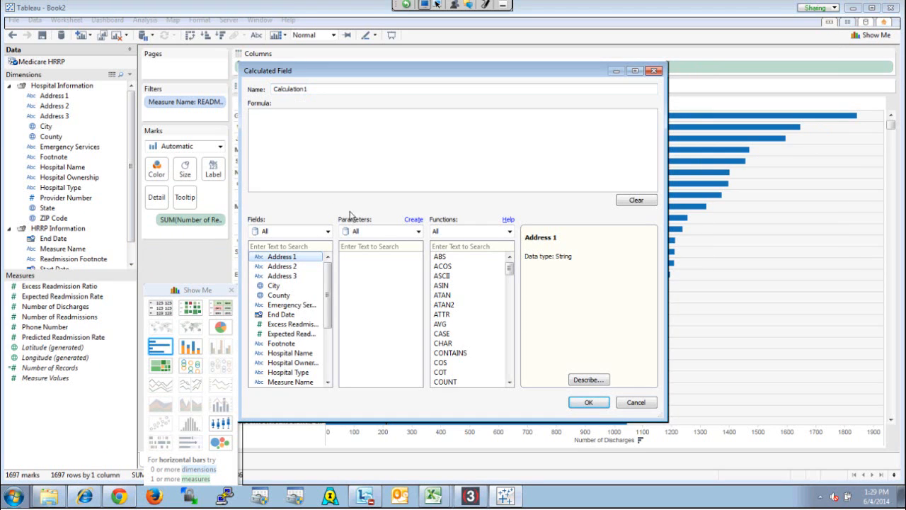
pyautogui.doubleClick(333, 92)
pyautogui.write('Readmit Rate')
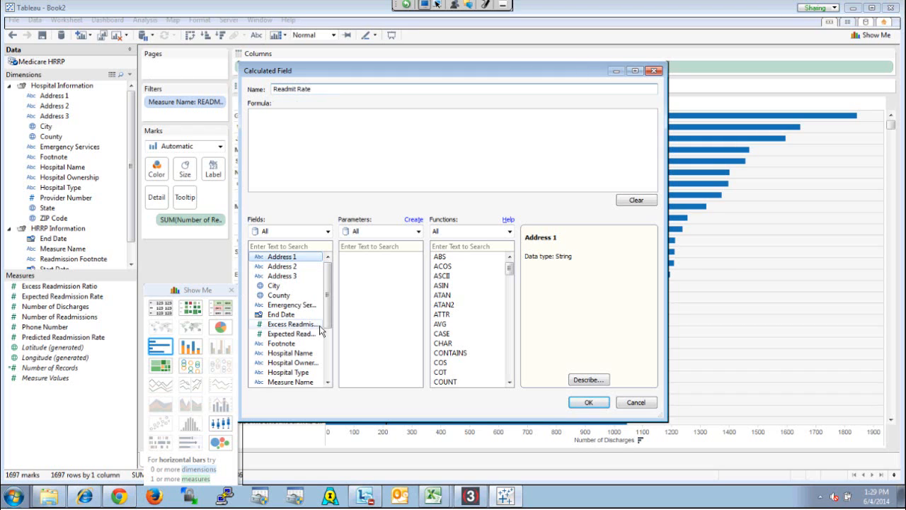
# Begin the Readmit Rate formula with the SUM function applied to Number of Readmissions
pyautogui.click(342, 144)
pyautogui.press('BackSpace')
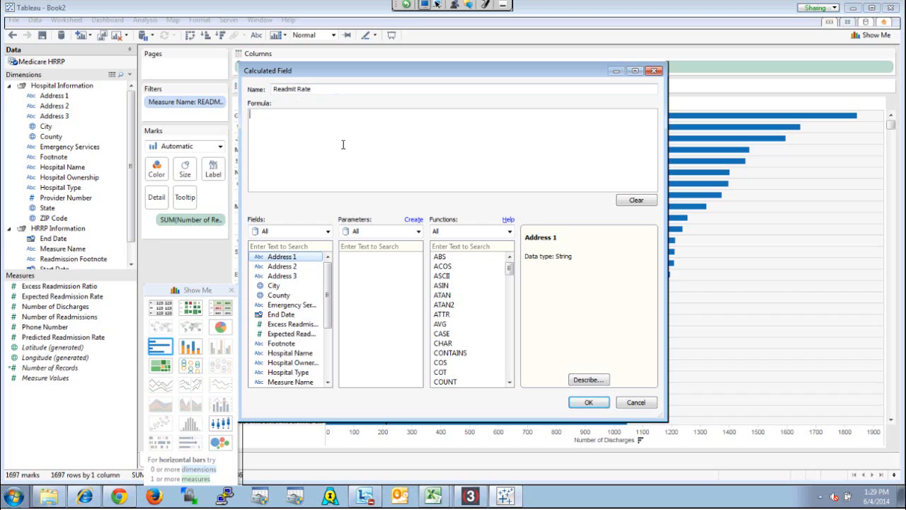
pyautogui.click(455, 246)
pyautogui.write('sum')
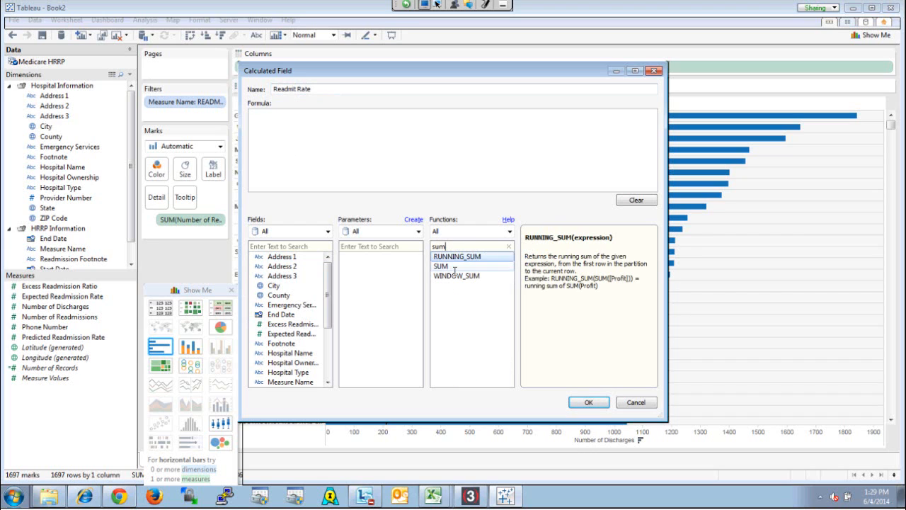
pyautogui.doubleClick(454, 266)
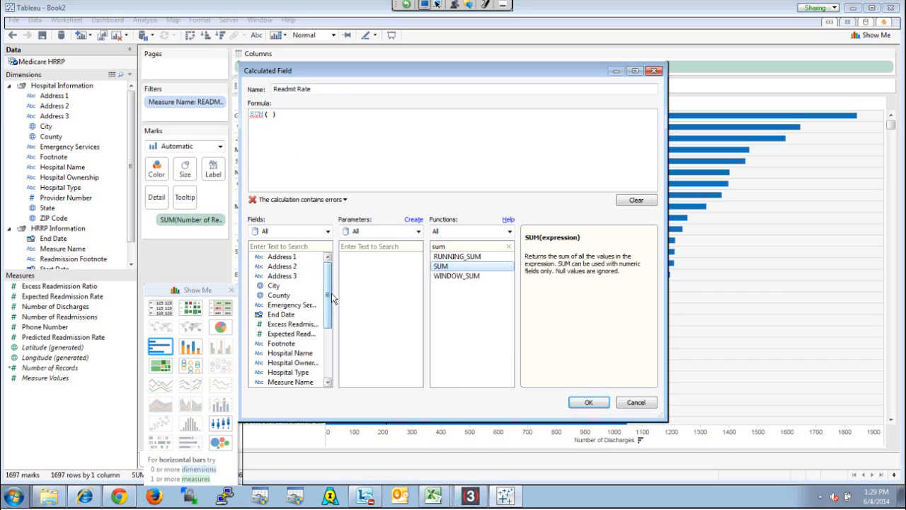
pyautogui.moveTo(330, 297); pyautogui.dragTo(330, 335)
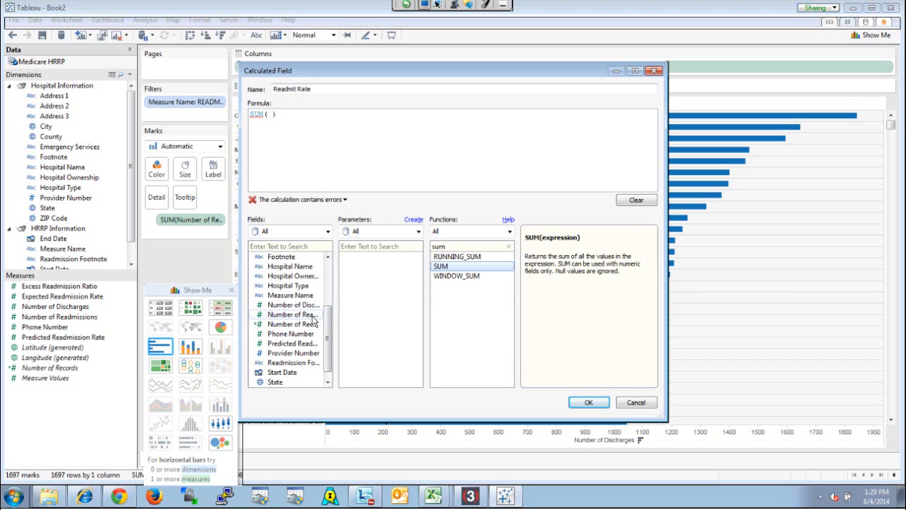
pyautogui.click(312, 316)
pyautogui.click(272, 115)
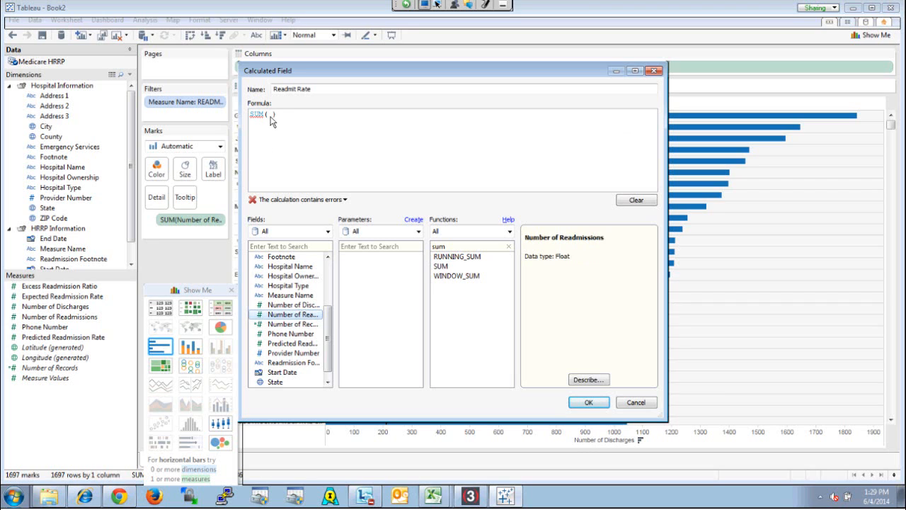
pyautogui.doubleClick(306, 317)
# Divide the formula by the sum of Number of Discharges and save the calculated field
pyautogui.write('/')
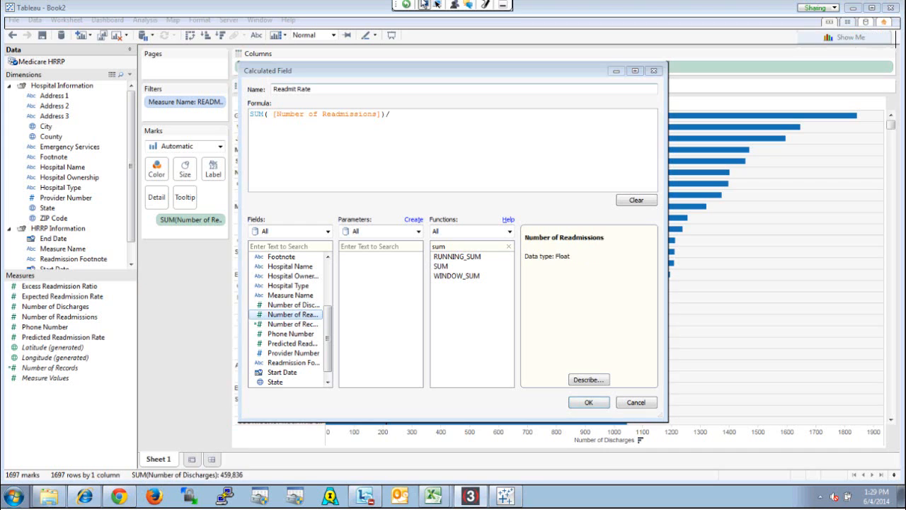
pyautogui.moveTo(330, 344)
pyautogui.mouseDown()
pyautogui.moveTo(330, 309)
pyautogui.moveTo(330, 329)
pyautogui.mouseUp()
pyautogui.write('sum (')
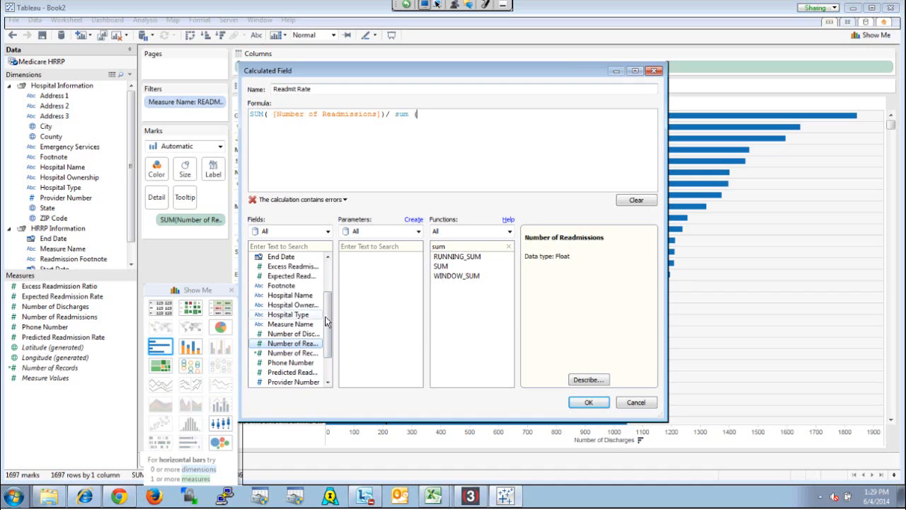
pyautogui.scroll(-1, 329, 328)
pyautogui.doubleClick(309, 306)
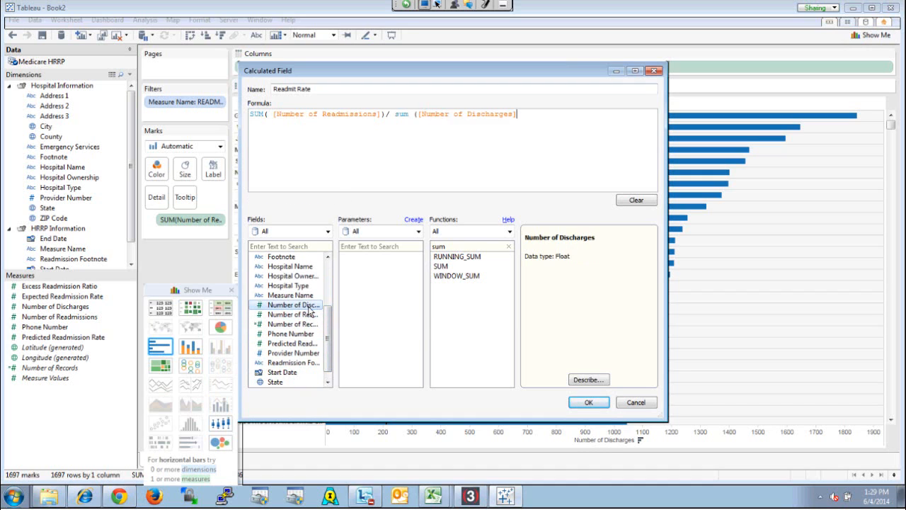
pyautogui.write(')')
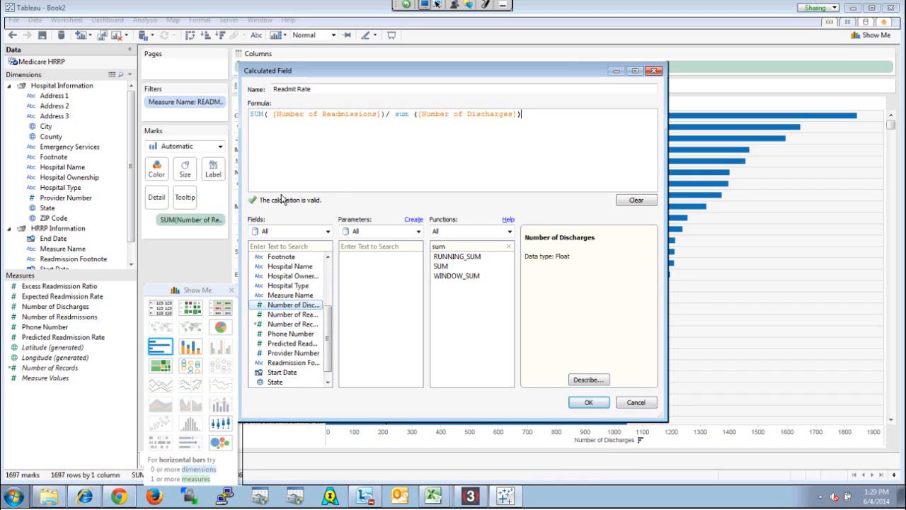
pyautogui.click(588, 403)
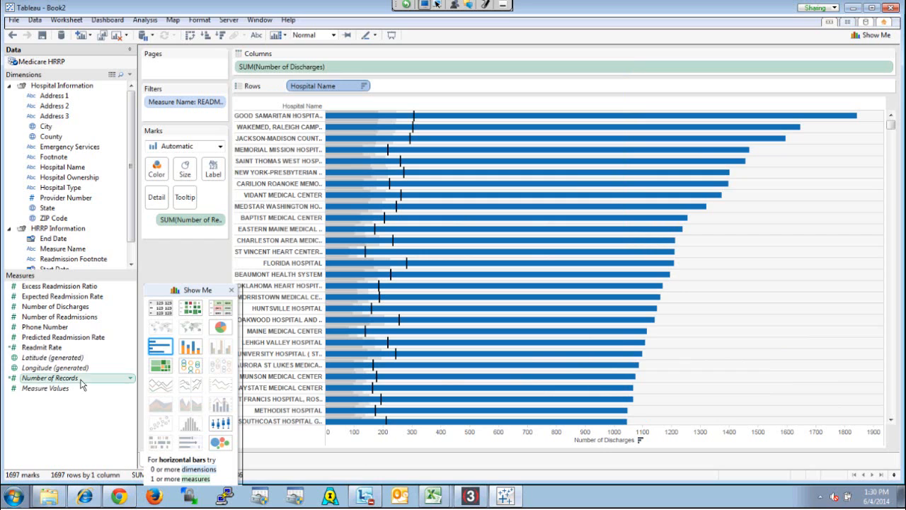
# Set Readmit Rate's default number format to Percentage with 2 decimal places and label the bars with the field
pyautogui.rightClick(48, 348)
pyautogui.moveTo(130, 314)
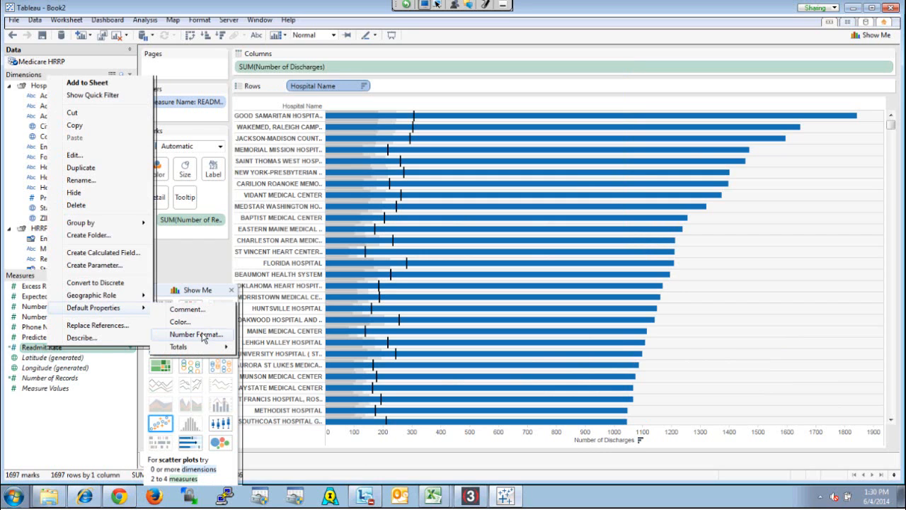
pyautogui.moveTo(207, 351)
pyautogui.click(217, 338)
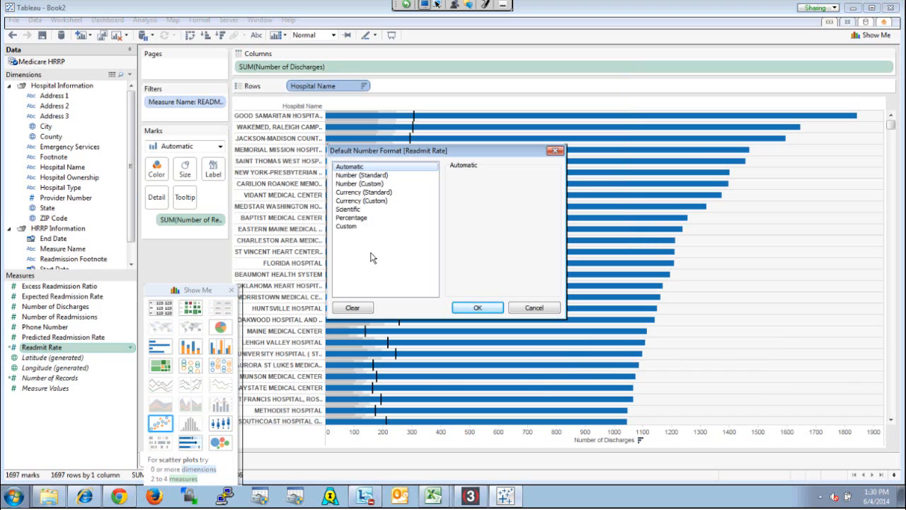
pyautogui.click(354, 219)
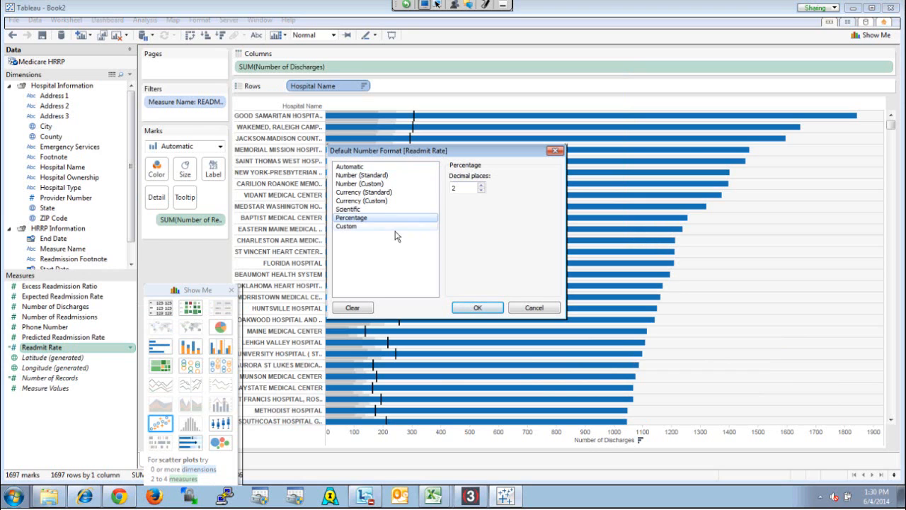
pyautogui.click(490, 306)
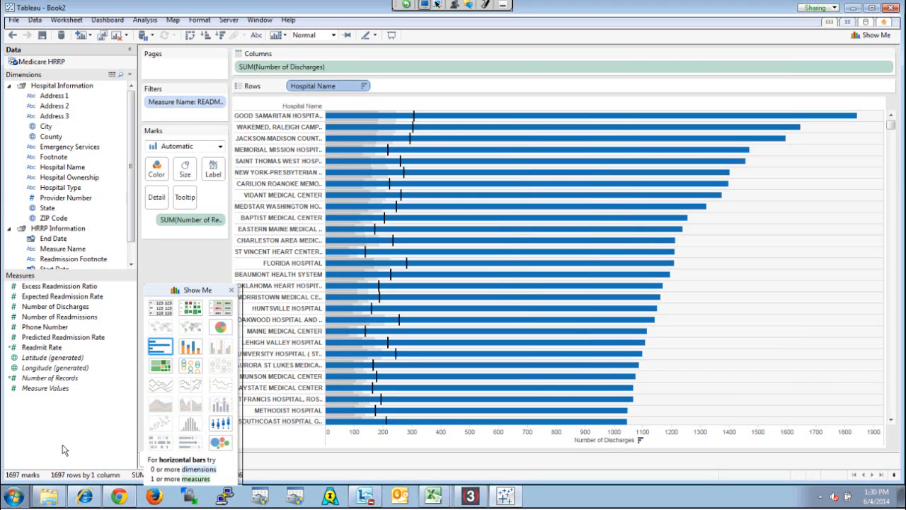
pyautogui.click(51, 347)
pyautogui.moveTo(211, 190); pyautogui.dragTo(215, 174)
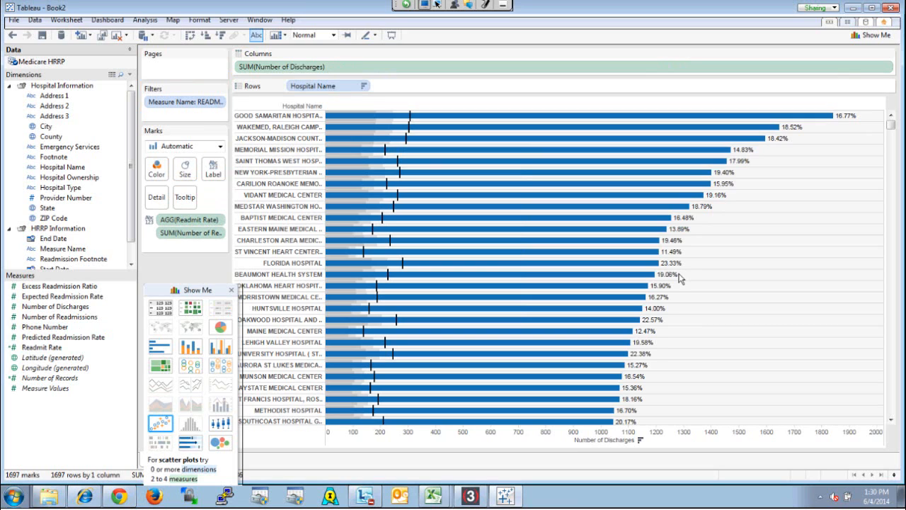
# Collapse the HRRP Information folder and create a hierarchy from State named Geographic Hierarchy
pyautogui.click(8, 229)
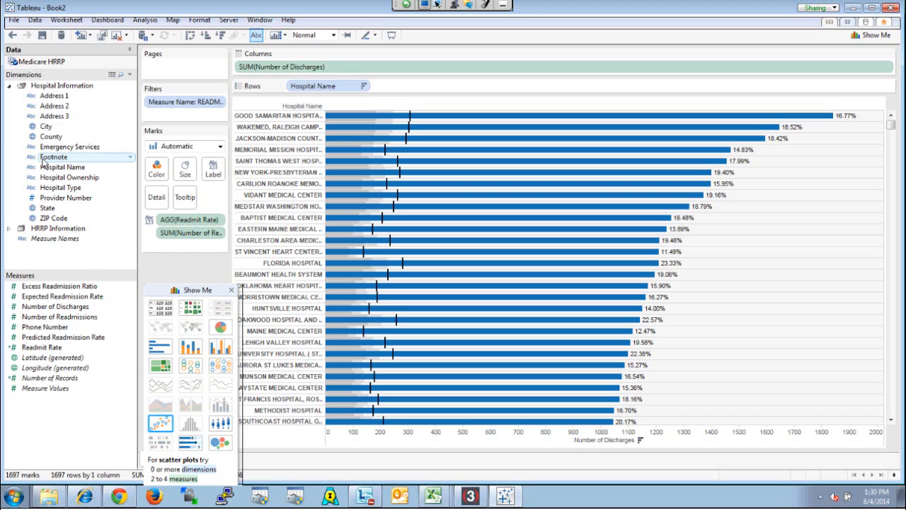
pyautogui.rightClick(67, 264)
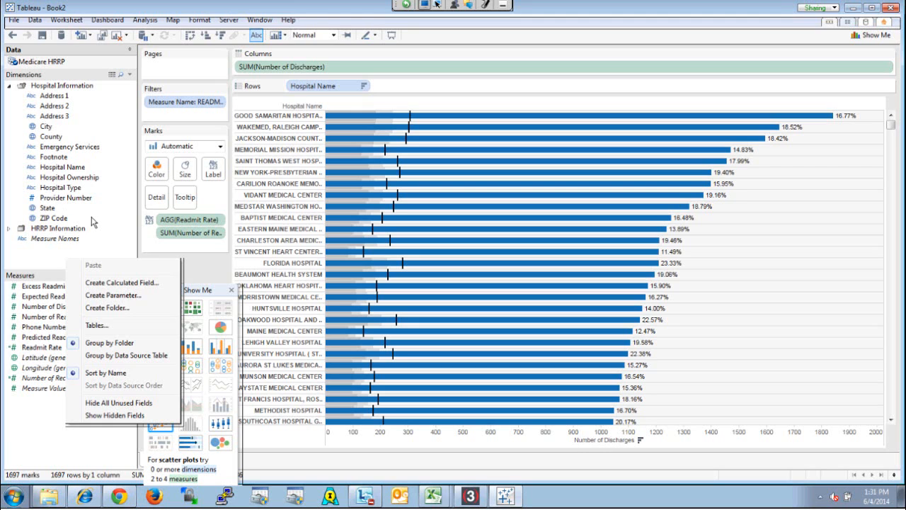
pyautogui.rightClick(53, 208)
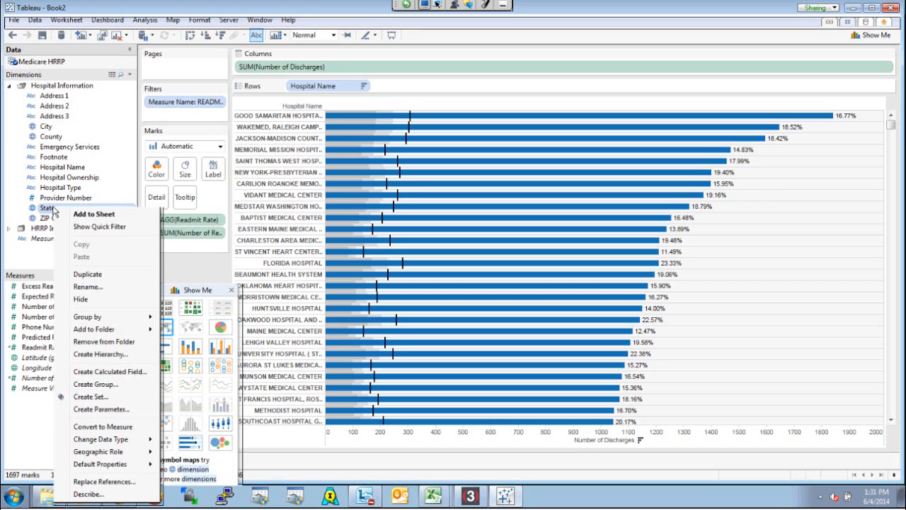
pyautogui.click(103, 354)
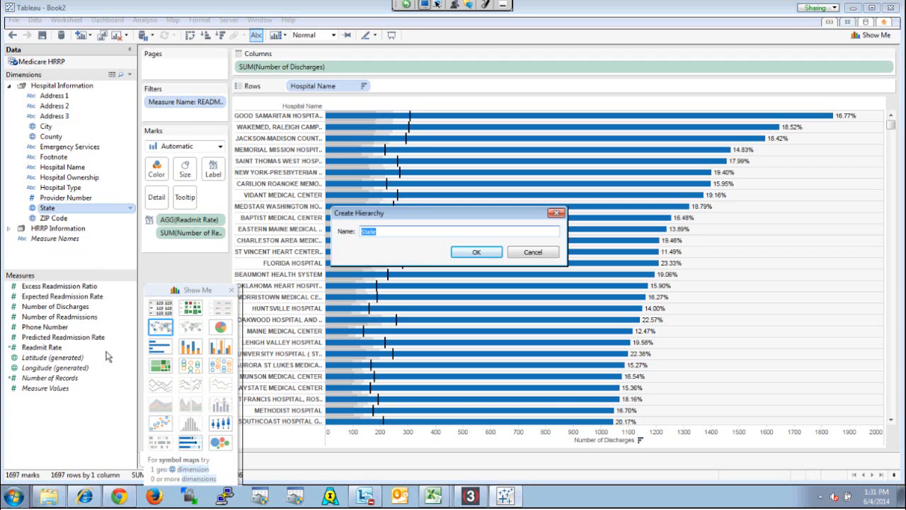
pyautogui.write('Geogrpah')
pyautogui.press('BackSpace')
pyautogui.press('BackSpace')
pyautogui.press('BackSpace')
pyautogui.write('aphic Hierarchy')
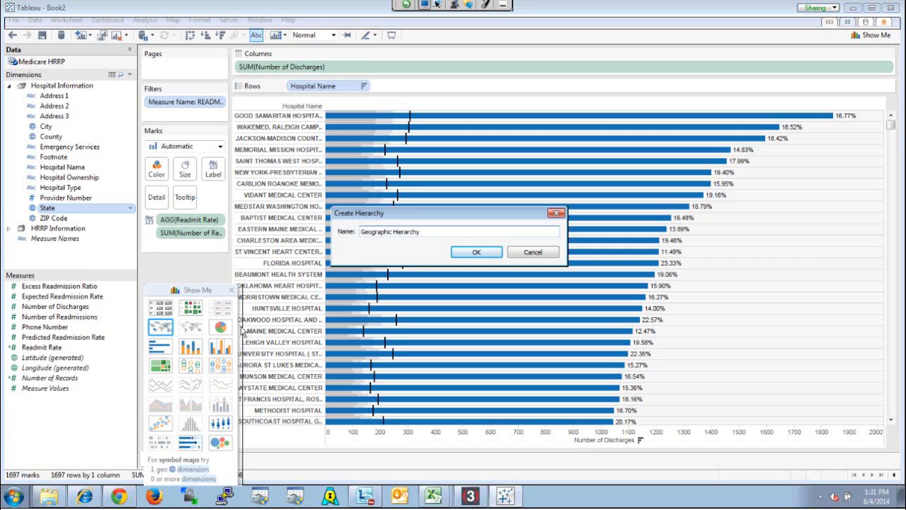
pyautogui.click(477, 252)
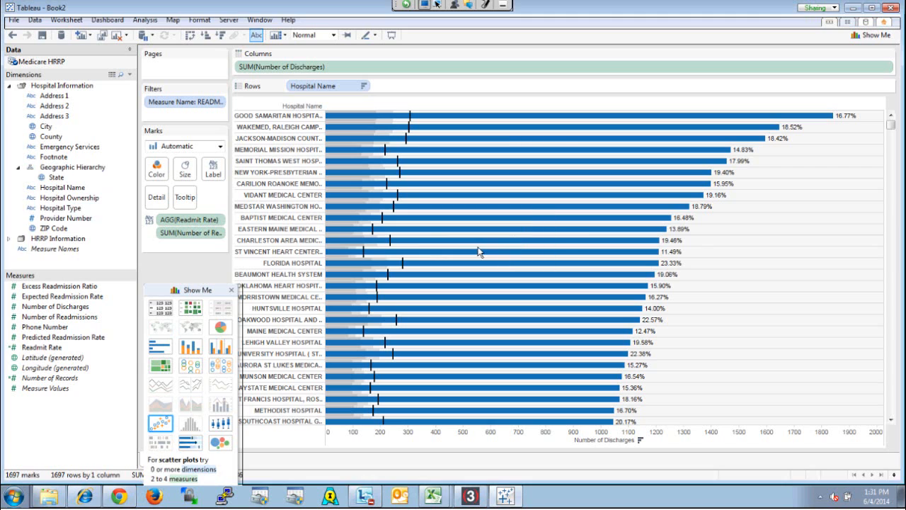
# Add City and ZIP Code below State in the Geographic Hierarchy and collapse the hierarchy
pyautogui.click(53, 127)
pyautogui.moveTo(56, 160); pyautogui.dragTo(68, 185)
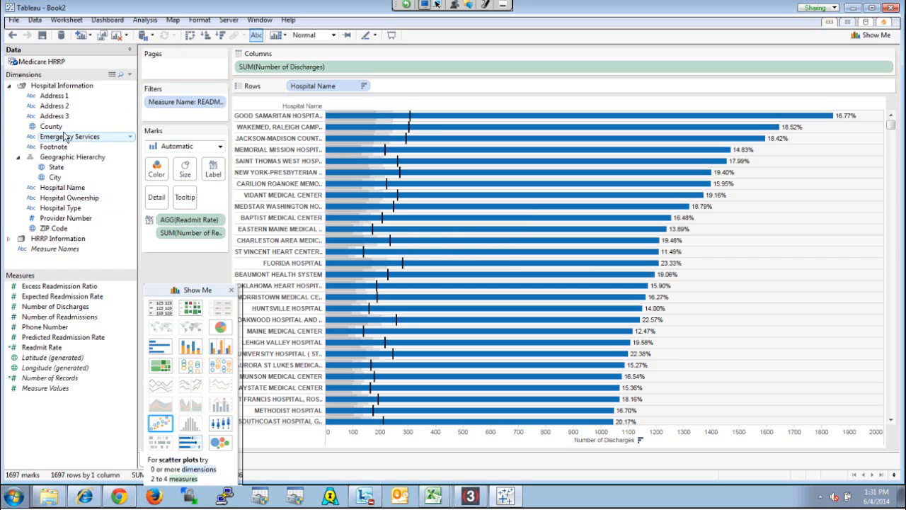
pyautogui.moveTo(58, 233); pyautogui.dragTo(92, 192)
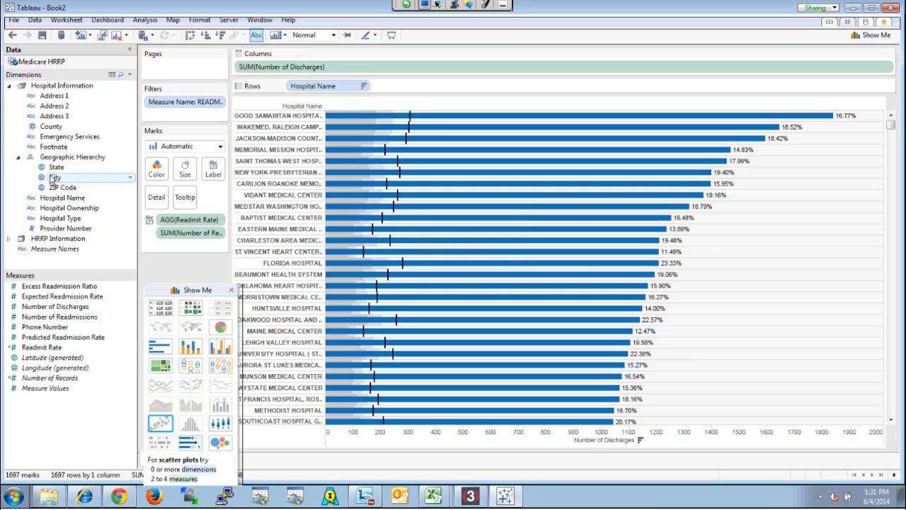
pyautogui.click(18, 157)
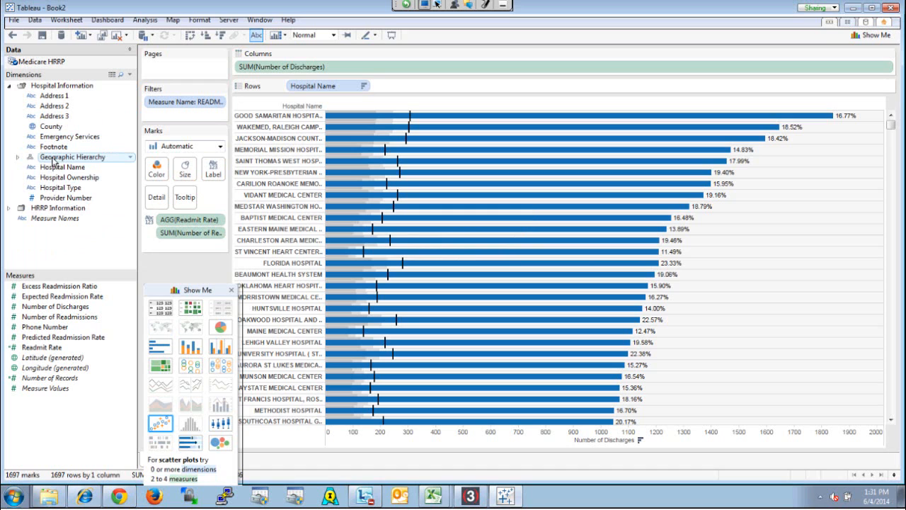
# Place the Geographic Hierarchy before Hospital Name on the rows and drill down from State to City
pyautogui.click(56, 158)
pyautogui.moveTo(293, 94)
pyautogui.mouseDown()
pyautogui.moveTo(279, 85)
pyautogui.moveTo(292, 86)
pyautogui.mouseUp()
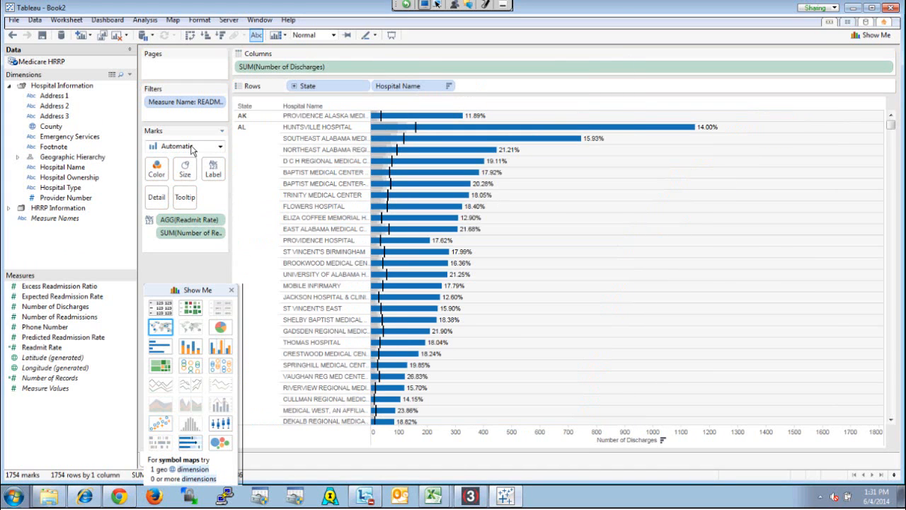
pyautogui.click(294, 87)
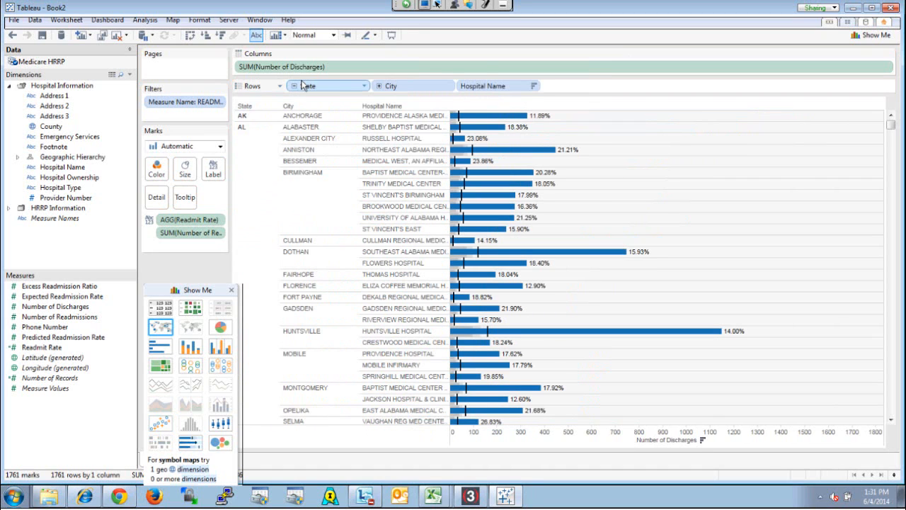
# Drill down from City to ZIP Code, and remove ZIP Code, City and State from the rows, leaving only Hospital Name
pyautogui.click(380, 86)
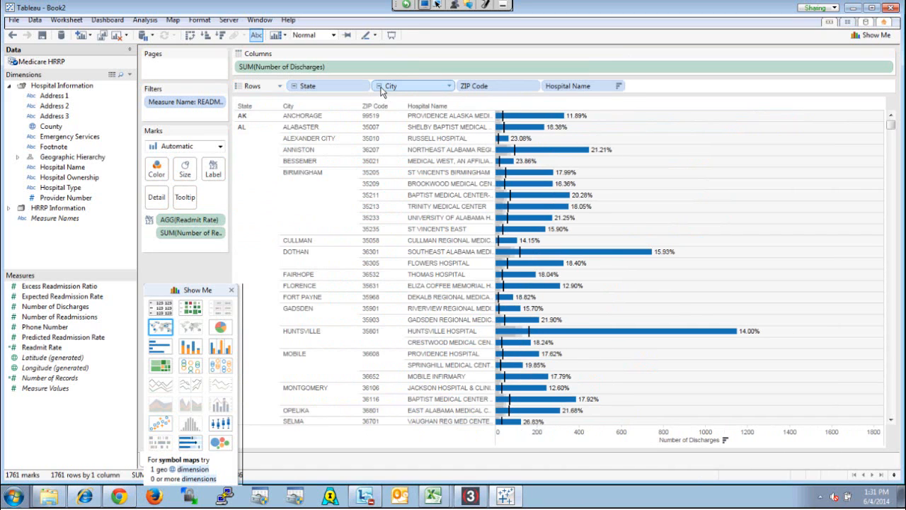
pyautogui.rightClick(494, 90)
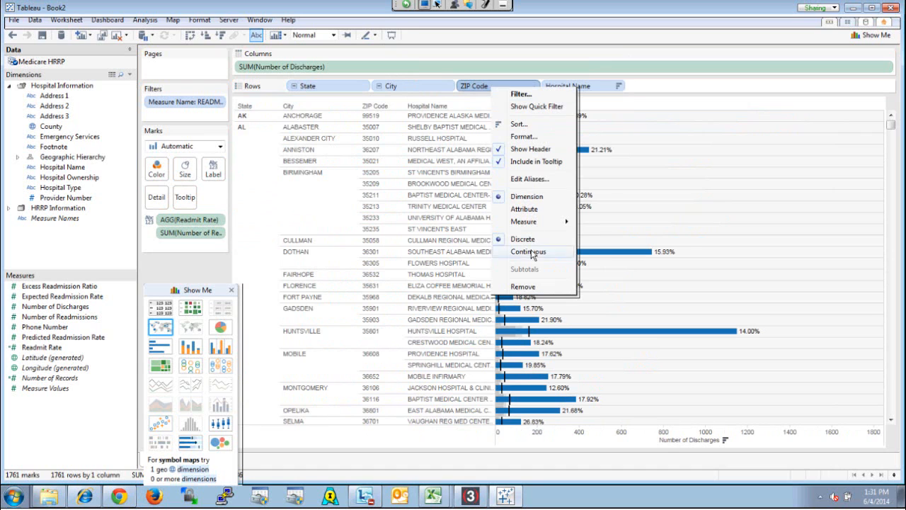
pyautogui.click(524, 288)
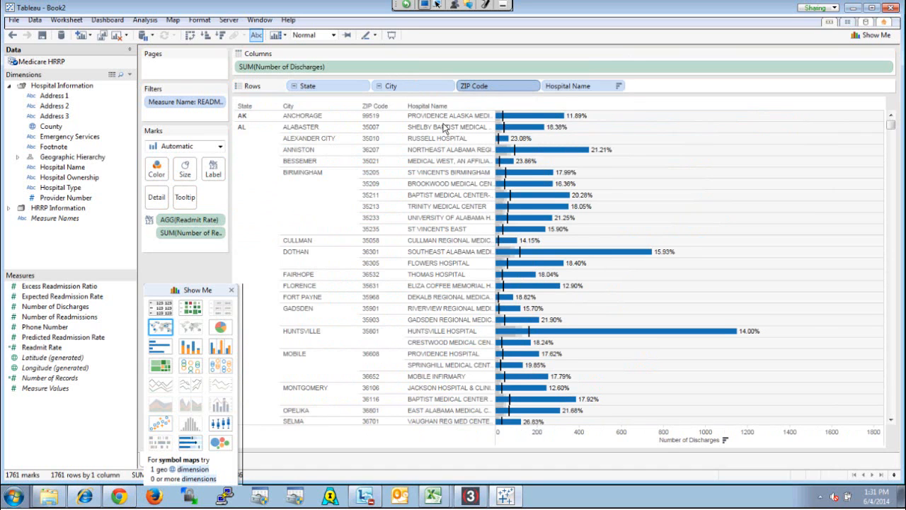
pyautogui.rightClick(421, 88)
pyautogui.click(471, 263)
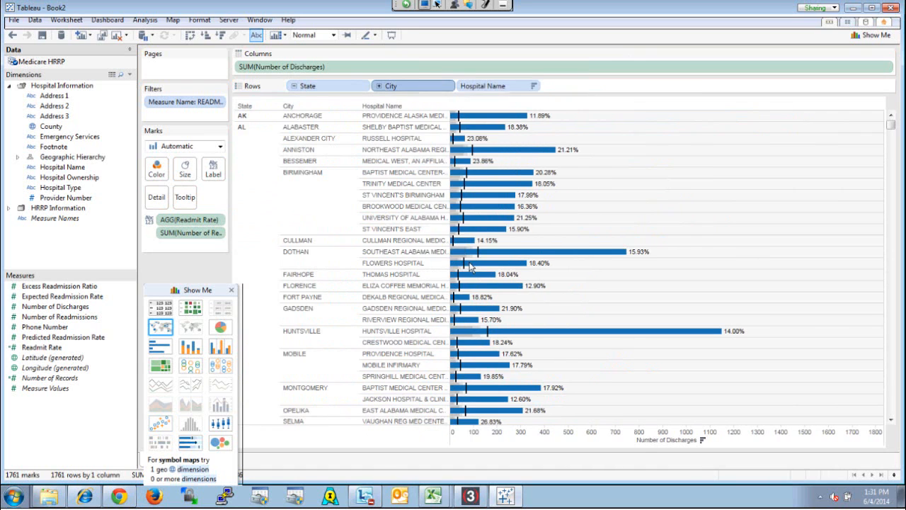
pyautogui.rightClick(347, 86)
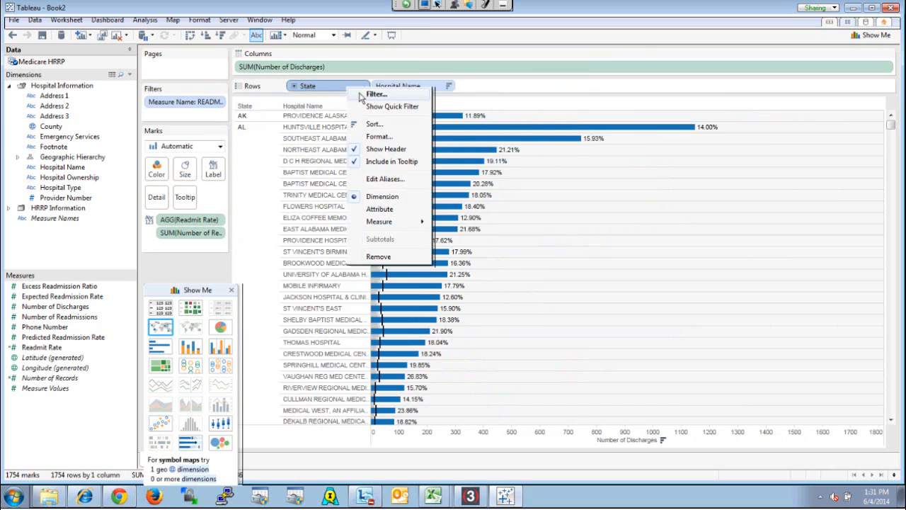
pyautogui.click(399, 255)
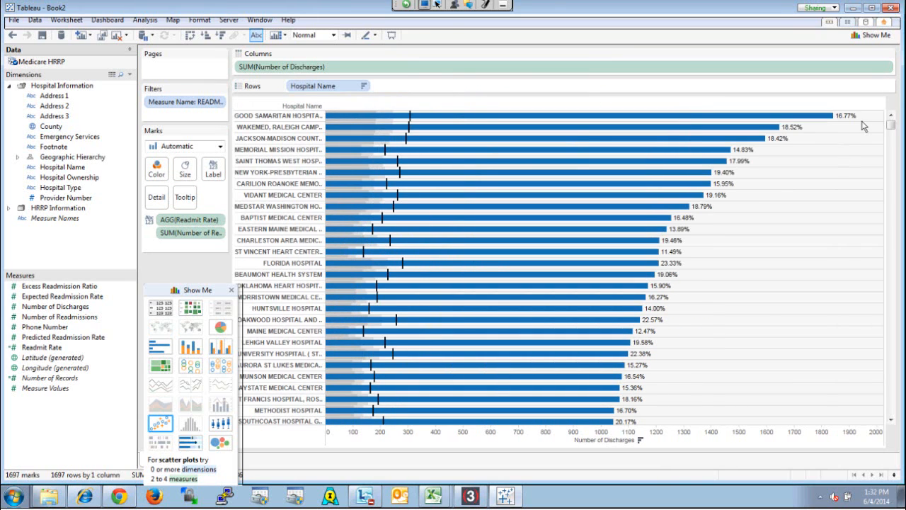
# Show a quick filter for Measure Name and open its display options
pyautogui.rightClick(888, 106)
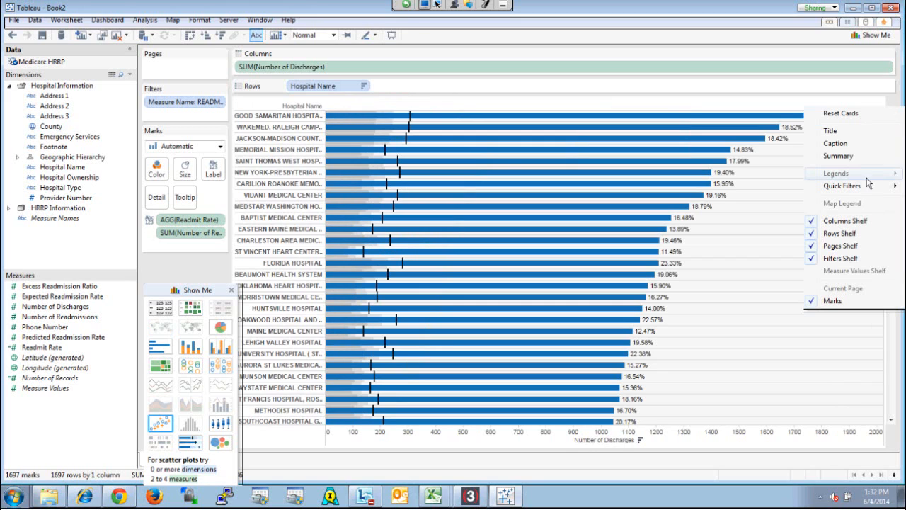
pyautogui.moveTo(865, 192)
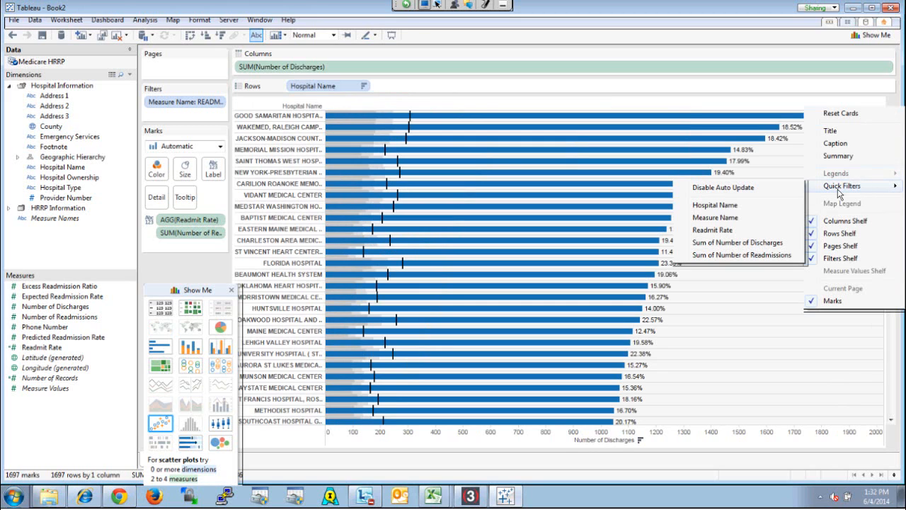
pyautogui.click(748, 218)
pyautogui.moveTo(890, 105)
pyautogui.click(891, 103)
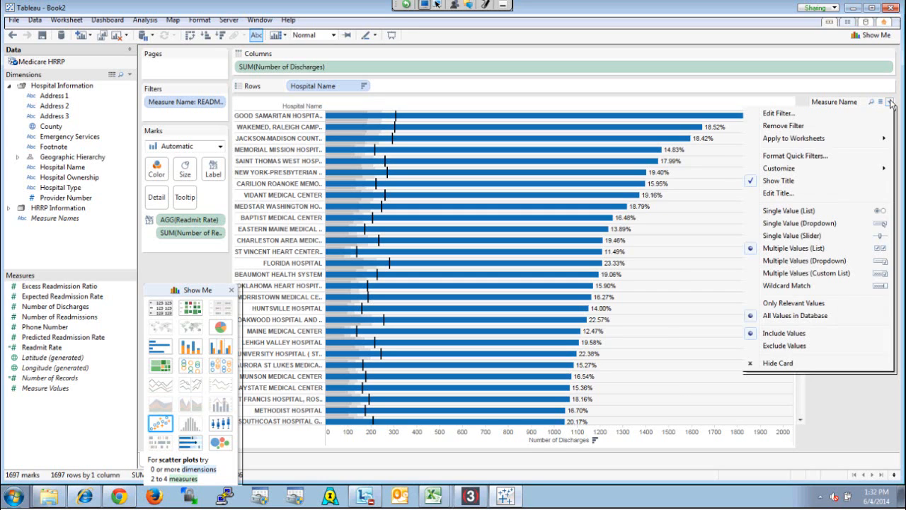
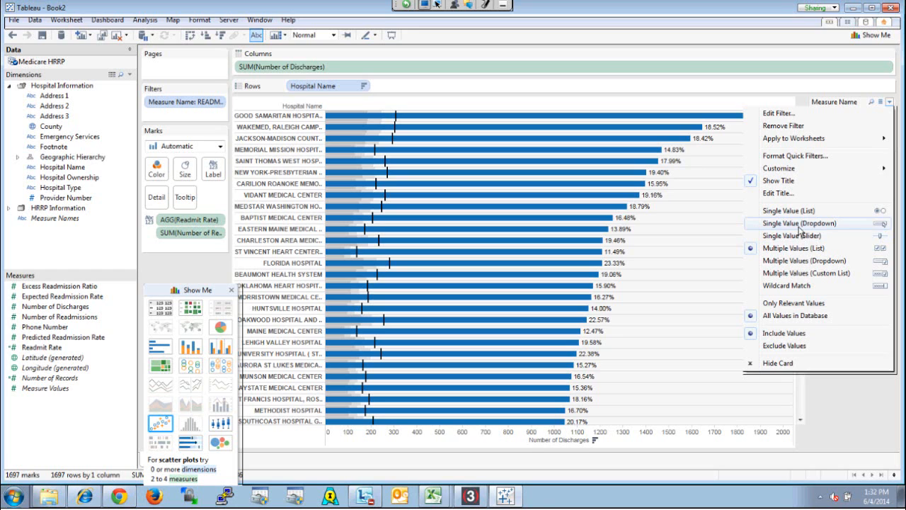
# Make the Measure Name filter a single-value dropdown set to READM-30-PN-HRRP, and move the Show Me palette beneath it
pyautogui.click(800, 223)
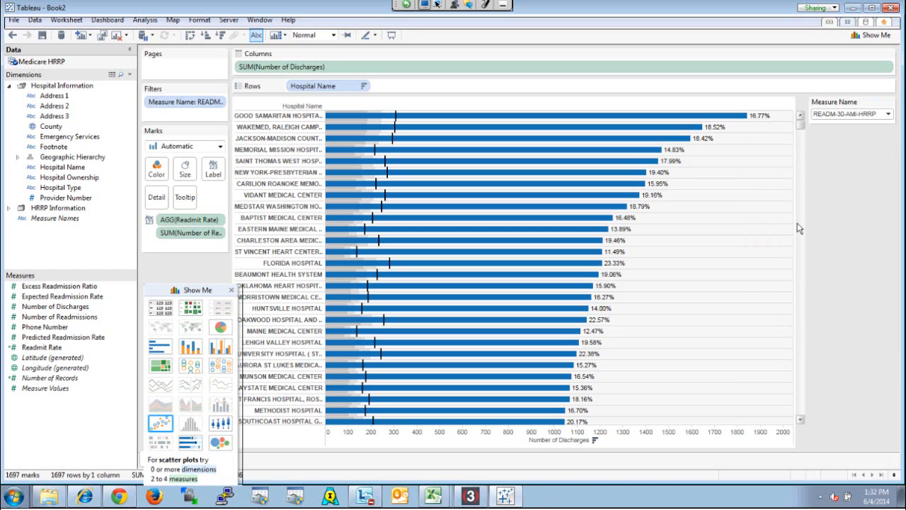
pyautogui.click(888, 115)
pyautogui.click(879, 144)
pyautogui.click(890, 114)
pyautogui.click(876, 157)
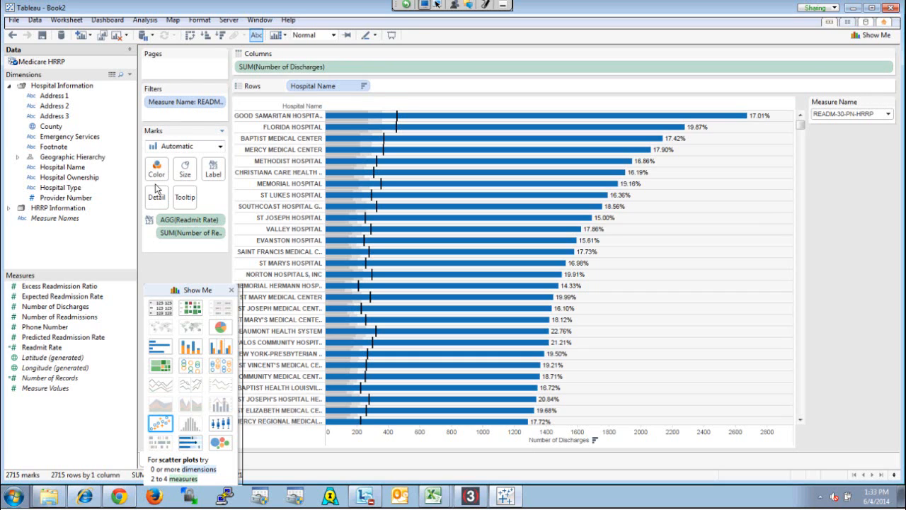
pyautogui.moveTo(199, 292); pyautogui.dragTo(854, 152)
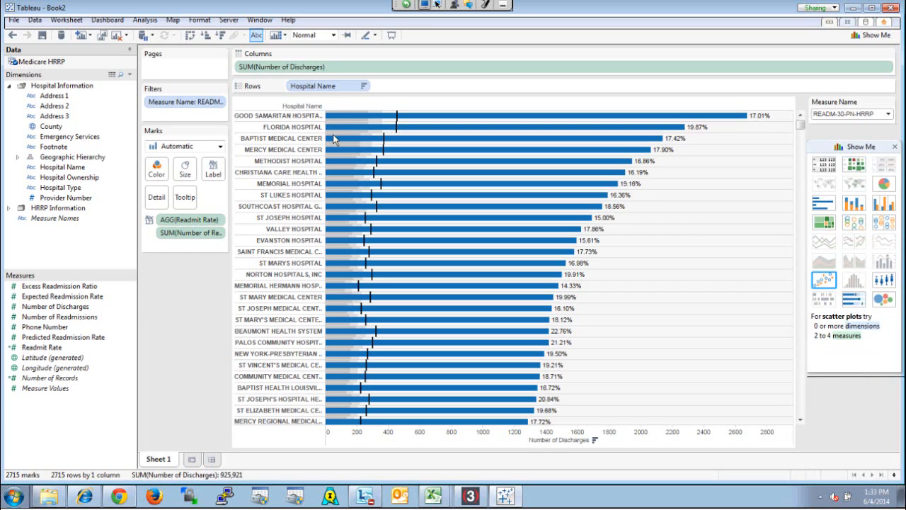
# Sort Hospital Name in descending order by the Readmit Rate field
pyautogui.click(366, 87)
pyautogui.click(402, 121)
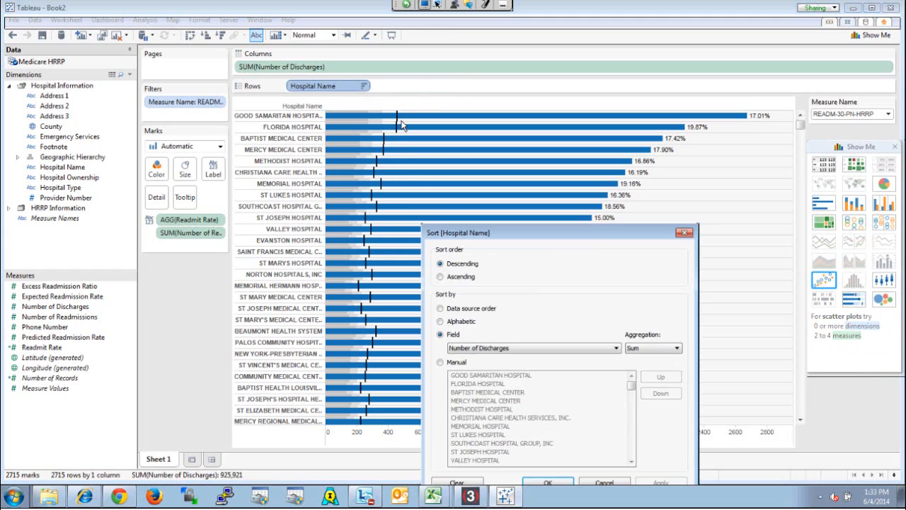
pyautogui.moveTo(568, 230); pyautogui.dragTo(559, 126)
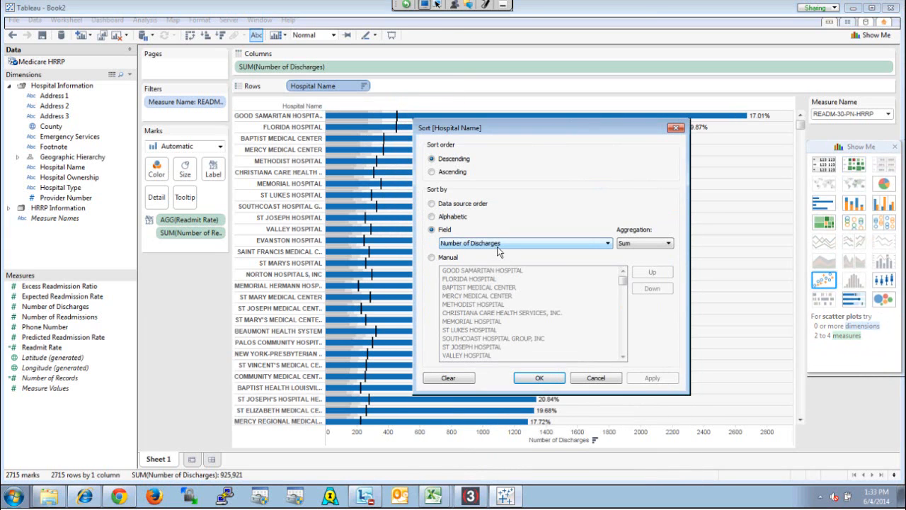
pyautogui.click(586, 243)
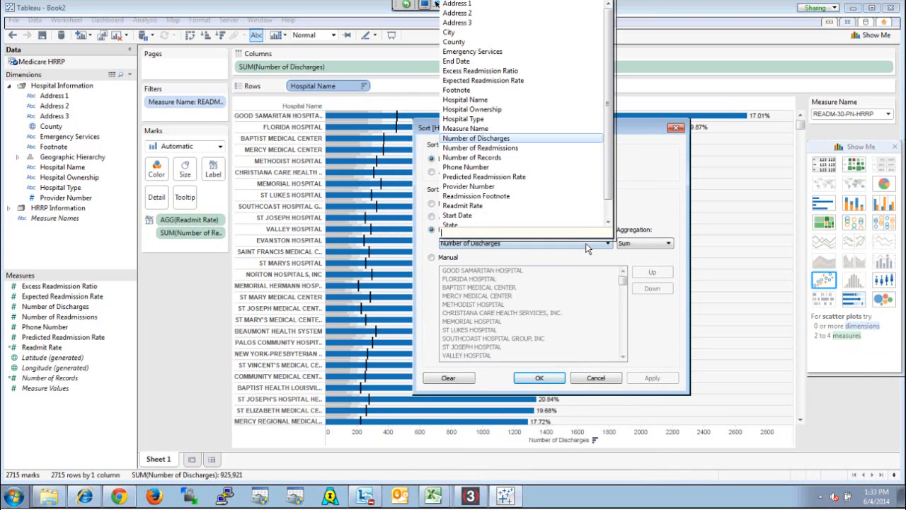
pyautogui.click(532, 205)
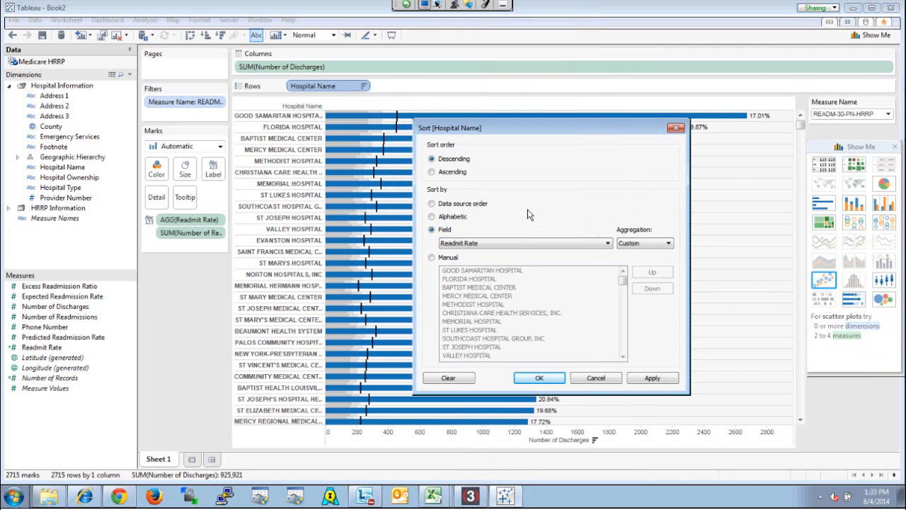
pyautogui.click(645, 379)
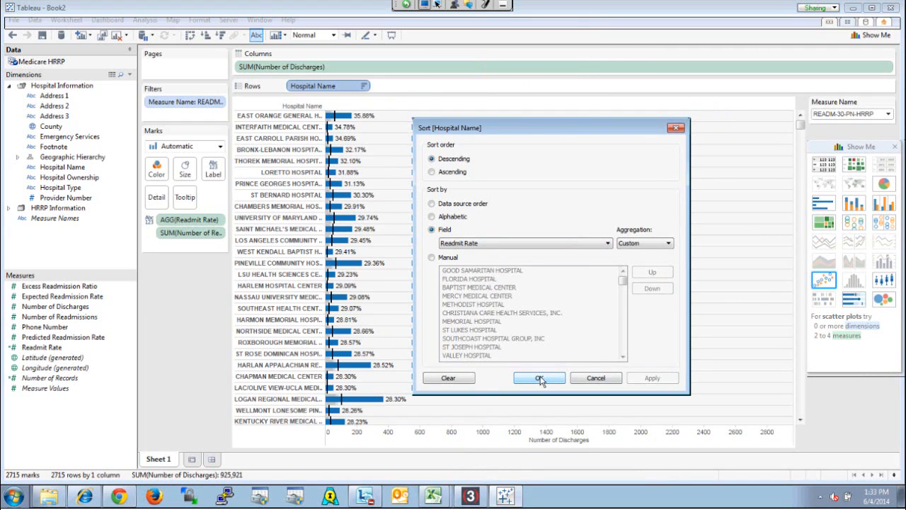
pyautogui.click(540, 379)
# Switch the Measure Name filter to READM-30-AMI-HRRP and back to READM-30-PN-HRRP, and re-sort the hospitals descending by Number of Discharges
pyautogui.click(849, 114)
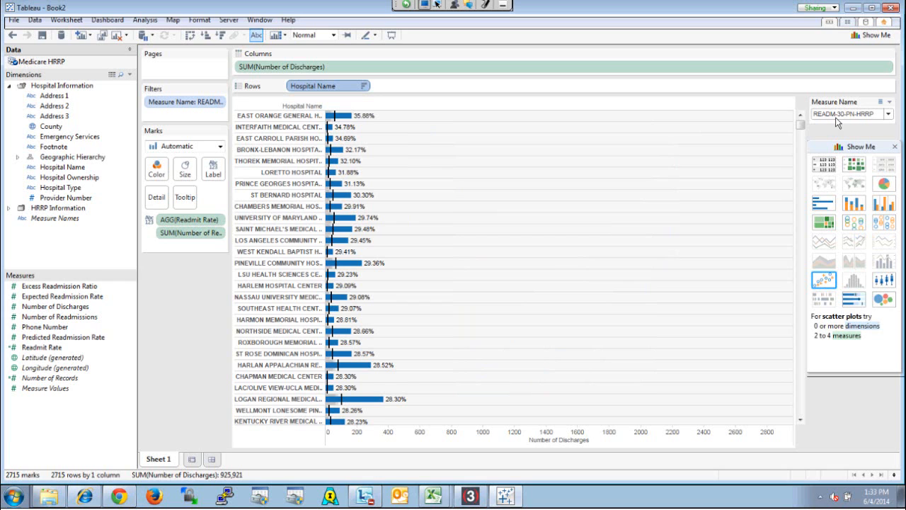
pyautogui.click(839, 134)
pyautogui.click(849, 114)
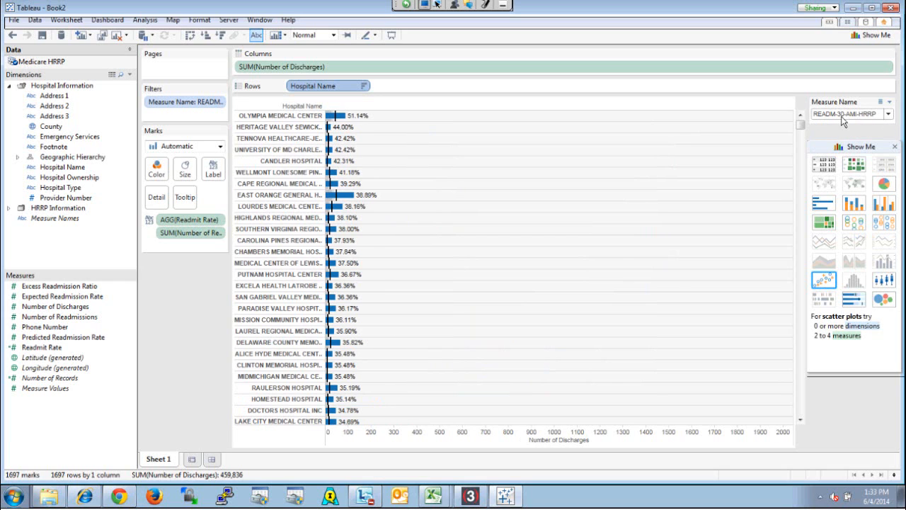
pyautogui.click(843, 145)
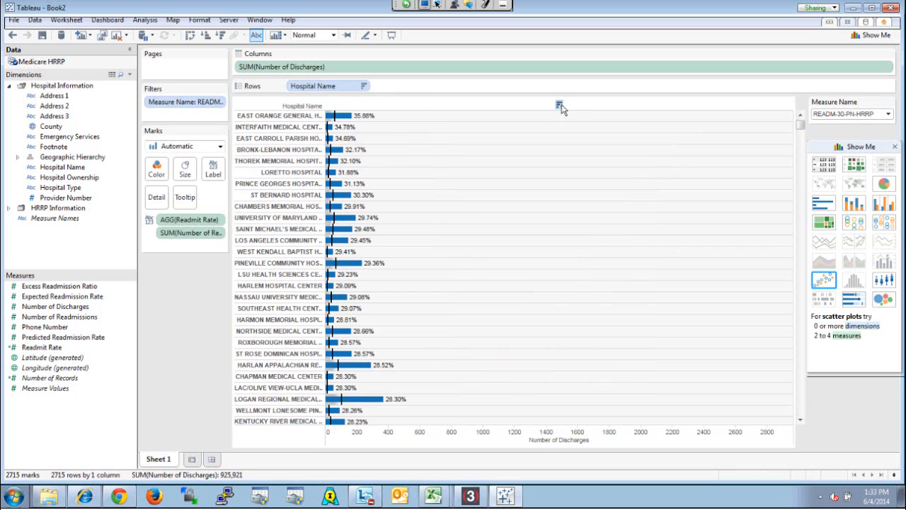
pyautogui.click(559, 106)
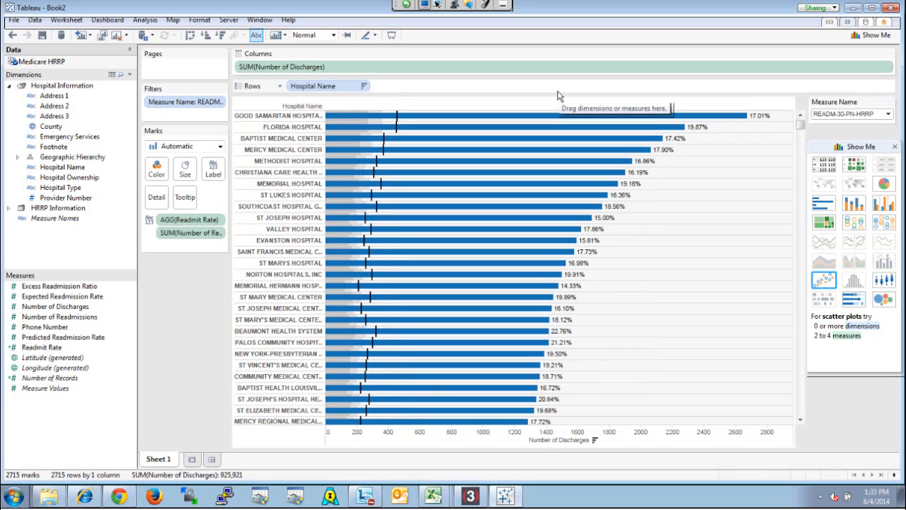
# Inspect the Good Samaritan Hospital bar's tooltip and review the tooltip's layout in its editor
pyautogui.moveTo(566, 119)
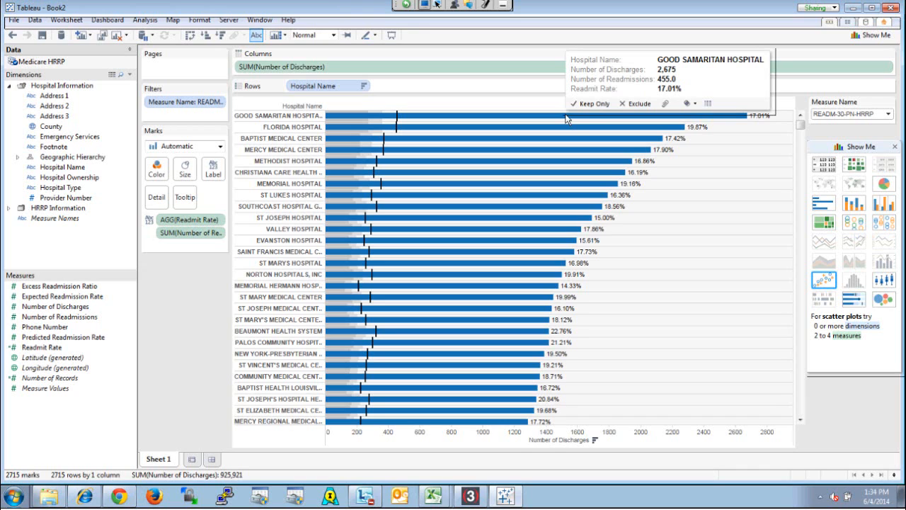
pyautogui.click(566, 119)
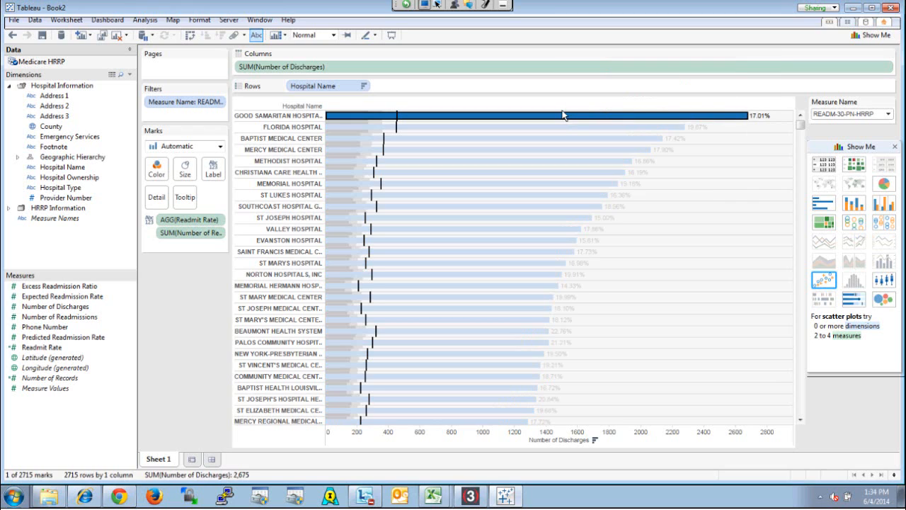
pyautogui.moveTo(558, 120)
pyautogui.click(65, 21)
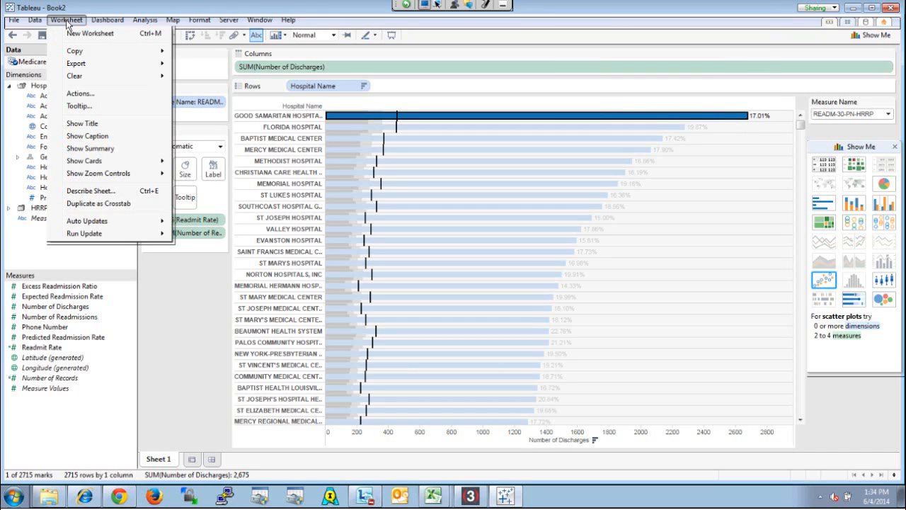
pyautogui.click(78, 106)
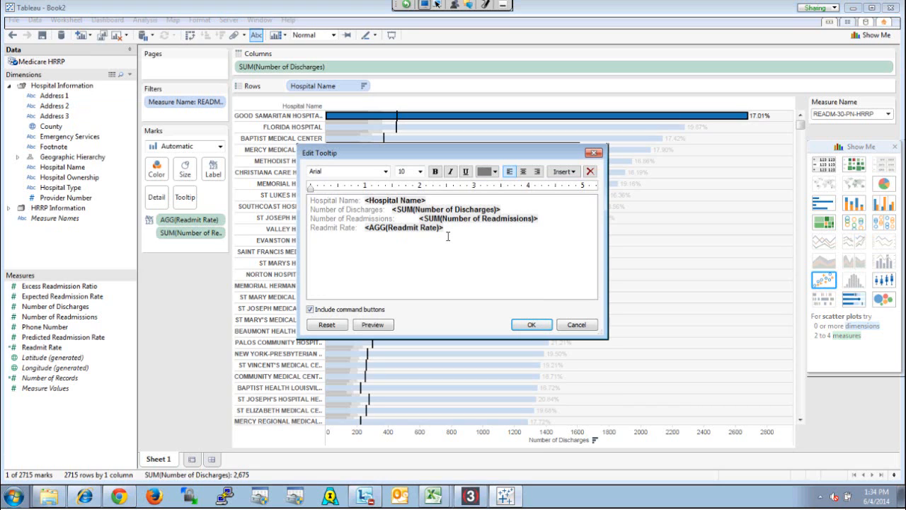
pyautogui.click(576, 326)
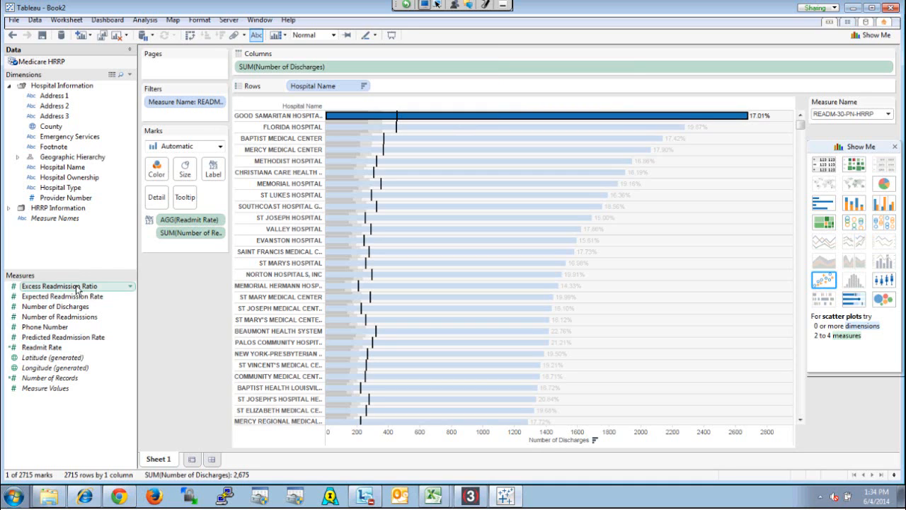
# Add Excess Readmission Ratio to the mark labels and delete its line from the label text, leaving only Readmit Rate
pyautogui.moveTo(75, 290); pyautogui.dragTo(213, 174)
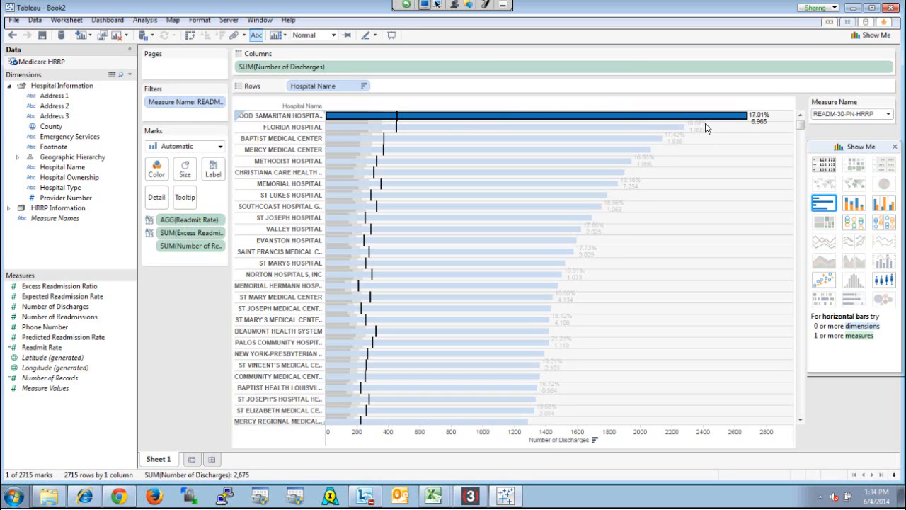
pyautogui.click(221, 172)
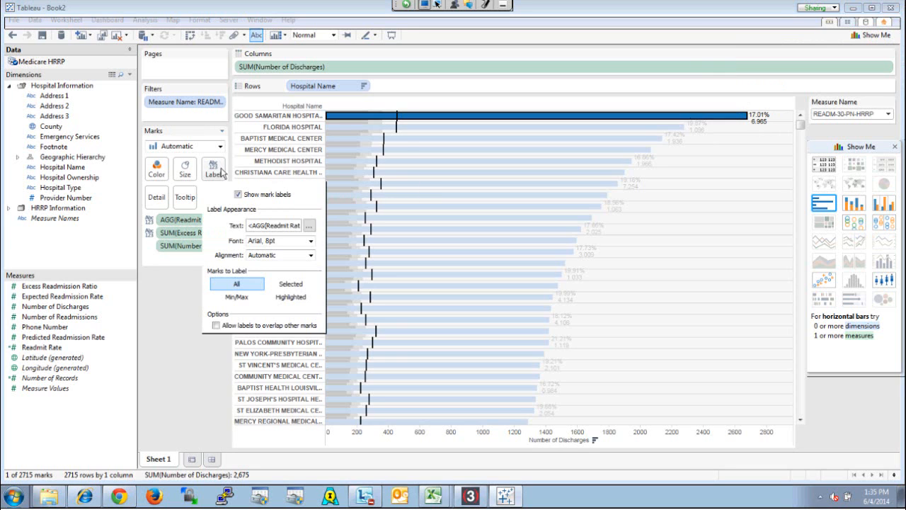
pyautogui.click(309, 226)
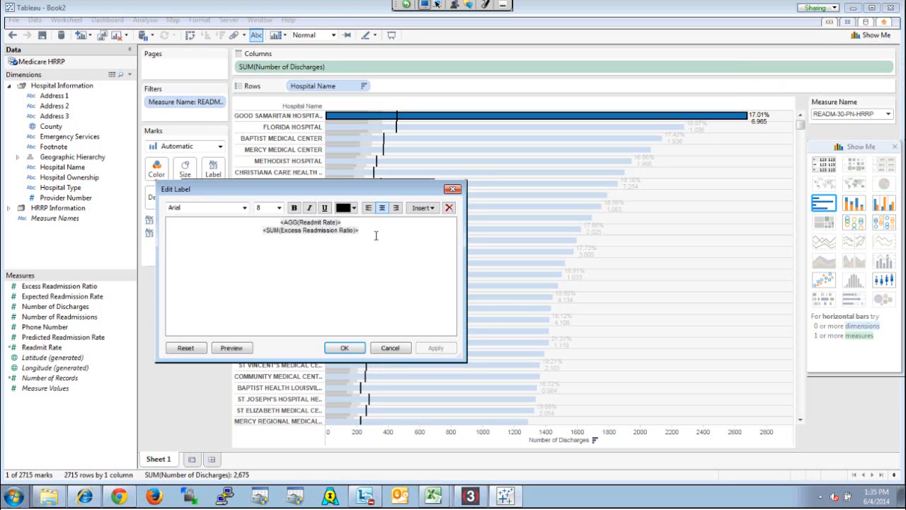
pyautogui.moveTo(374, 234); pyautogui.dragTo(255, 240)
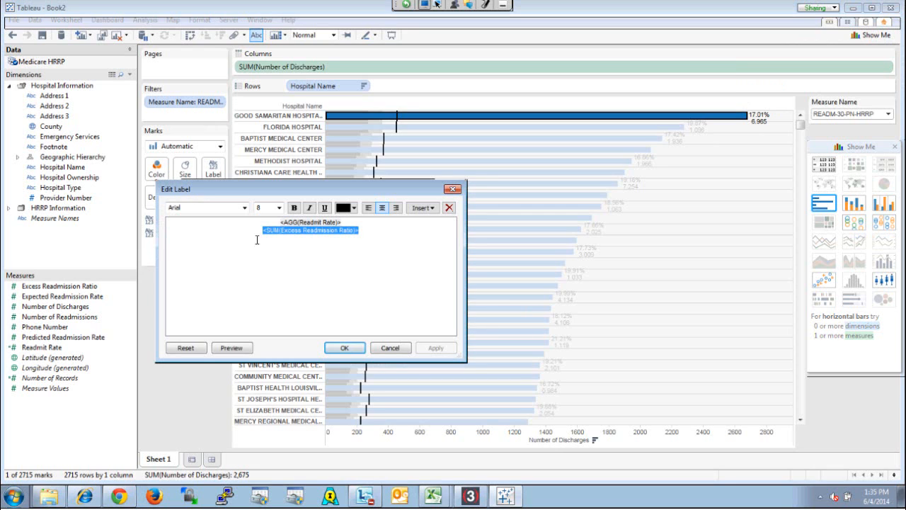
pyautogui.press('Delete')
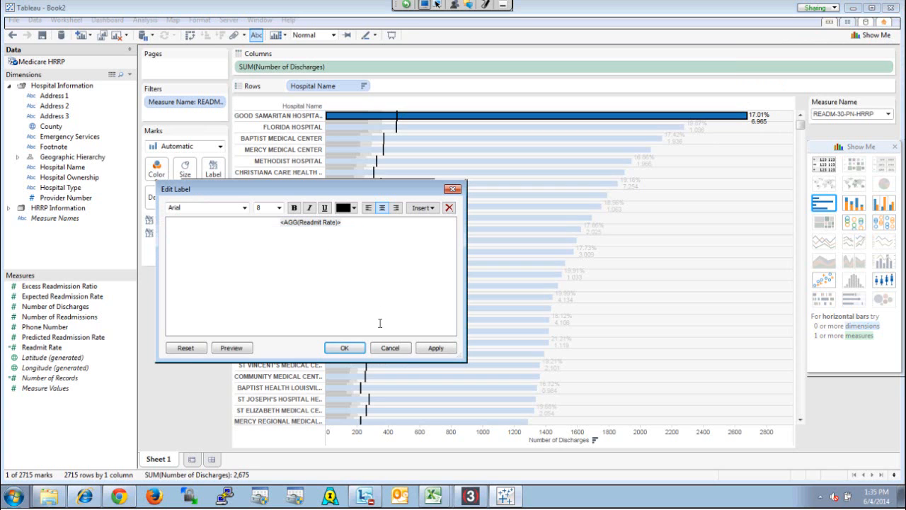
pyautogui.click(344, 347)
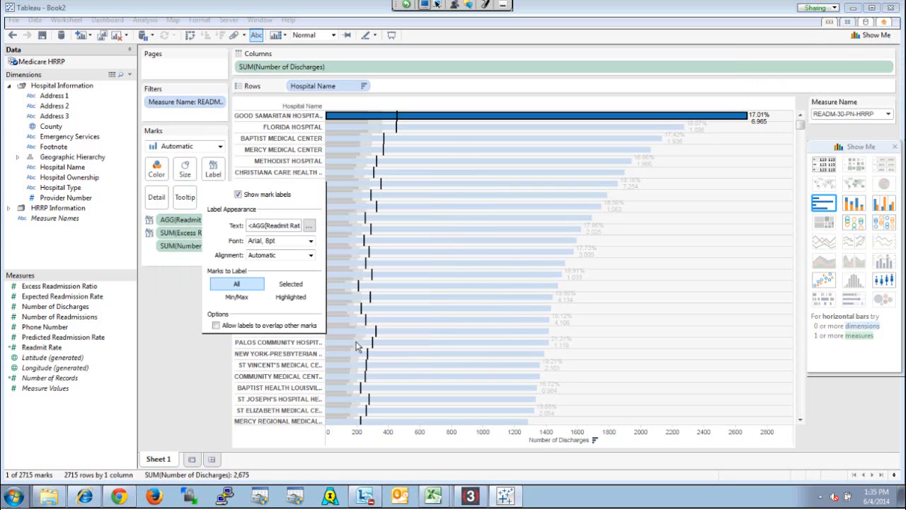
pyautogui.click(180, 283)
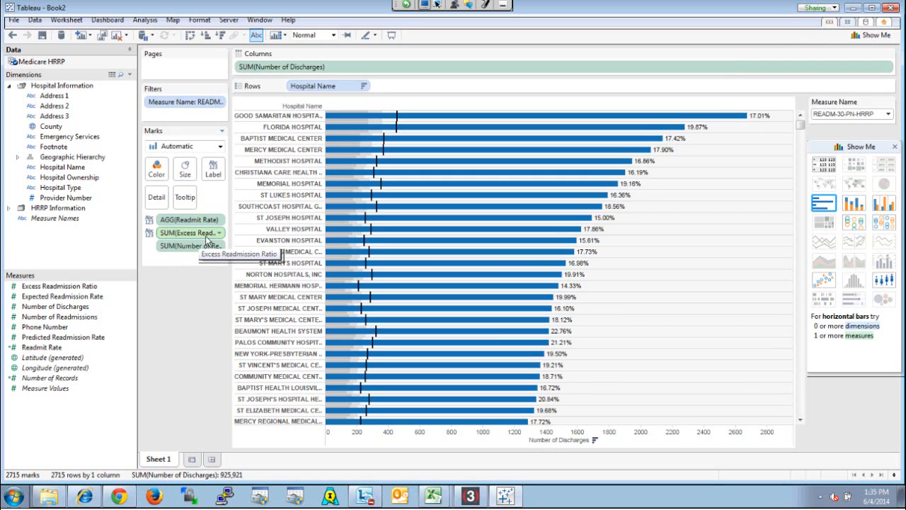
# Change the aggregation of Excess Readmission Ratio on the marks to Average
pyautogui.rightClick(208, 236)
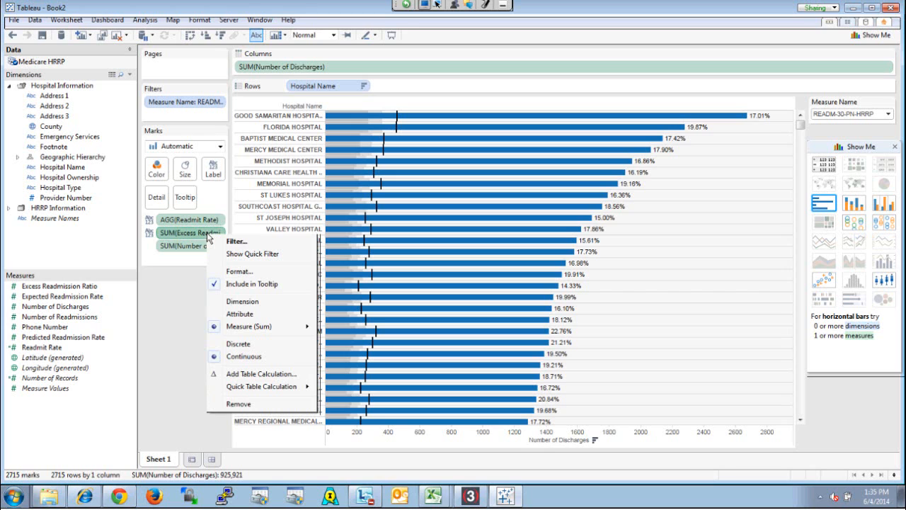
pyautogui.moveTo(267, 330)
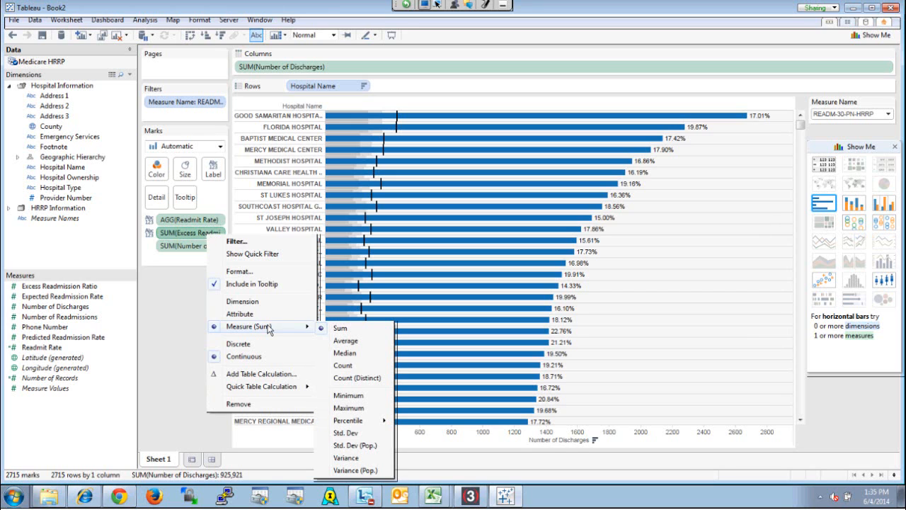
pyautogui.click(344, 342)
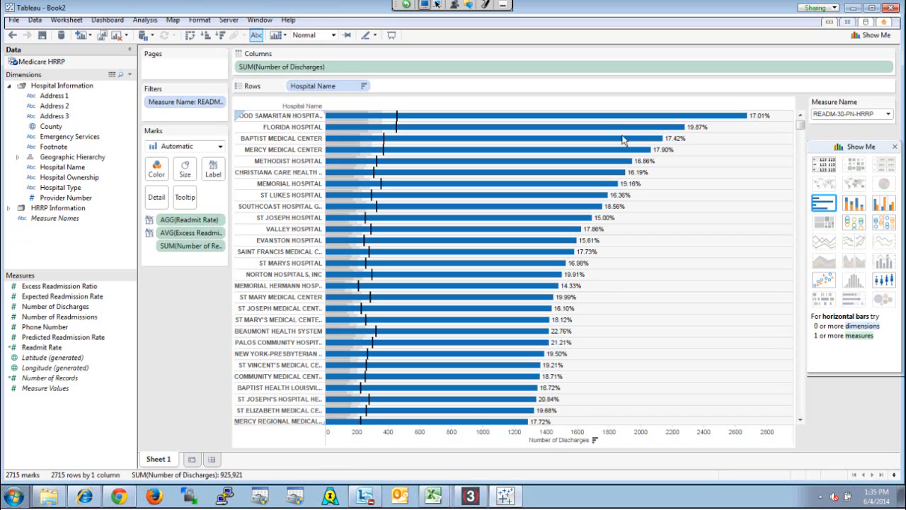
pyautogui.moveTo(632, 122)
# View the summary and underlying data behind the bullet graph and close the data window
pyautogui.rightClick(747, 131)
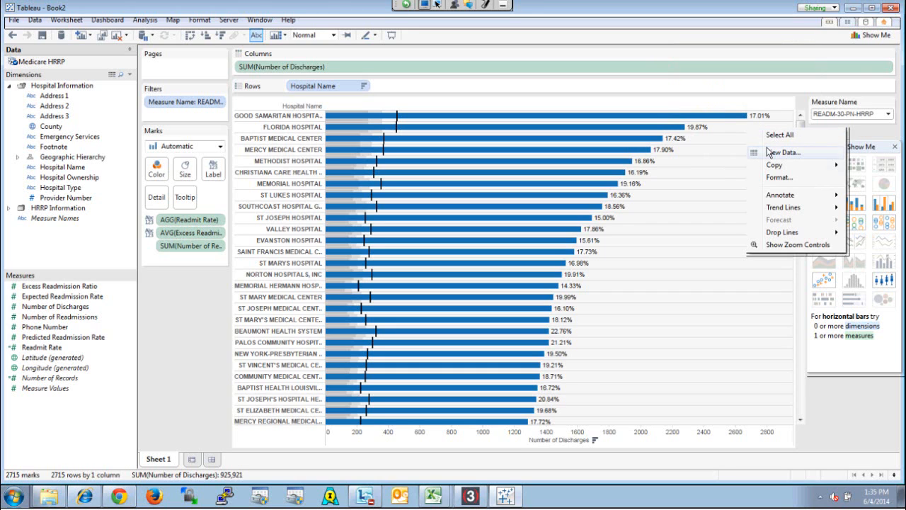
pyautogui.click(770, 153)
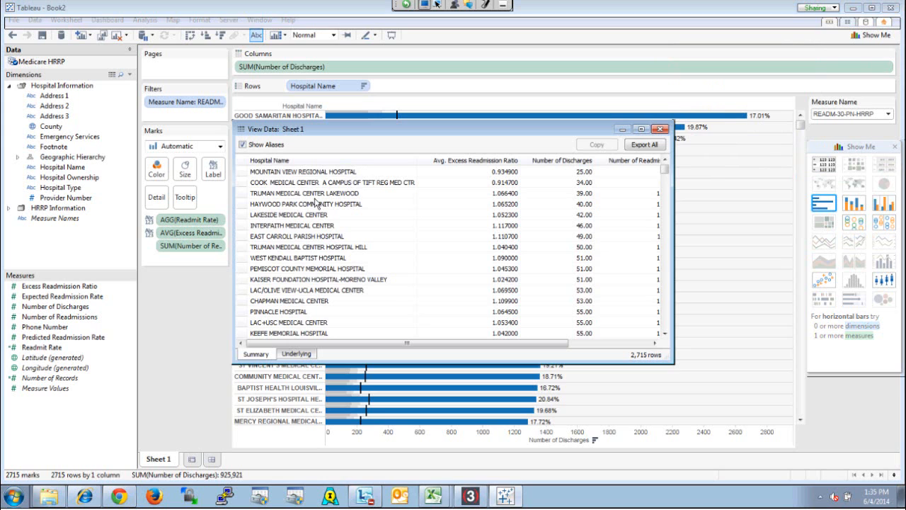
pyautogui.click(296, 353)
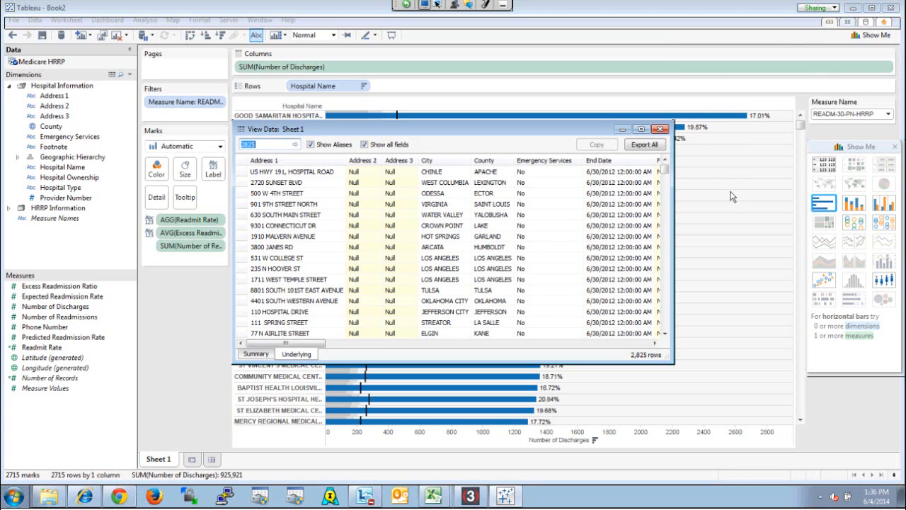
pyautogui.click(660, 129)
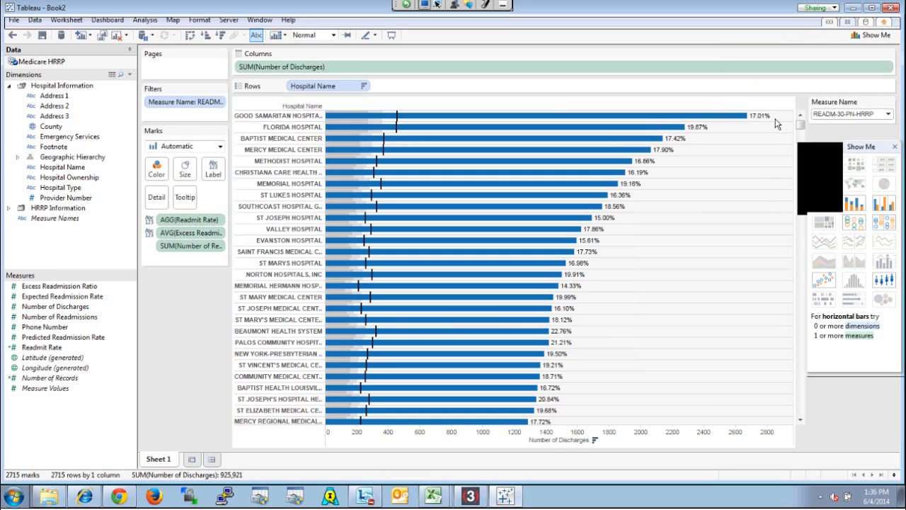
pyautogui.rightClick(775, 120)
pyautogui.moveTo(813, 198)
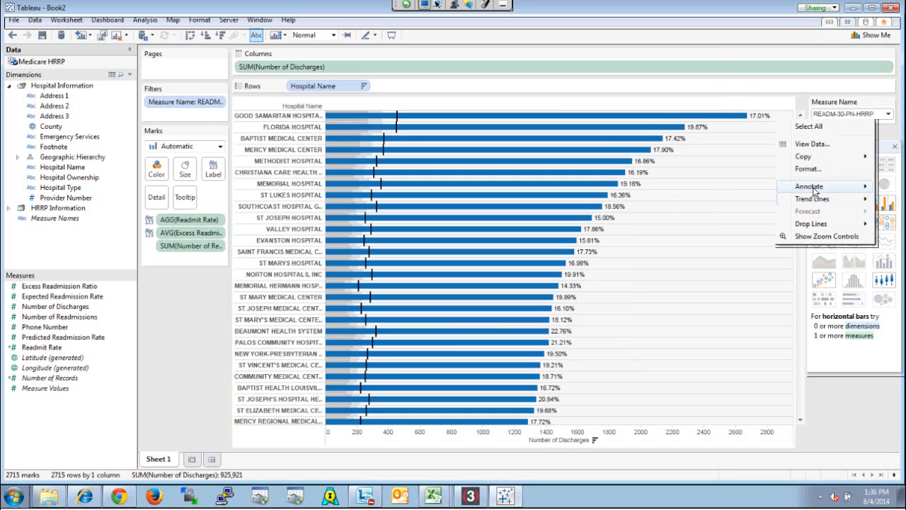
pyautogui.click(757, 162)
# Select the four longest hospital bars and review the annotation options offered for them without adding an annotation
pyautogui.moveTo(758, 162); pyautogui.dragTo(646, 113)
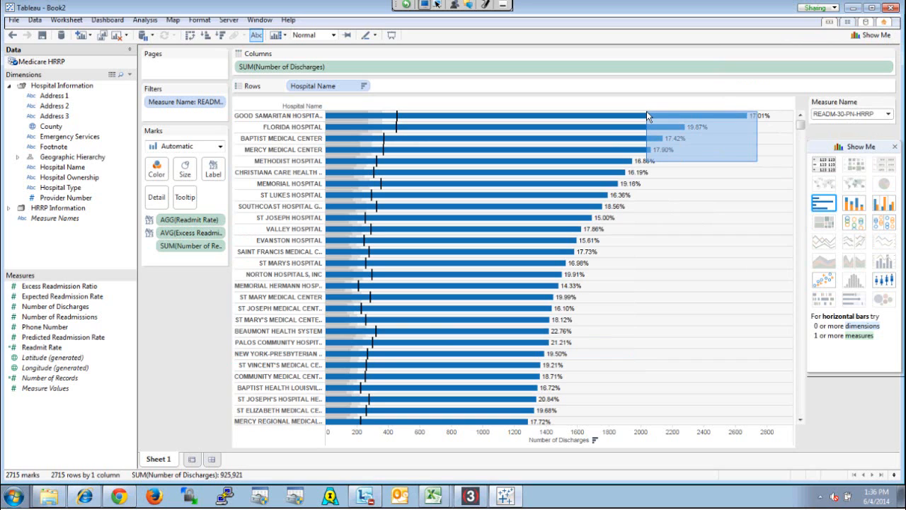
pyautogui.moveTo(646, 111); pyautogui.dragTo(646, 112)
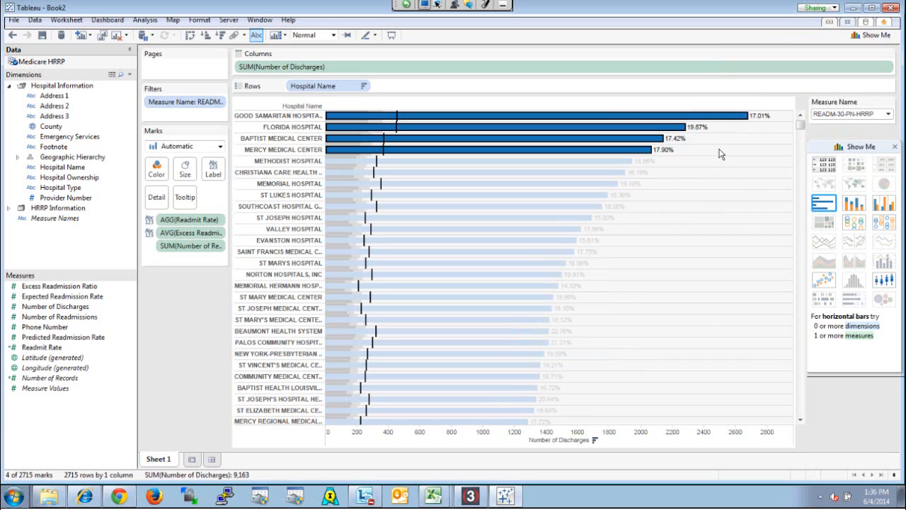
pyautogui.rightClick(720, 121)
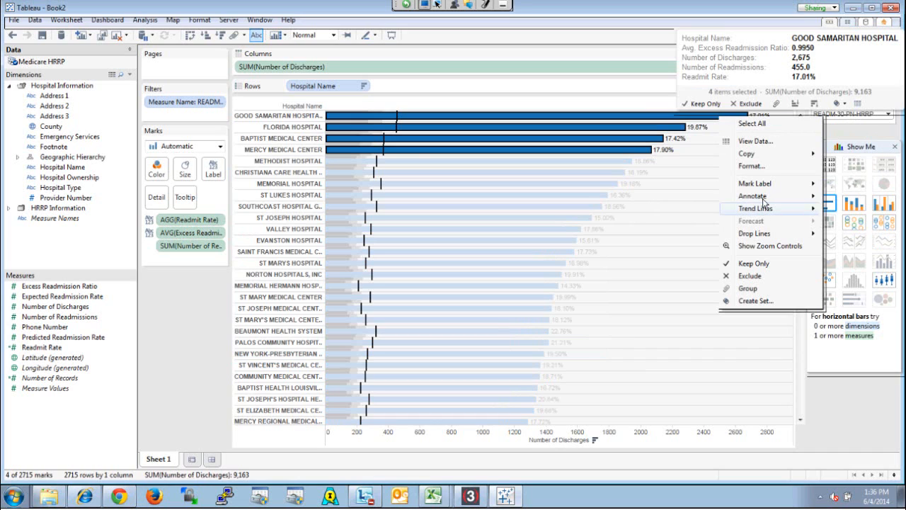
pyautogui.moveTo(765, 202)
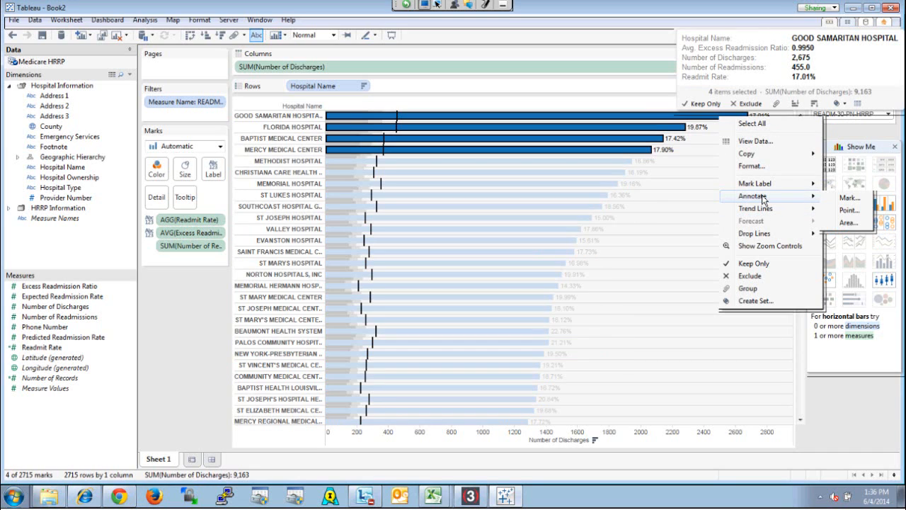
pyautogui.moveTo(753, 188)
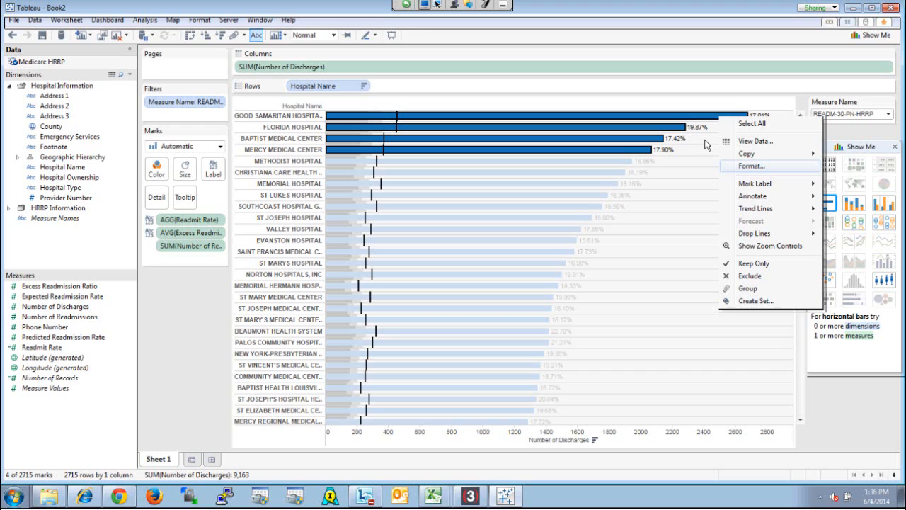
pyautogui.click(181, 340)
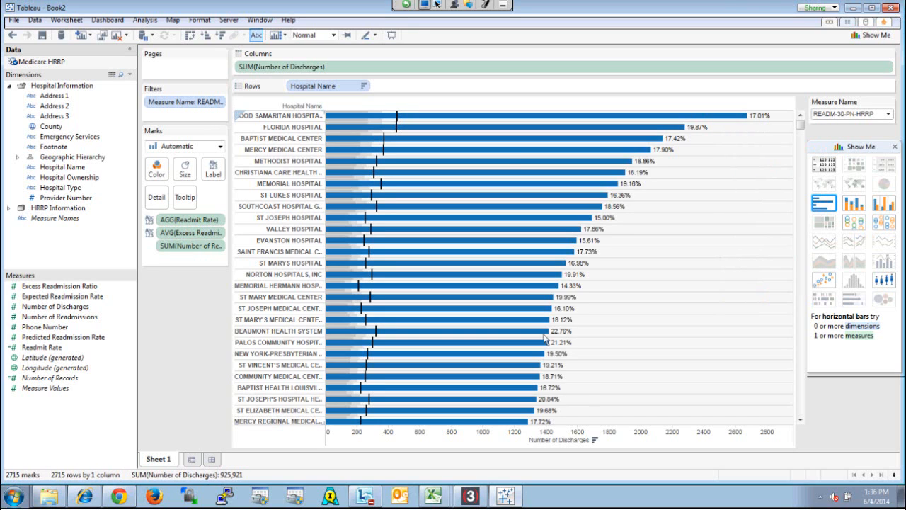
# Widen the bars and try to open the options of the average readmissions line on the Florida Hospital bar
pyautogui.moveTo(396, 114)
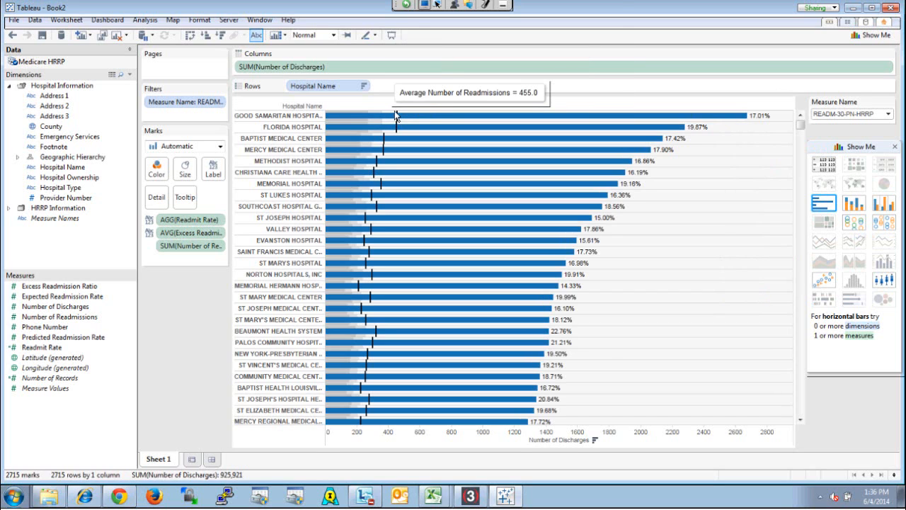
pyautogui.click(155, 173)
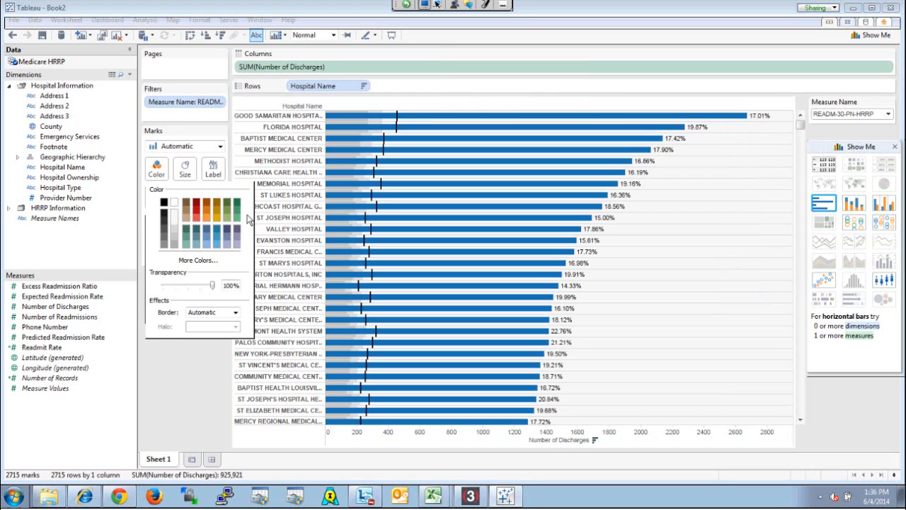
pyautogui.click(187, 169)
pyautogui.moveTo(236, 197); pyautogui.dragTo(259, 195)
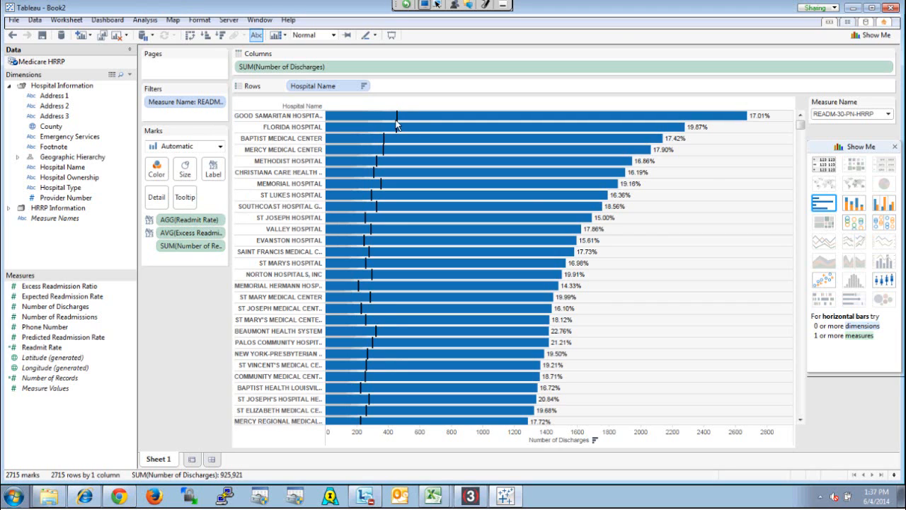
pyautogui.moveTo(397, 120)
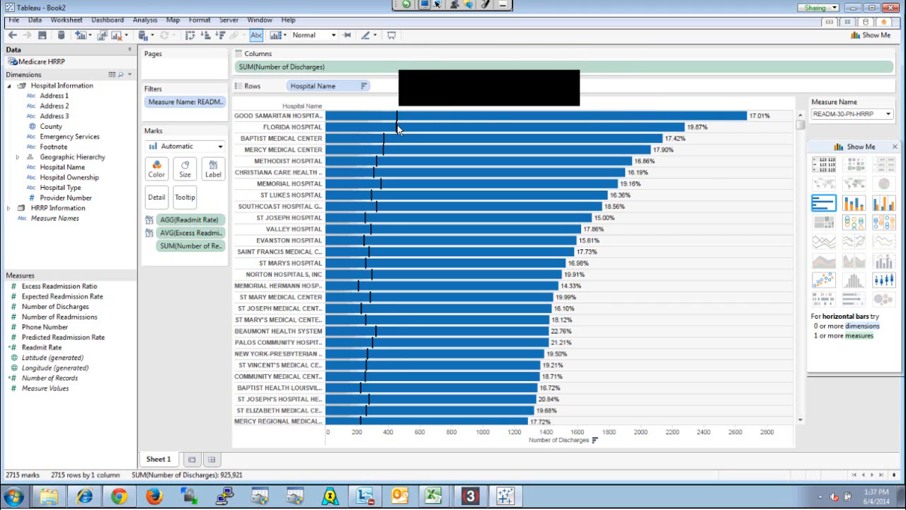
pyautogui.rightClick(397, 129)
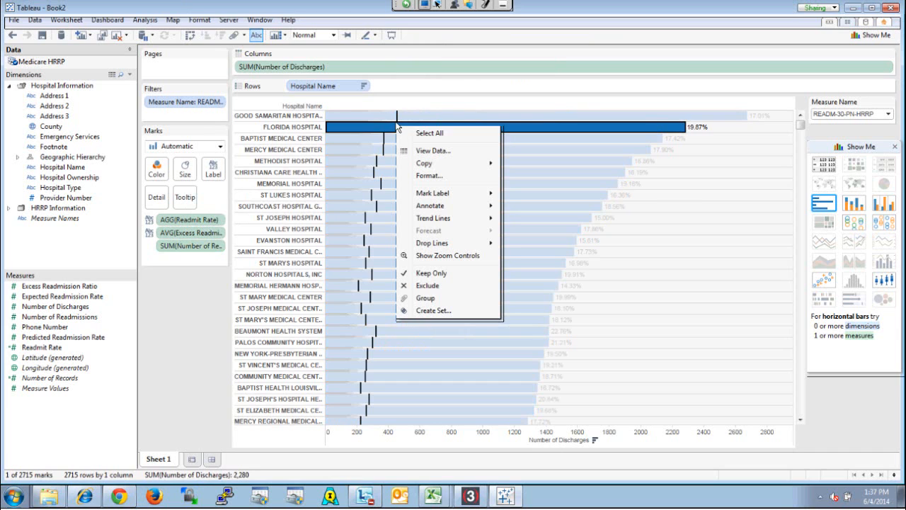
pyautogui.click(397, 127)
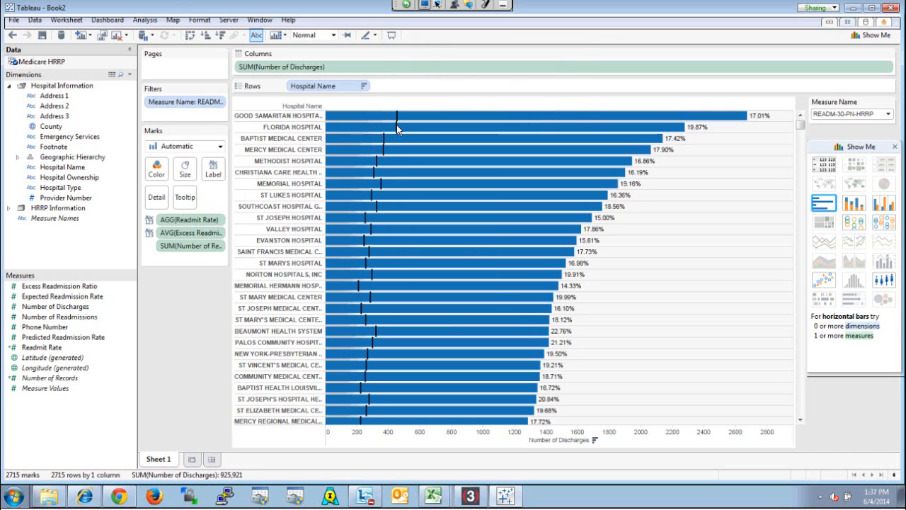
pyautogui.moveTo(397, 126)
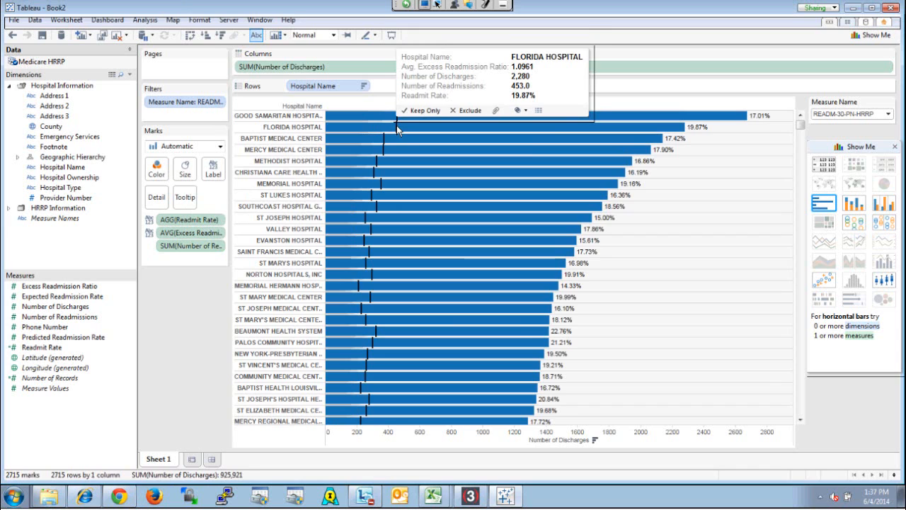
pyautogui.click(396, 126)
pyautogui.click(397, 127)
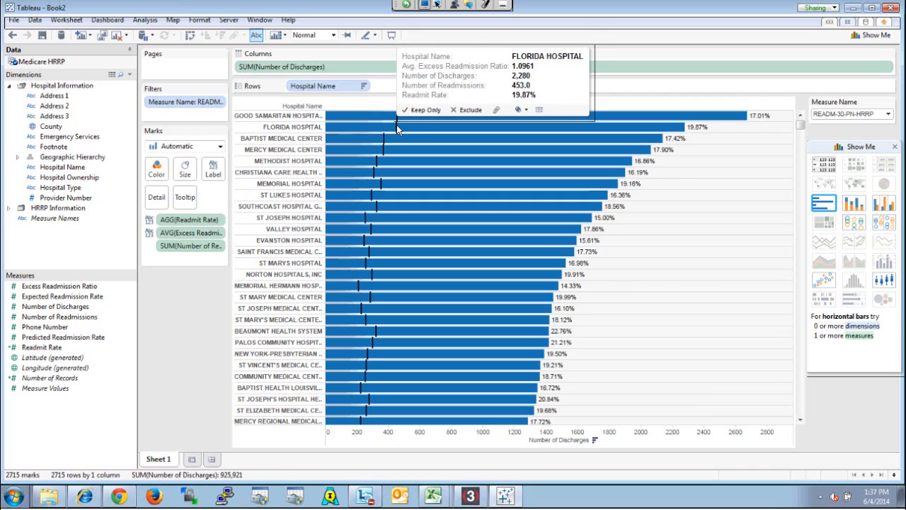
# Make the bars thin enough that the average readmissions lines extend beyond them
pyautogui.click(185, 170)
pyautogui.moveTo(257, 196); pyautogui.dragTo(207, 196)
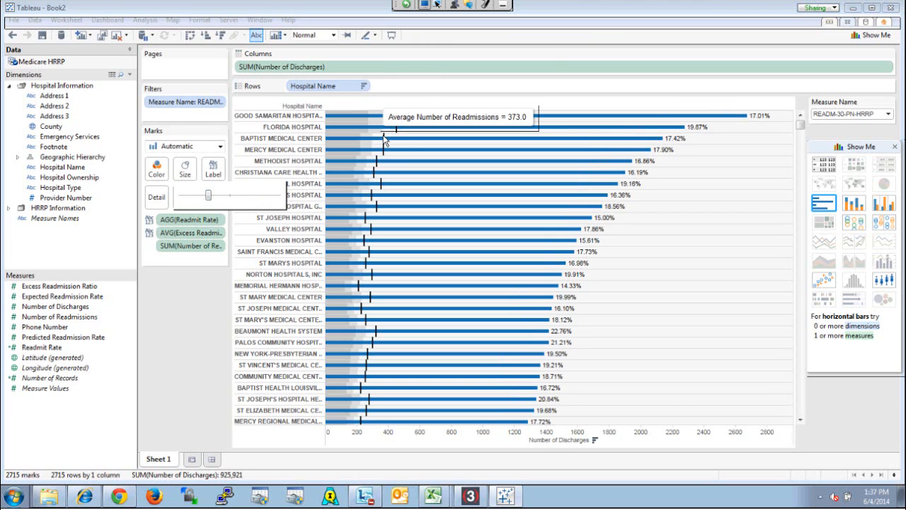
pyautogui.click(385, 140)
# Change the colour of the average Number of Readmissions reference line to orange and check it on the bars
pyautogui.rightClick(385, 138)
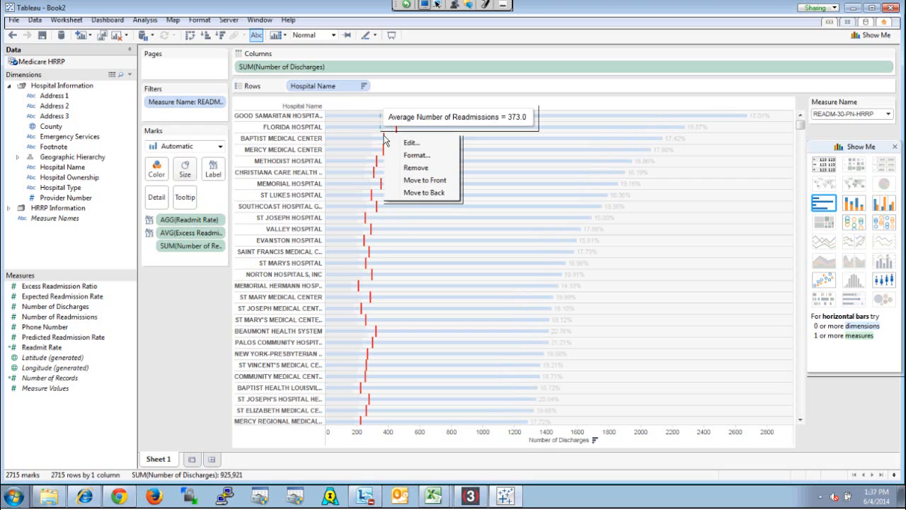
pyautogui.click(422, 143)
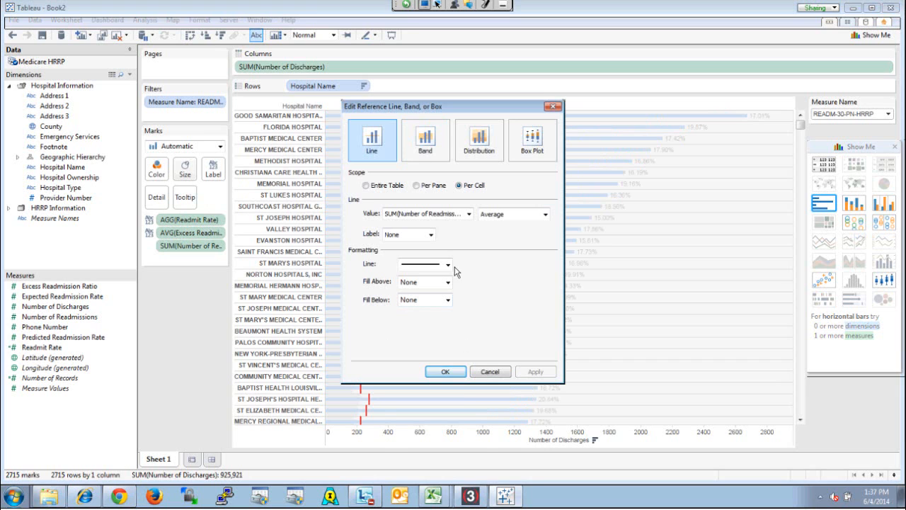
pyautogui.click(448, 265)
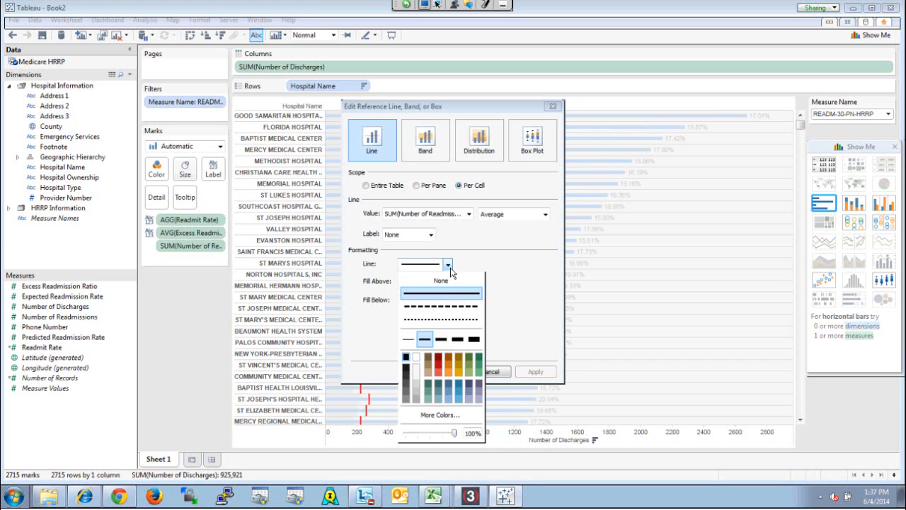
pyautogui.click(439, 415)
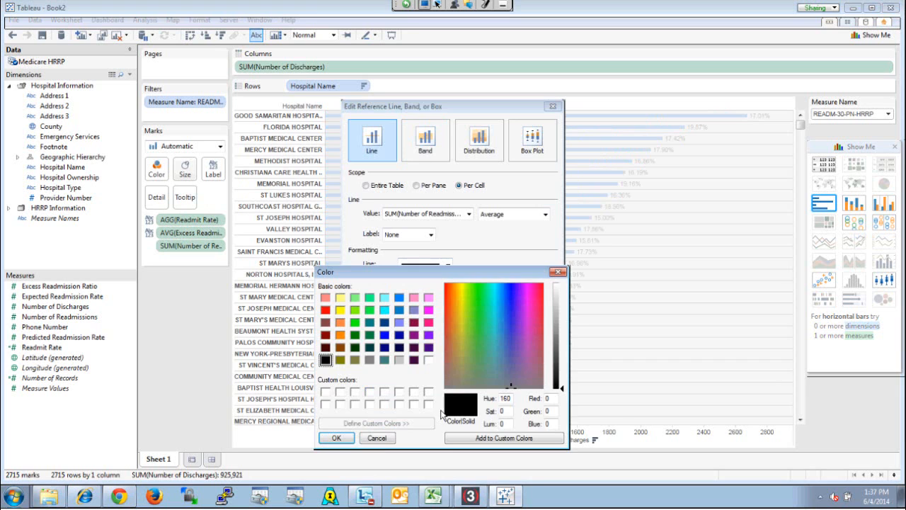
pyautogui.click(340, 334)
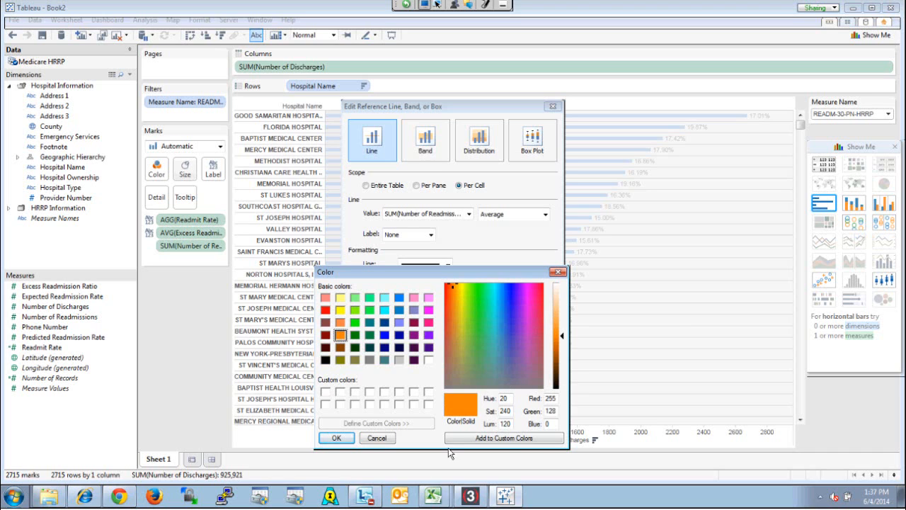
pyautogui.click(337, 437)
pyautogui.click(523, 347)
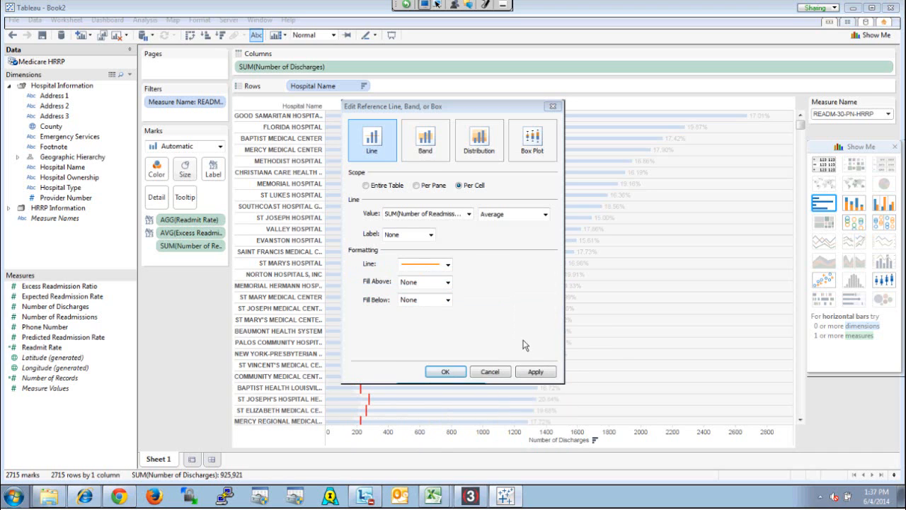
pyautogui.click(536, 372)
pyautogui.click(444, 372)
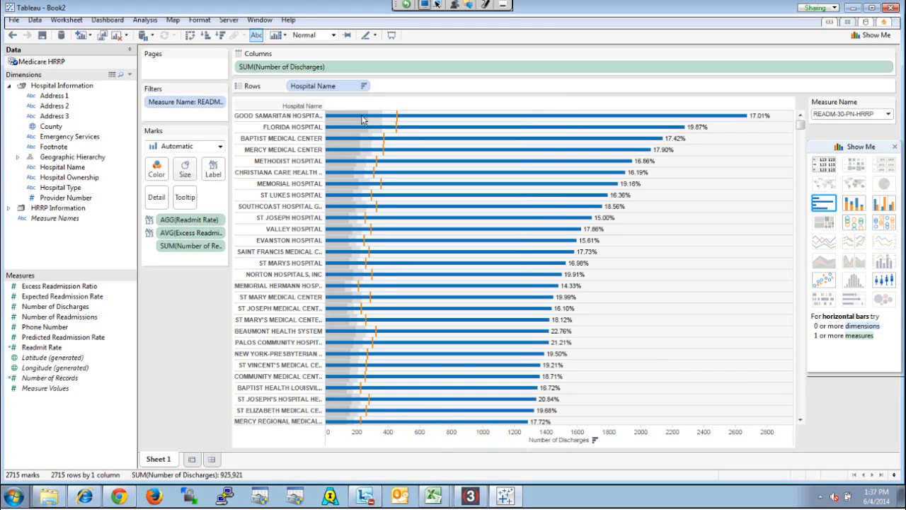
pyautogui.moveTo(382, 139)
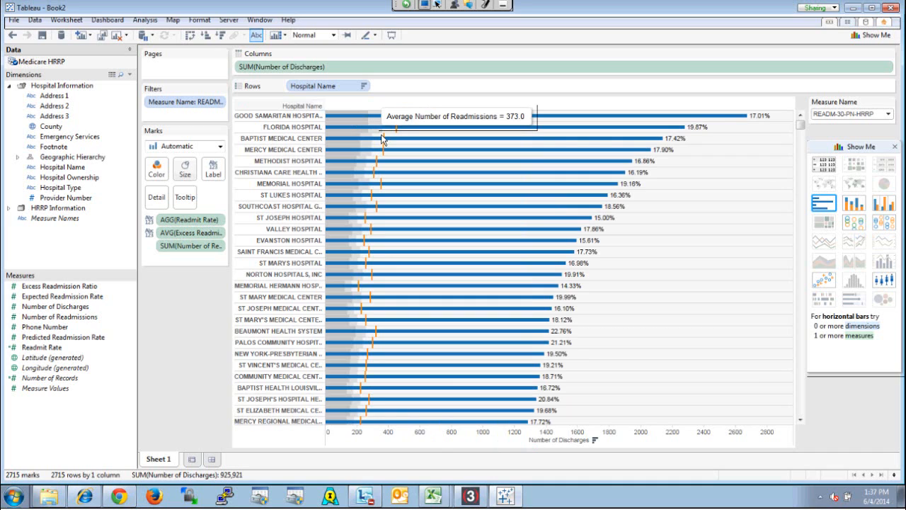
# View the description of Sheet 1 through to its data source details and close it
pyautogui.click(66, 21)
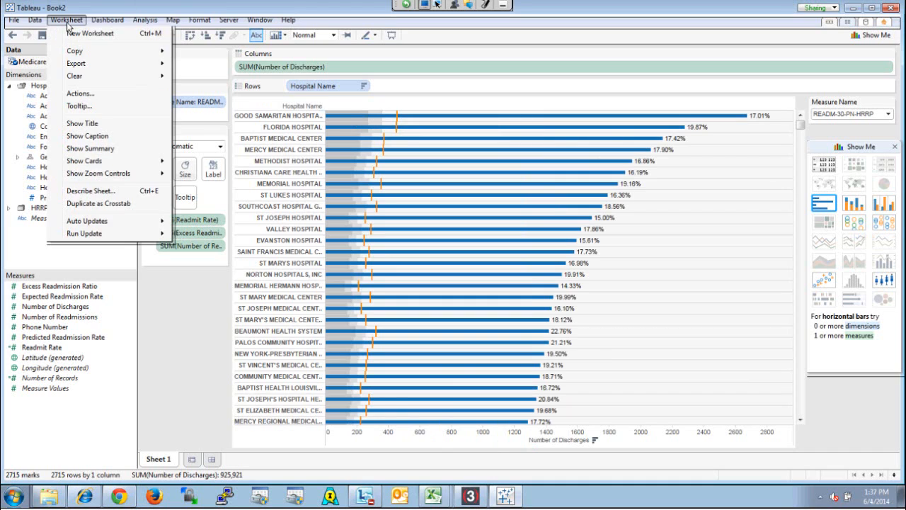
pyautogui.click(106, 191)
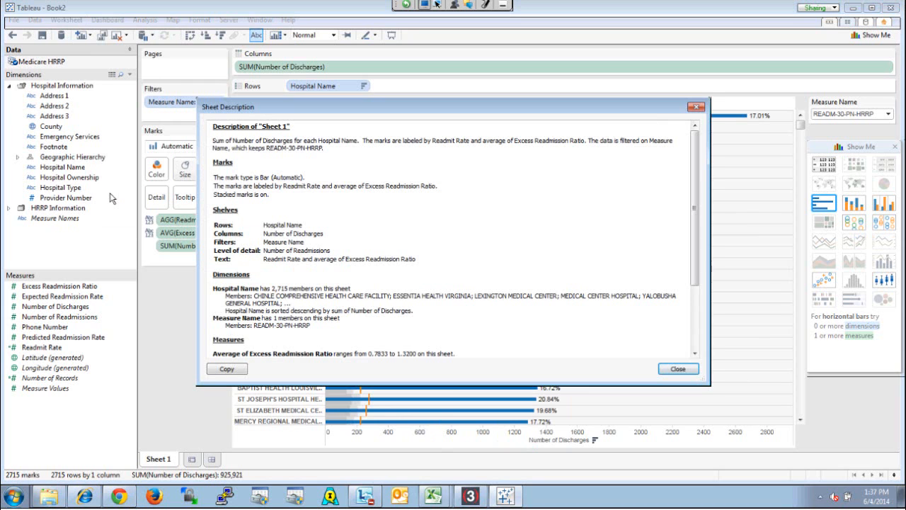
pyautogui.scroll(-4, 698, 240)
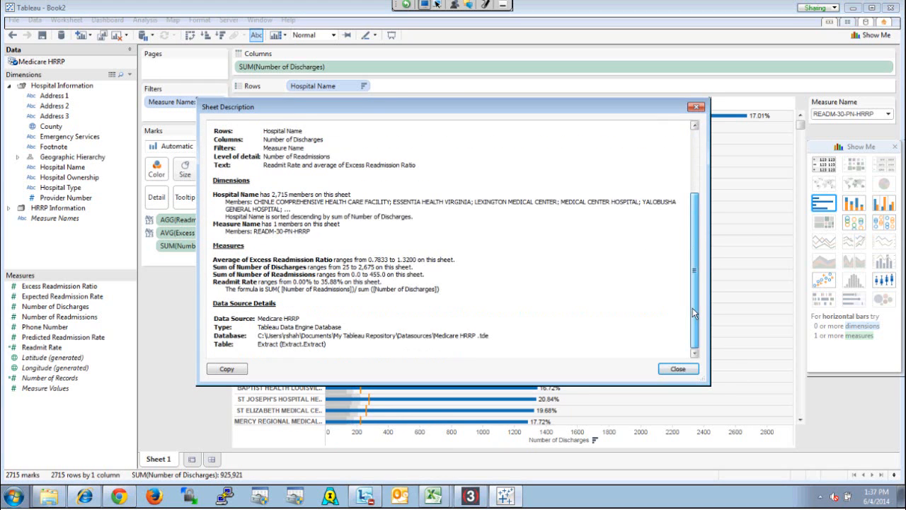
pyautogui.click(676, 370)
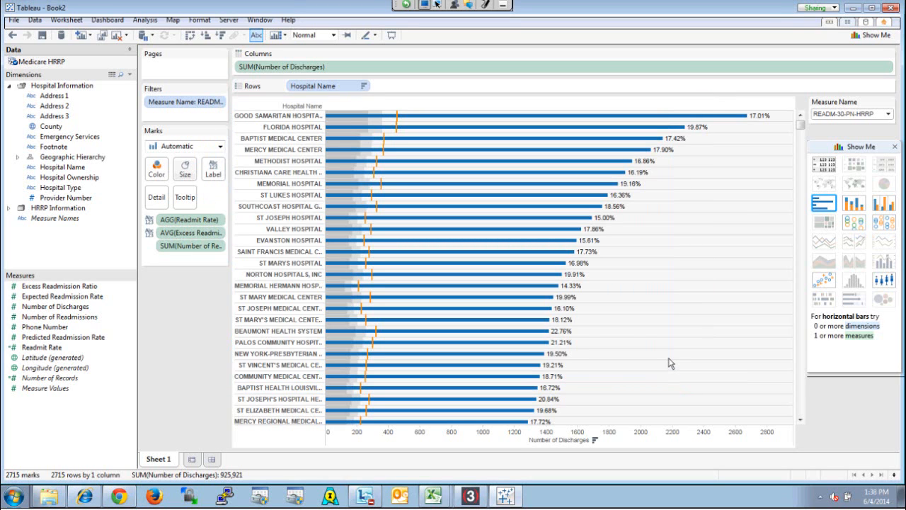
# Duplicate the worksheet as a crosstab with widened columns, and delete that crosstab sheet
pyautogui.click(70, 21)
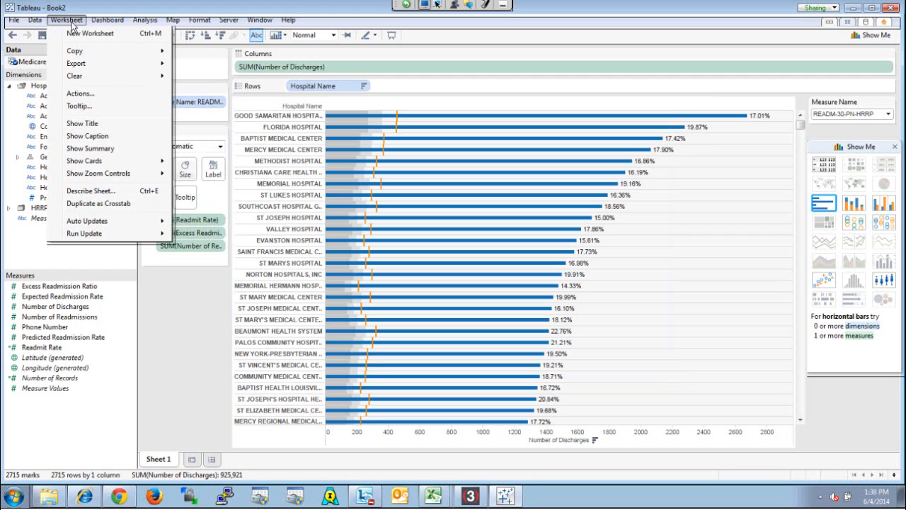
pyautogui.click(105, 203)
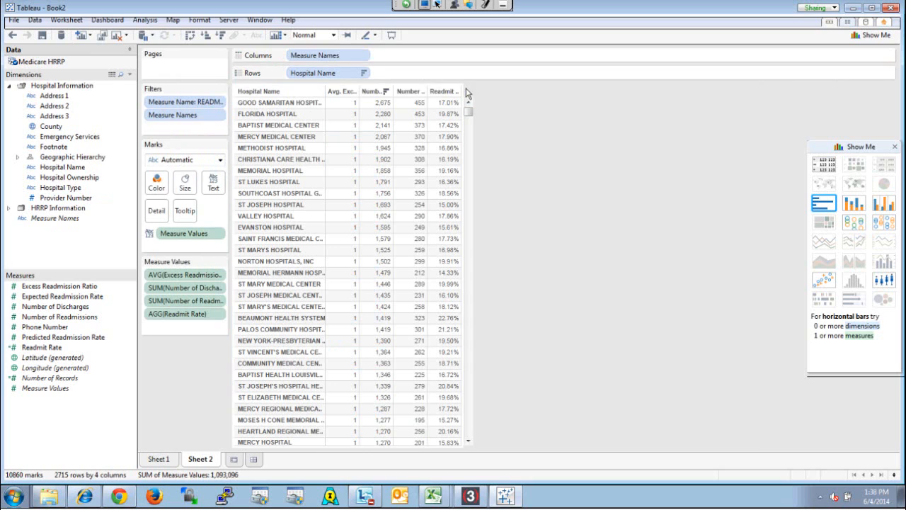
pyautogui.moveTo(462, 92); pyautogui.dragTo(578, 111)
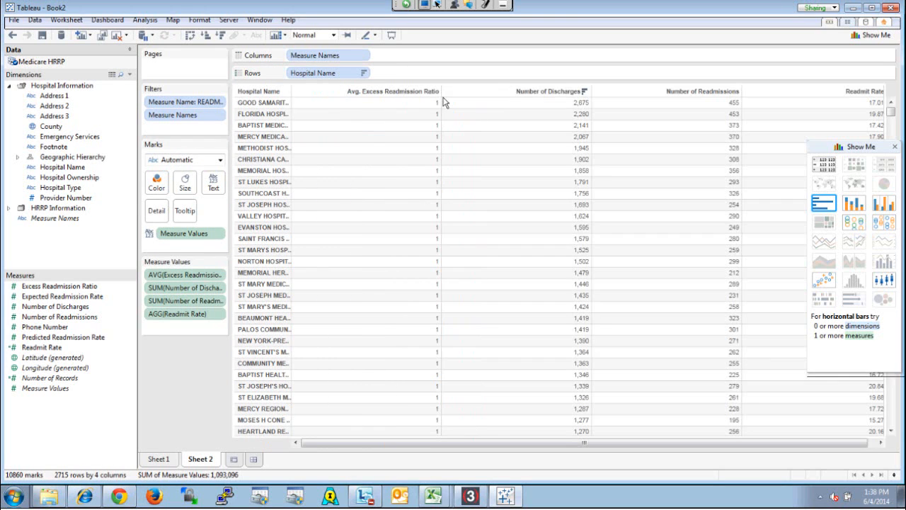
pyautogui.moveTo(441, 99); pyautogui.dragTo(413, 103)
pyautogui.rightClick(198, 460)
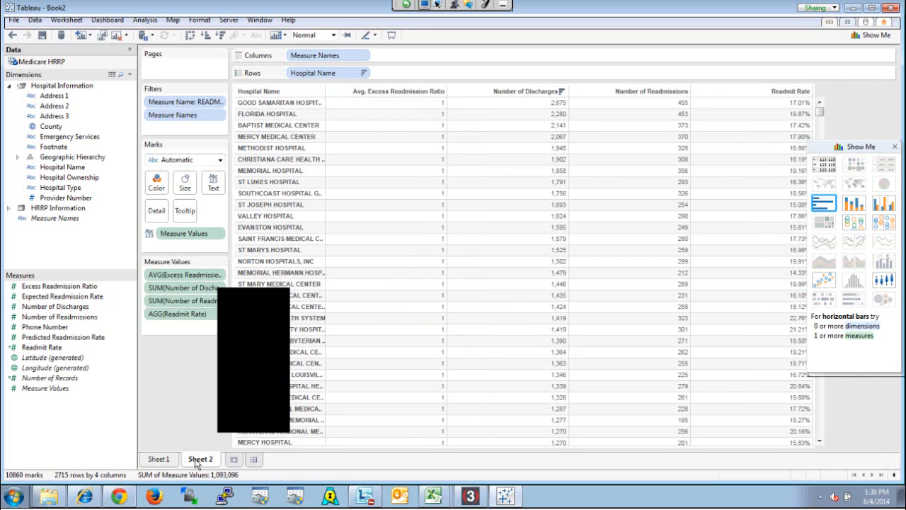
pyautogui.click(241, 343)
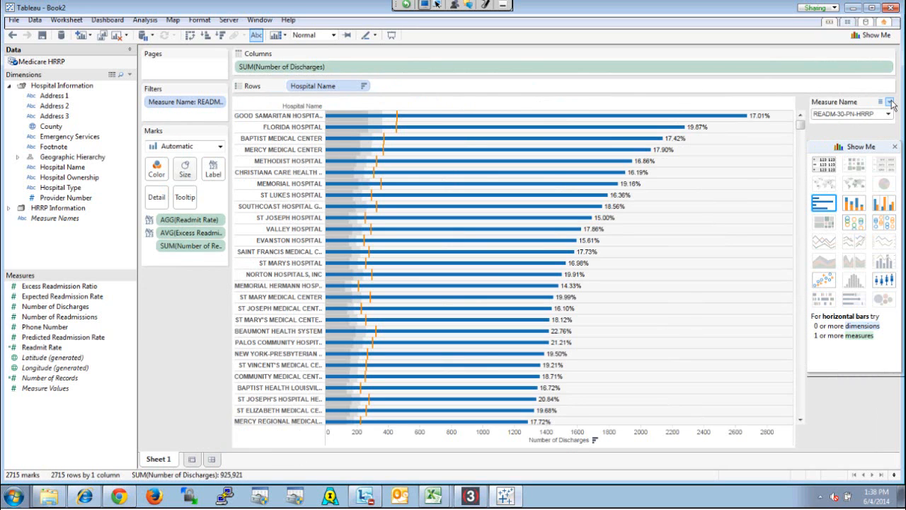
# Apply the Measure Name filter to all worksheets using this data source
pyautogui.click(890, 103)
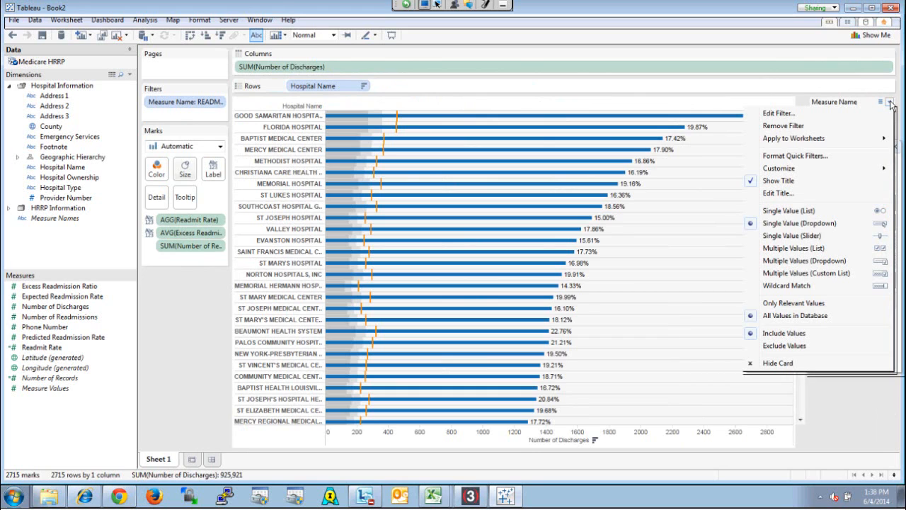
pyautogui.moveTo(868, 145)
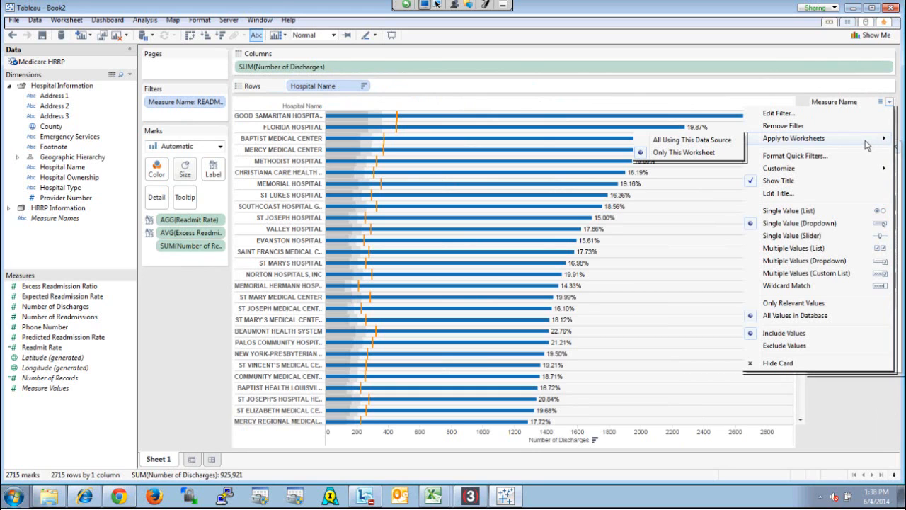
pyautogui.click(721, 145)
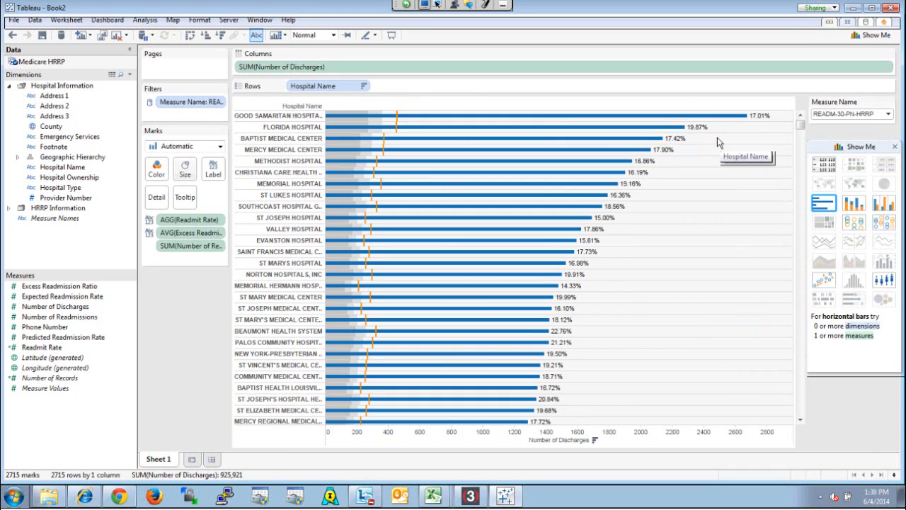
# Rename the Sheet 1 worksheet as "HRRP By Hospital"
pyautogui.doubleClick(163, 461)
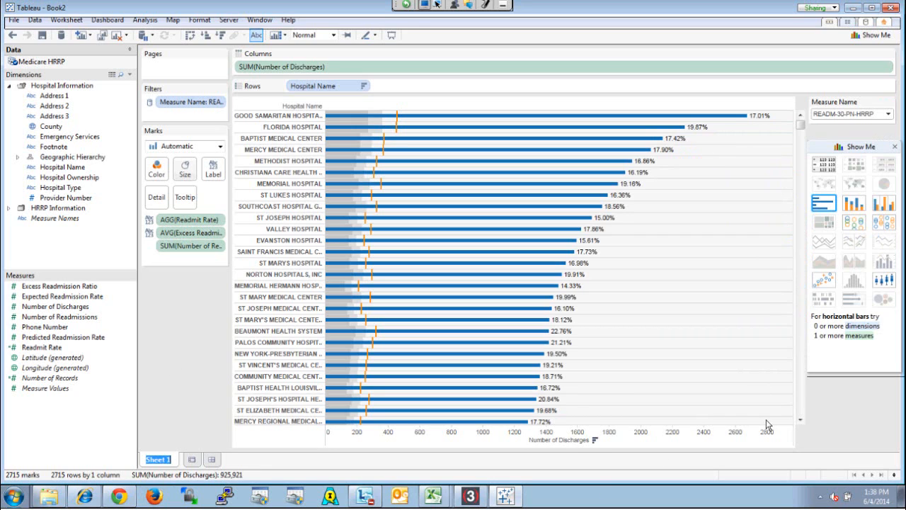
pyautogui.press('BackSpace')
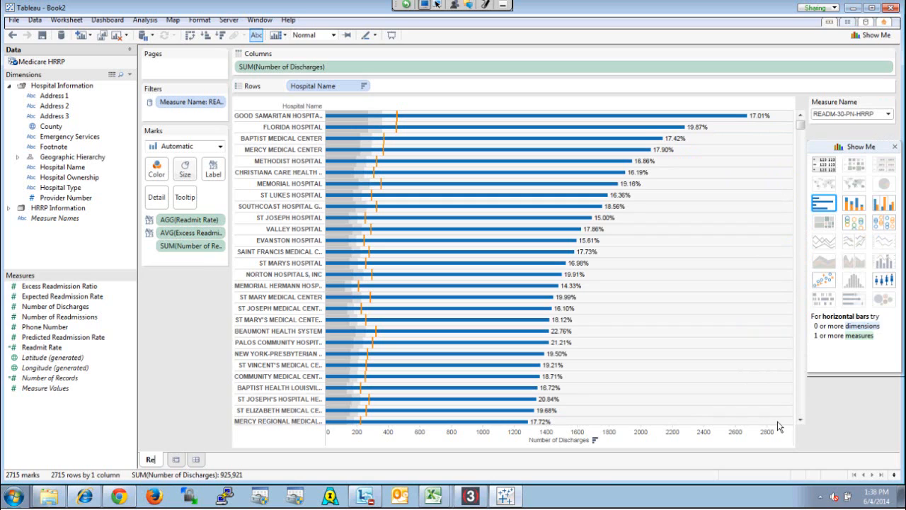
pyautogui.write('HRRP')
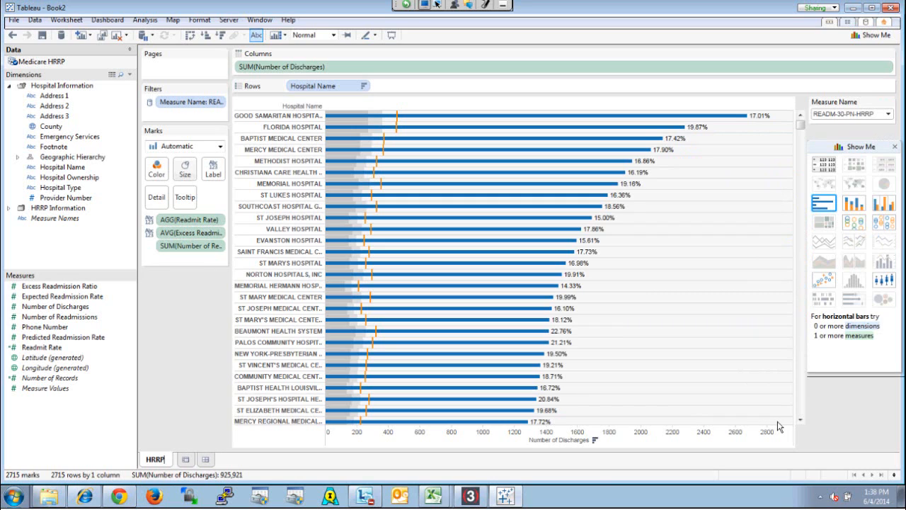
pyautogui.write(' By Hospital')
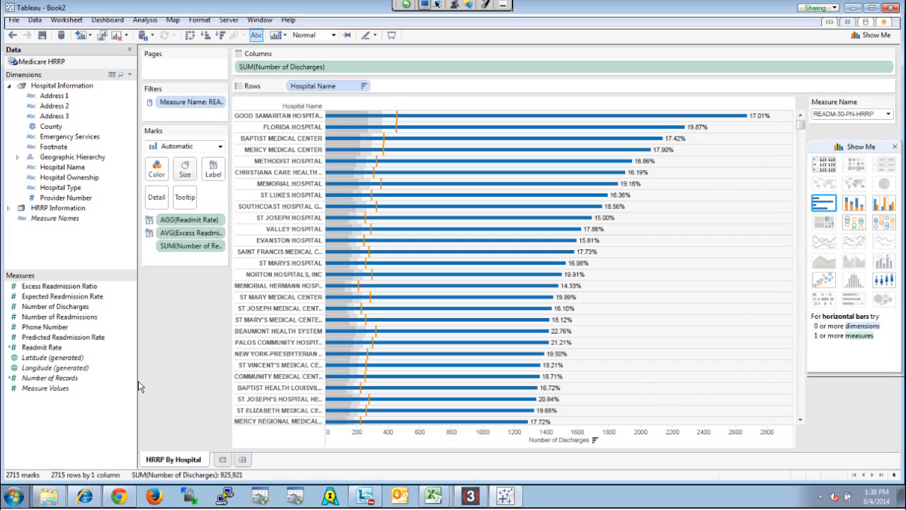
# Create a new worksheet mapping the Geographic Hierarchy by state, and keep only the contiguous United States marks
pyautogui.click(223, 459)
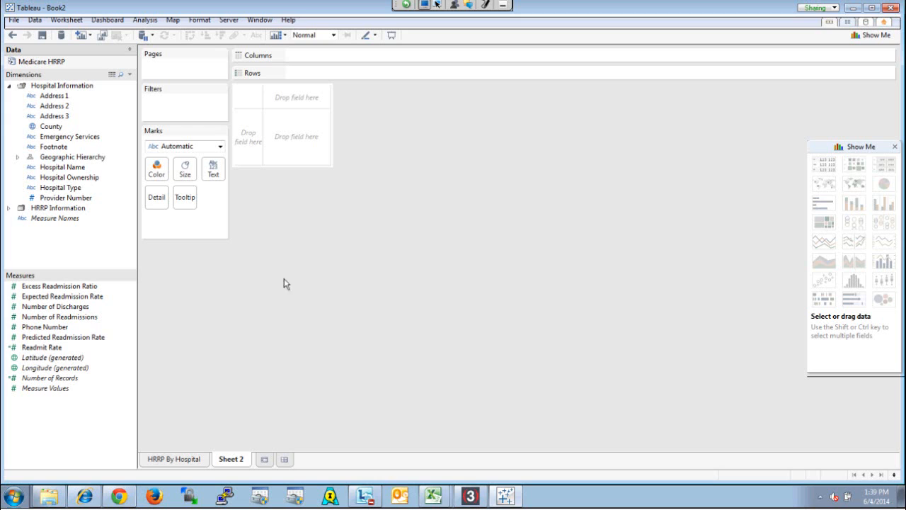
pyautogui.click(17, 156)
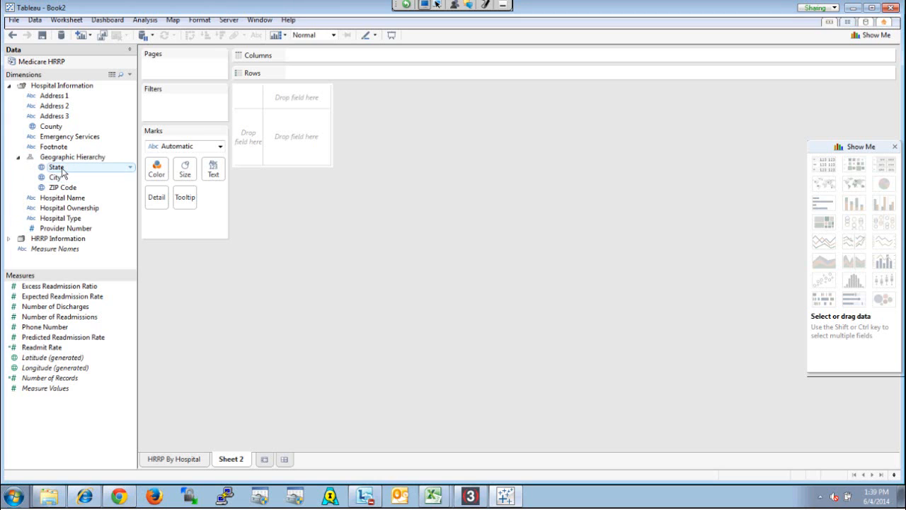
pyautogui.click(17, 156)
pyautogui.rightClick(60, 158)
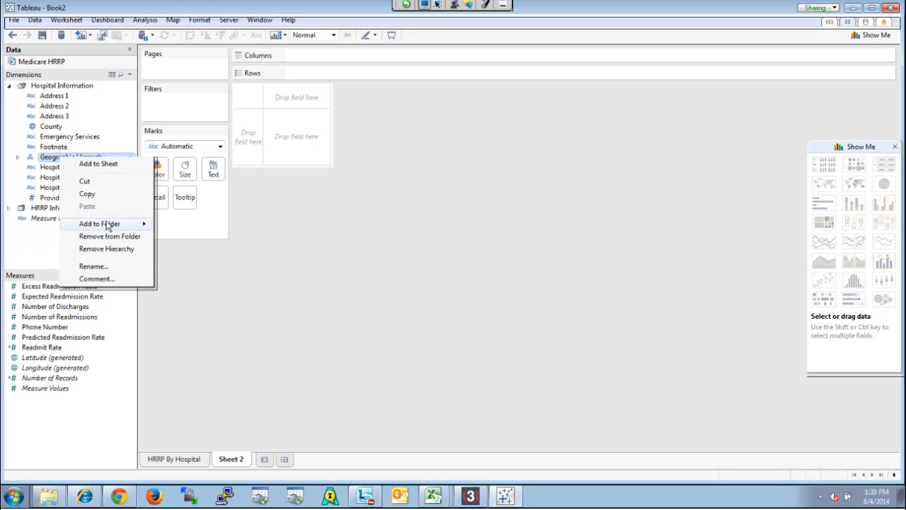
pyautogui.click(110, 165)
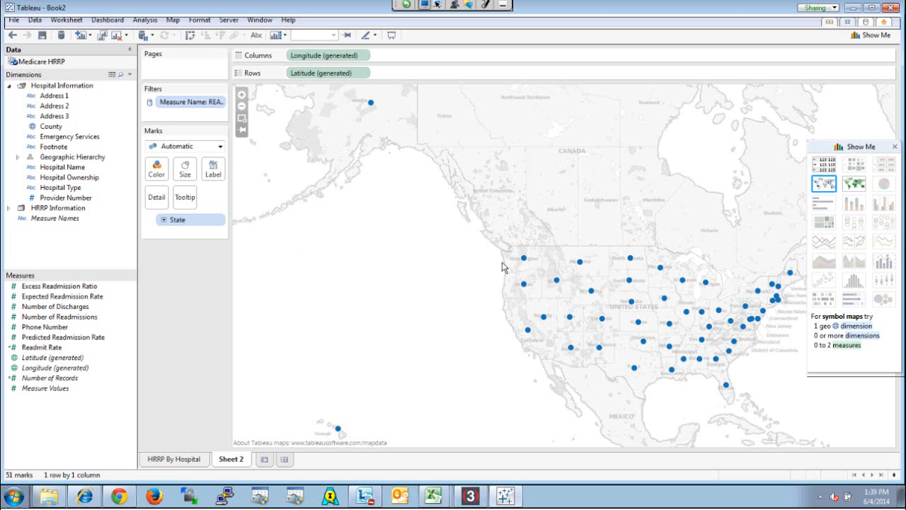
pyautogui.moveTo(473, 218); pyautogui.dragTo(800, 399)
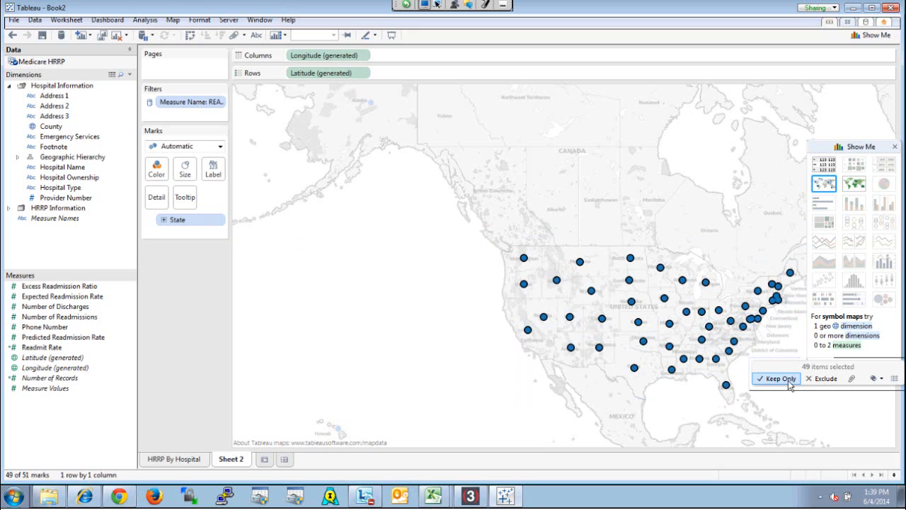
pyautogui.click(788, 381)
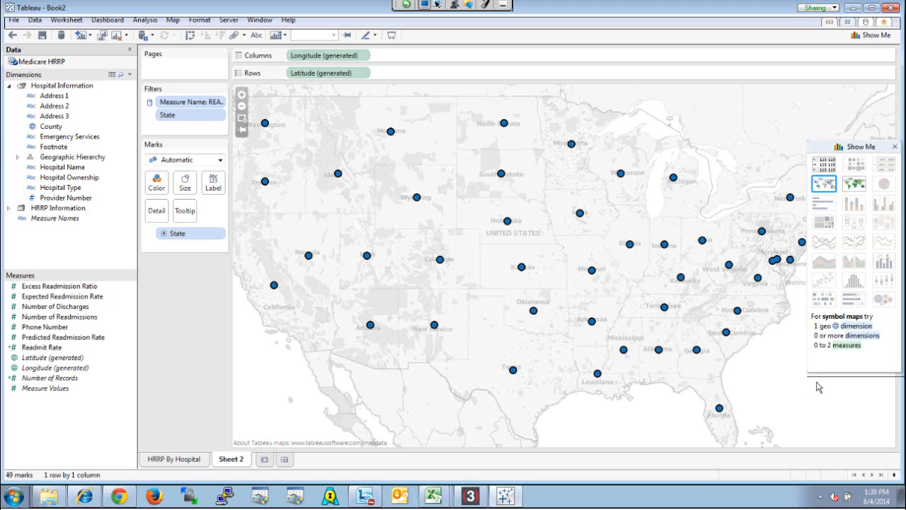
# Try sizing the state marks by Number of Readmissions, and remove that field from the map
pyautogui.click(84, 320)
pyautogui.doubleClick(84, 320)
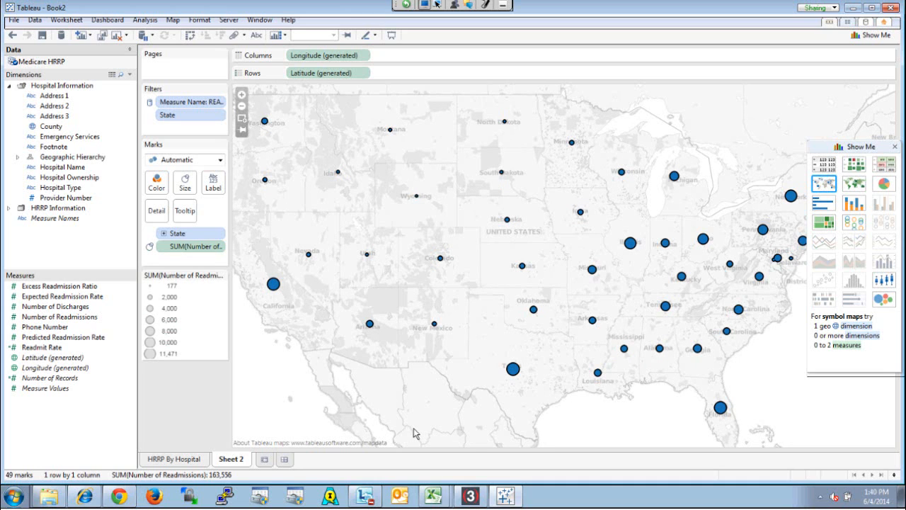
pyautogui.click(197, 249)
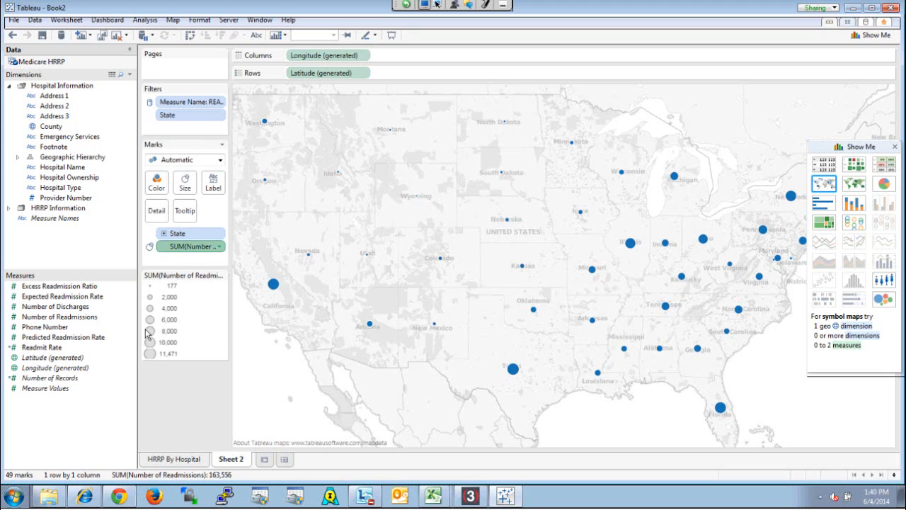
pyautogui.moveTo(148, 333); pyautogui.dragTo(63, 399)
# Try colouring the states by Number of Readmissions, add Readmit Rate as the mark size, and undo the sizing
pyautogui.moveTo(62, 320); pyautogui.dragTo(156, 187)
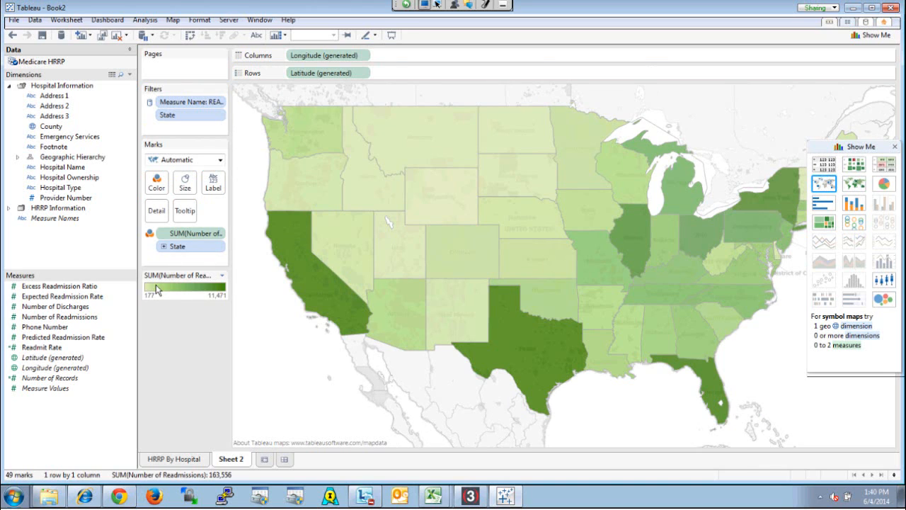
pyautogui.moveTo(517, 357)
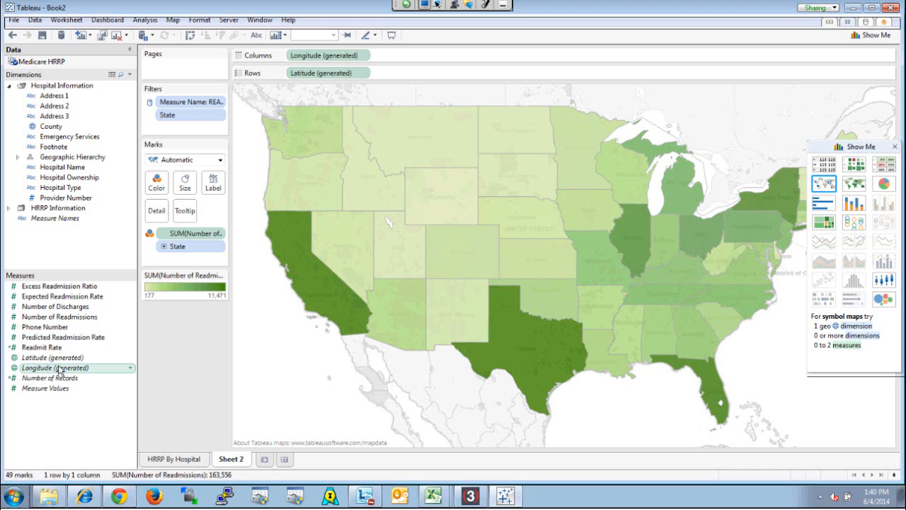
pyautogui.moveTo(43, 347); pyautogui.dragTo(185, 190)
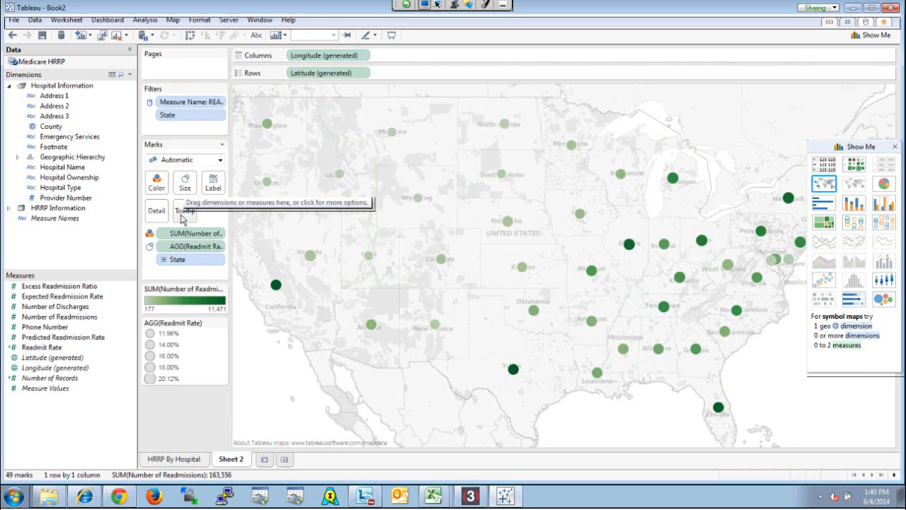
pyautogui.click(12, 34)
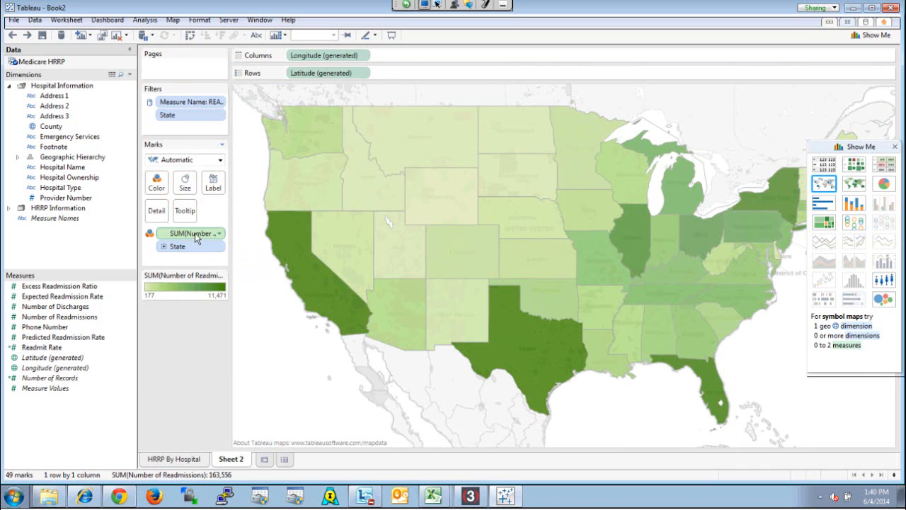
# Colour the states by Readmit Rate in place of Number of Readmissions
pyautogui.moveTo(197, 239); pyautogui.dragTo(110, 382)
pyautogui.click(48, 347)
pyautogui.moveTo(154, 194); pyautogui.dragTo(154, 189)
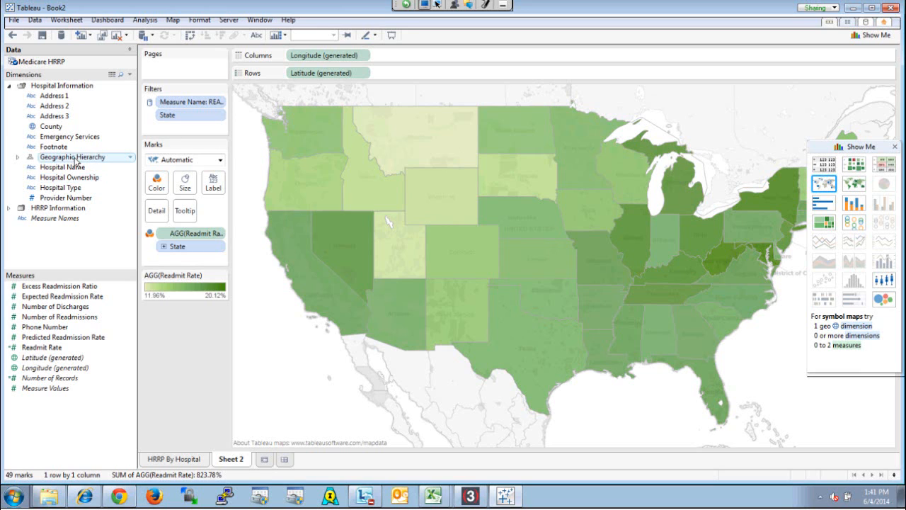
# Label the states with the Geographic Hierarchy's State, Number of Readmissions, Number of Discharges and Readmit Rate
pyautogui.moveTo(76, 161); pyautogui.dragTo(214, 187)
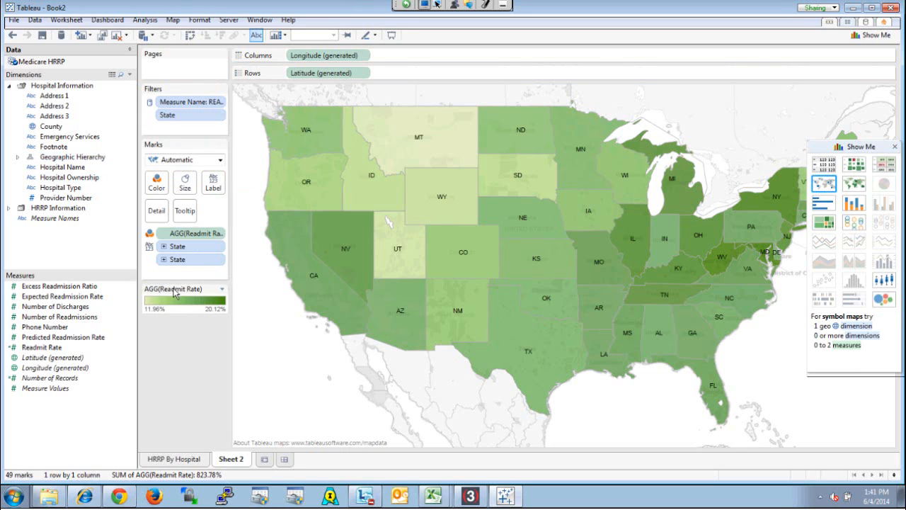
pyautogui.moveTo(680, 272)
pyautogui.moveTo(76, 319); pyautogui.dragTo(210, 190)
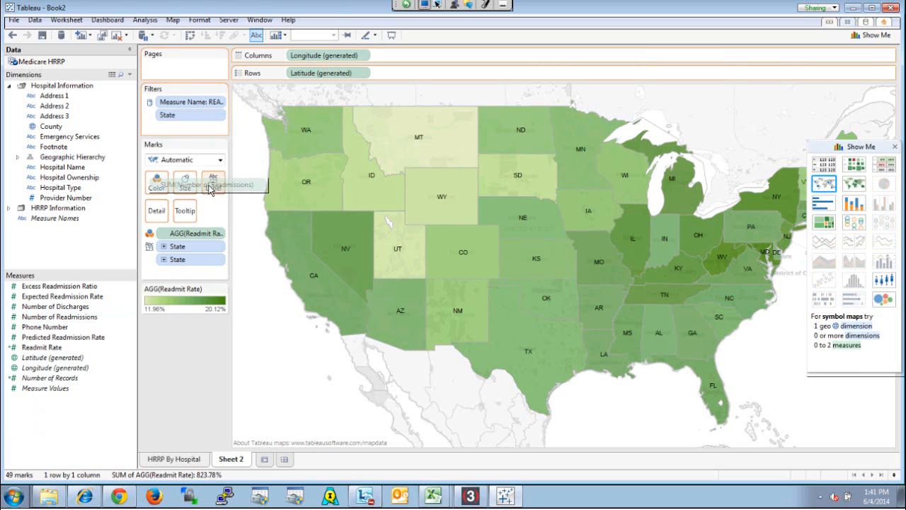
pyautogui.moveTo(211, 190); pyautogui.dragTo(211, 188)
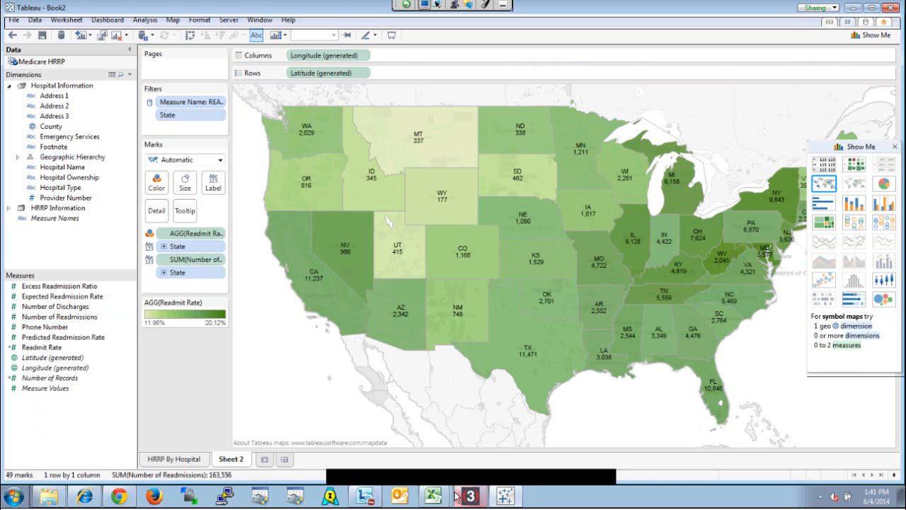
pyautogui.moveTo(56, 307); pyautogui.dragTo(213, 184)
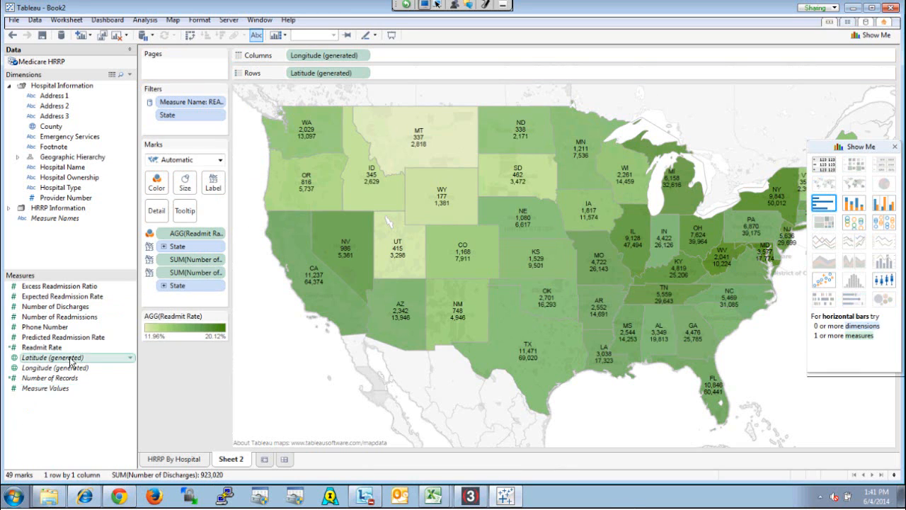
pyautogui.click(42, 347)
pyautogui.moveTo(218, 204); pyautogui.dragTo(213, 184)
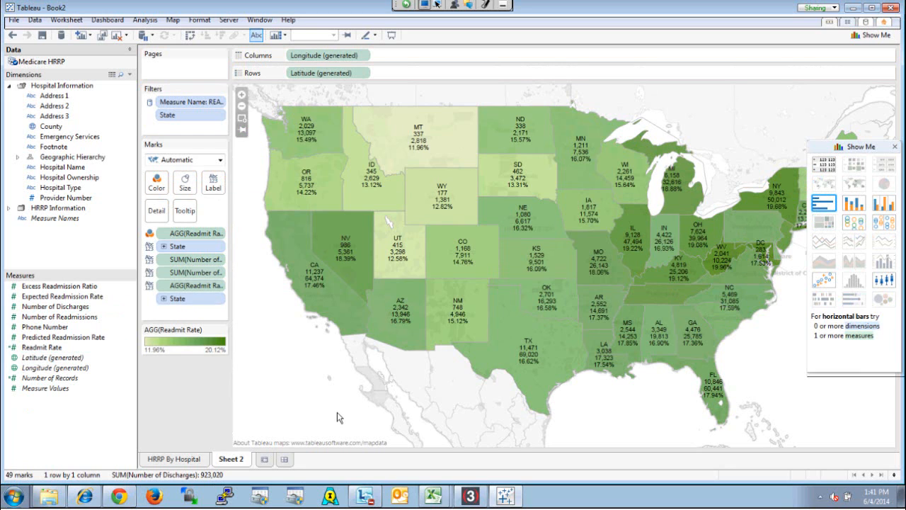
# Delete the Number of Readmissions and Number of Discharges lines from the map's label text
pyautogui.click(213, 183)
pyautogui.click(310, 242)
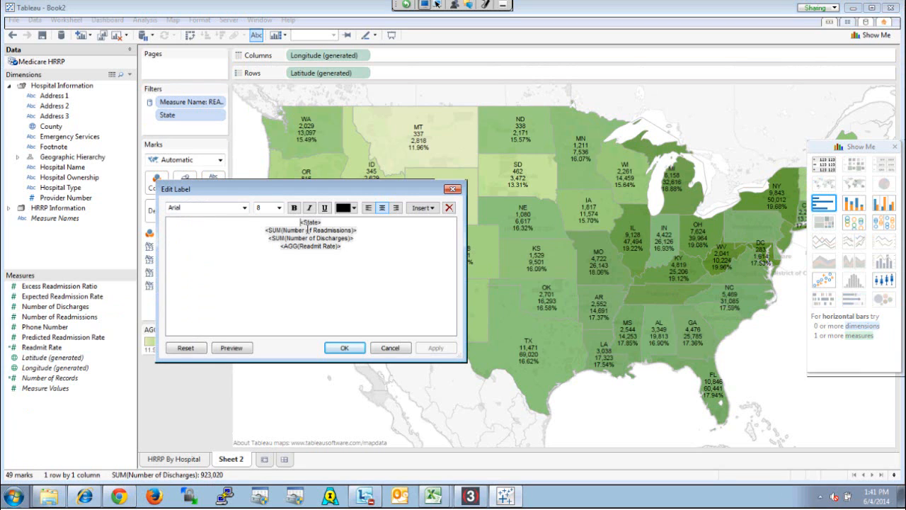
pyautogui.press('Down')
pyautogui.hotkey('ctrl', 'Left')
pyautogui.hotkey('ctrl', 'Left')
pyautogui.hotkey('ctrl', 'Left')
pyautogui.hotkey('ctrl', 'shift', 'Right')
pyautogui.hotkey('ctrl', 'shift', 'Right')
pyautogui.hotkey('ctrl', 'shift', 'Right')
pyautogui.hotkey('ctrl', 'shift', 'Right')
pyautogui.hotkey('ctrl', 'shift', 'Right')
pyautogui.hotkey('ctrl', 'shift', 'Right')
pyautogui.hotkey('ctrl', 'shift', 'Right')
pyautogui.hotkey('ctrl', 'shift', 'Right')
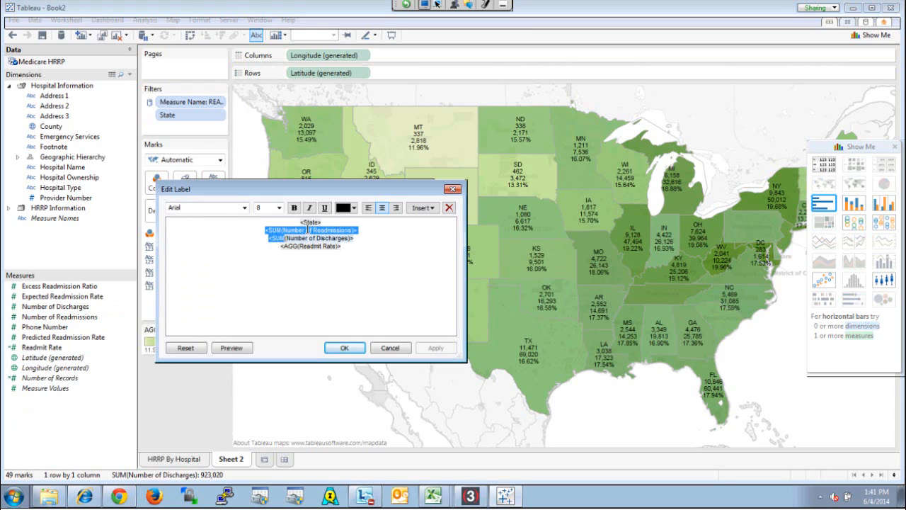
pyautogui.hotkey('ctrl', 'shift', 'Right')
pyautogui.hotkey('ctrl', 'shift', 'Right')
pyautogui.press('Delete')
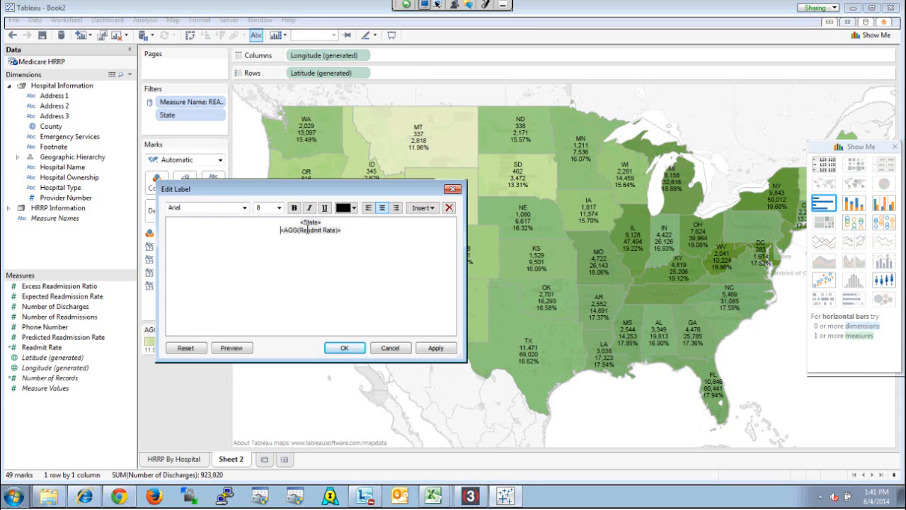
# Prefix the Readmit Rate line of the label text with "Rate: " and apply it to the map
pyautogui.write('Rate:')
pyautogui.click(437, 349)
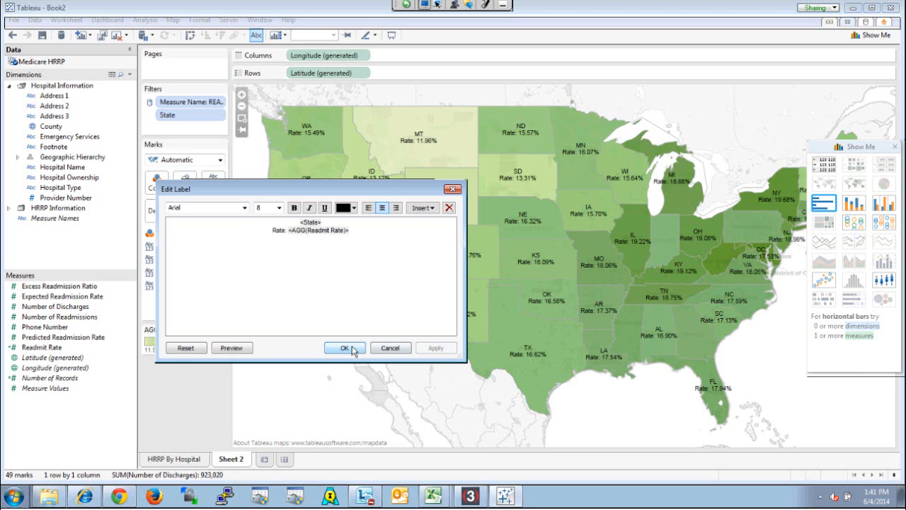
pyautogui.click(344, 348)
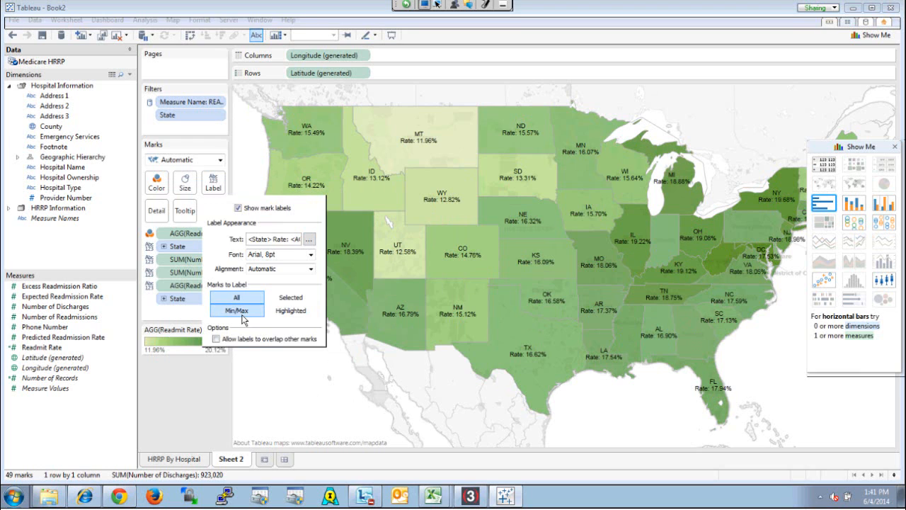
# Try labelling only selected marks by picking Utah, and return the labels to all marks with the state deselected
pyautogui.click(295, 312)
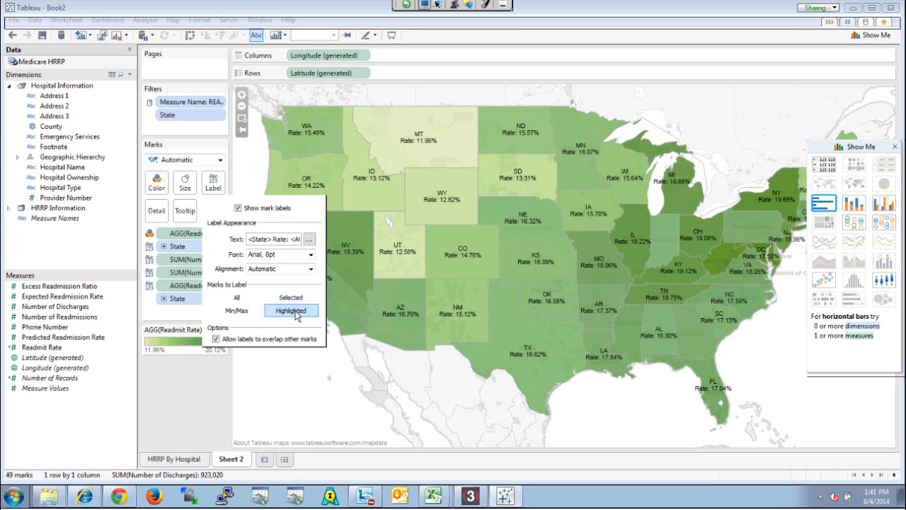
pyautogui.click(293, 298)
pyautogui.click(291, 386)
pyautogui.click(423, 258)
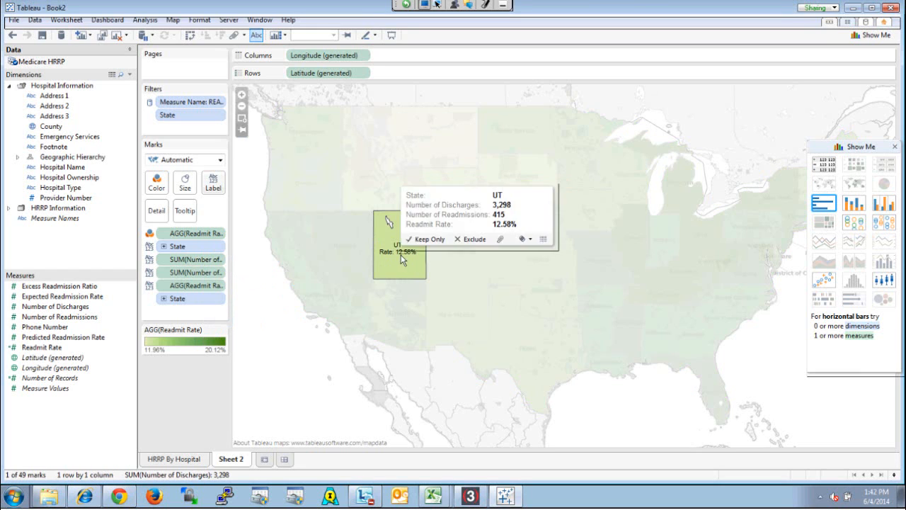
pyautogui.click(213, 183)
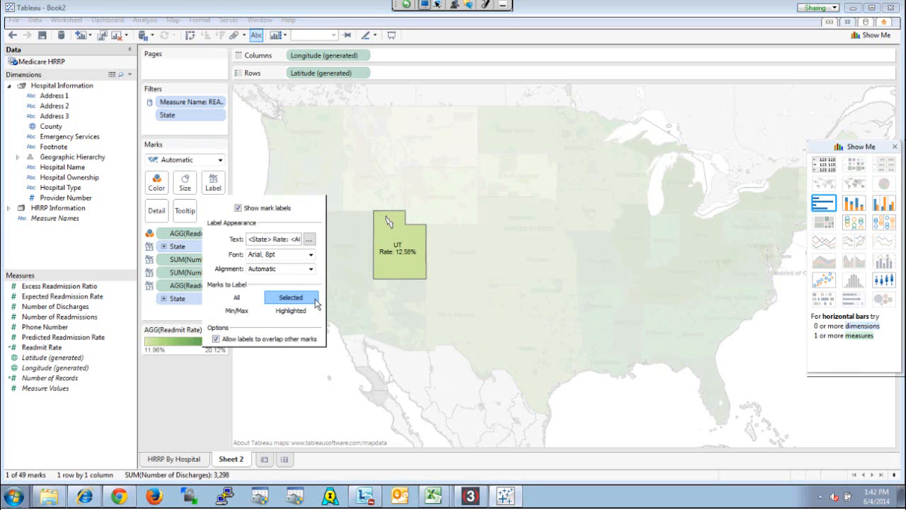
pyautogui.click(237, 298)
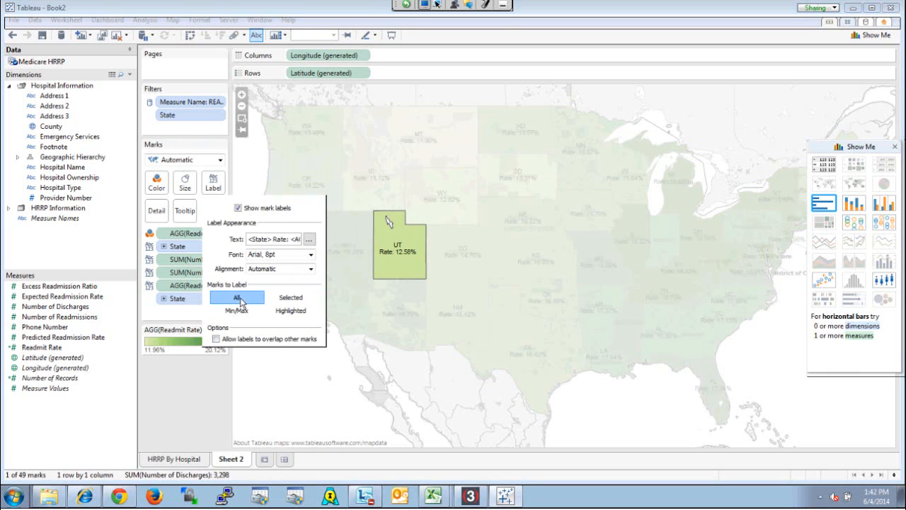
pyautogui.click(297, 389)
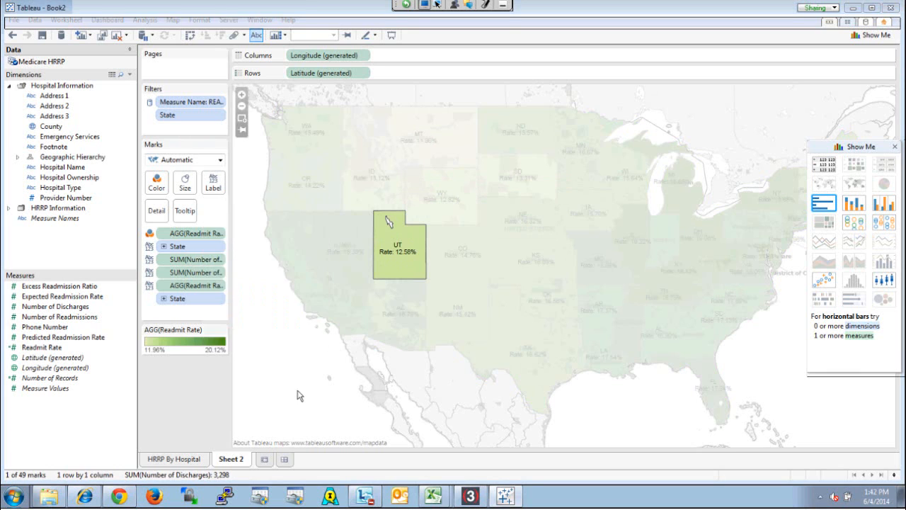
pyautogui.click(297, 390)
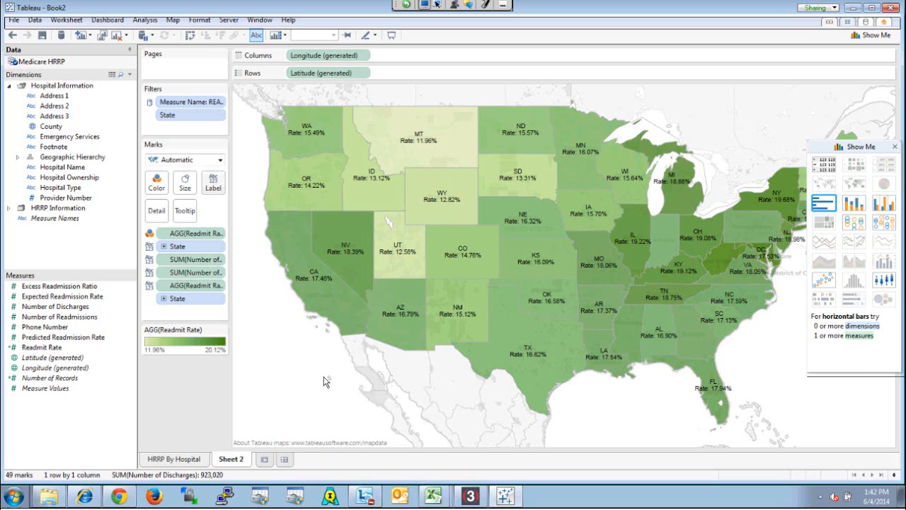
# Close the chart type suggestions and return to the HRRP By Hospital worksheet
pyautogui.click(895, 147)
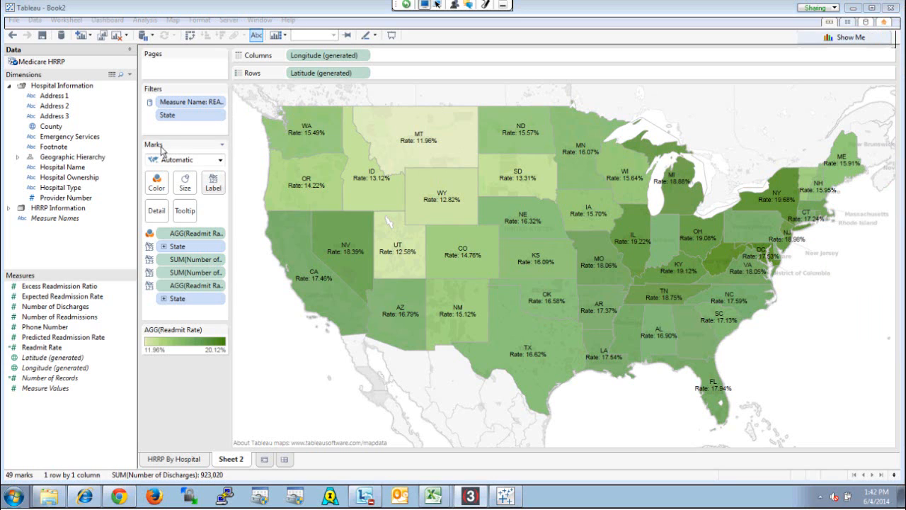
pyautogui.click(185, 459)
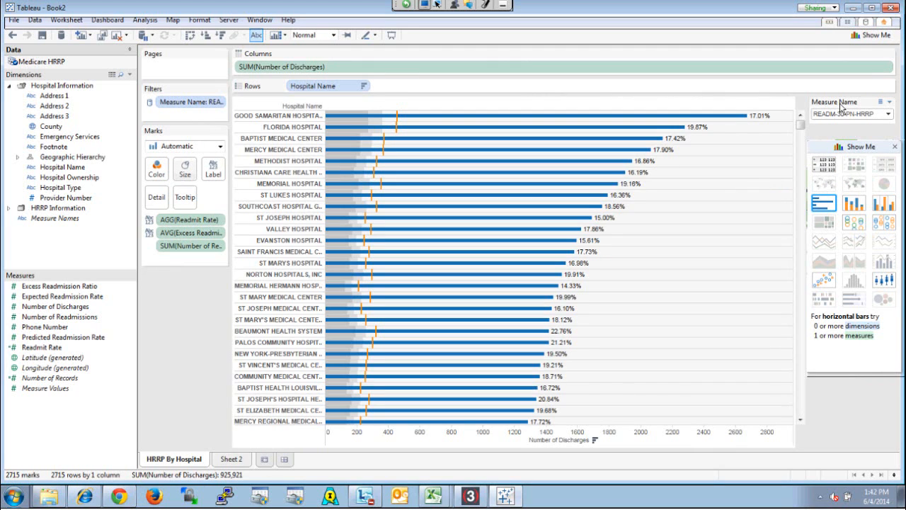
# Check which worksheets the Measure Name filter applies to, and return to the state map on Sheet 2
pyautogui.click(889, 102)
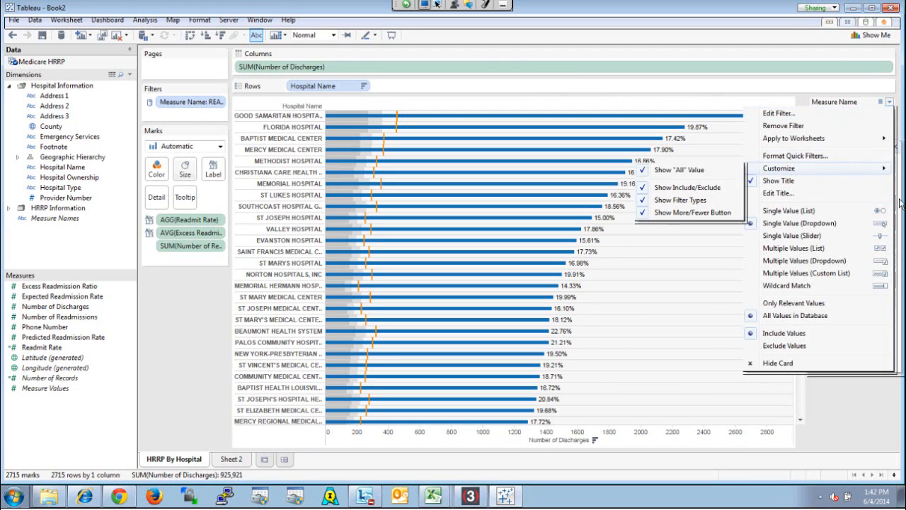
pyautogui.moveTo(791, 139)
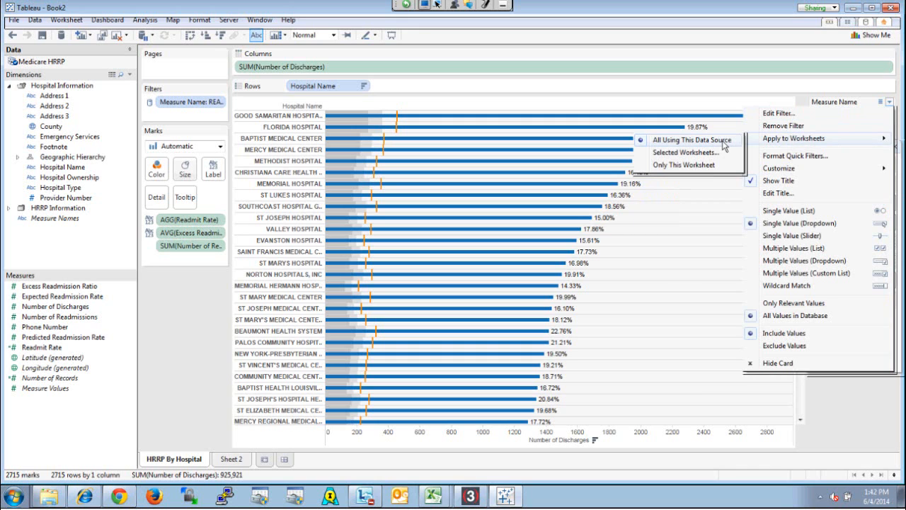
pyautogui.click(239, 459)
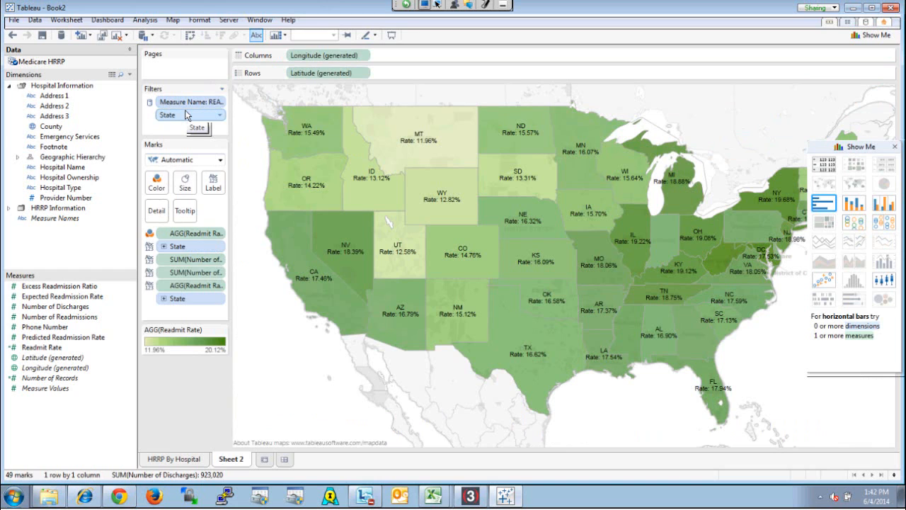
# Rename Sheet 2 as HRRP By State
pyautogui.doubleClick(239, 465)
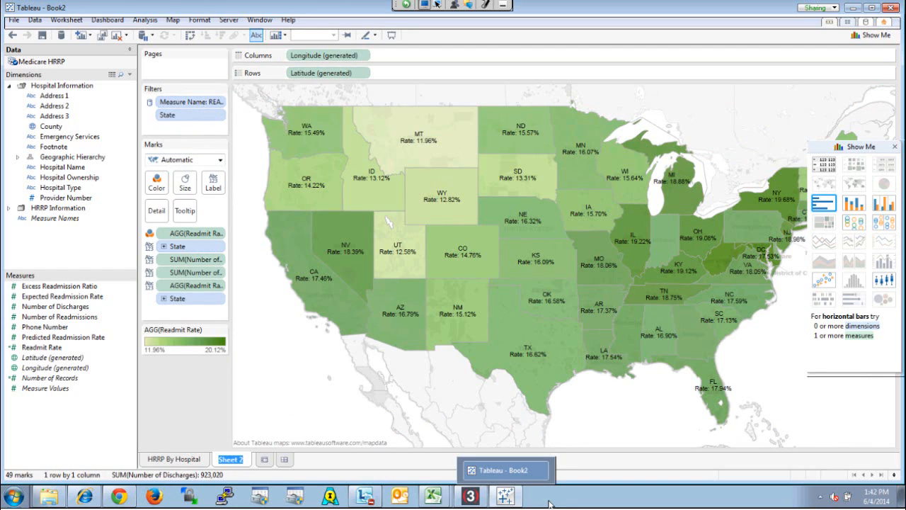
pyautogui.write('HRRP By State')
pyautogui.press('Return')
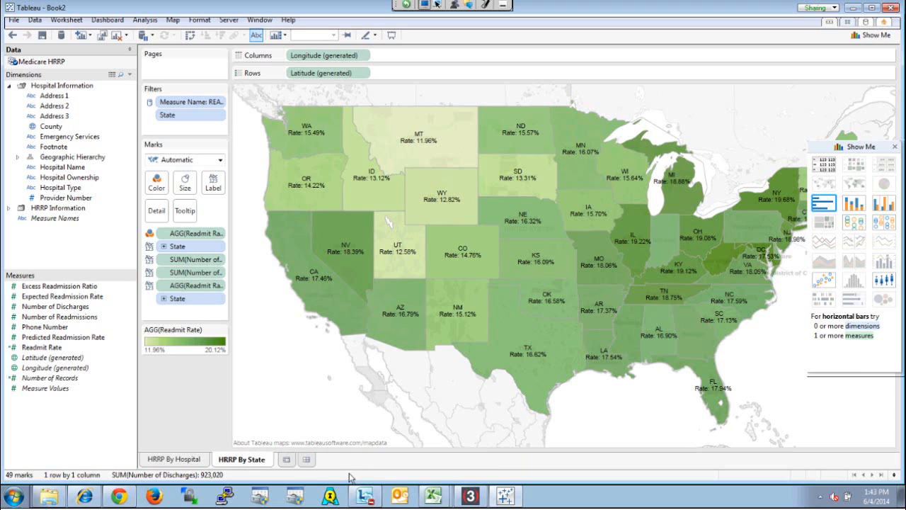
# Create a dashboard with the HRRP By State map and the HRRP By Hospital chart tiled below it
pyautogui.click(306, 460)
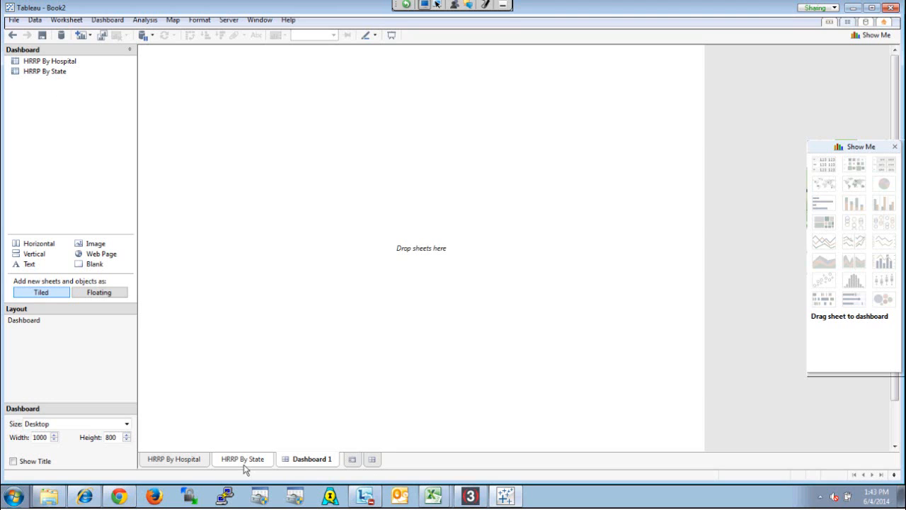
pyautogui.moveTo(48, 73); pyautogui.dragTo(259, 99)
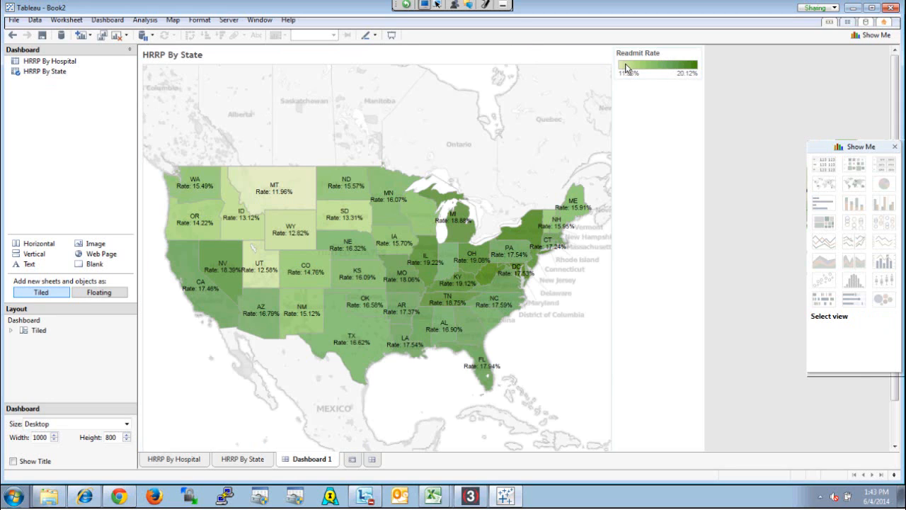
pyautogui.moveTo(40, 61); pyautogui.dragTo(37, 247)
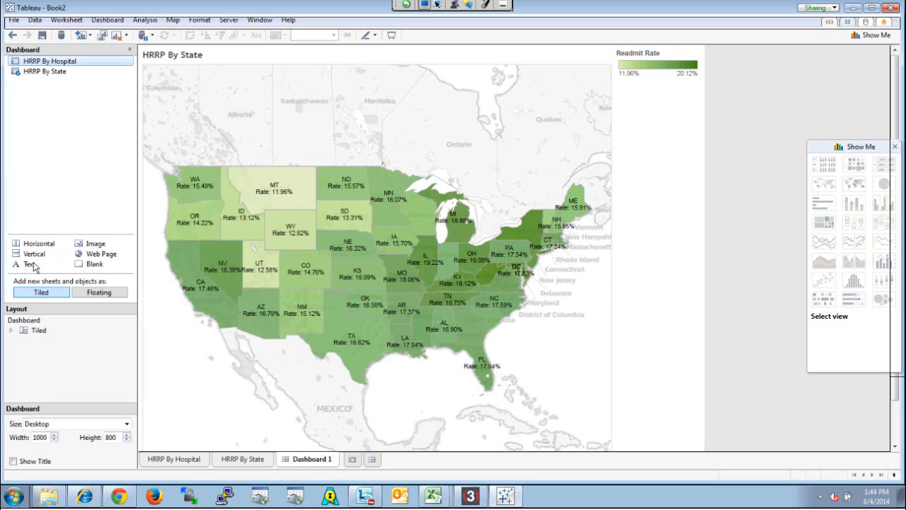
pyautogui.moveTo(32, 265); pyautogui.dragTo(387, 391)
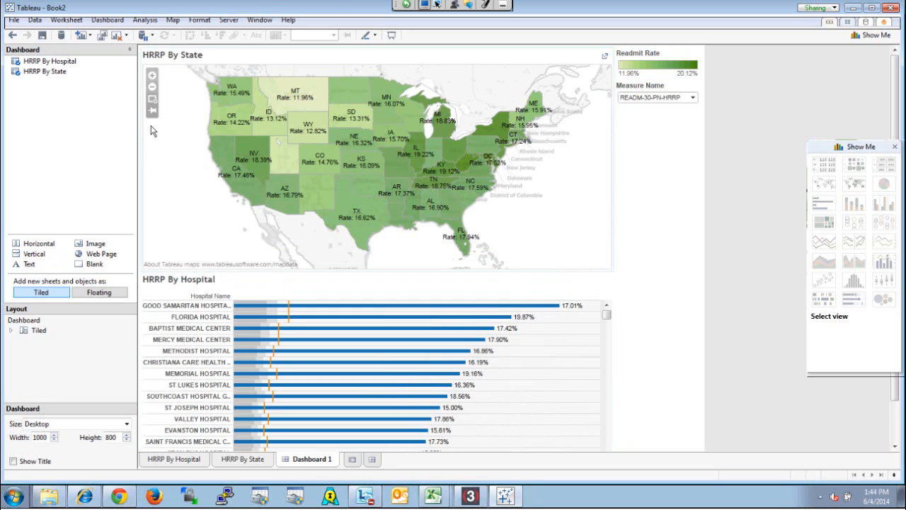
# Hide the titles of the HRRP By State and HRRP By Hospital views on the dashboard
pyautogui.click(211, 62)
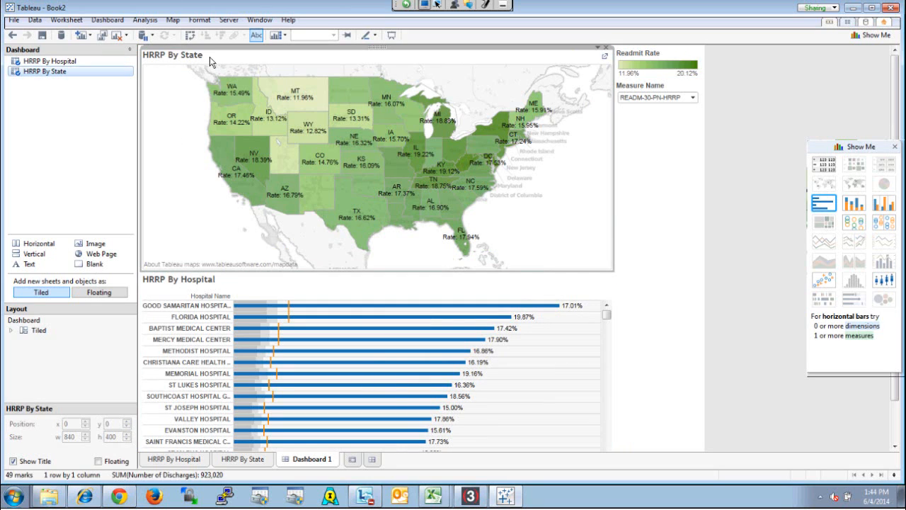
pyautogui.click(14, 462)
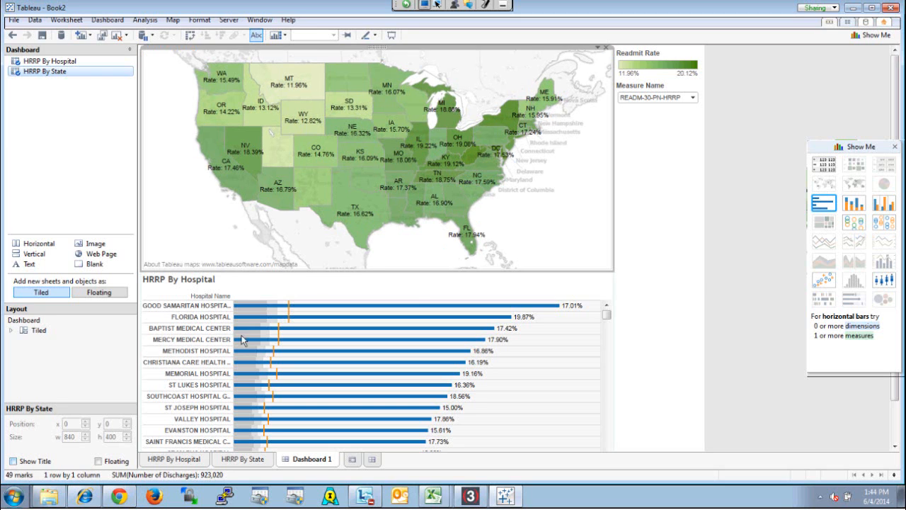
pyautogui.click(303, 287)
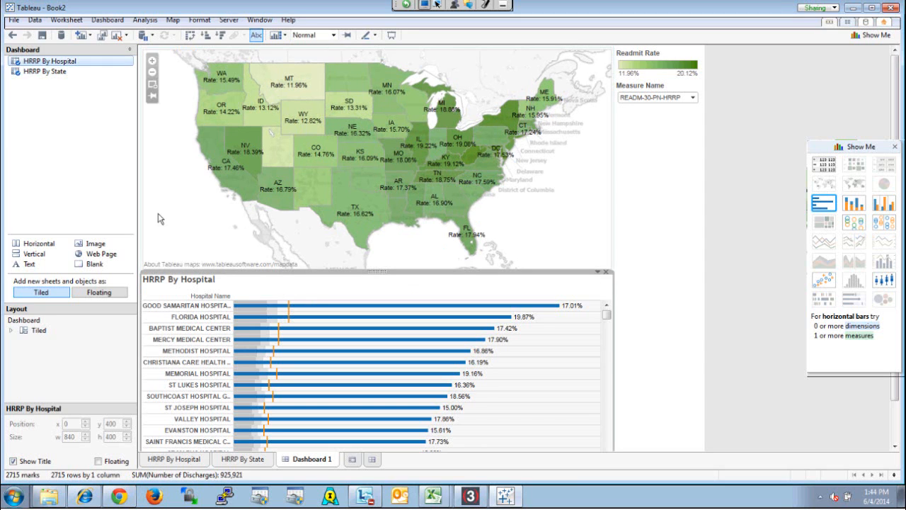
pyautogui.click(13, 461)
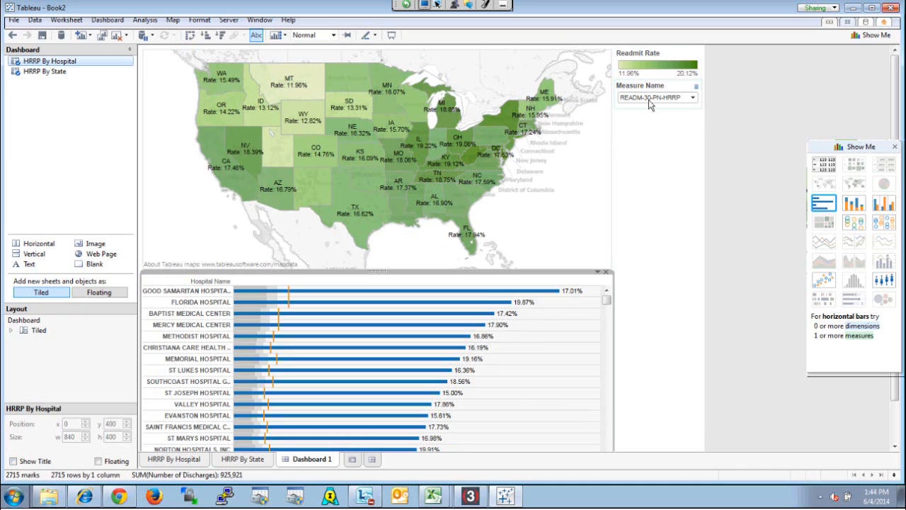
# Float the Readmit Rate legend over the map's southwest corner and the Measure Name filter directly beneath it
pyautogui.click(659, 54)
pyautogui.moveTo(652, 49); pyautogui.dragTo(186, 212)
pyautogui.click(674, 61)
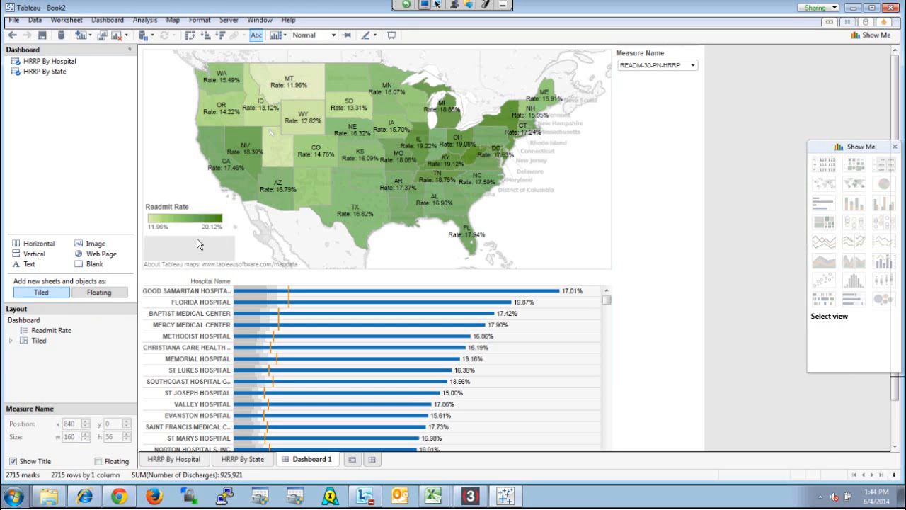
pyautogui.moveTo(198, 240); pyautogui.dragTo(563, 234)
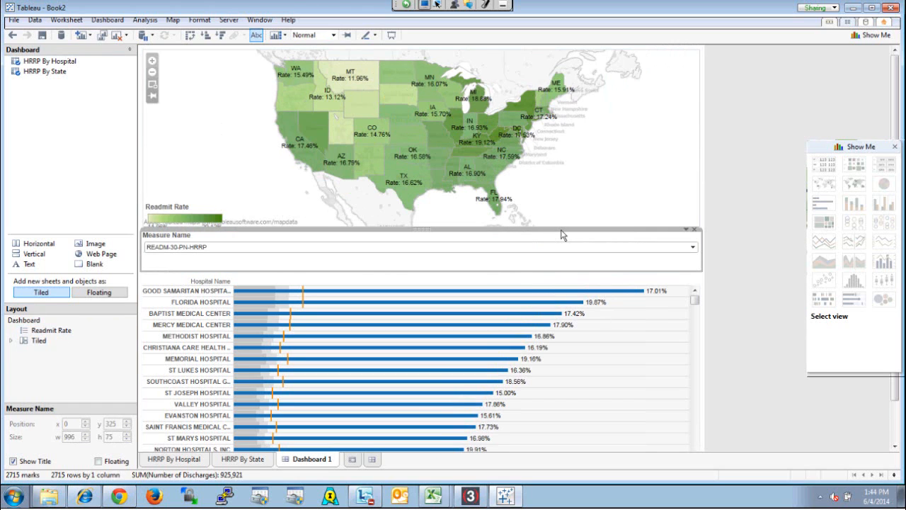
pyautogui.hotkey('ctrl', 'z')
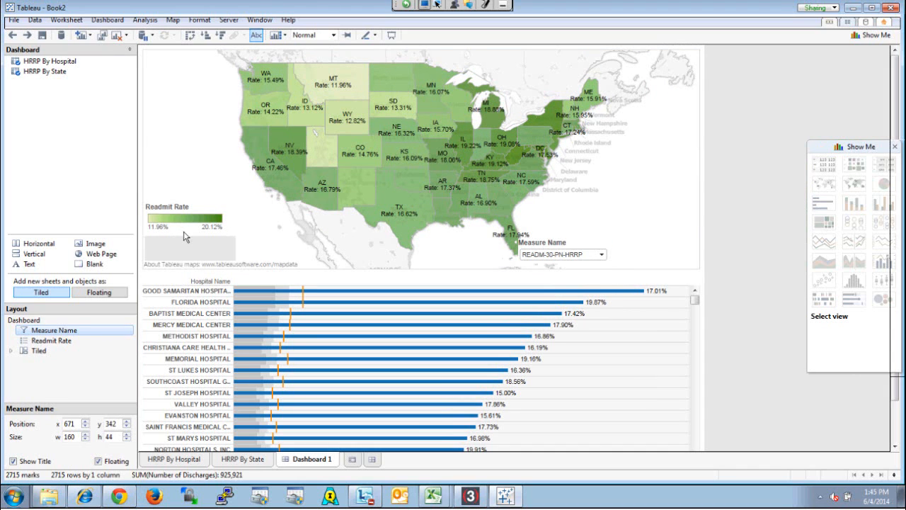
pyautogui.moveTo(184, 238); pyautogui.dragTo(185, 238)
# Set the dashboard's Measure Name filter to READM-30-HF-HRRP
pyautogui.click(228, 251)
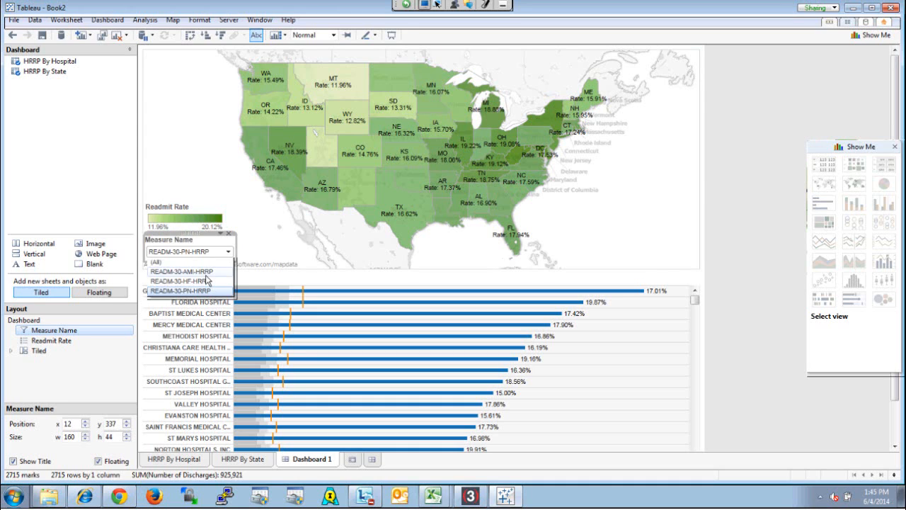
pyautogui.click(206, 280)
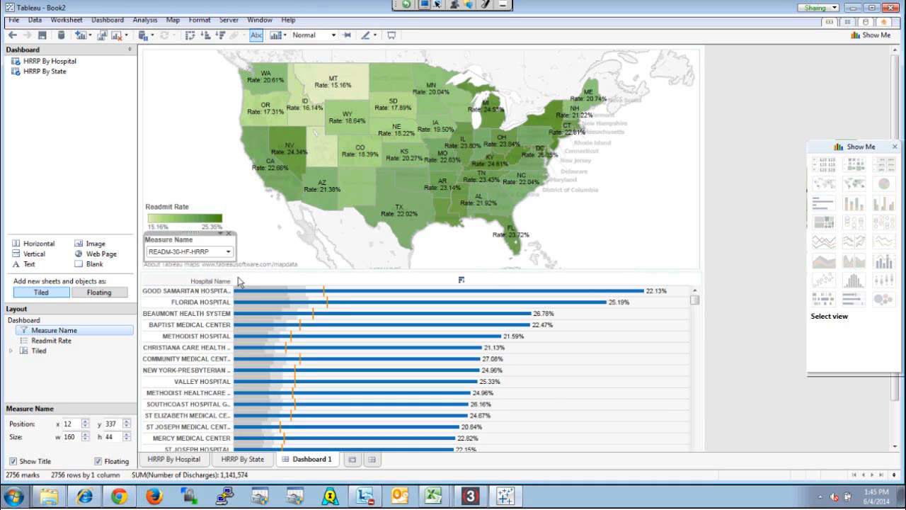
# Make the HRRP By State map act as a filter for the dashboard
pyautogui.click(634, 213)
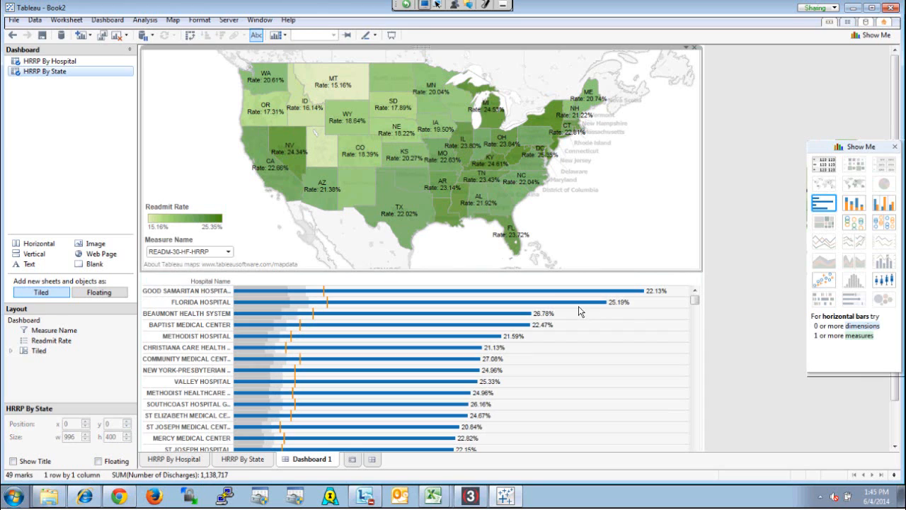
pyautogui.click(687, 48)
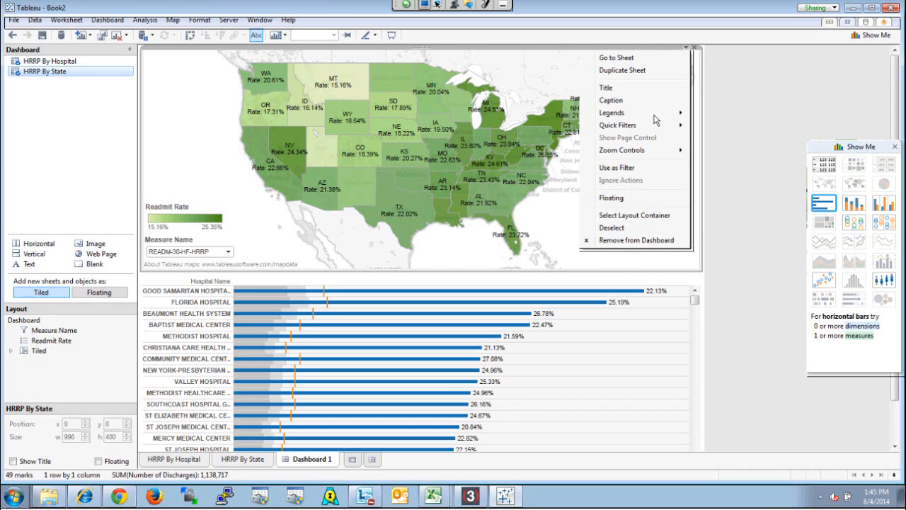
pyautogui.moveTo(654, 126)
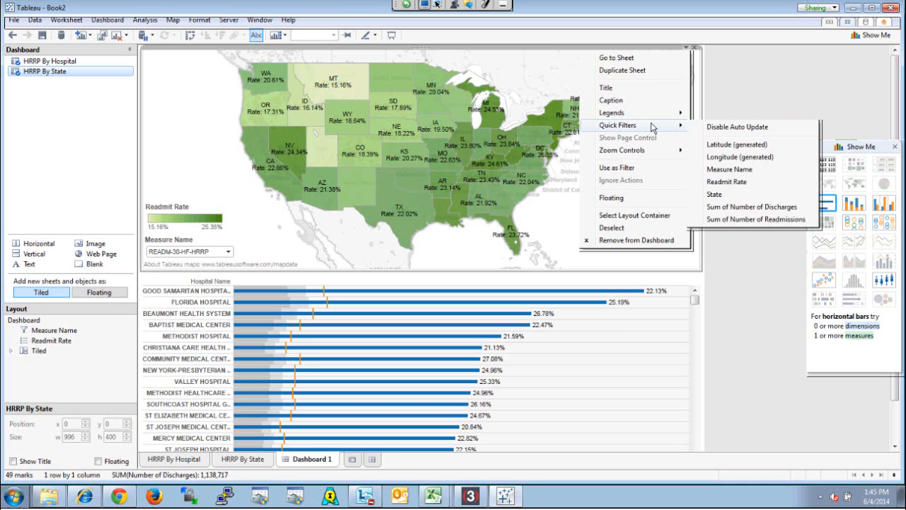
pyautogui.click(642, 168)
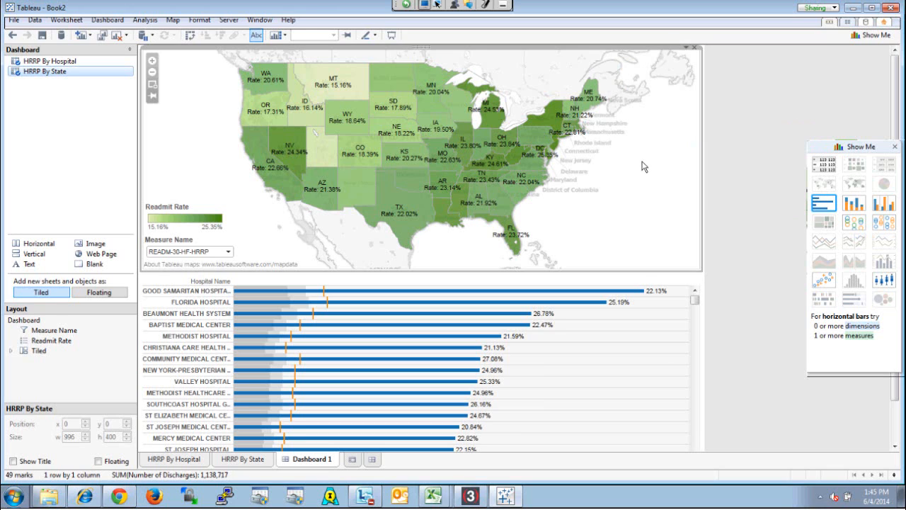
# Test the map filter on the hospital chart by selecting Texas, Mississippi, Arkansas, California and Oregon in turn
pyautogui.click(412, 218)
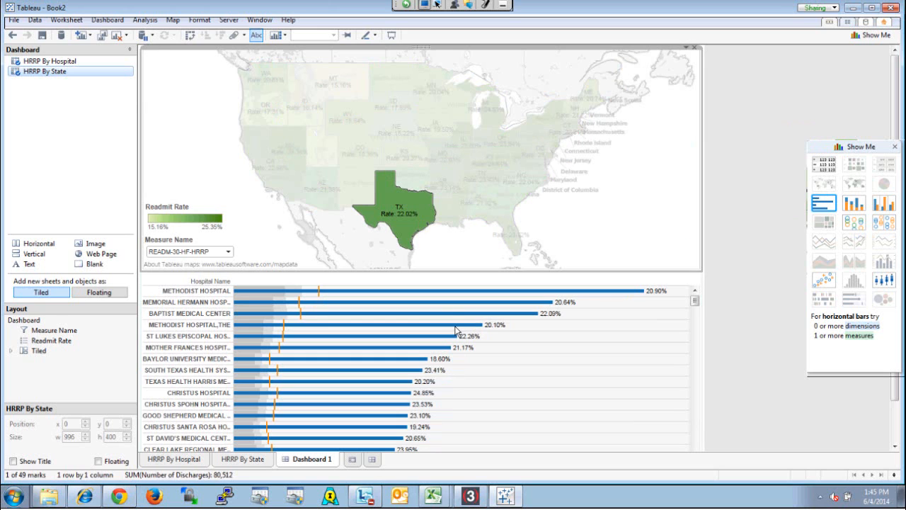
pyautogui.click(455, 193)
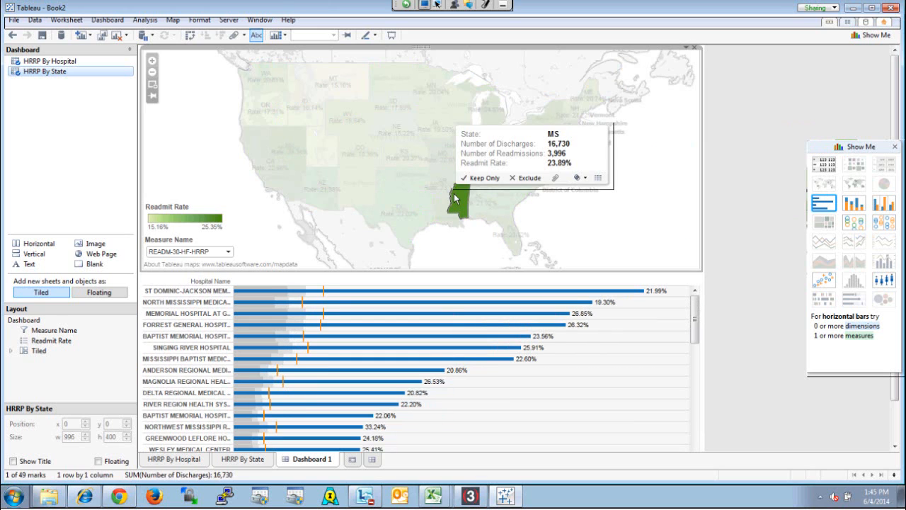
pyautogui.click(439, 193)
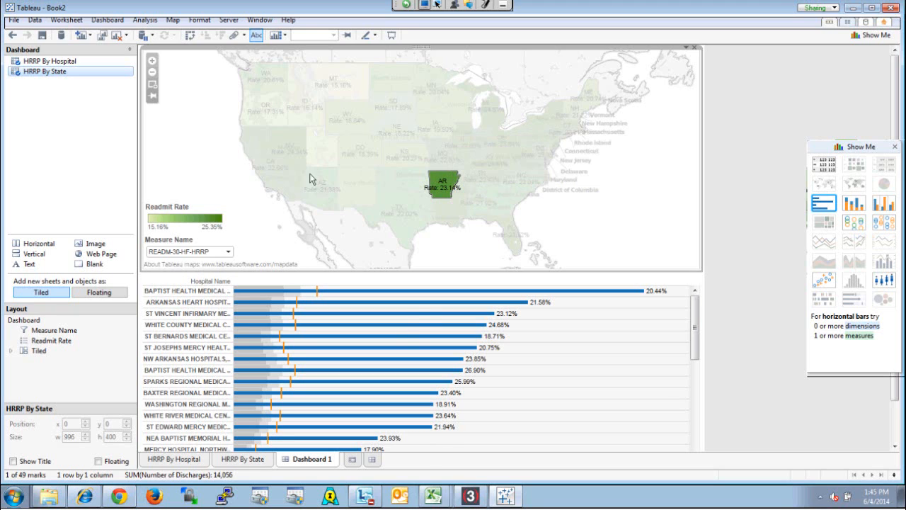
pyautogui.click(264, 159)
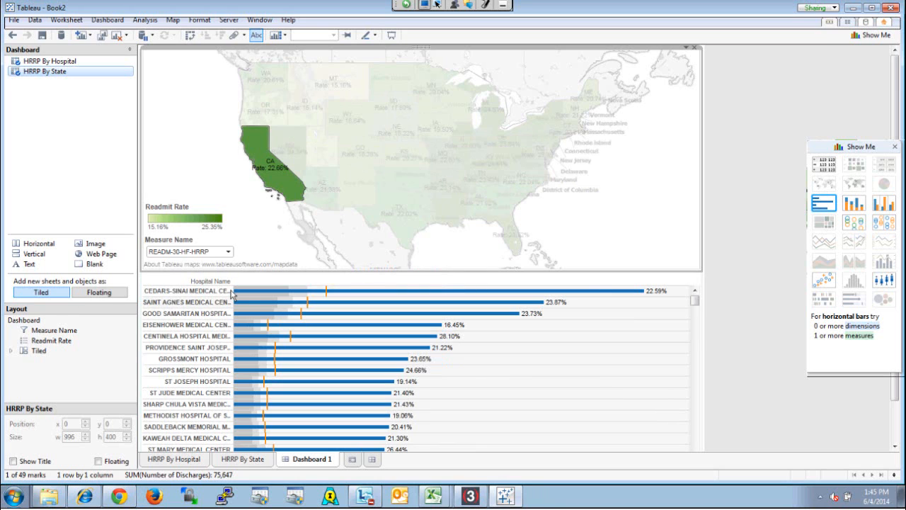
pyautogui.click(273, 106)
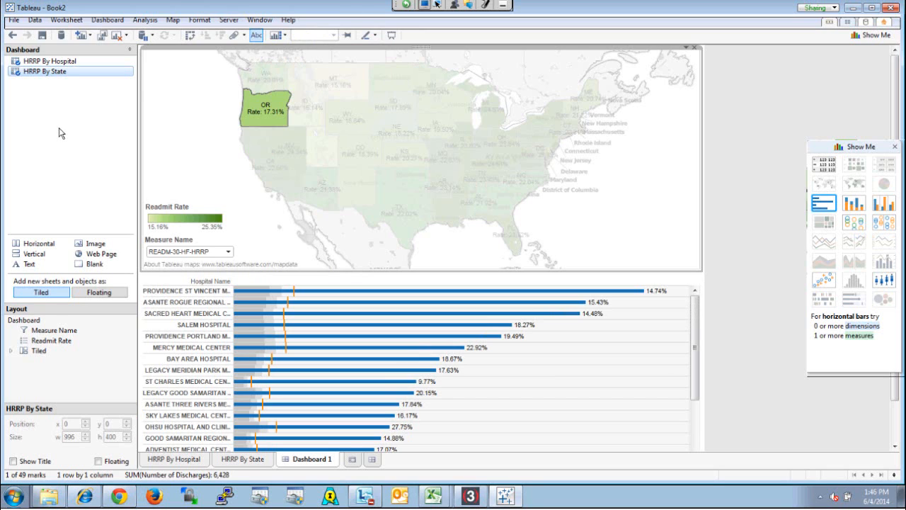
# Start publishing the workbook to Tableau Server, signing in with the account password and choosing the Default site
pyautogui.click(215, 249)
pyautogui.click(230, 21)
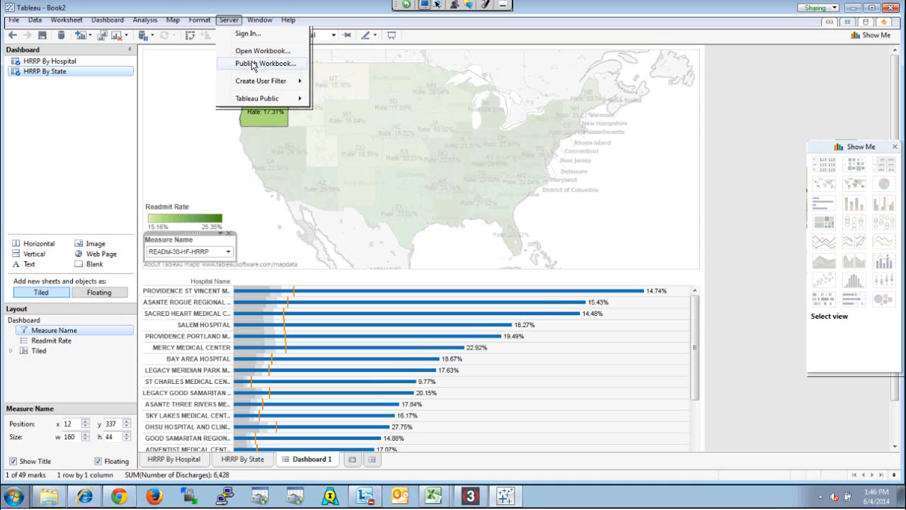
pyautogui.click(8, 22)
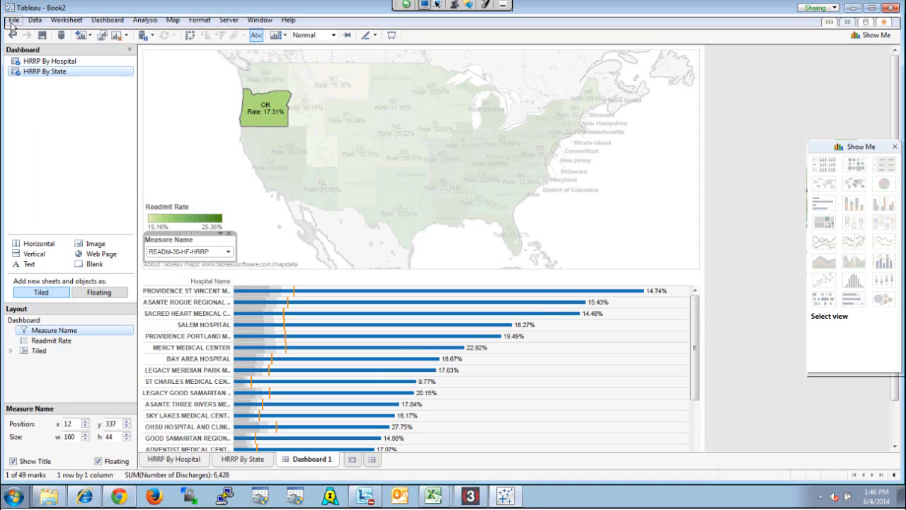
pyautogui.click(11, 22)
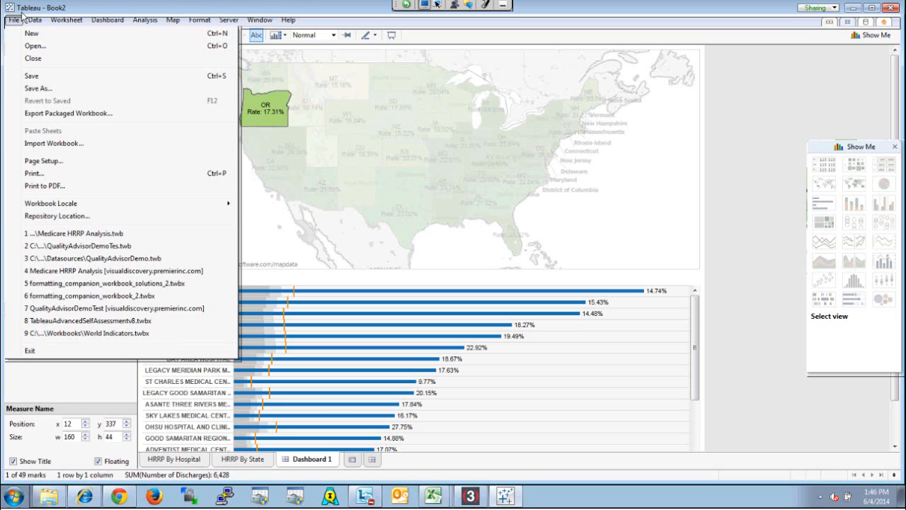
pyautogui.moveTo(227, 21)
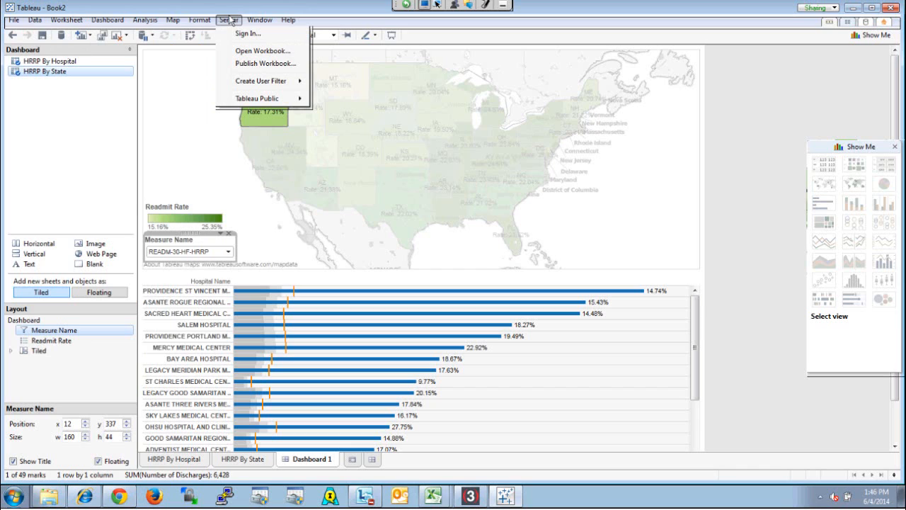
pyautogui.click(254, 65)
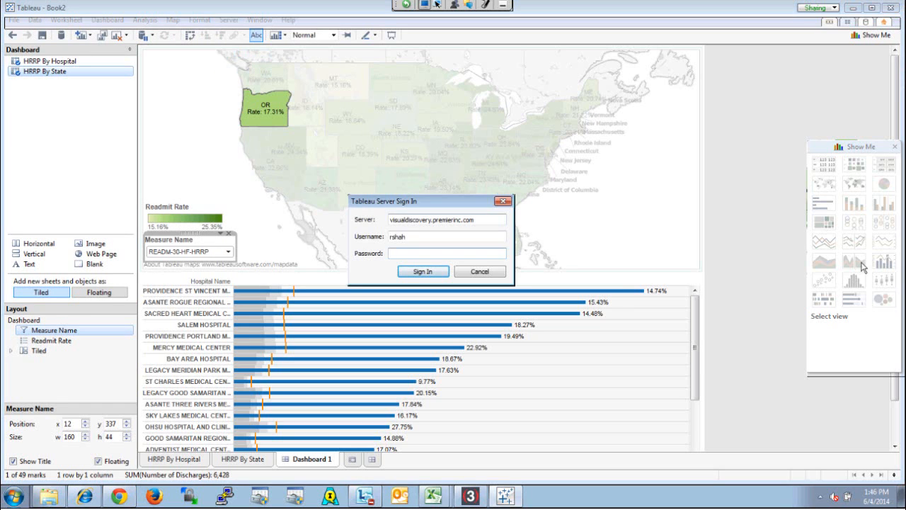
pyautogui.write('***********')
pyautogui.press('Return')
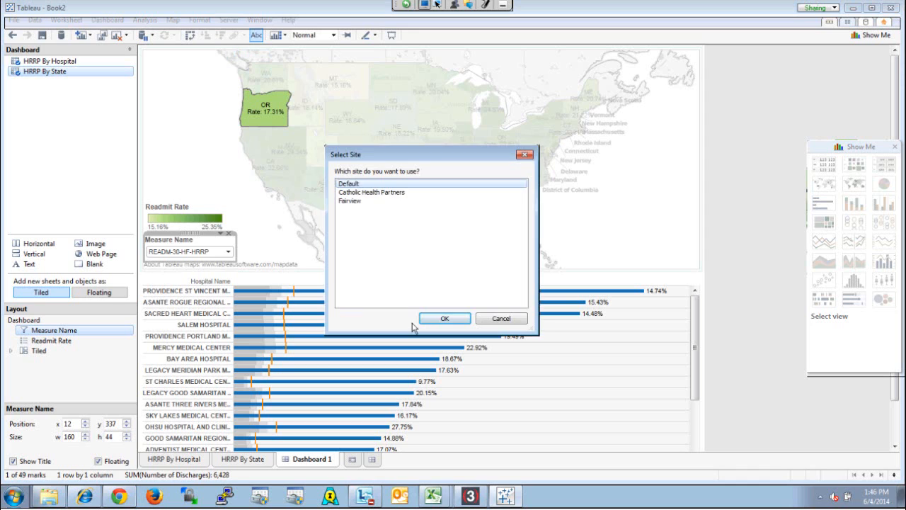
pyautogui.click(453, 323)
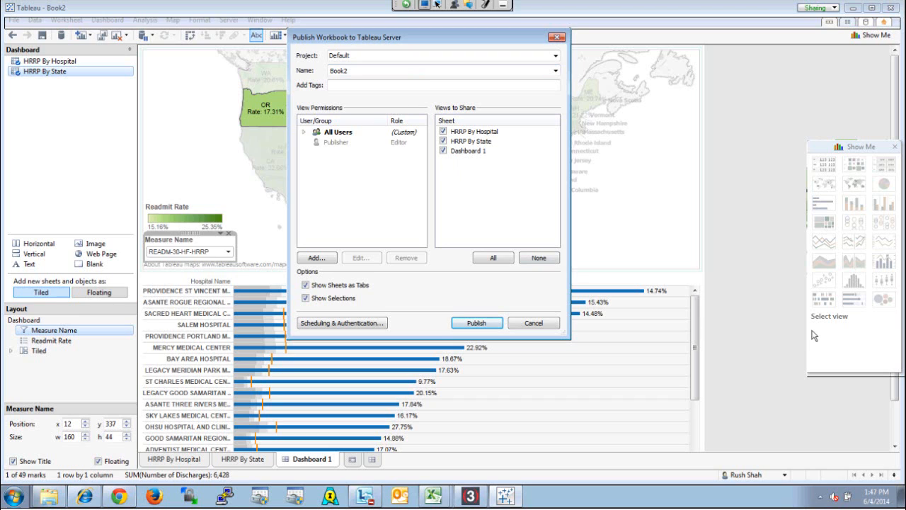
# Cancel publishing and rename the Dashboard 1 sheet as HRRP Analysis
pyautogui.click(534, 323)
pyautogui.doubleClick(324, 460)
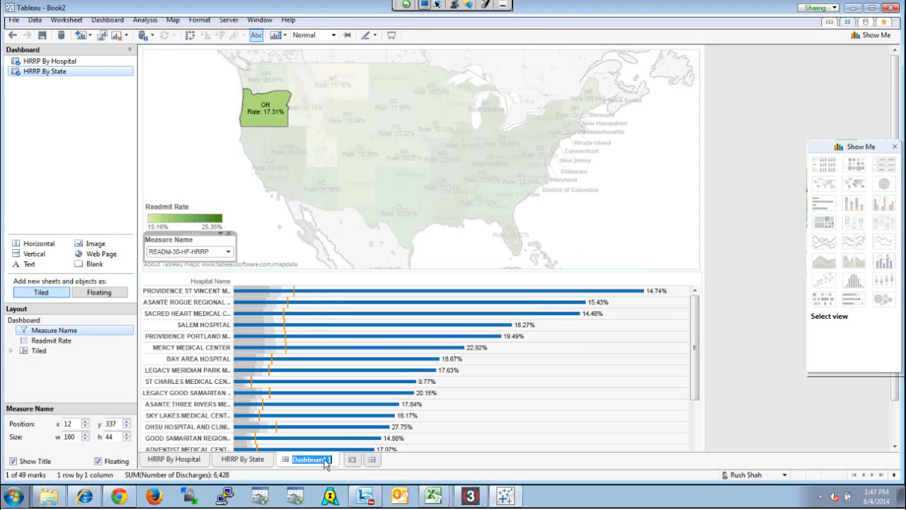
pyautogui.write('HRRP A')
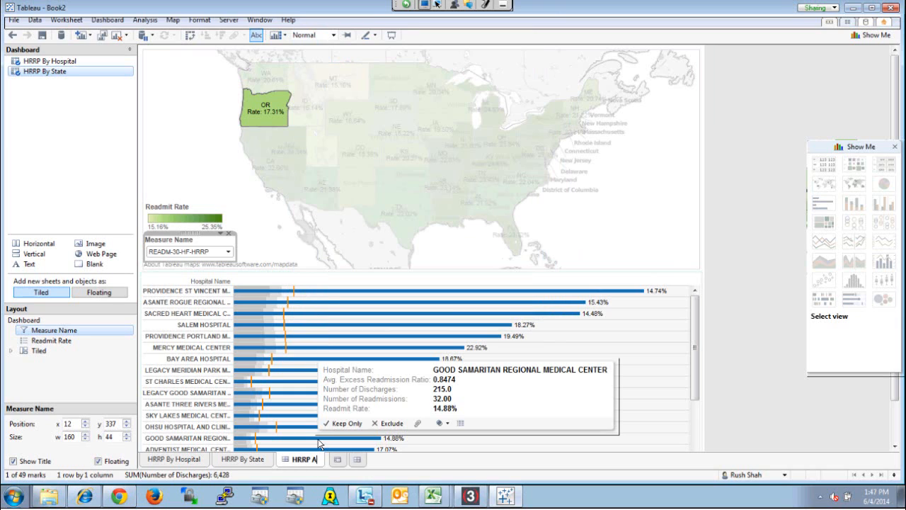
pyautogui.write('analysis')
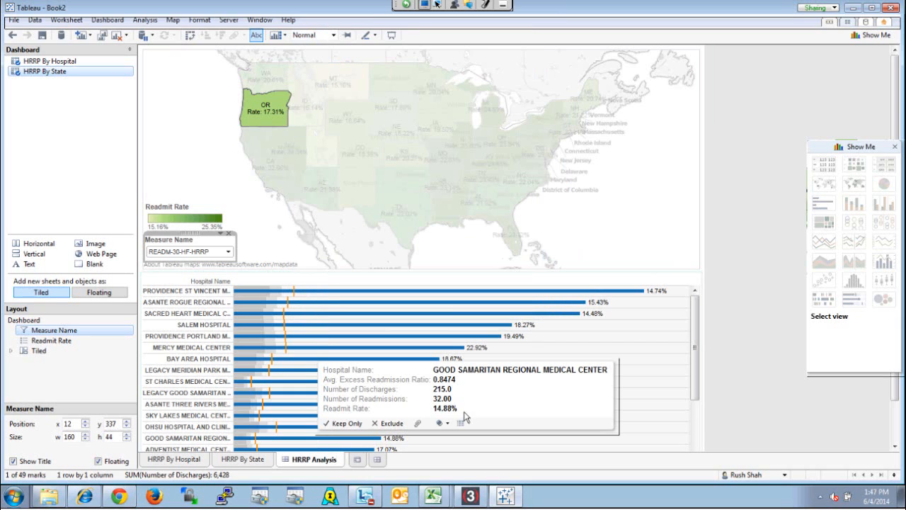
pyautogui.press('Return')
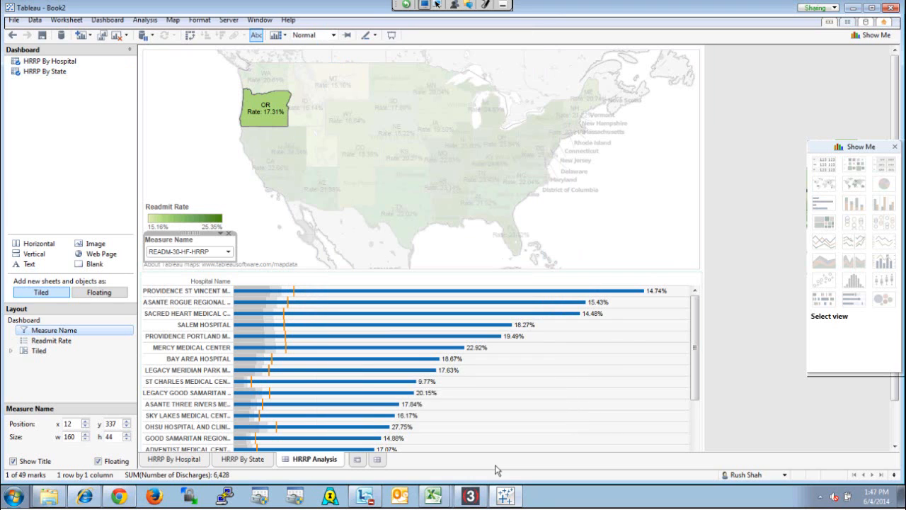
# Clear the Oregon selection on the map and show the dashboard's own title, leaving the HRRP By State title hidden
pyautogui.click(711, 266)
pyautogui.rightClick(641, 223)
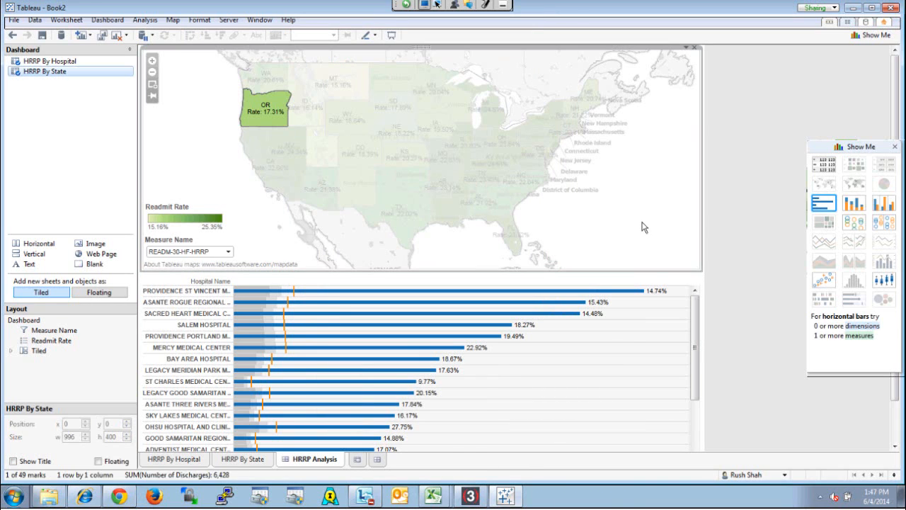
pyautogui.click(12, 461)
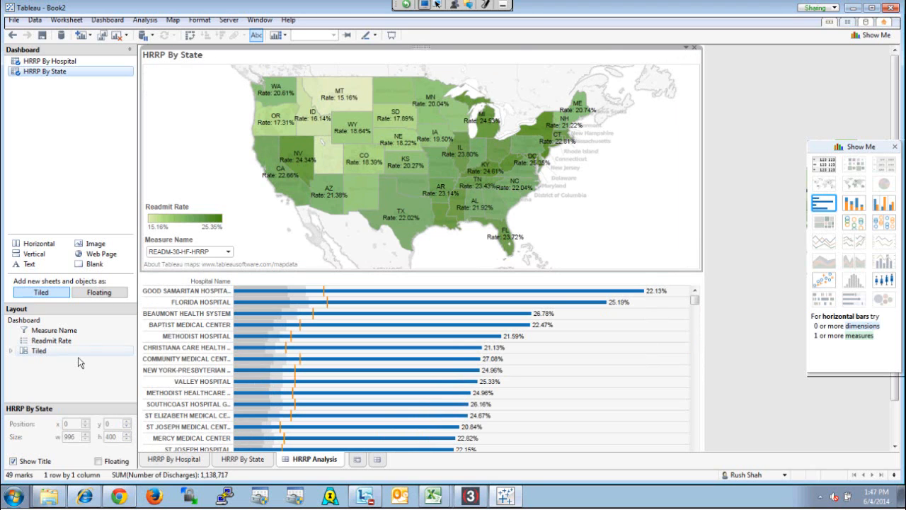
pyautogui.click(13, 461)
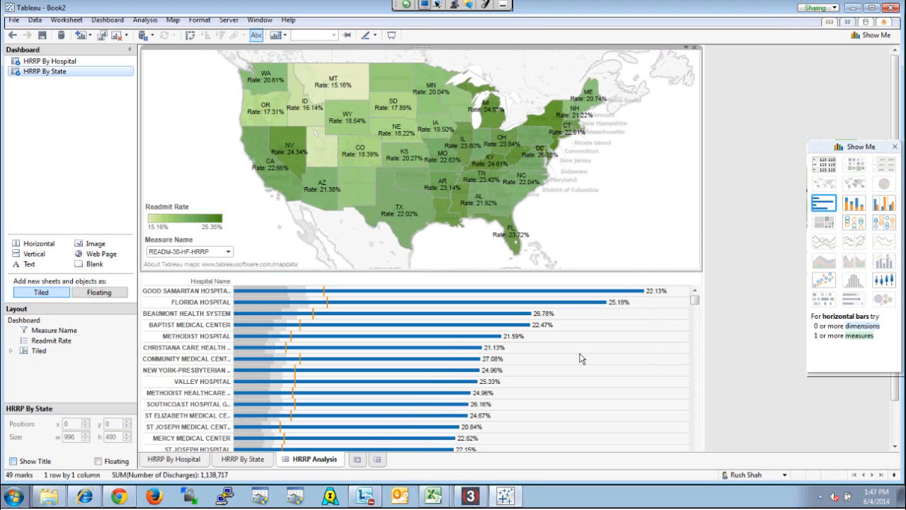
pyautogui.click(705, 289)
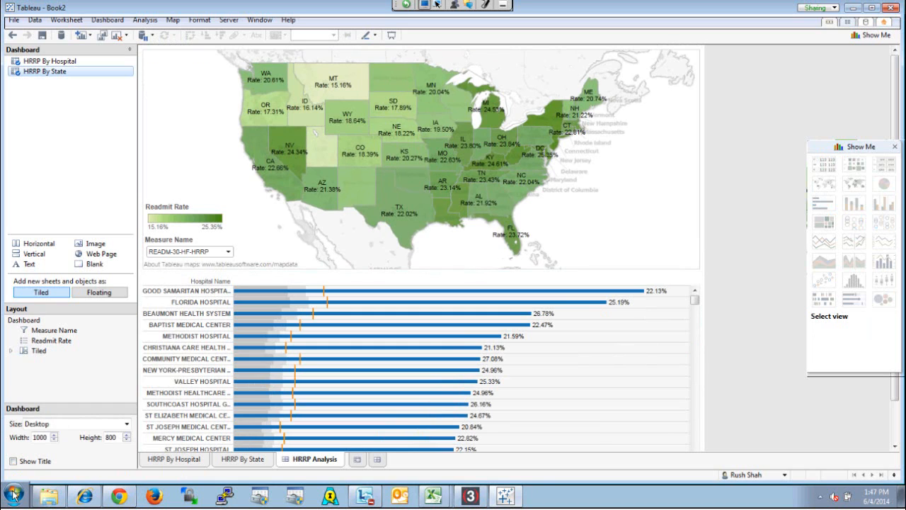
pyautogui.click(13, 461)
# Publish the workbook to Tableau Server in the Default project under the name HRRP Analysis Demo
pyautogui.click(229, 20)
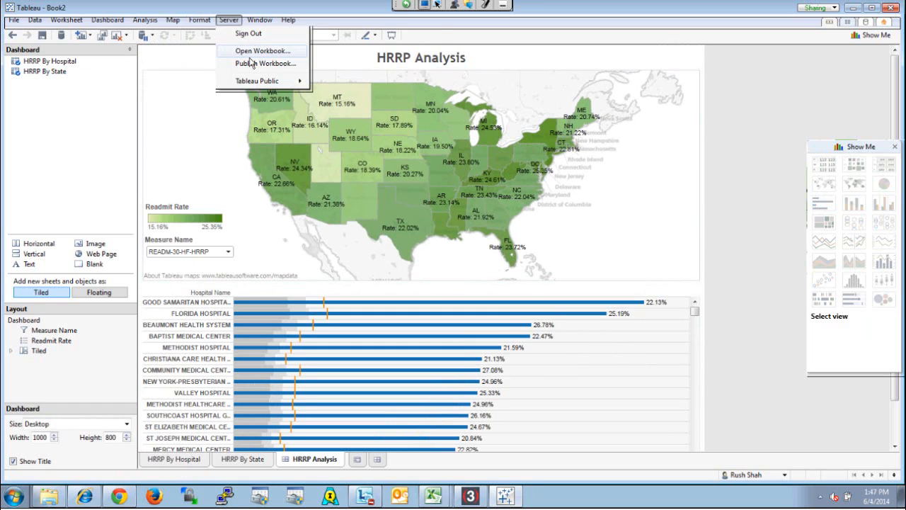
pyautogui.click(254, 64)
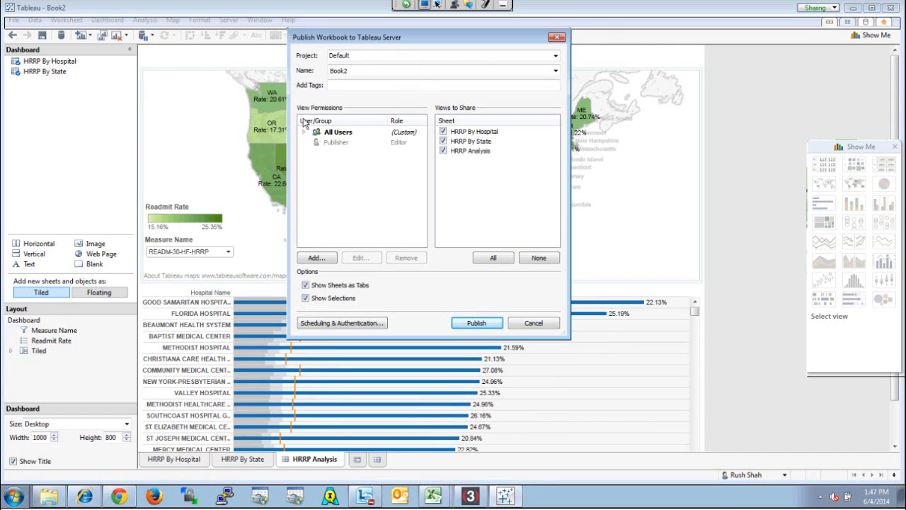
pyautogui.doubleClick(361, 72)
pyautogui.write('HRRR')
pyautogui.press('BackSpace')
pyautogui.write('P an')
pyautogui.press('BackSpace')
pyautogui.press('BackSpace')
pyautogui.write('Analysis Demo')
pyautogui.click(477, 323)
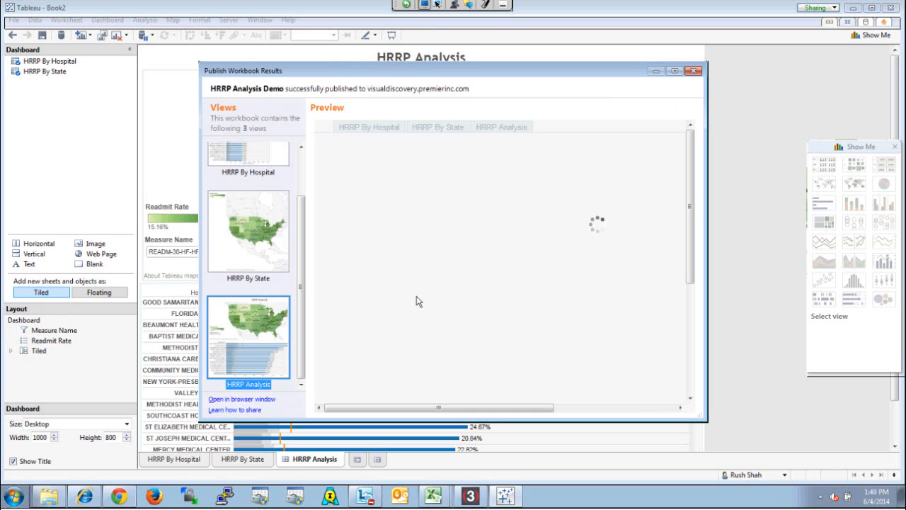
# Check the published dashboard in an enlarged preview, viewing the Measure Name options and filtering hospitals by Louisiana, and close the preview
pyautogui.click(675, 71)
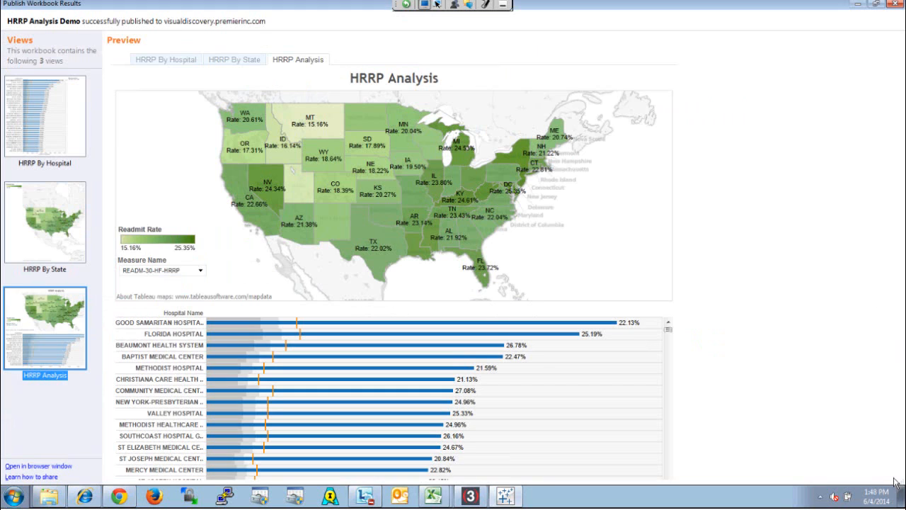
pyautogui.click(200, 271)
pyautogui.press('Up')
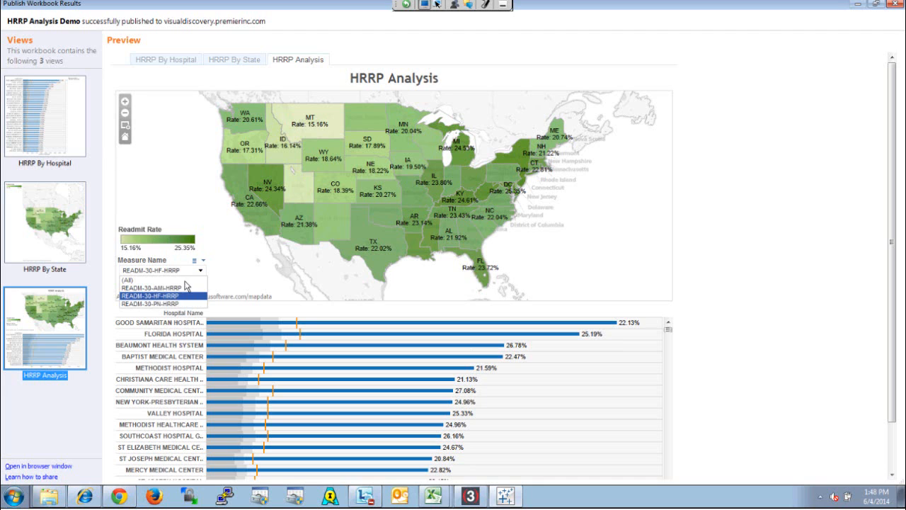
pyautogui.click(421, 250)
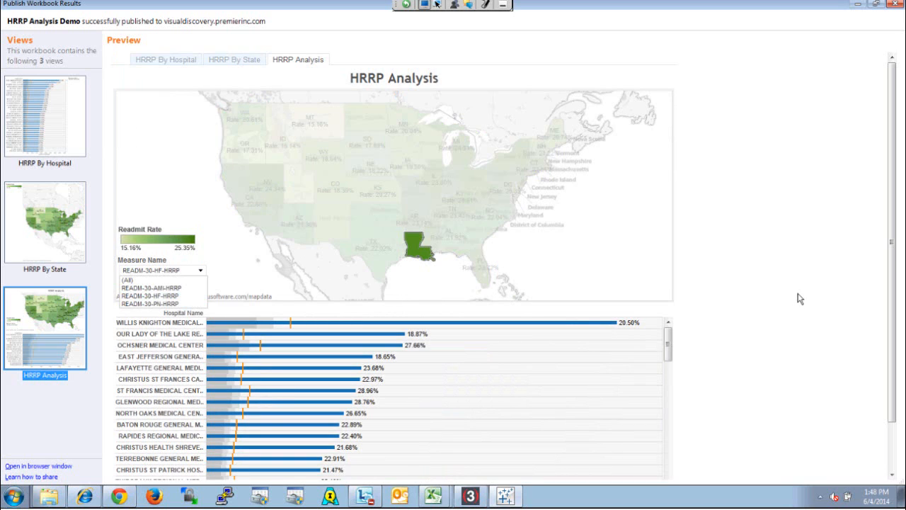
pyautogui.click(896, 8)
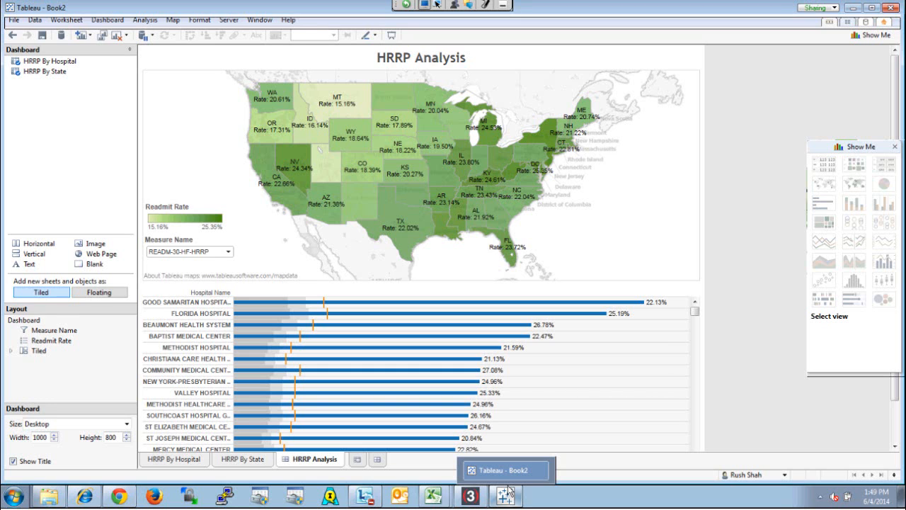
# On the HRRP By Hospital sheet, add a point annotation reading "Investigate Readmissions: Too High" at the end of the Good Samaritan Hospital bar
pyautogui.click(181, 459)
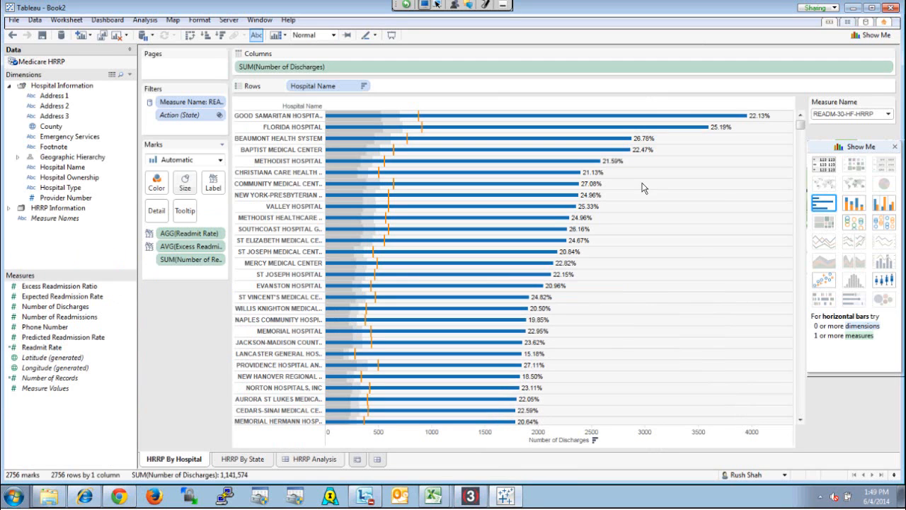
pyautogui.click(745, 117)
pyautogui.rightClick(746, 119)
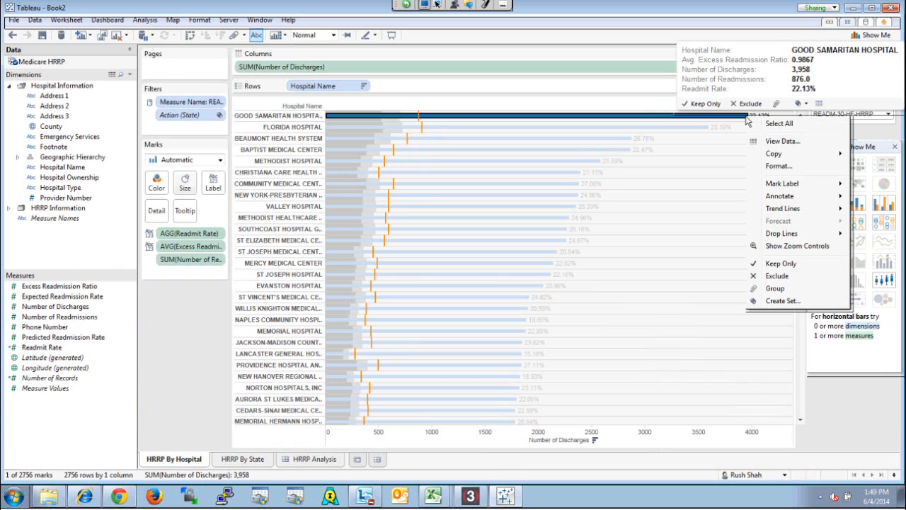
pyautogui.moveTo(804, 200)
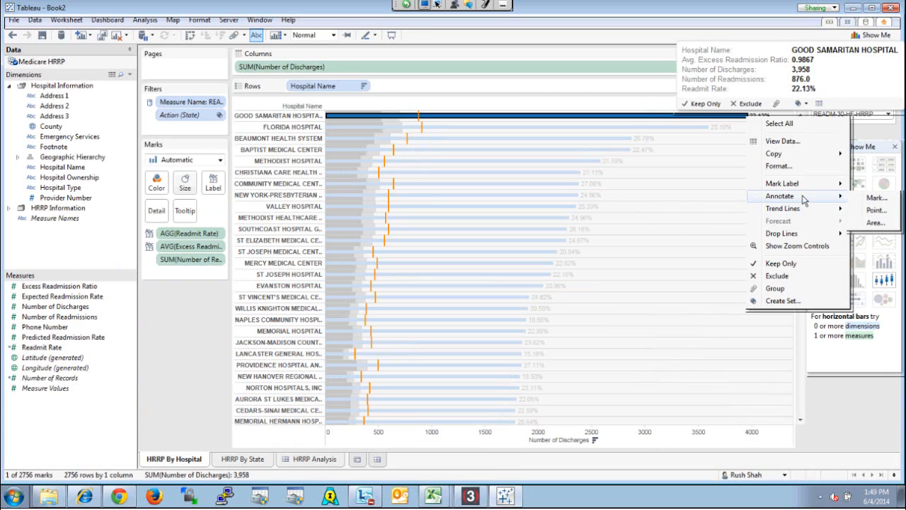
pyautogui.click(878, 211)
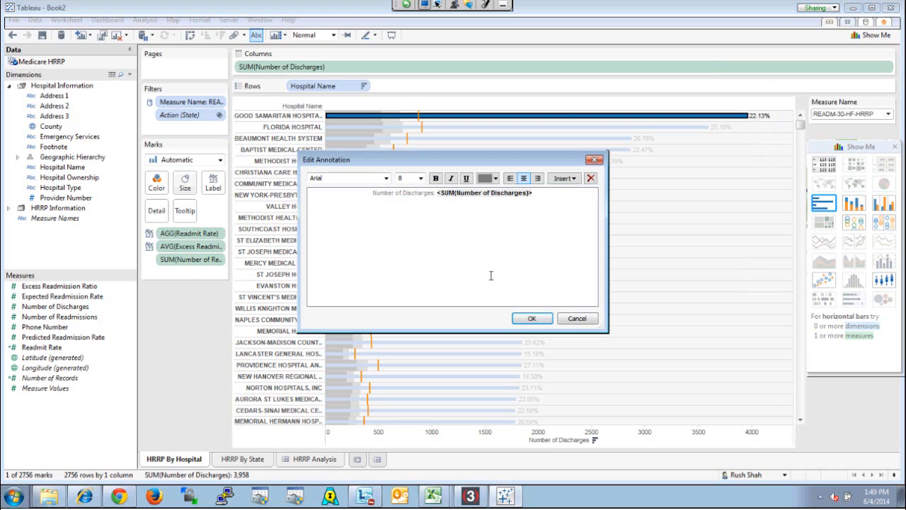
pyautogui.hotkey('ctrl', 'a')
pyautogui.write('In')
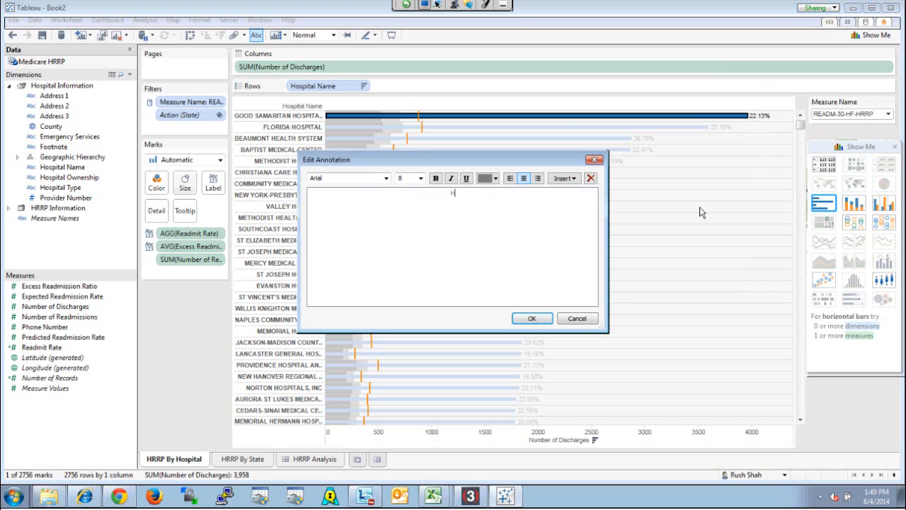
pyautogui.write('vestigate Readmissions: Too High')
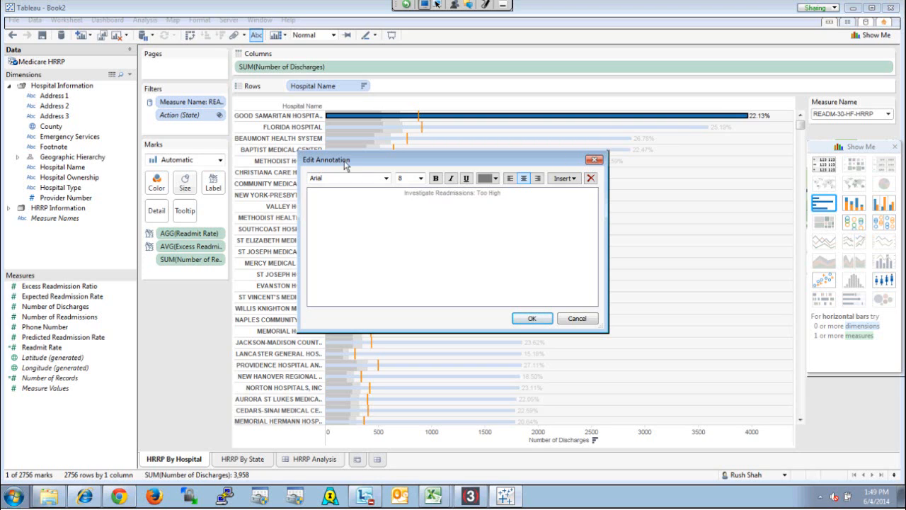
pyautogui.click(570, 181)
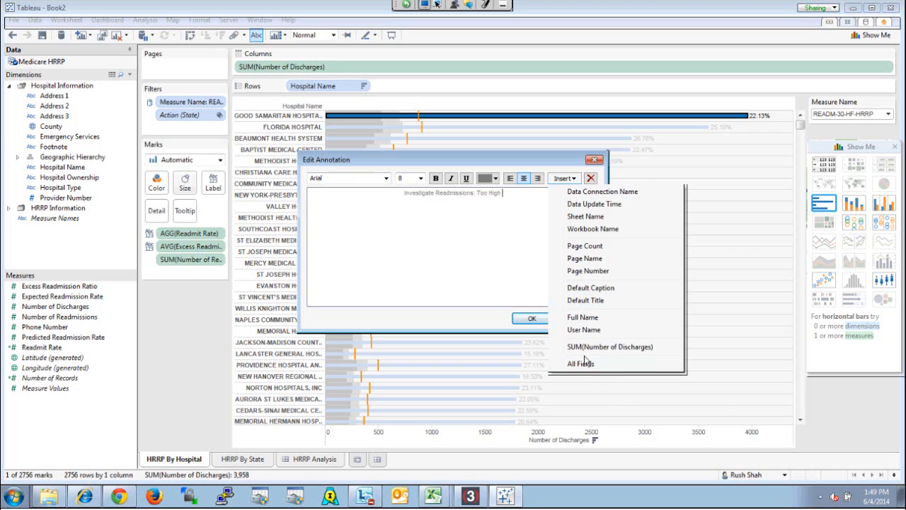
pyautogui.click(471, 265)
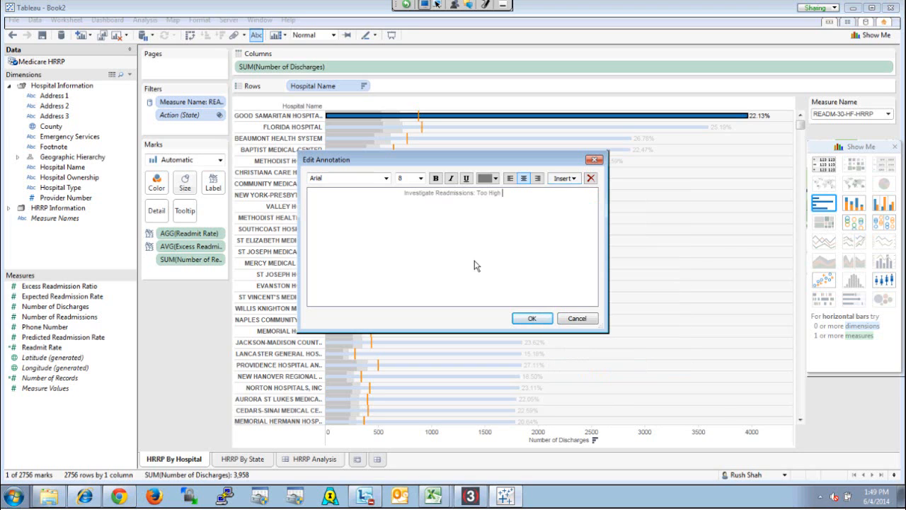
pyautogui.click(546, 320)
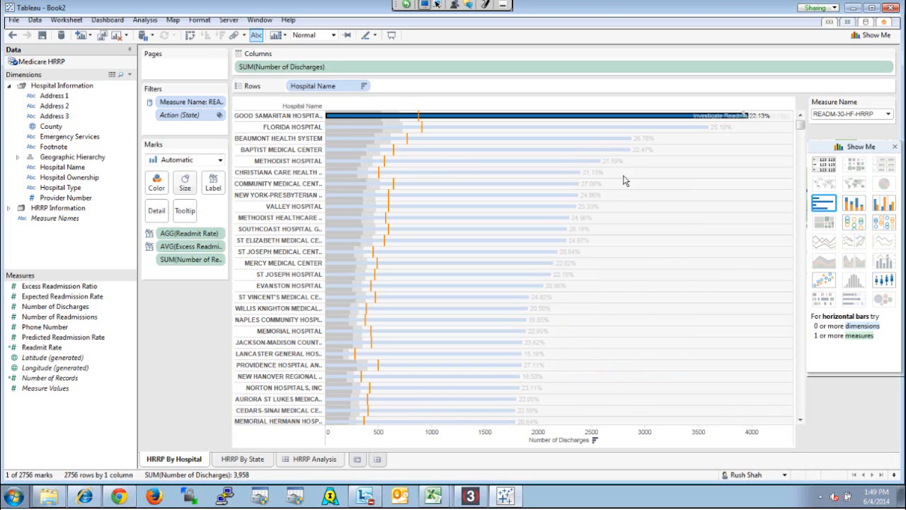
# Move the annotation text below the Good Samaritan Hospital bar, into the empty area beside the shorter bars
pyautogui.click(768, 118)
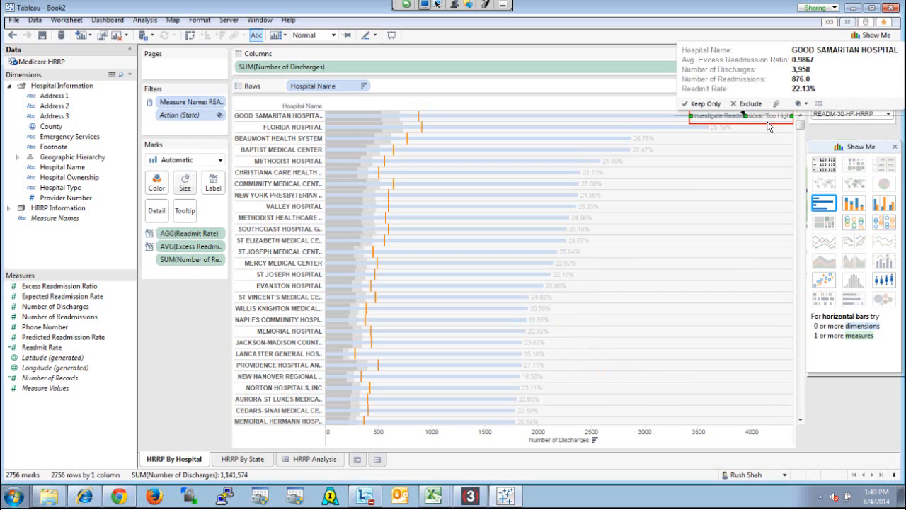
pyautogui.moveTo(769, 117); pyautogui.dragTo(781, 179)
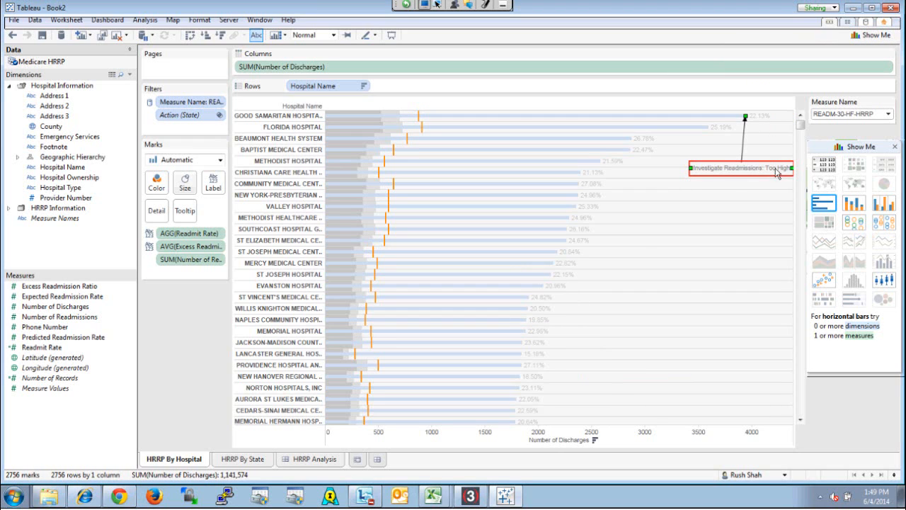
pyautogui.click(750, 197)
pyautogui.click(750, 176)
# Check how the annotation behaves by switching Measure Name to READM-30-AMI-HRRP and back to READM-30-HF-HRRP
pyautogui.click(847, 114)
pyautogui.click(846, 126)
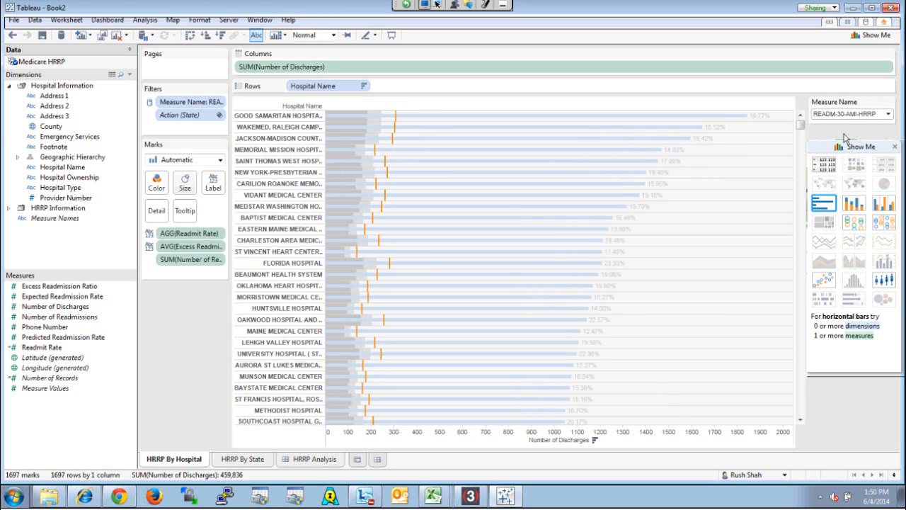
pyautogui.click(846, 114)
pyautogui.click(849, 136)
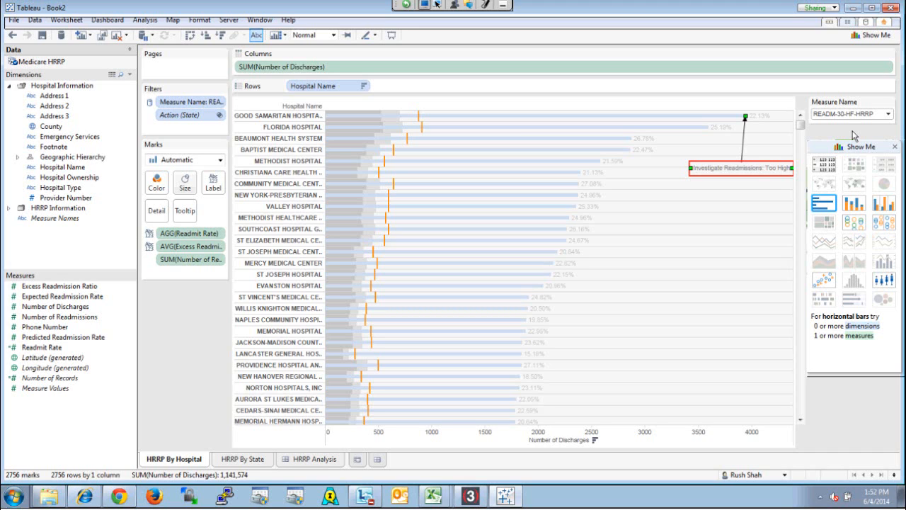
# Return to the HRRP Analysis dashboard and examine the preset dashboard sizes on offer
pyautogui.click(317, 460)
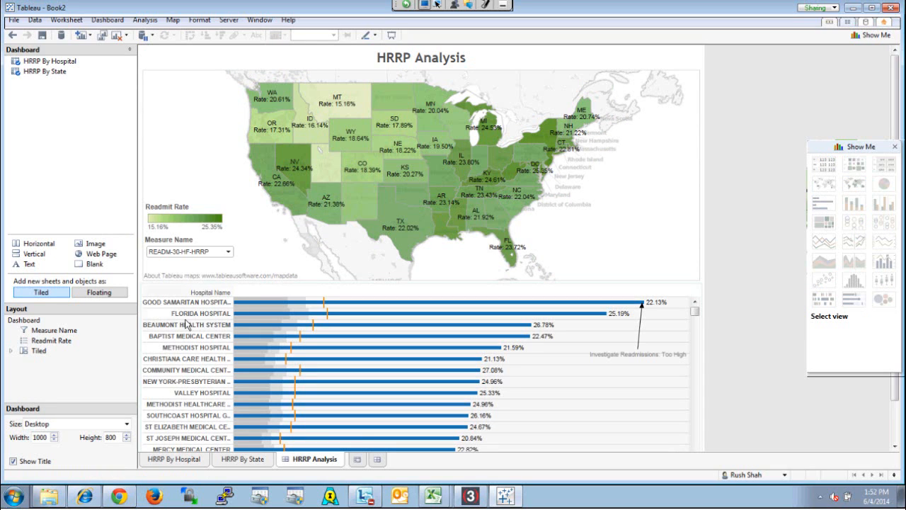
pyautogui.click(127, 423)
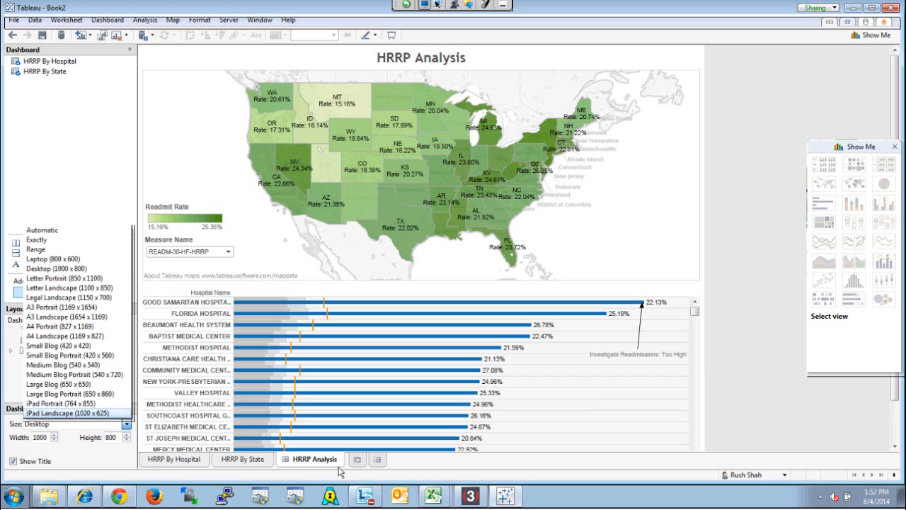
pyautogui.click(606, 234)
# Examine the dashboard's actions and the source and target sheet choices of a new filter action, leaving without adding one
pyautogui.click(74, 21)
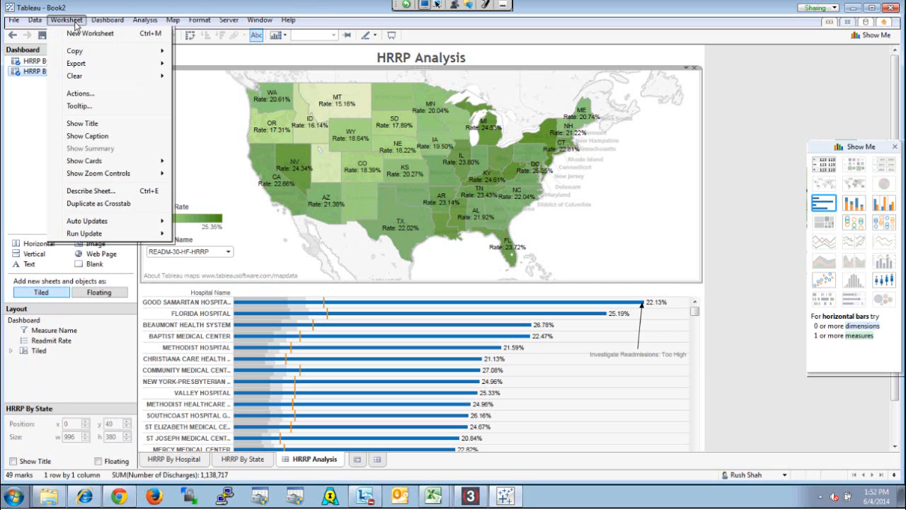
pyautogui.click(95, 93)
pyautogui.moveTo(323, 152); pyautogui.dragTo(433, 241)
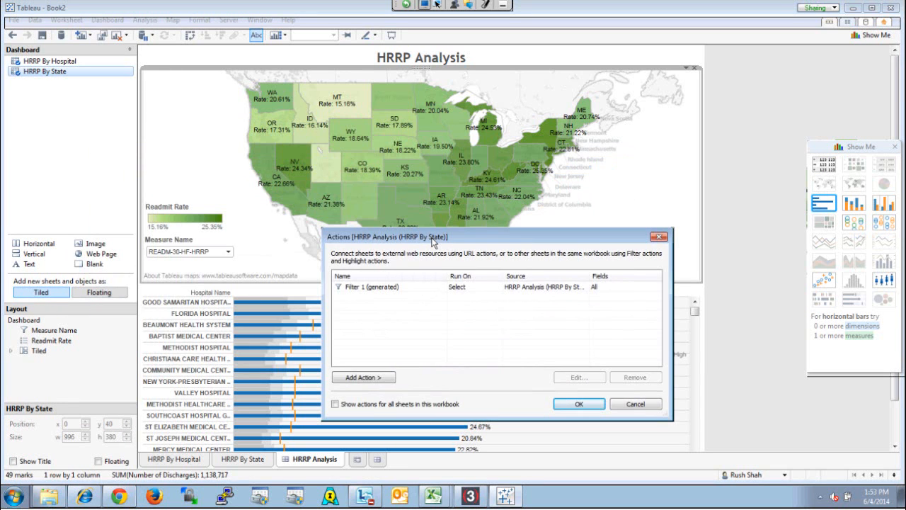
pyautogui.click(386, 379)
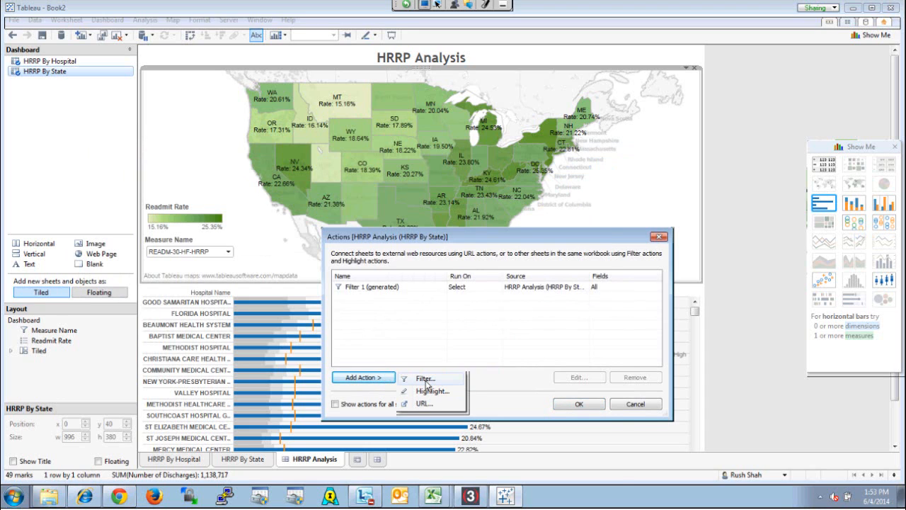
pyautogui.click(426, 381)
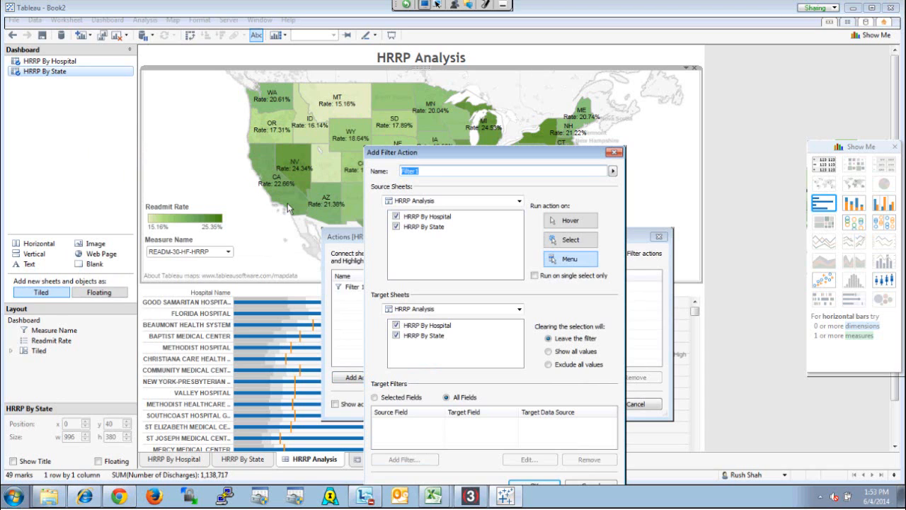
pyautogui.click(483, 309)
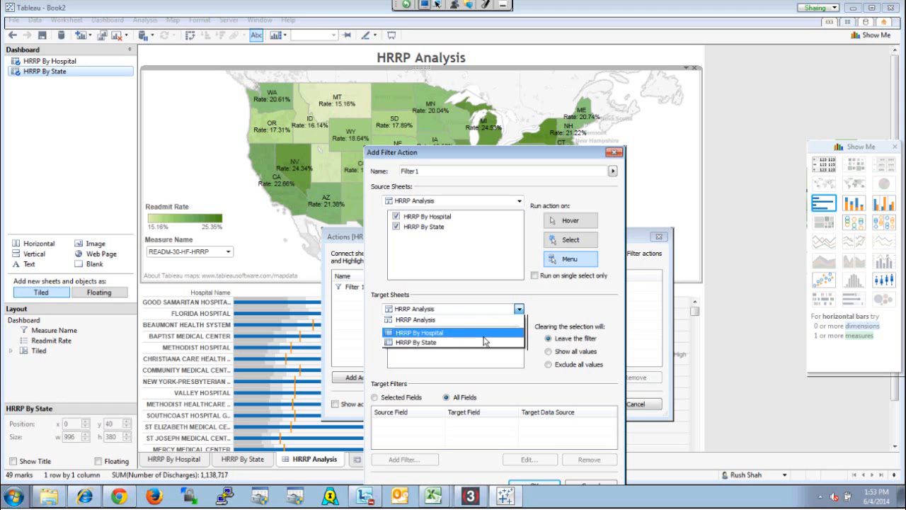
pyautogui.click(485, 341)
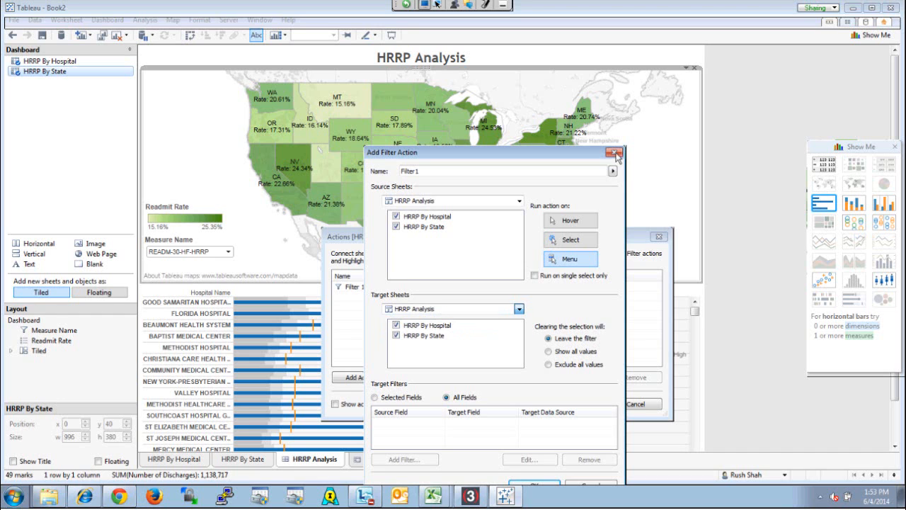
pyautogui.click(615, 154)
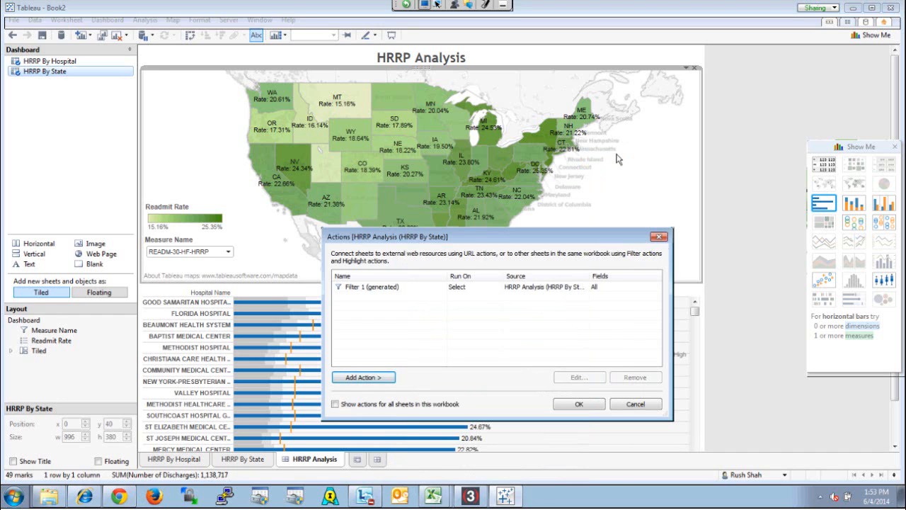
pyautogui.click(664, 238)
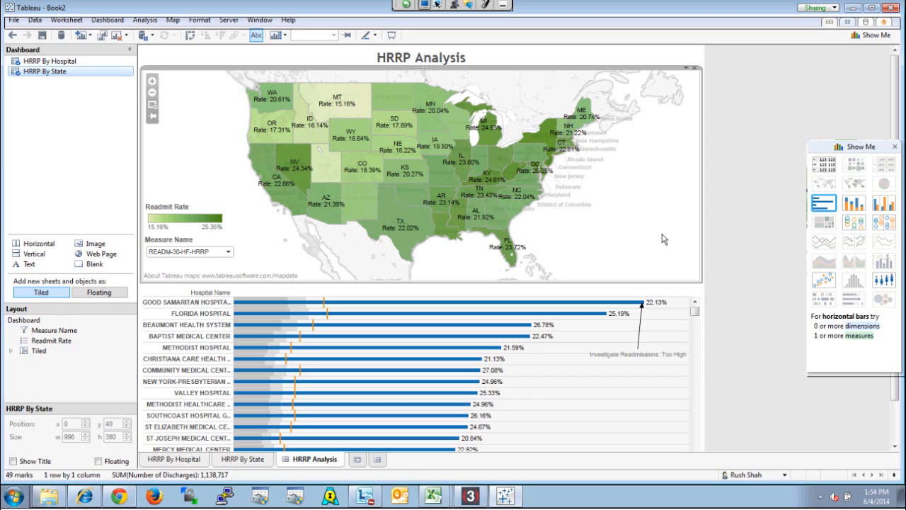
# Check the map's filtering of the hospital bars by selecting Virginia and clearing the selection
pyautogui.click(521, 177)
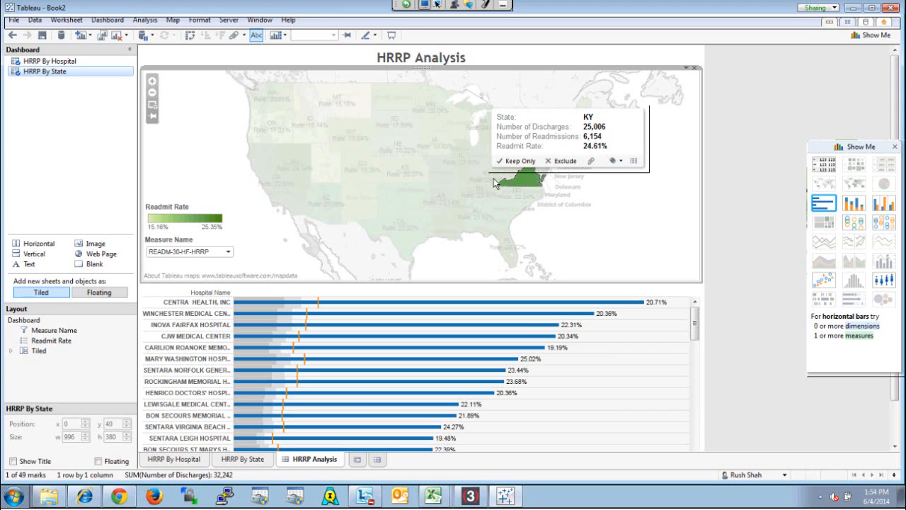
pyautogui.click(635, 205)
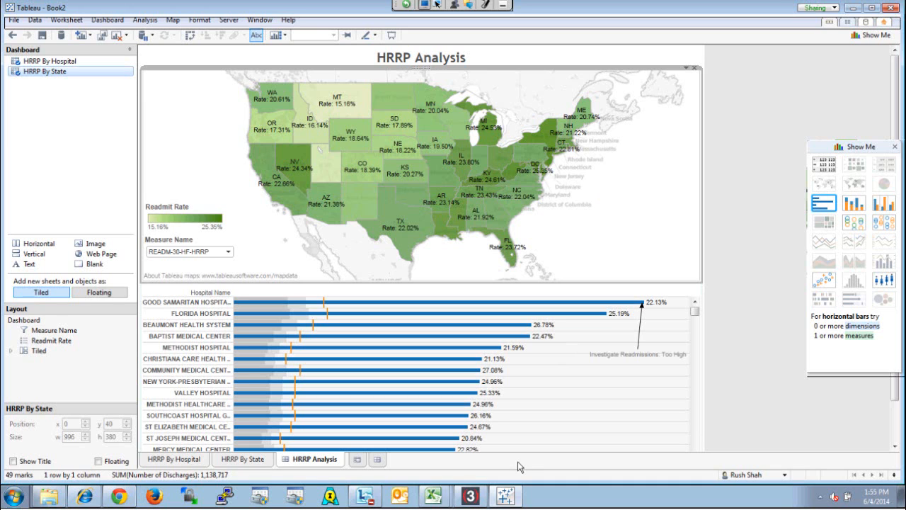
# Go to the HRRP By State sheet and open the Connect to Data page
pyautogui.click(242, 460)
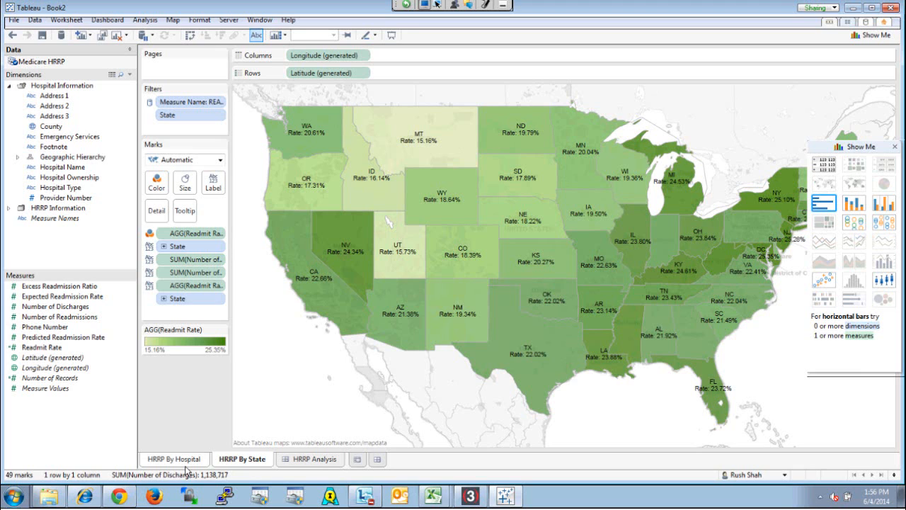
pyautogui.rightClick(100, 68)
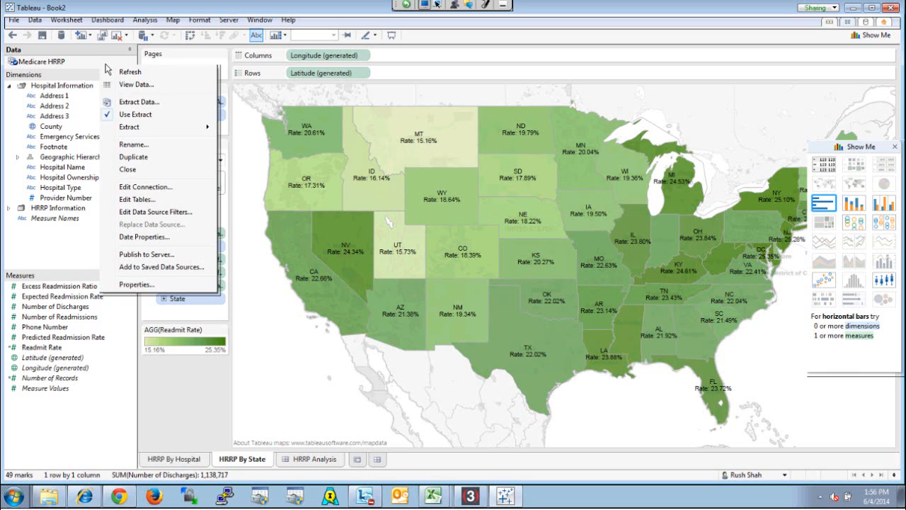
pyautogui.click(865, 23)
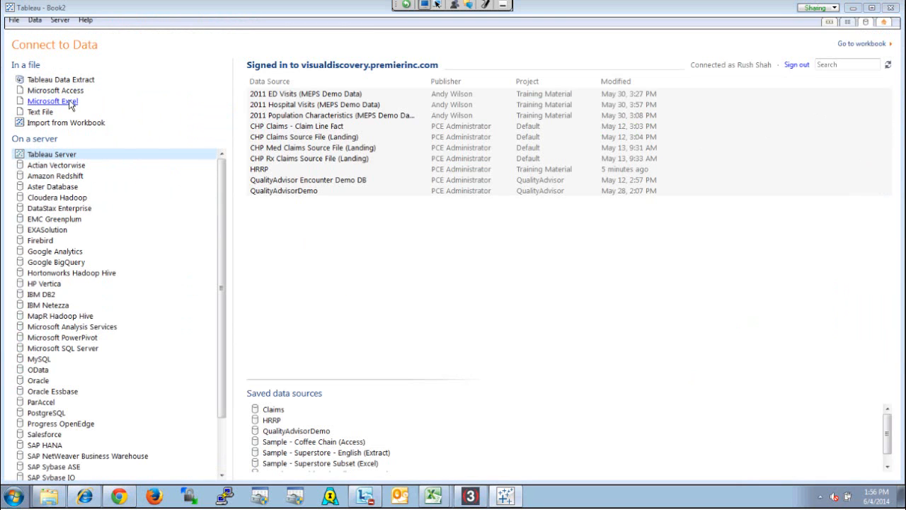
# Connect to the Excel workbook Medicare Hospital Spending by Claim in the C: drive folder Public Data\Hospial Compare Data\Excel Format
pyautogui.click(52, 102)
pyautogui.click(213, 281)
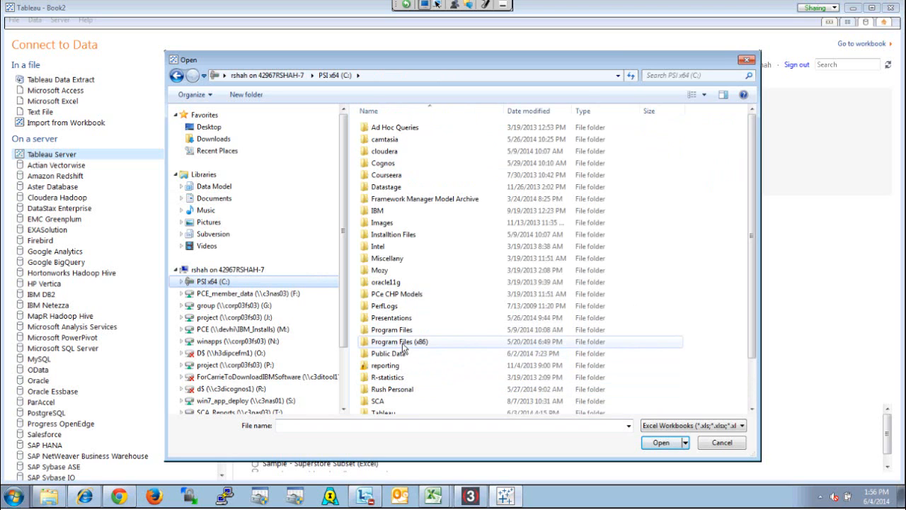
pyautogui.click(400, 389)
pyautogui.scroll(-2, 425, 354)
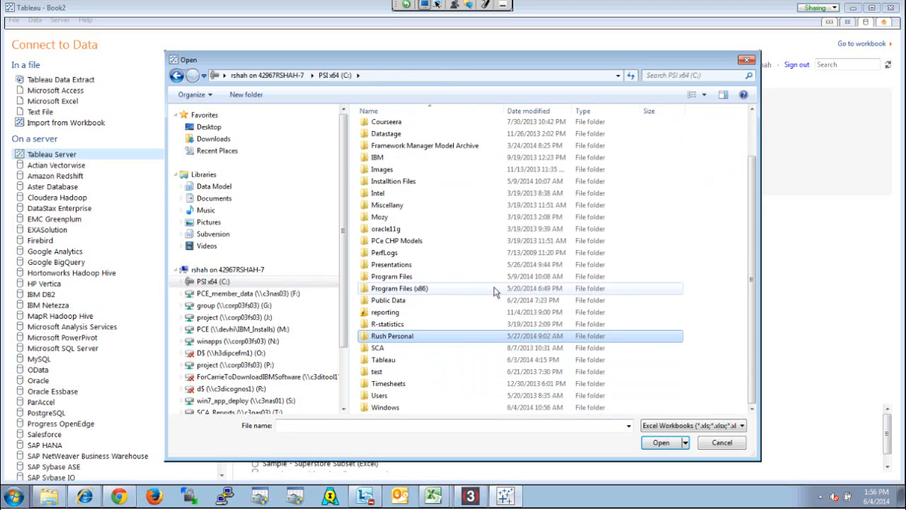
pyautogui.doubleClick(409, 300)
pyautogui.doubleClick(405, 140)
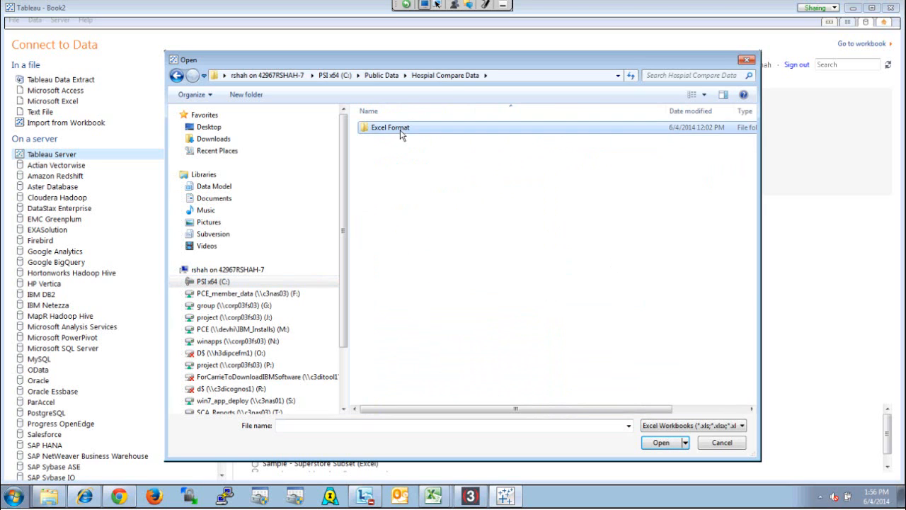
pyautogui.doubleClick(400, 130)
pyautogui.click(404, 223)
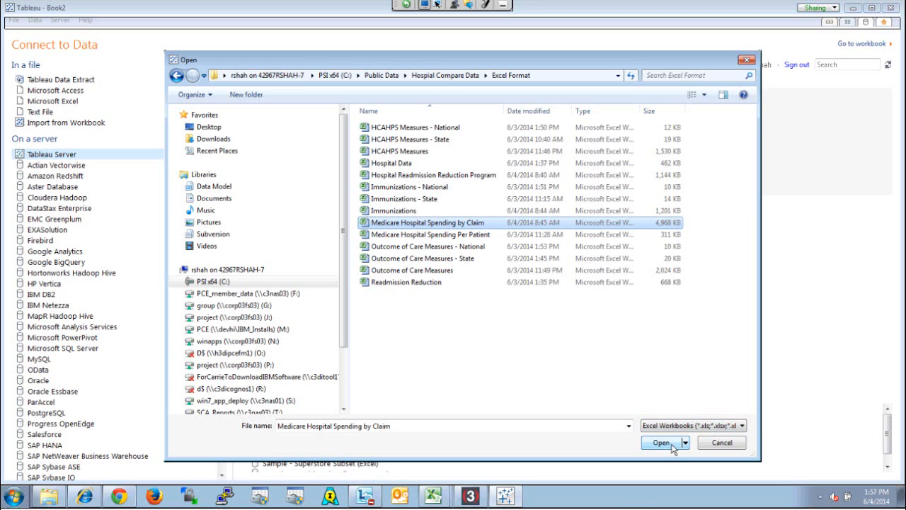
pyautogui.click(661, 443)
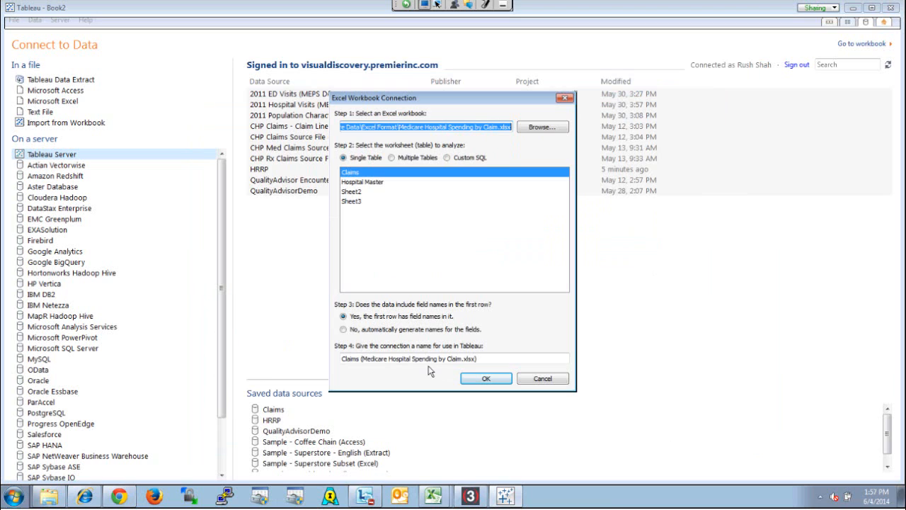
# Name the connection to the Claims worksheet "Claims" and import all of its data
pyautogui.moveTo(488, 358); pyautogui.dragTo(324, 337)
pyautogui.write('Claims')
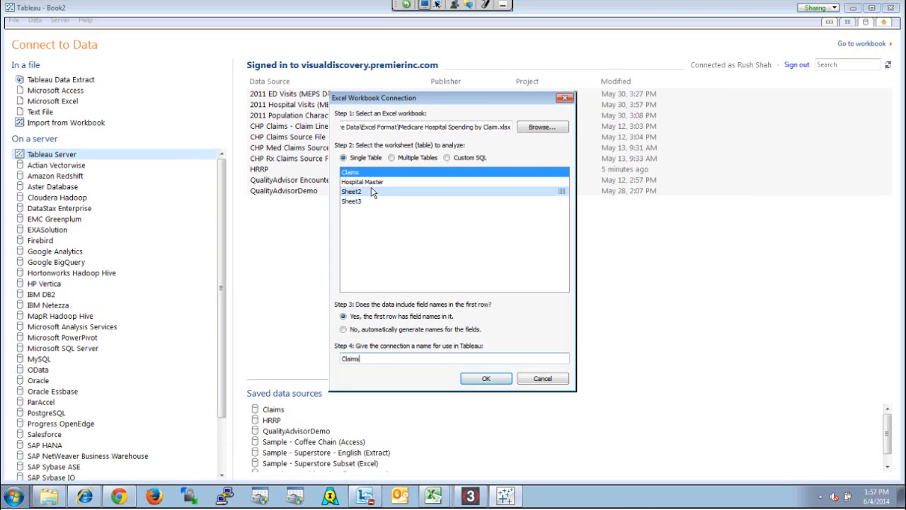
pyautogui.click(497, 382)
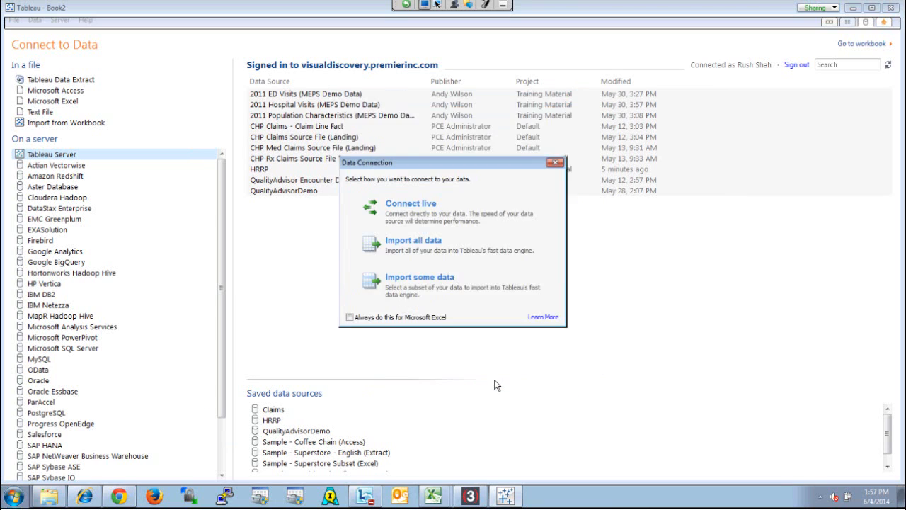
pyautogui.click(417, 245)
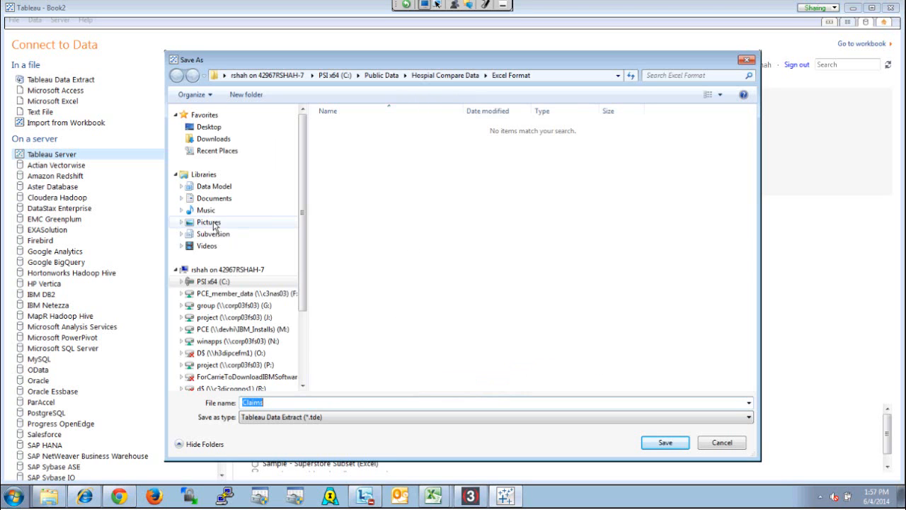
# Save the extract as "Medicare Claims" in the Datasources folder of My Tableau Repository under Documents
pyautogui.click(211, 198)
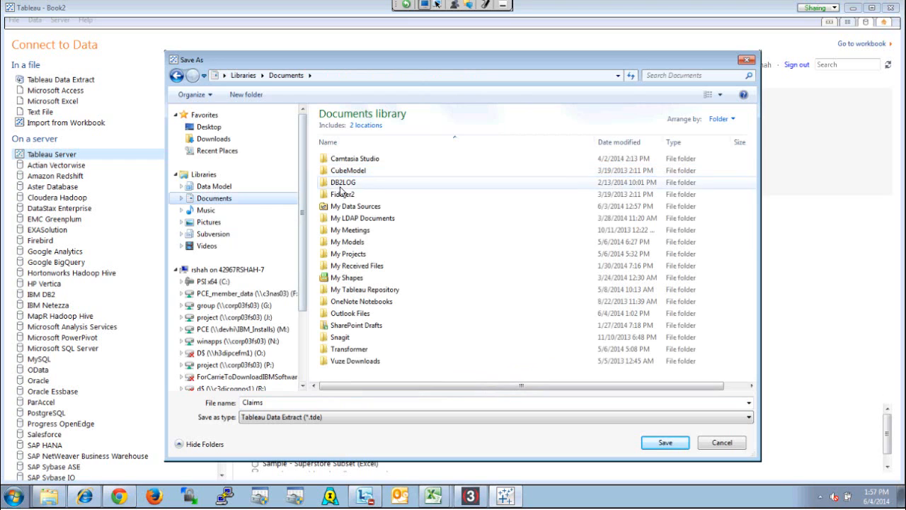
pyautogui.doubleClick(368, 290)
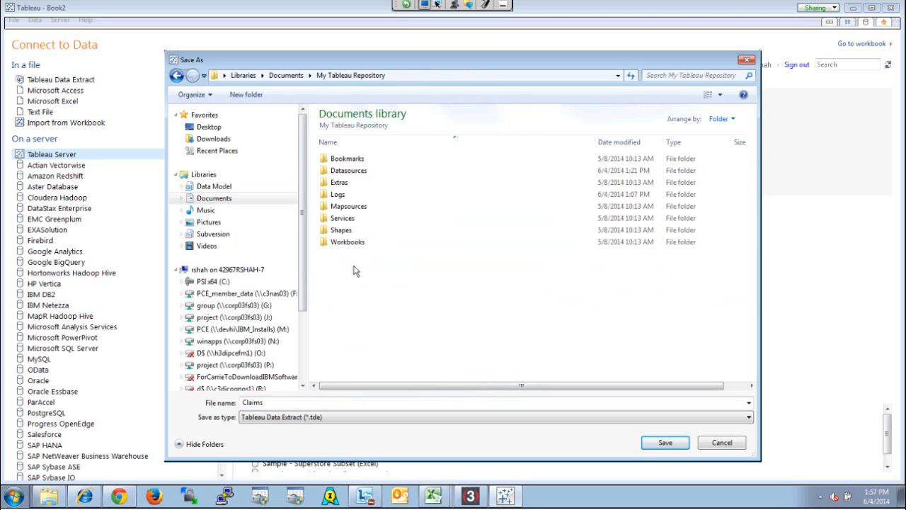
pyautogui.doubleClick(360, 174)
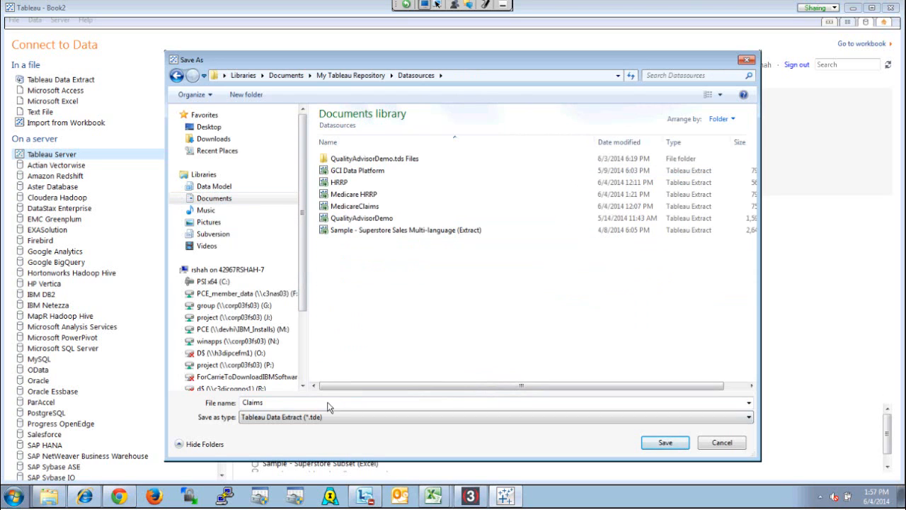
pyautogui.doubleClick(252, 403)
pyautogui.press('Home')
pyautogui.write('Me')
pyautogui.write('e')
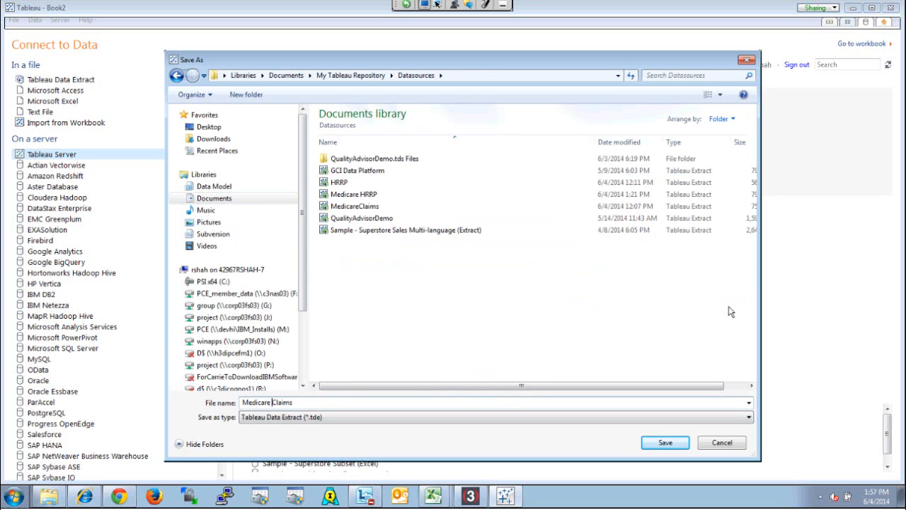
pyautogui.click(666, 442)
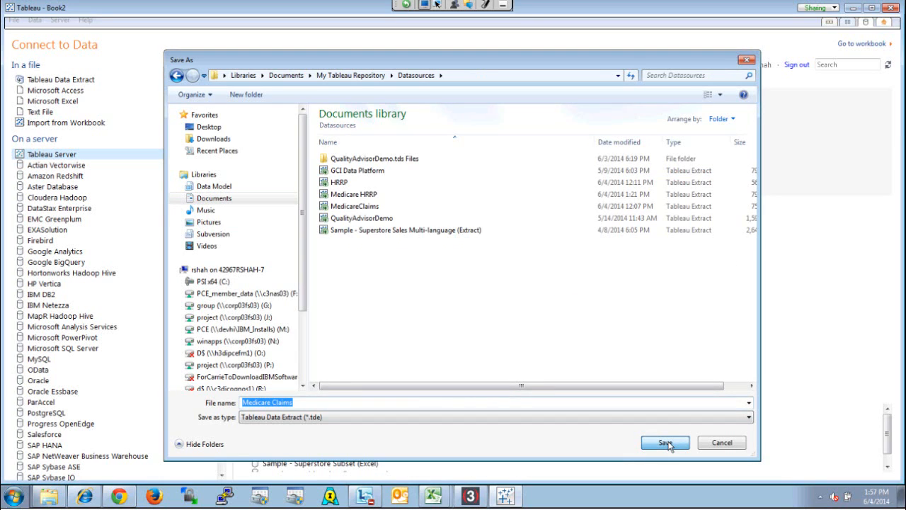
pyautogui.click(675, 442)
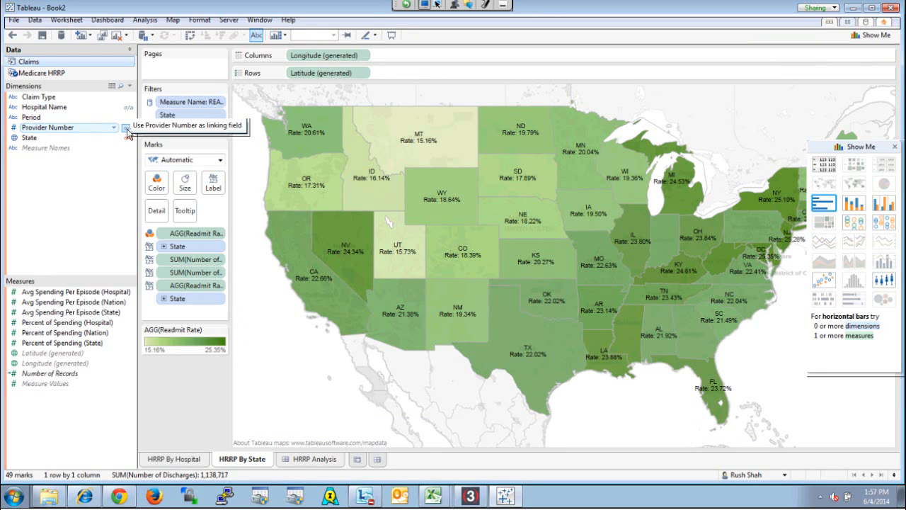
# Use Provider Number as a linking field for the Claims data source and check the fields of Medicare HRRP
pyautogui.click(125, 129)
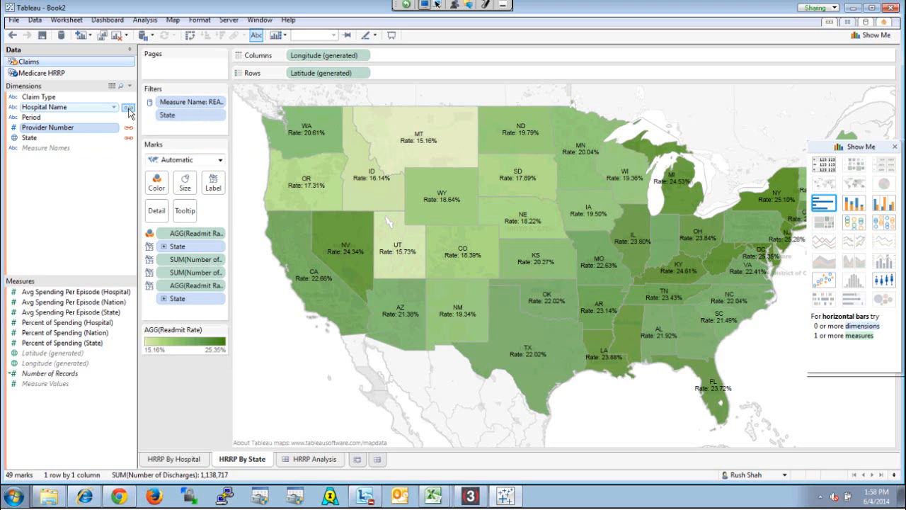
pyautogui.click(128, 110)
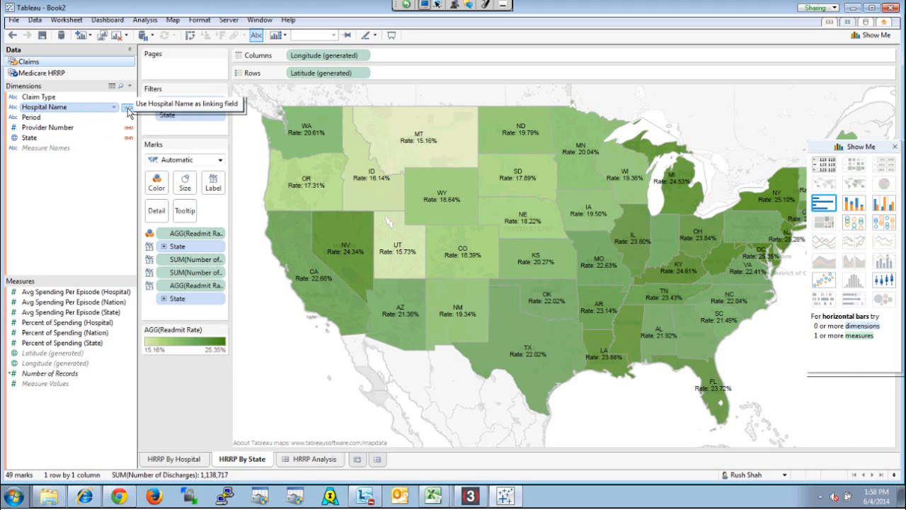
pyautogui.click(46, 73)
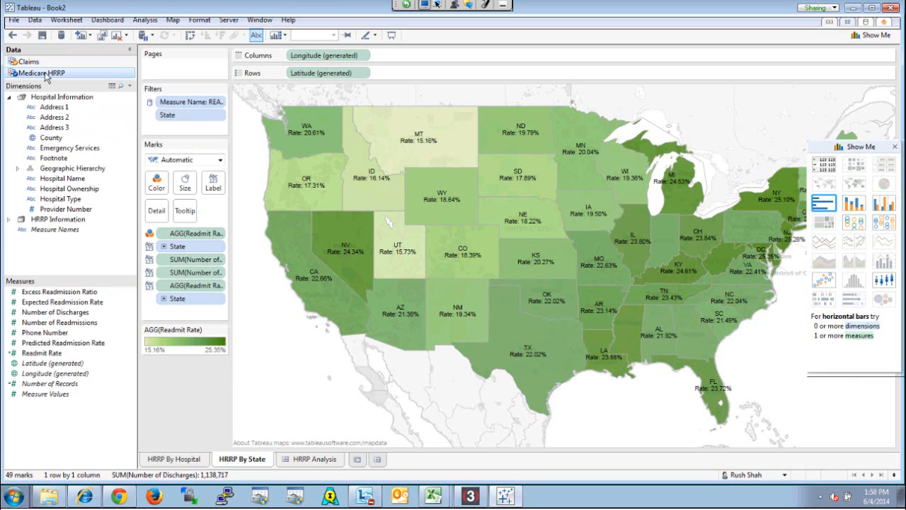
# In the Claims data source, set the default aggregation of Avg Spending Per Episode (Hospital) to Average
pyautogui.click(42, 63)
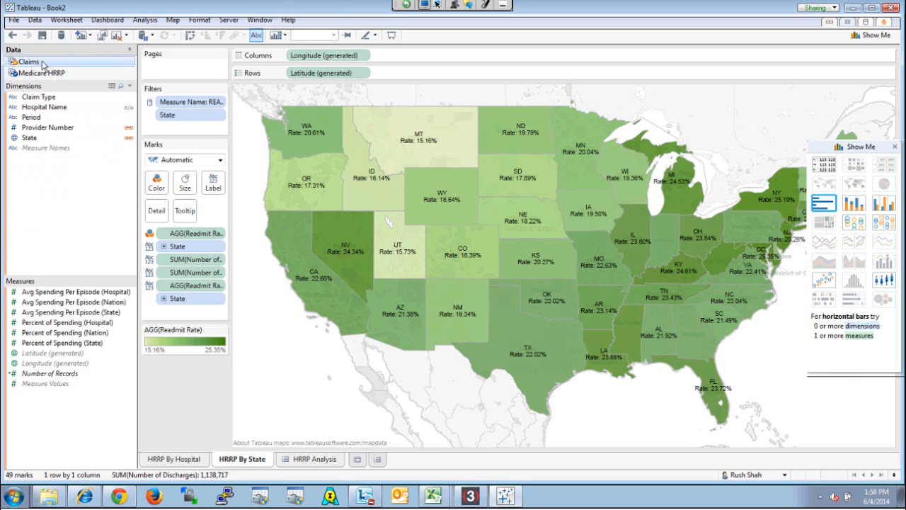
pyautogui.rightClick(118, 295)
pyautogui.moveTo(184, 260)
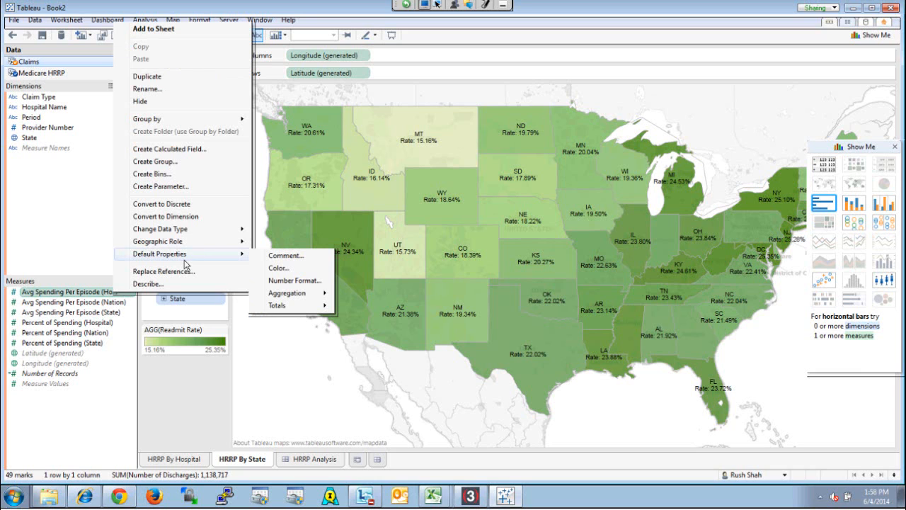
pyautogui.moveTo(287, 296)
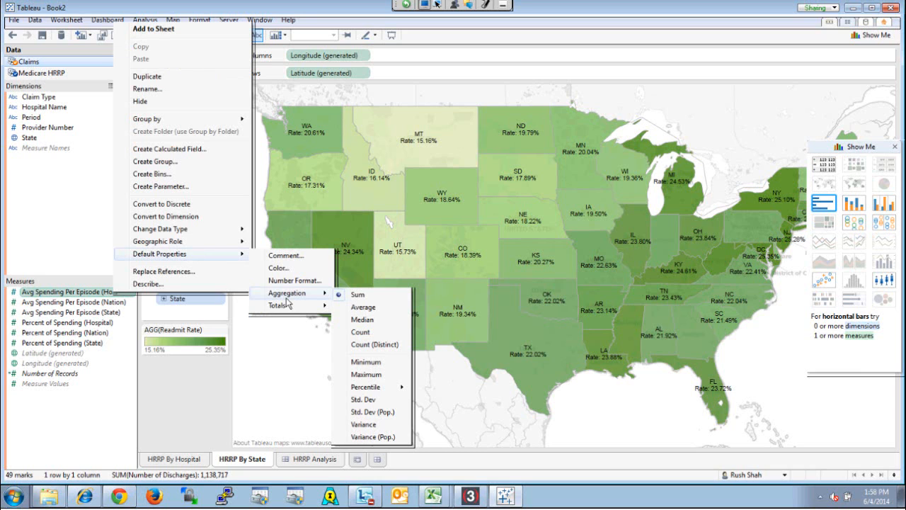
pyautogui.click(363, 307)
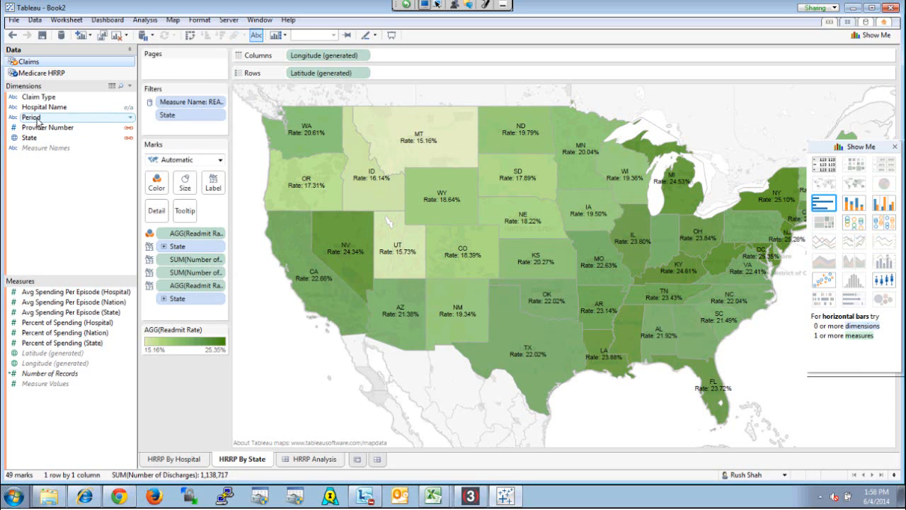
# Add a data source filter to Claims that keeps only the Complete Episode value of the Period field
pyautogui.rightClick(58, 63)
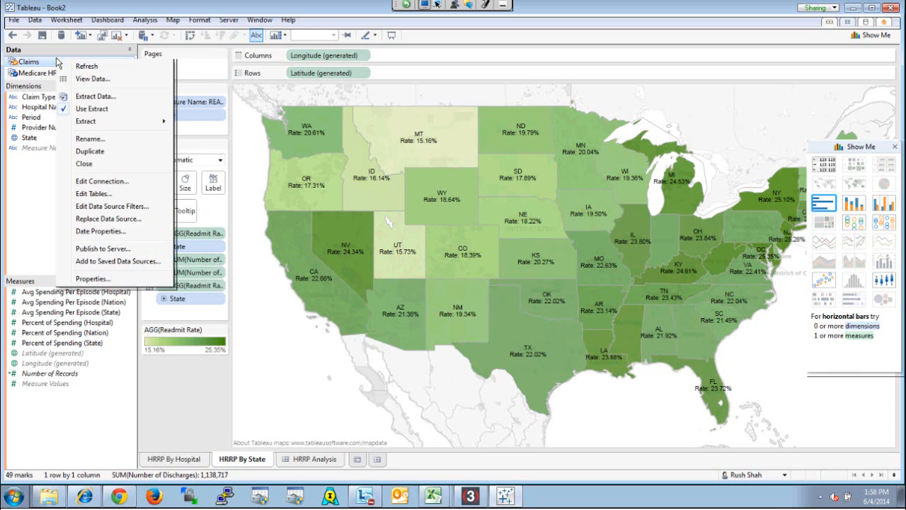
pyautogui.click(131, 210)
pyautogui.click(346, 271)
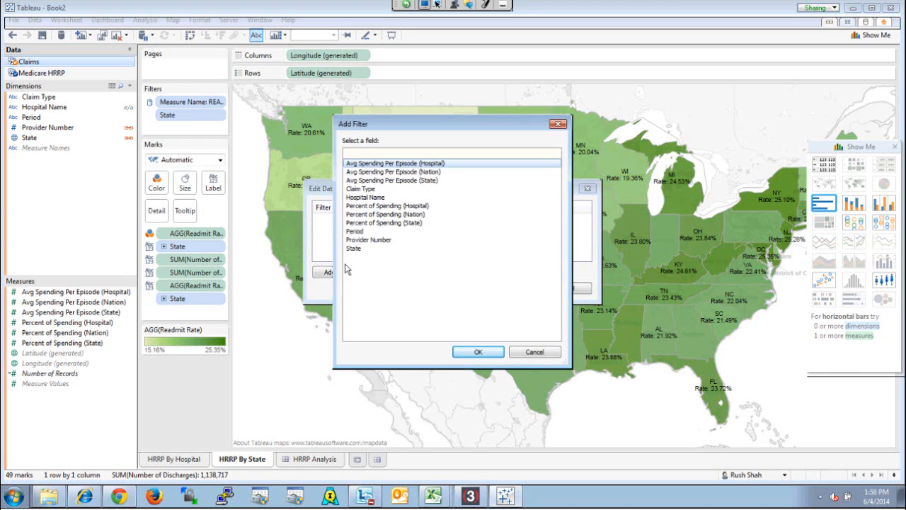
pyautogui.click(356, 231)
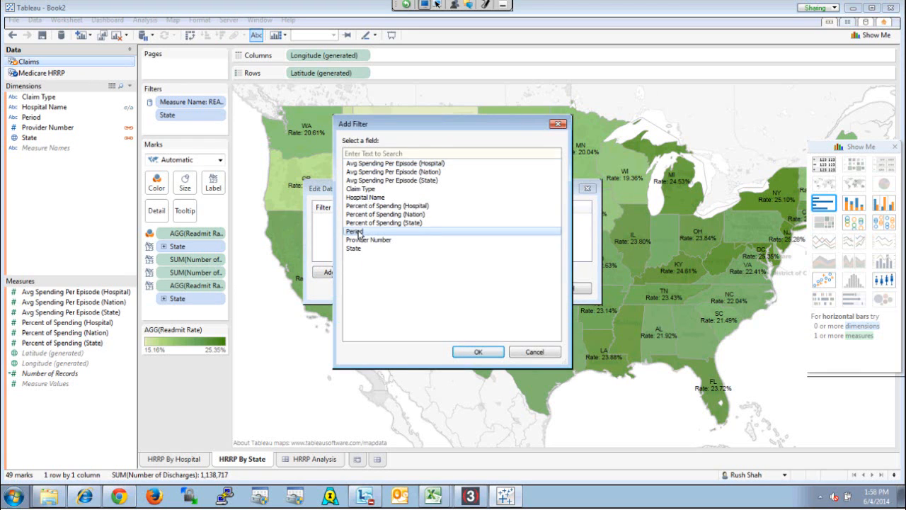
pyautogui.doubleClick(356, 232)
pyautogui.click(346, 182)
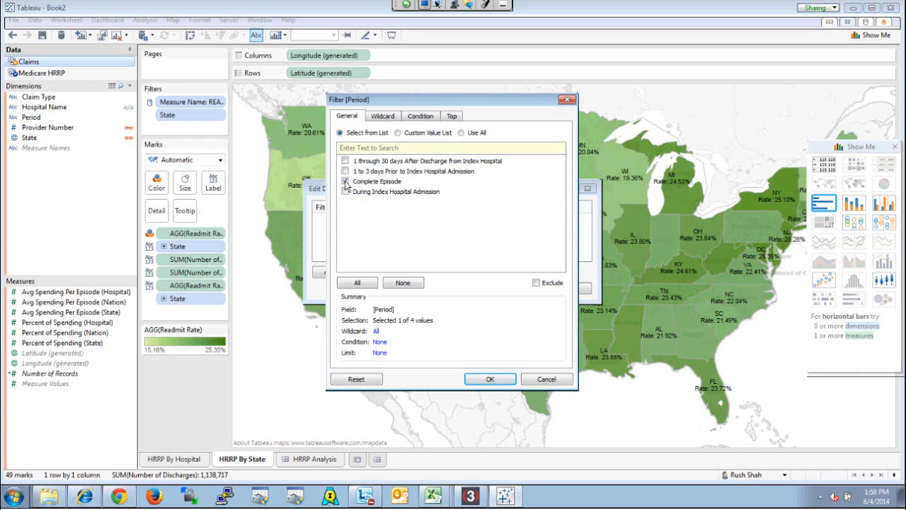
pyautogui.click(485, 379)
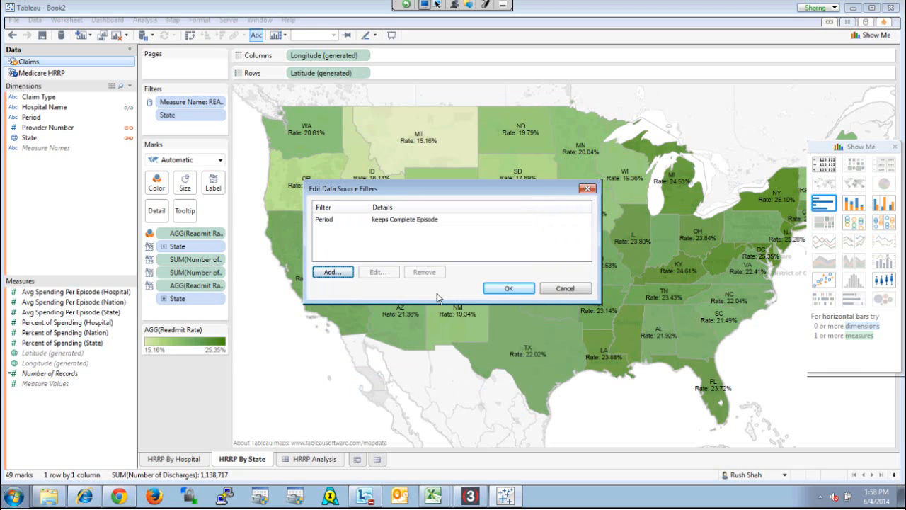
pyautogui.click(507, 288)
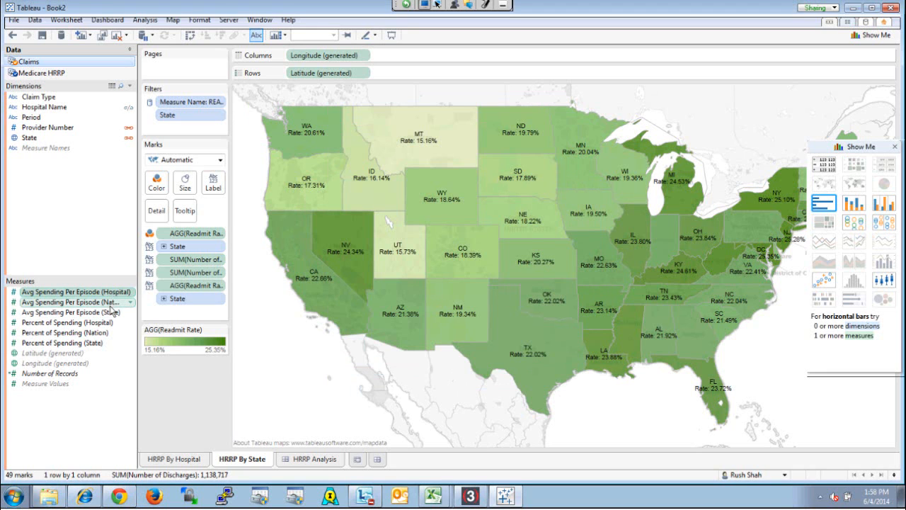
# Set the default aggregation of the three Avg Spending Per Episode measures (Hospital, Nation, State) to Average
pyautogui.keyDown('ctrl'); pyautogui.click(111, 312); pyautogui.keyUp('ctrl')
pyautogui.rightClick(111, 313)
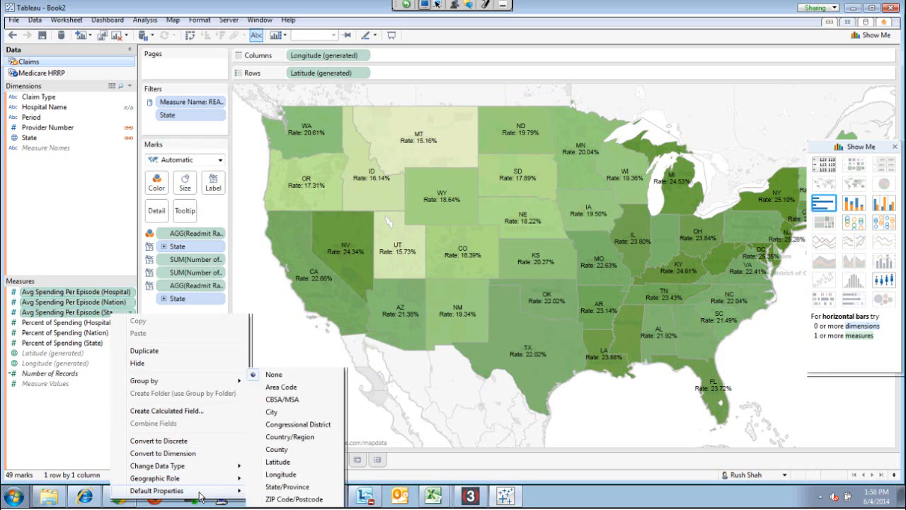
pyautogui.moveTo(201, 497)
pyautogui.moveTo(295, 494)
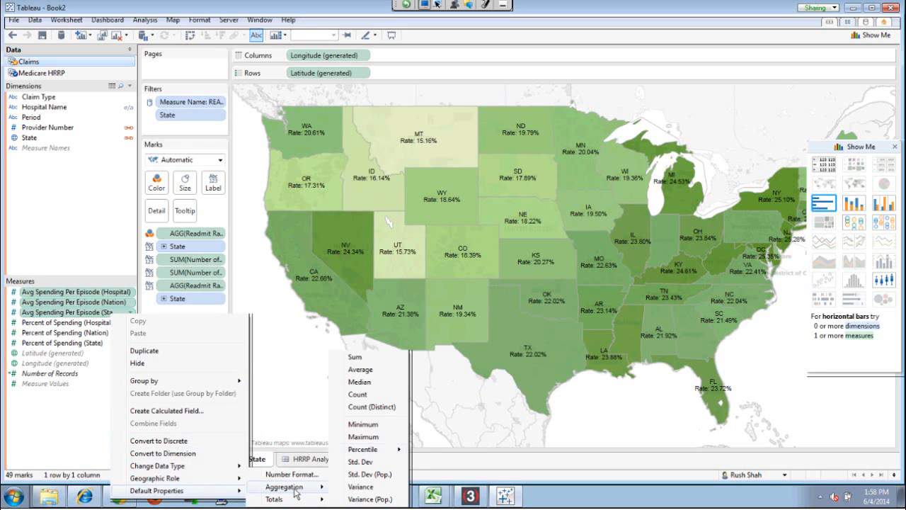
pyautogui.click(360, 370)
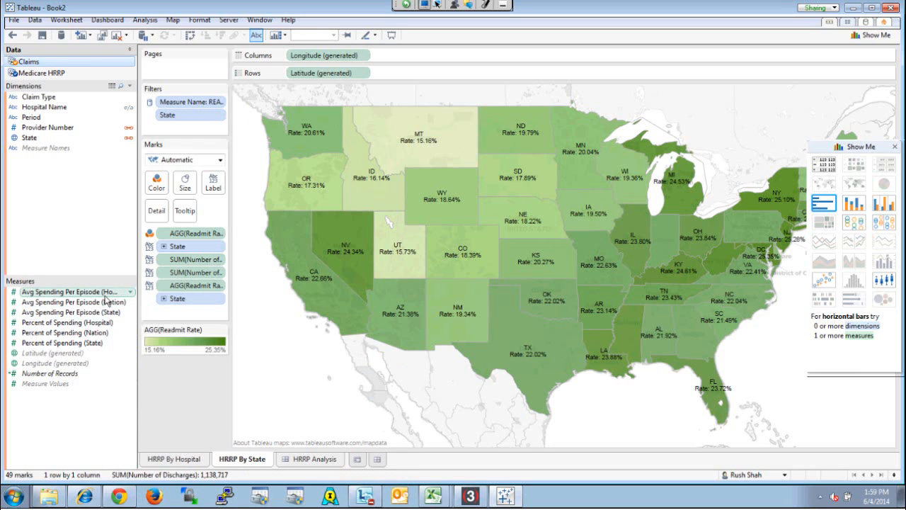
# Add Avg Spending Per Episode (Hospital) to the state map's labels and open the HRRP Analysis dashboard
pyautogui.moveTo(84, 294); pyautogui.dragTo(211, 188)
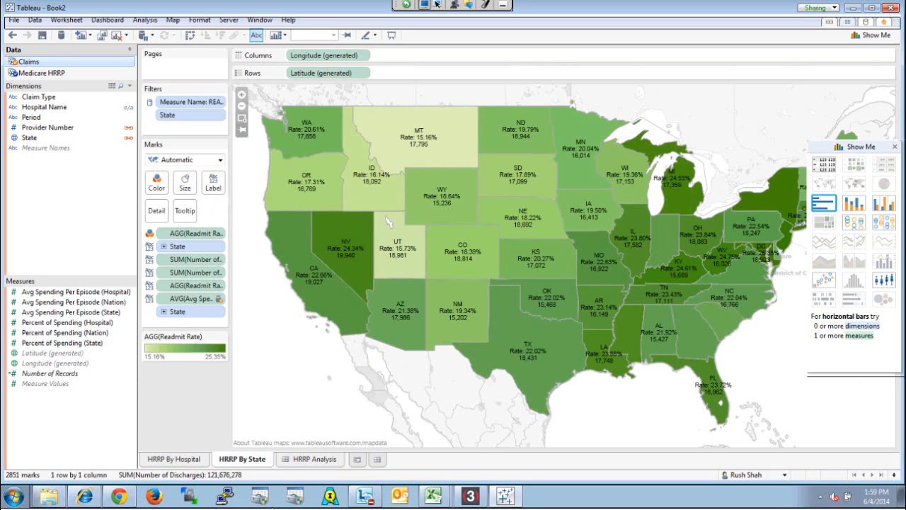
pyautogui.click(304, 462)
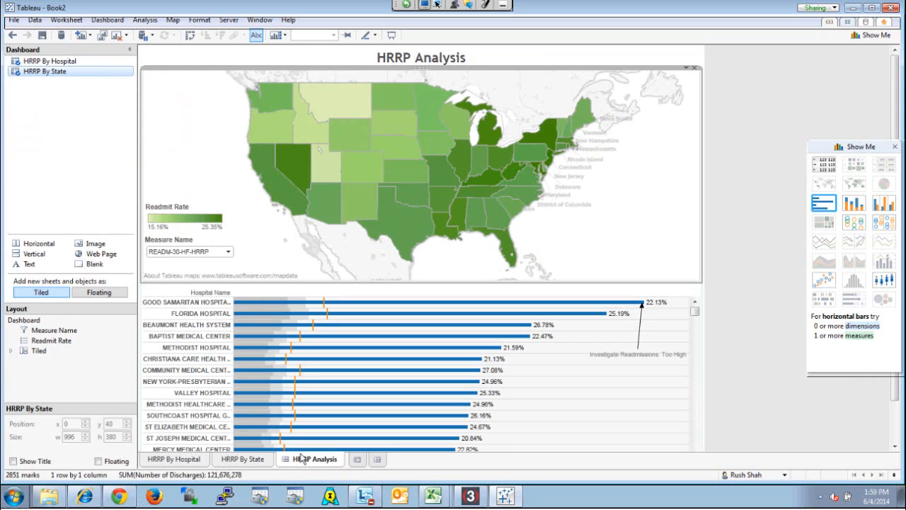